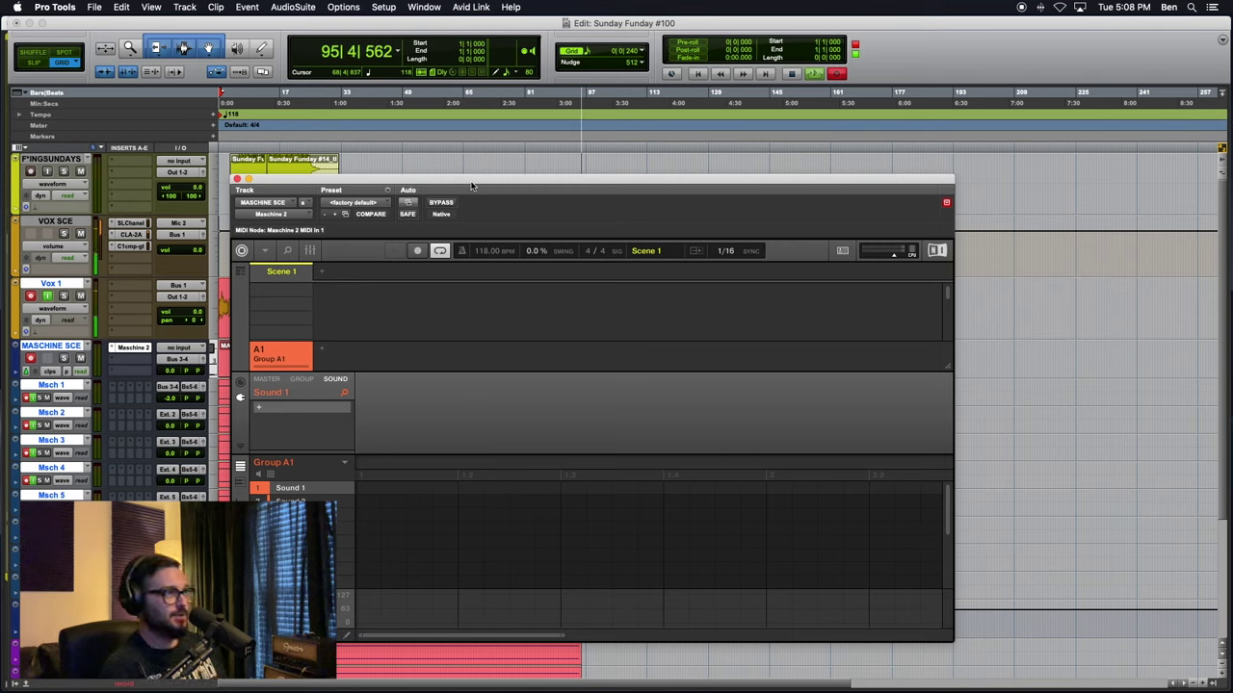
Add a second group beside Group A1 and color it purple
left_click(322, 348)
right_click(349, 354)
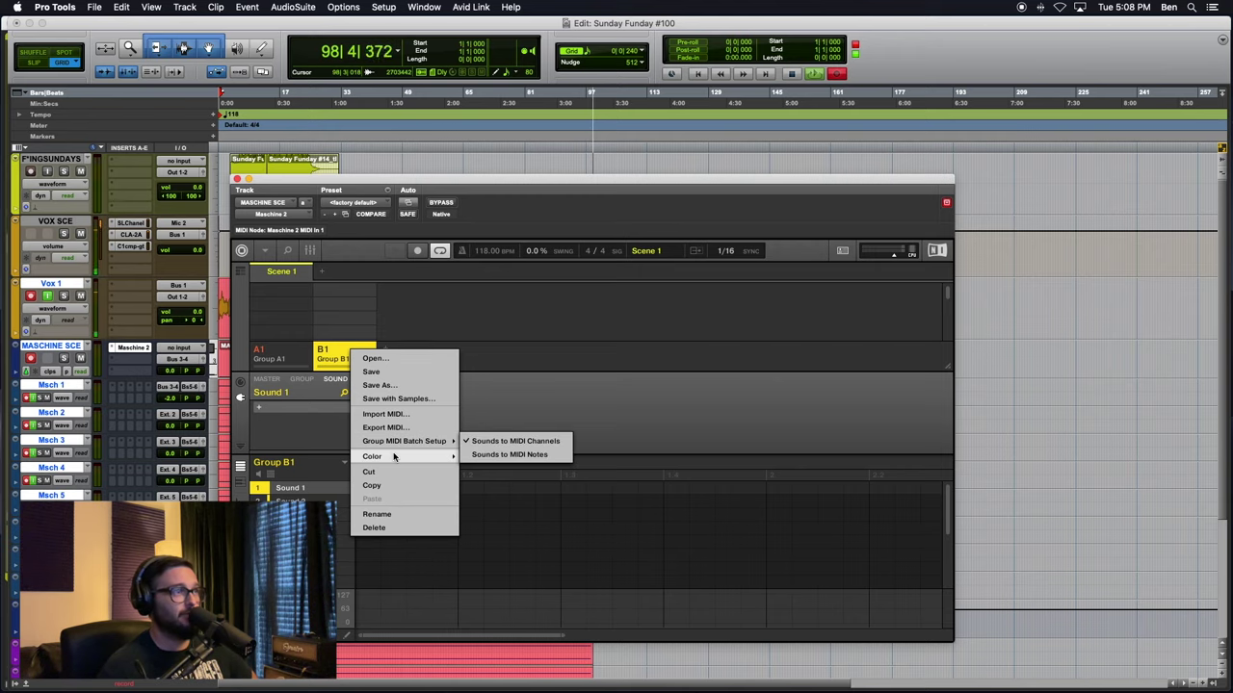
mouse_move(394, 457)
left_click(499, 532)
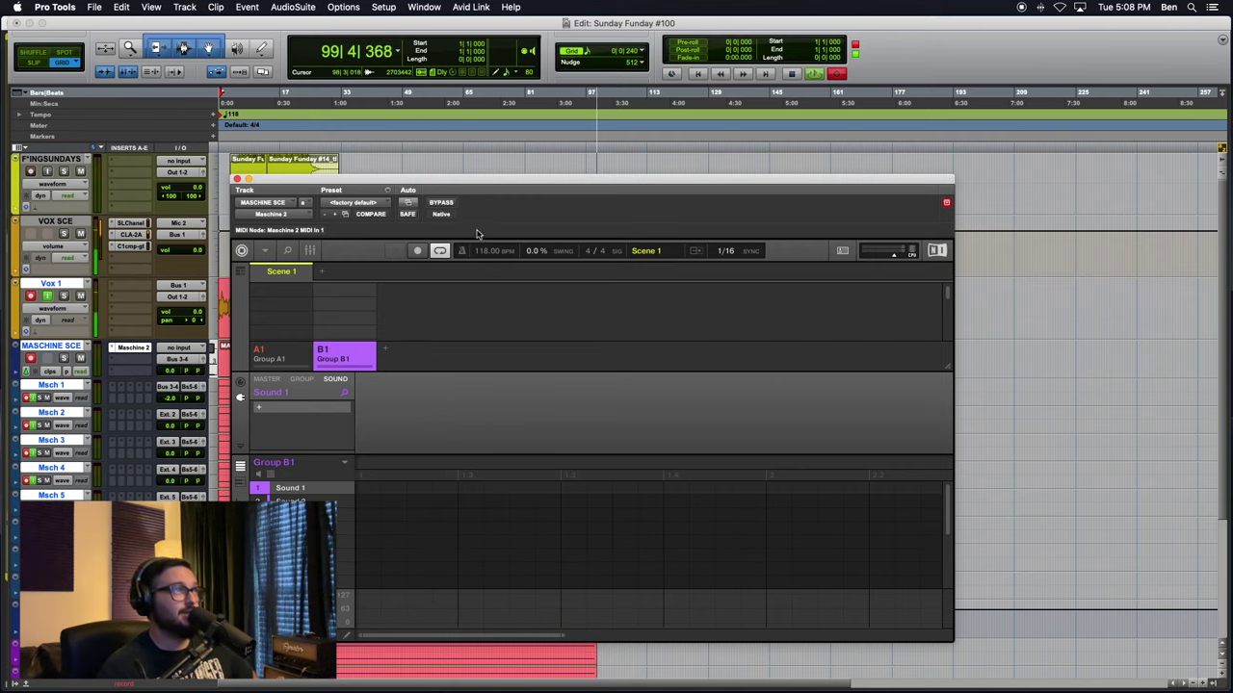
left_click_drag(492, 185, 492, 196)
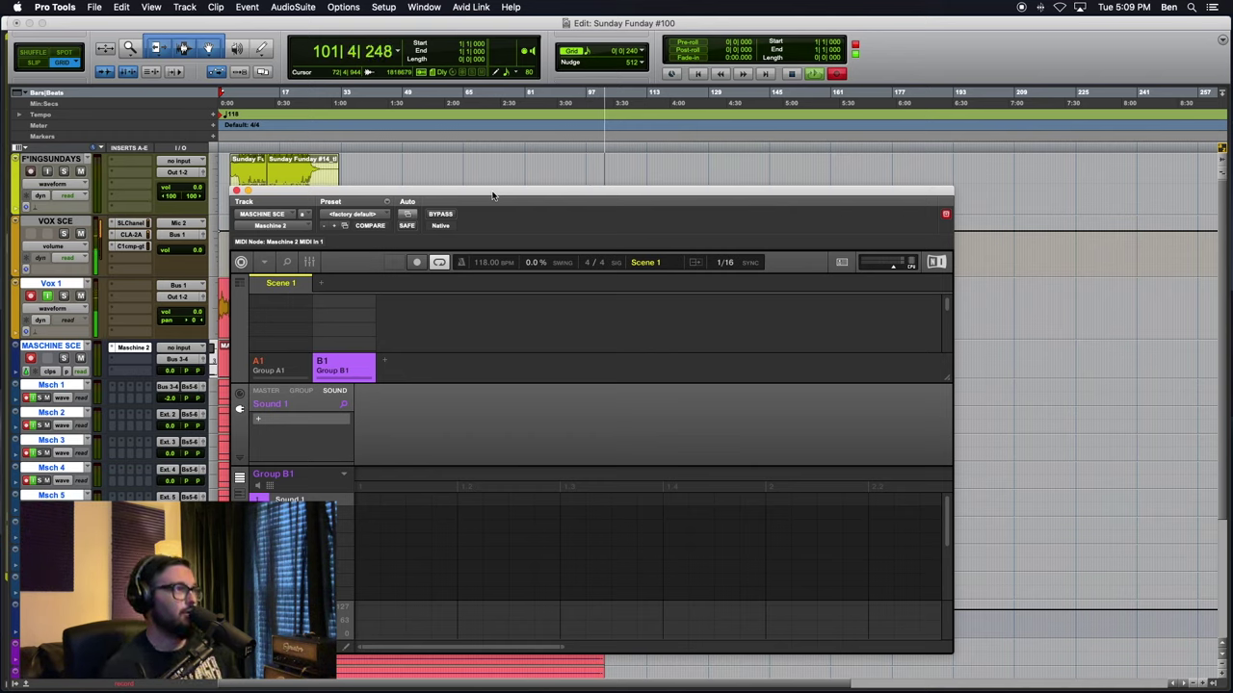
Change the color of Group A1 to blue
left_click(290, 364)
right_click(291, 364)
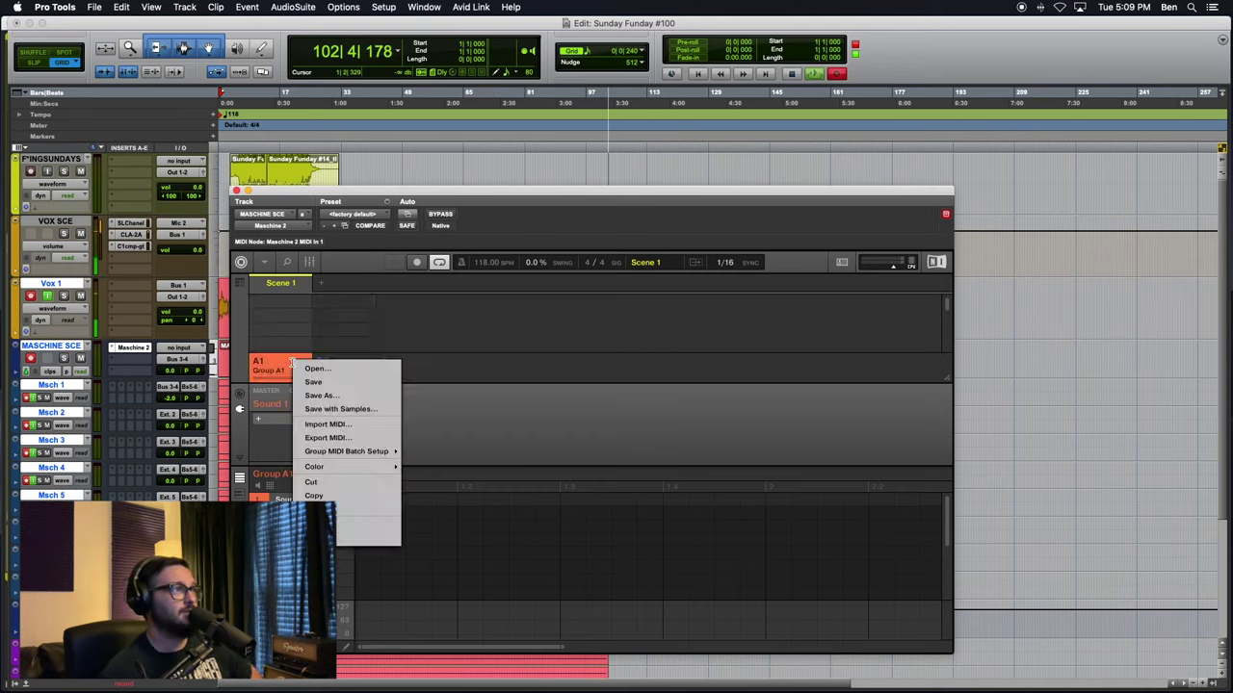
mouse_move(366, 466)
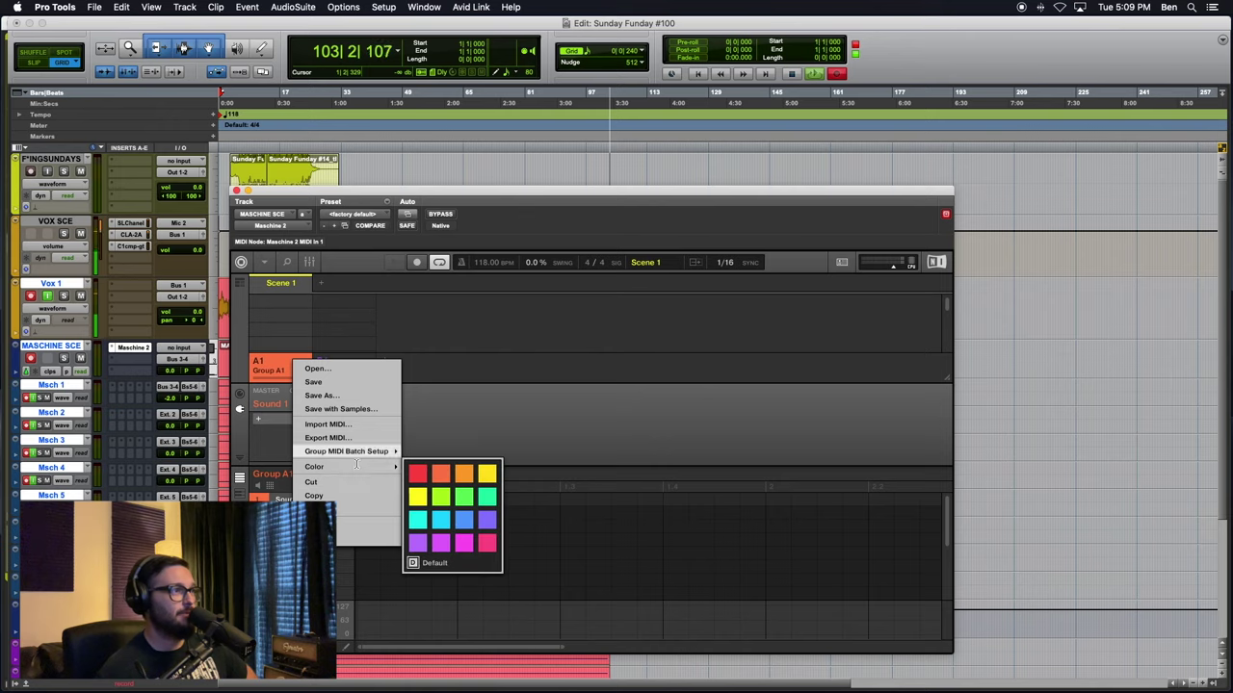
left_click(474, 520)
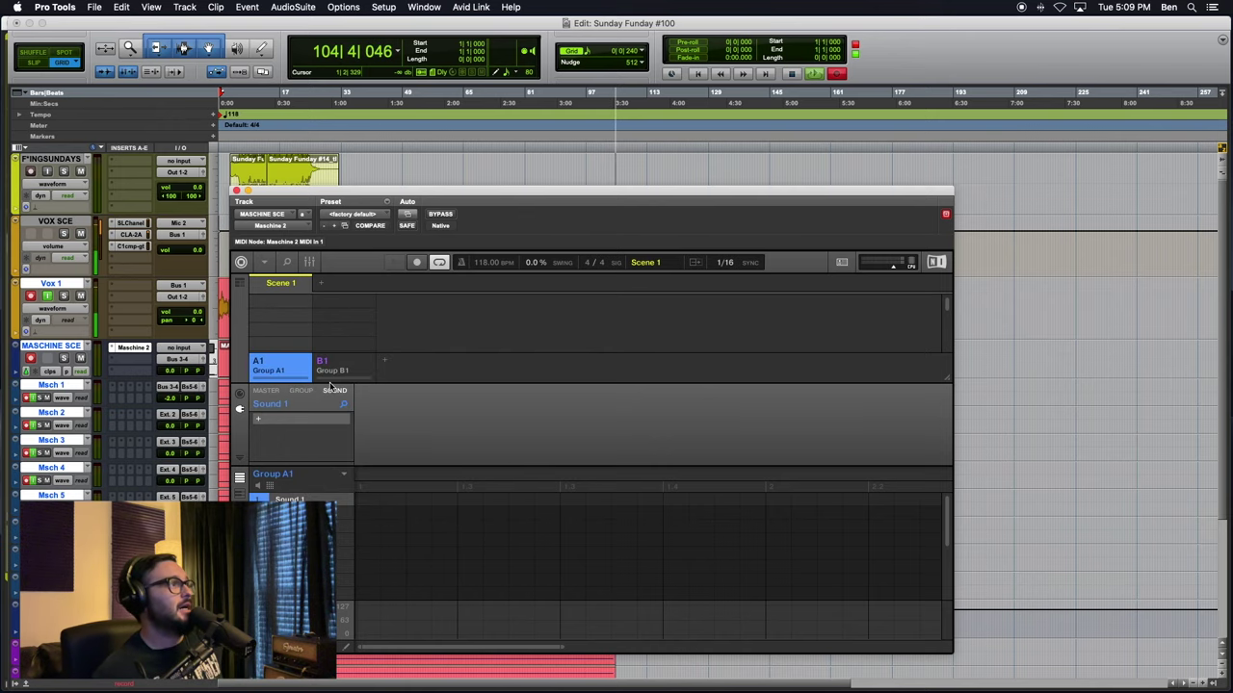
Route the audio output of Sound 1 in Group B1 to Ext. 9, matching the Msch 9 track
scroll(164, 486, "down", 4)
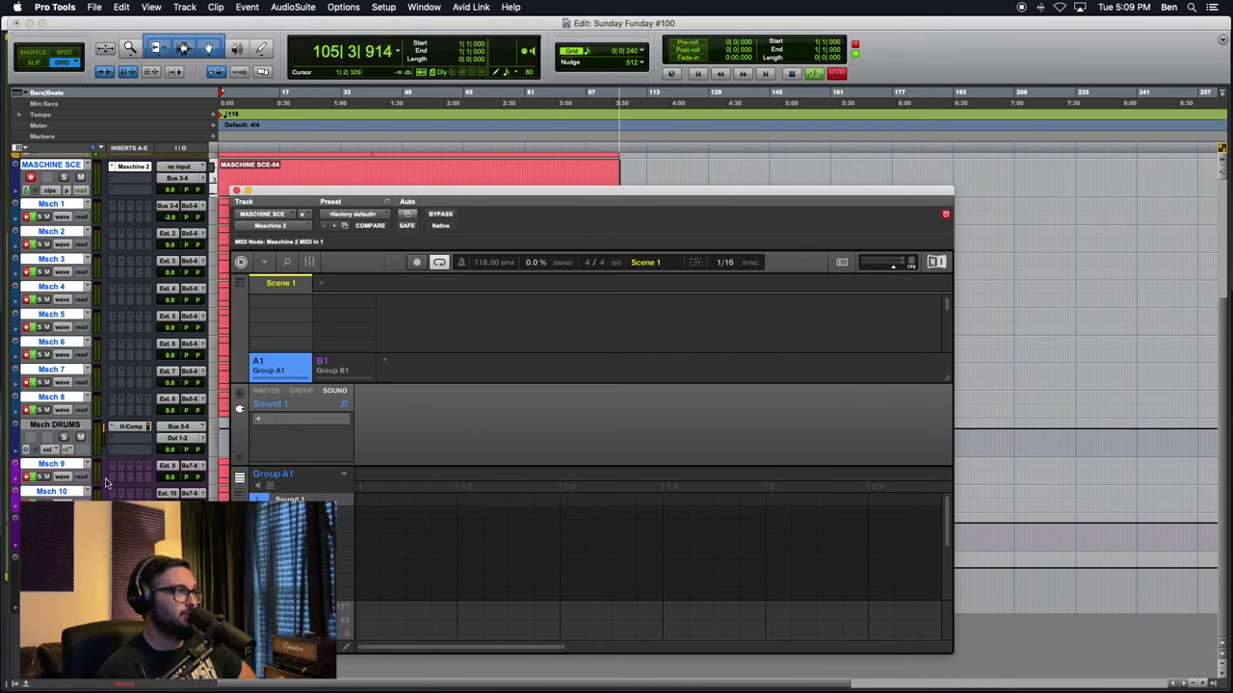
left_click(53, 463)
left_click(357, 373)
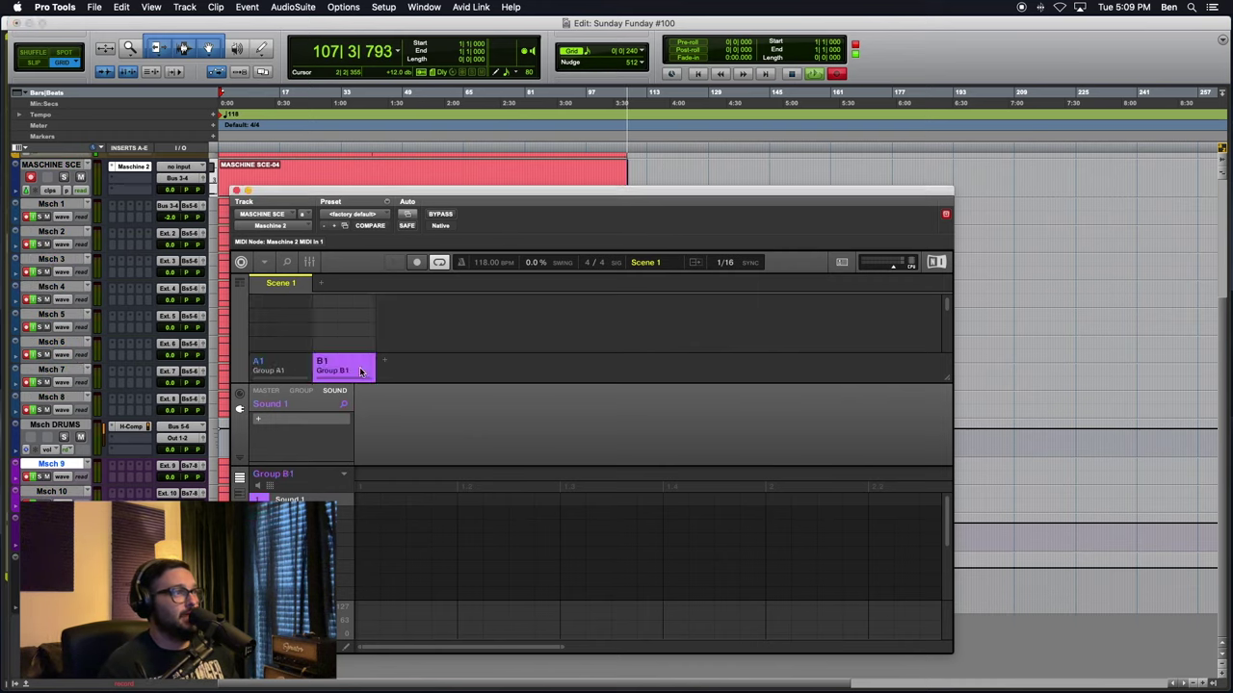
left_click(240, 394)
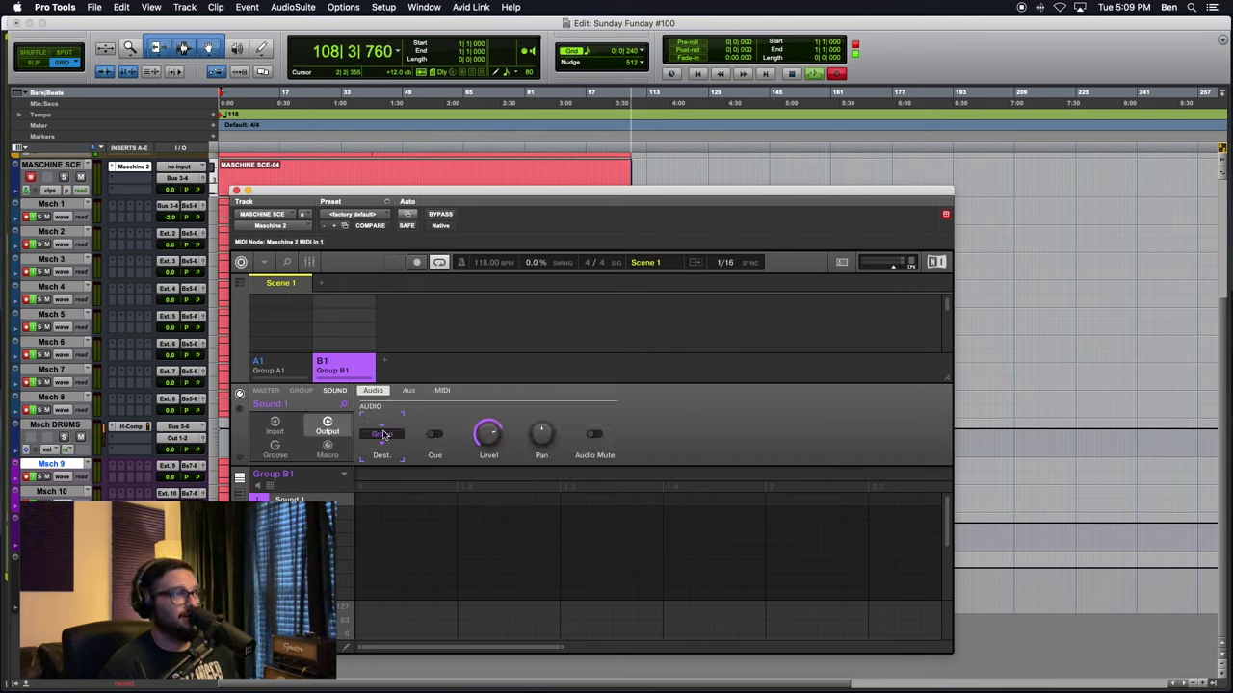
left_click(383, 435)
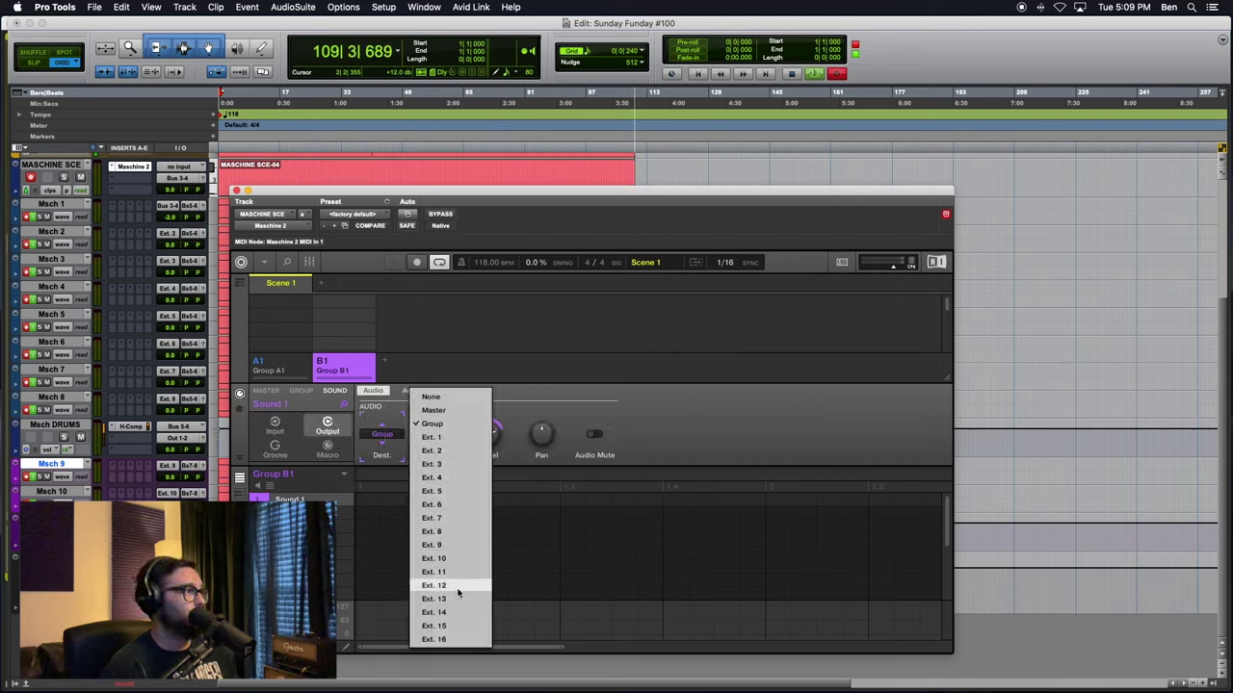
left_click(443, 545)
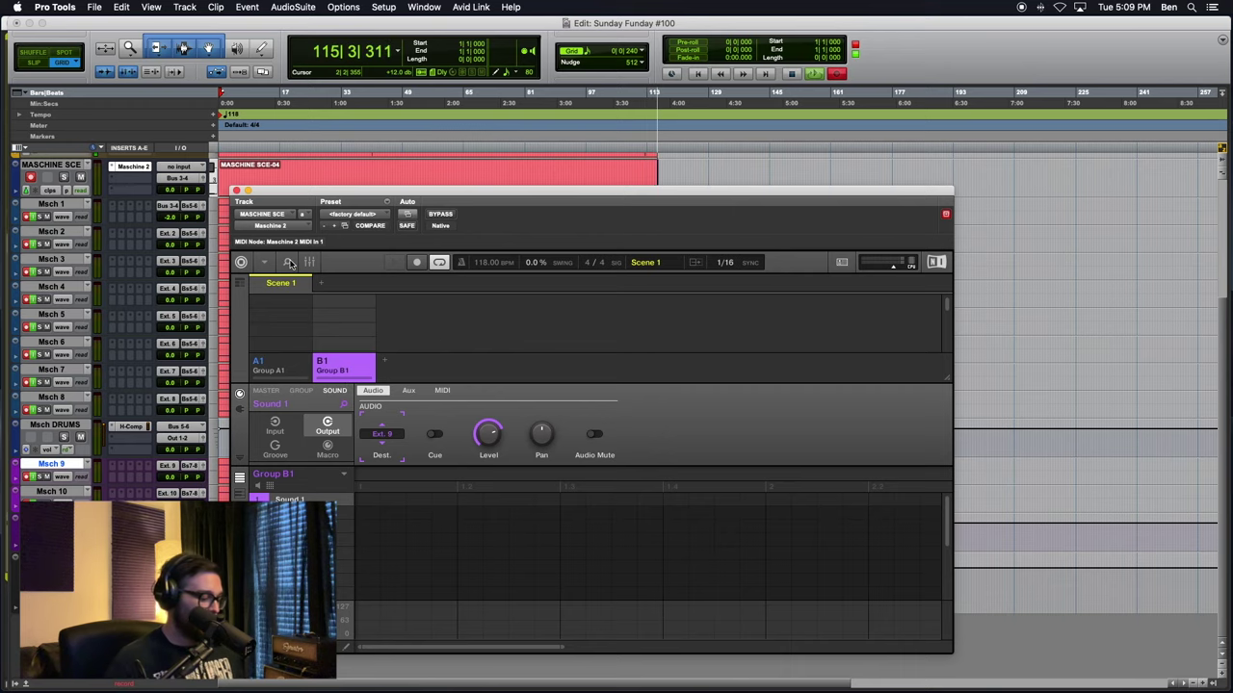
Show the library browser, choose the Blocks Primes instrument and filter its presets by the Bass type
left_click(288, 263)
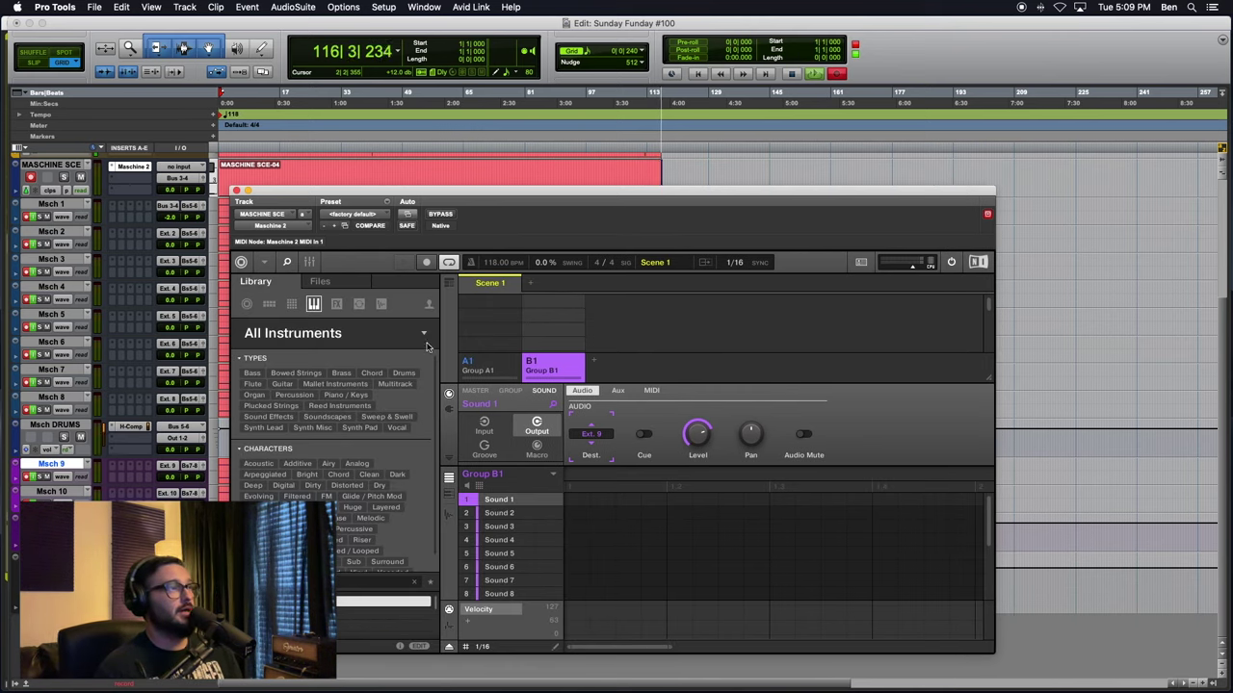
left_click(423, 333)
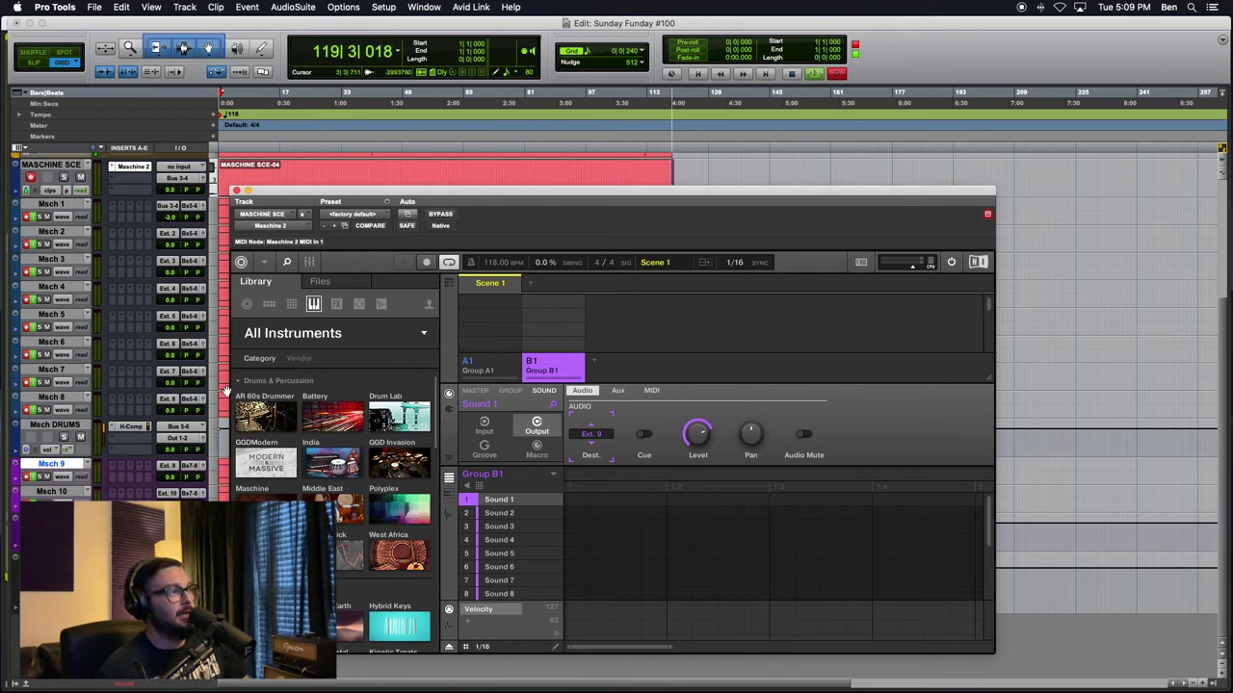
scroll(274, 465, "down", 5)
scroll(286, 472, "down", 2)
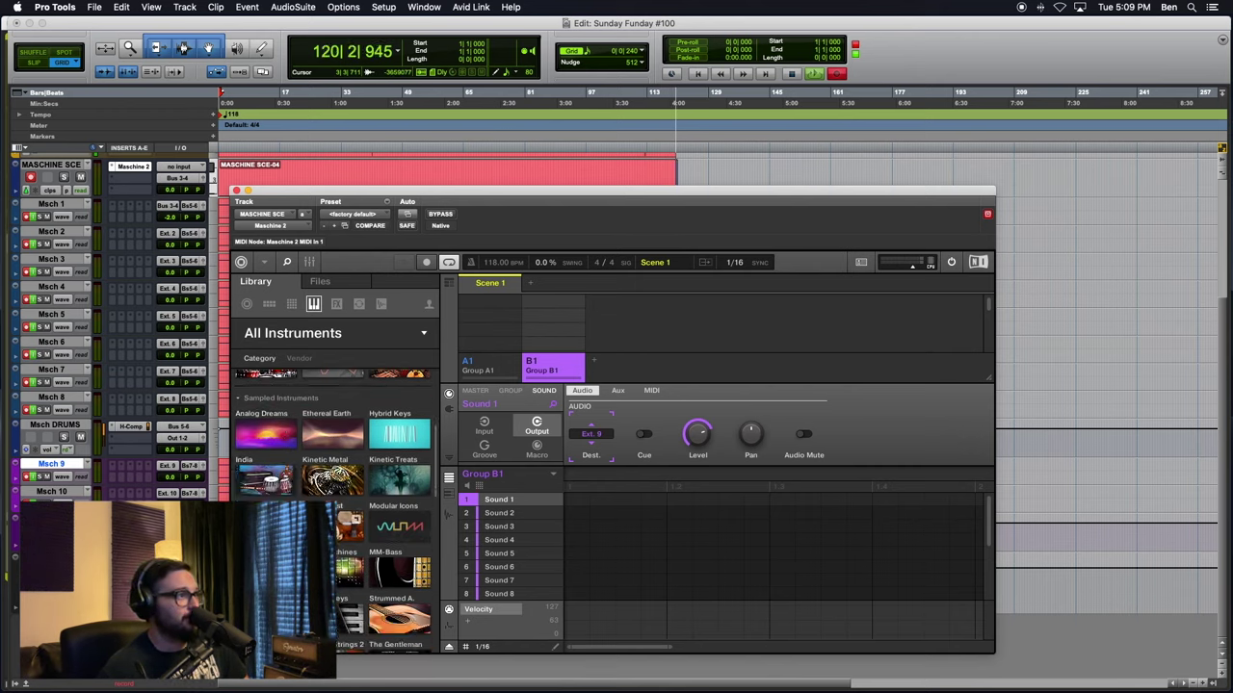
scroll(286, 472, "down", 6)
scroll(332, 481, "down", 7)
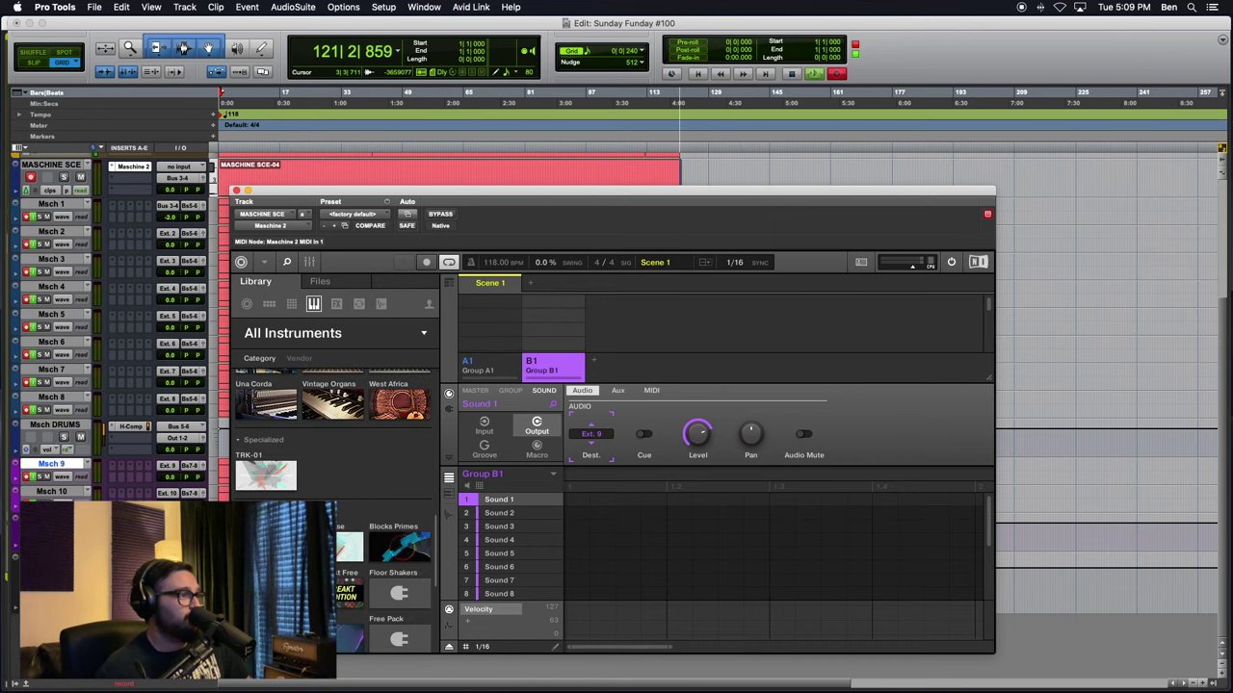
scroll(274, 492, "up", 4)
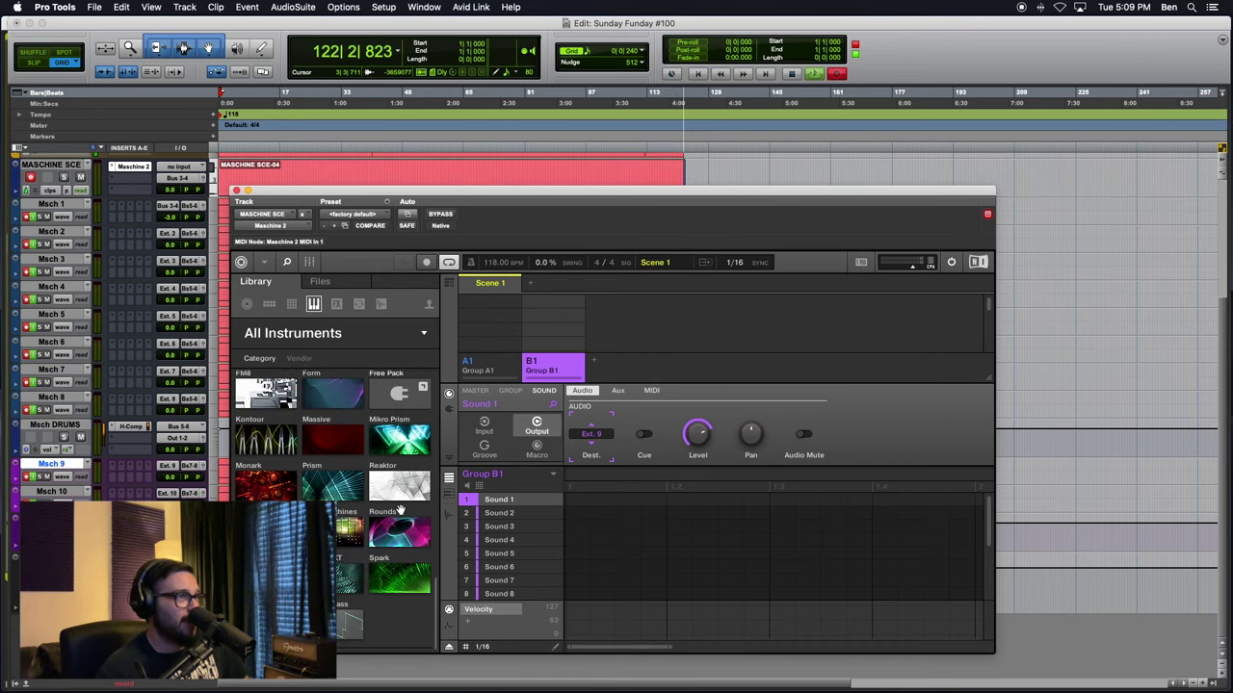
scroll(280, 488, "down", 3)
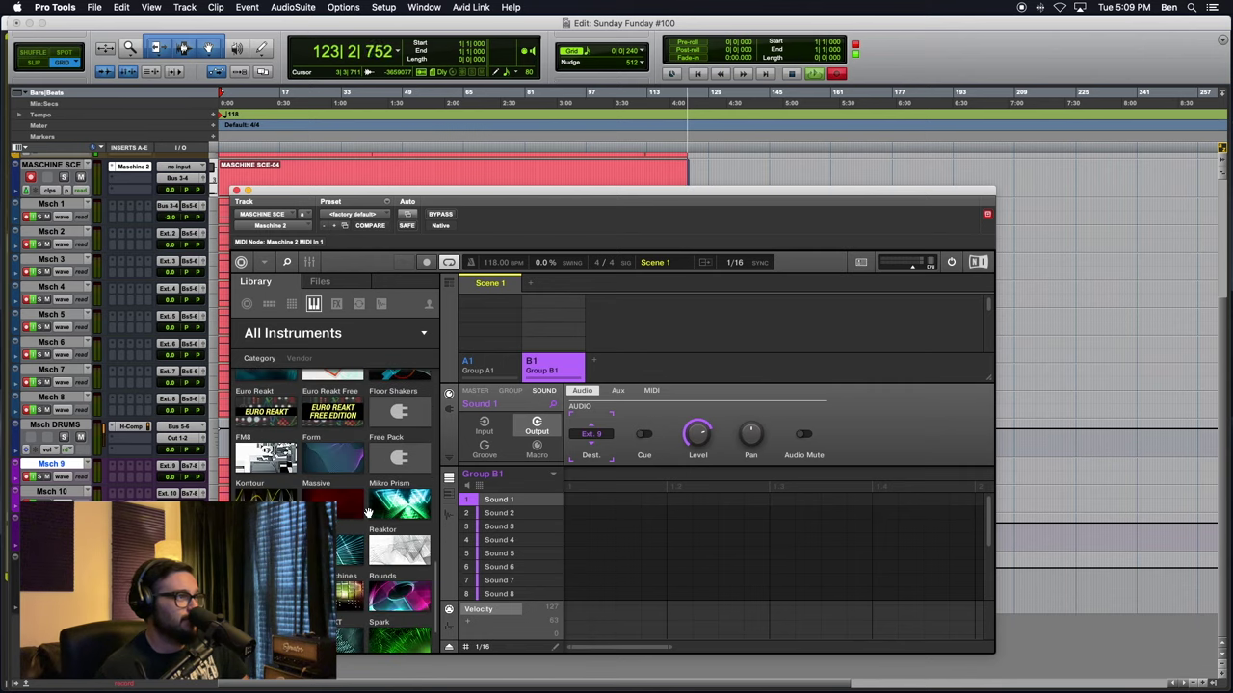
scroll(299, 486, "down", 2)
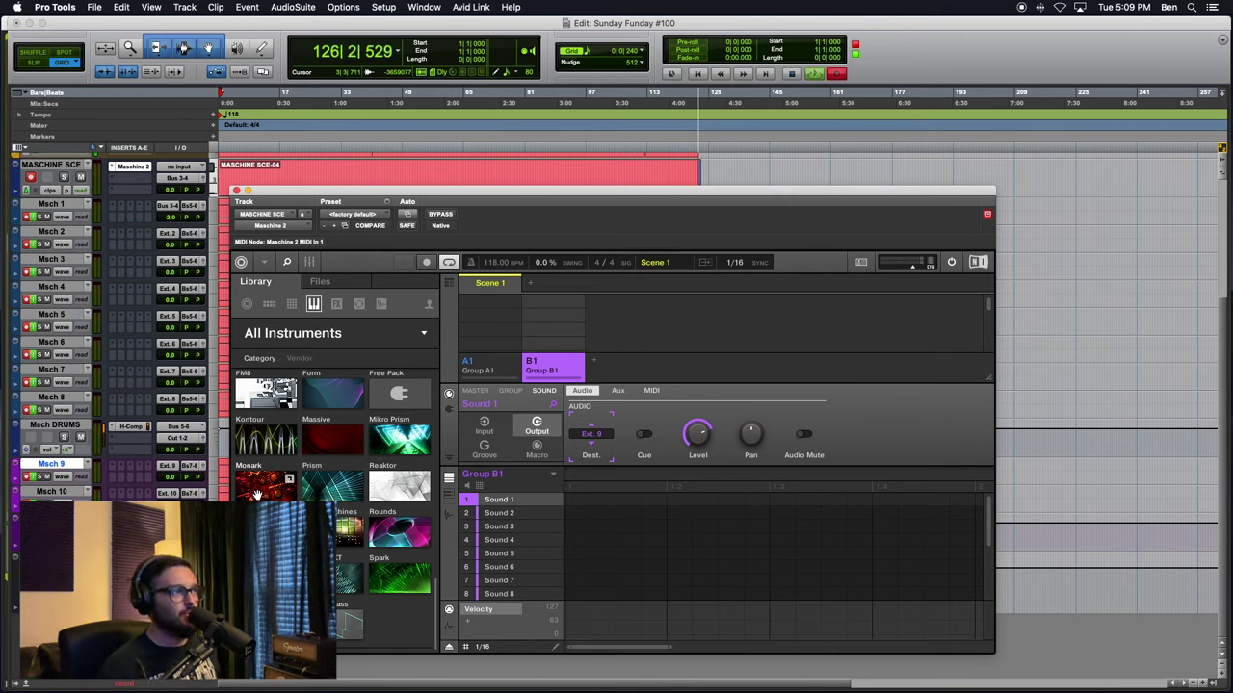
scroll(256, 494, "up", 2)
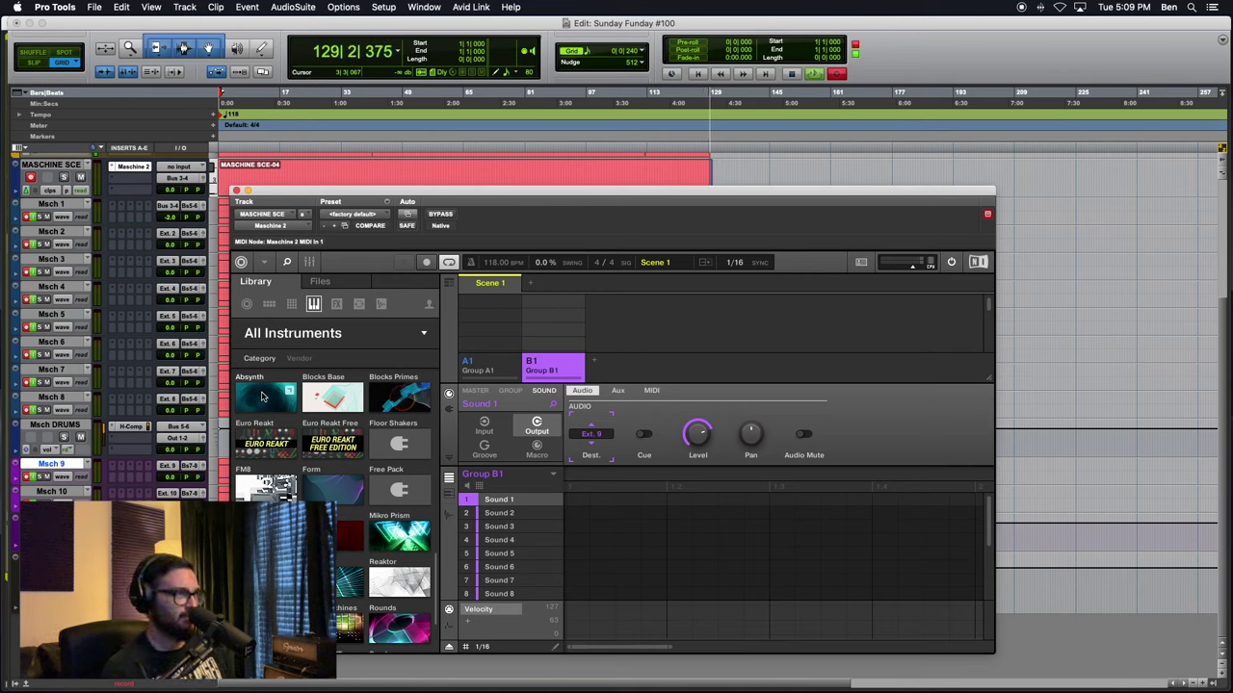
left_click(403, 394)
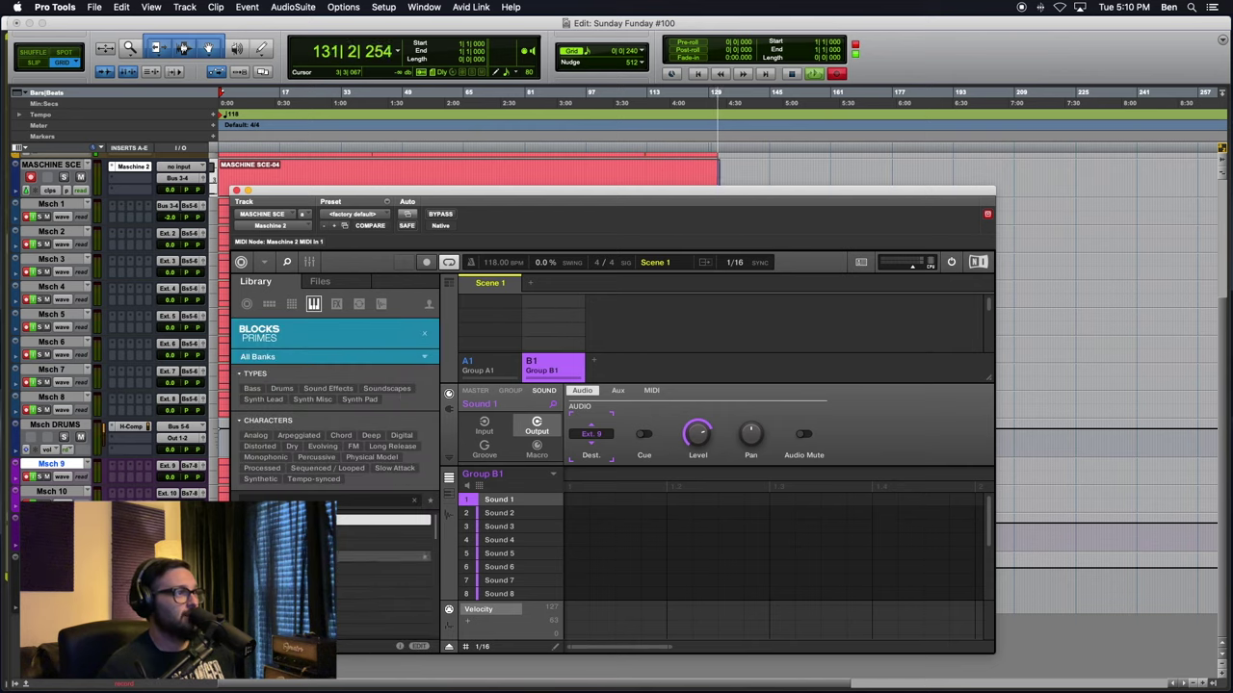
left_click(256, 388)
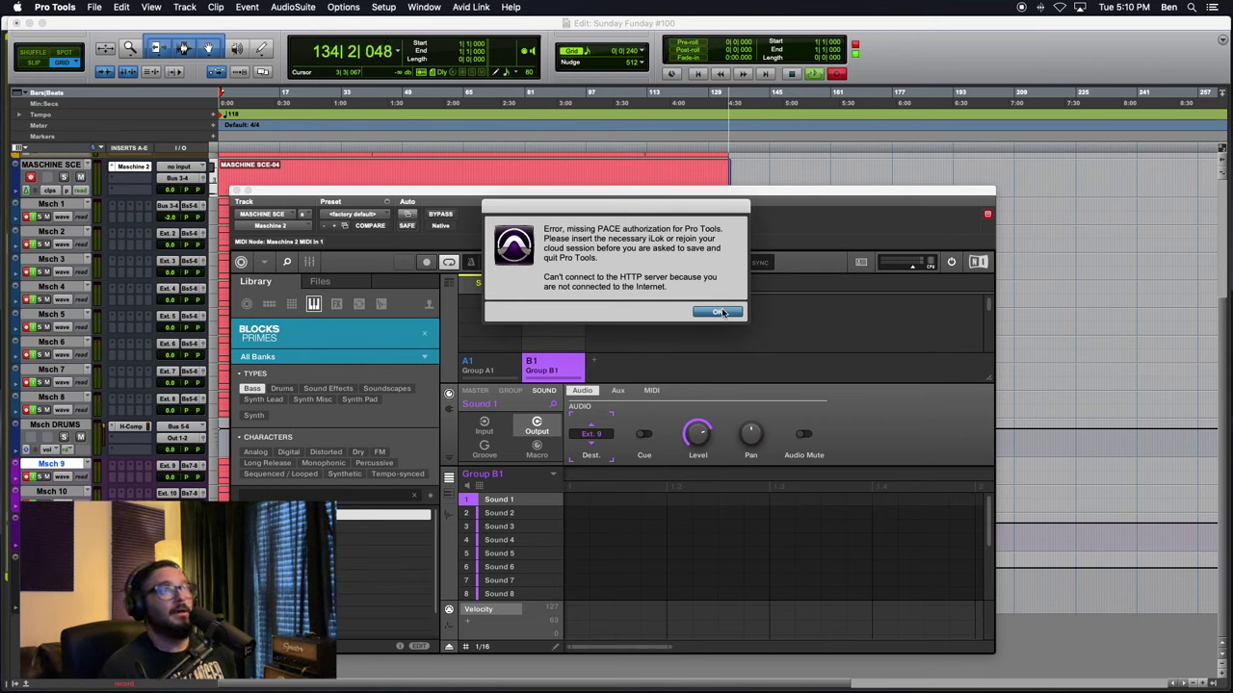
Turn on the computer's Wi-Fi and dismiss the PACE authorization error
left_click(1062, 7)
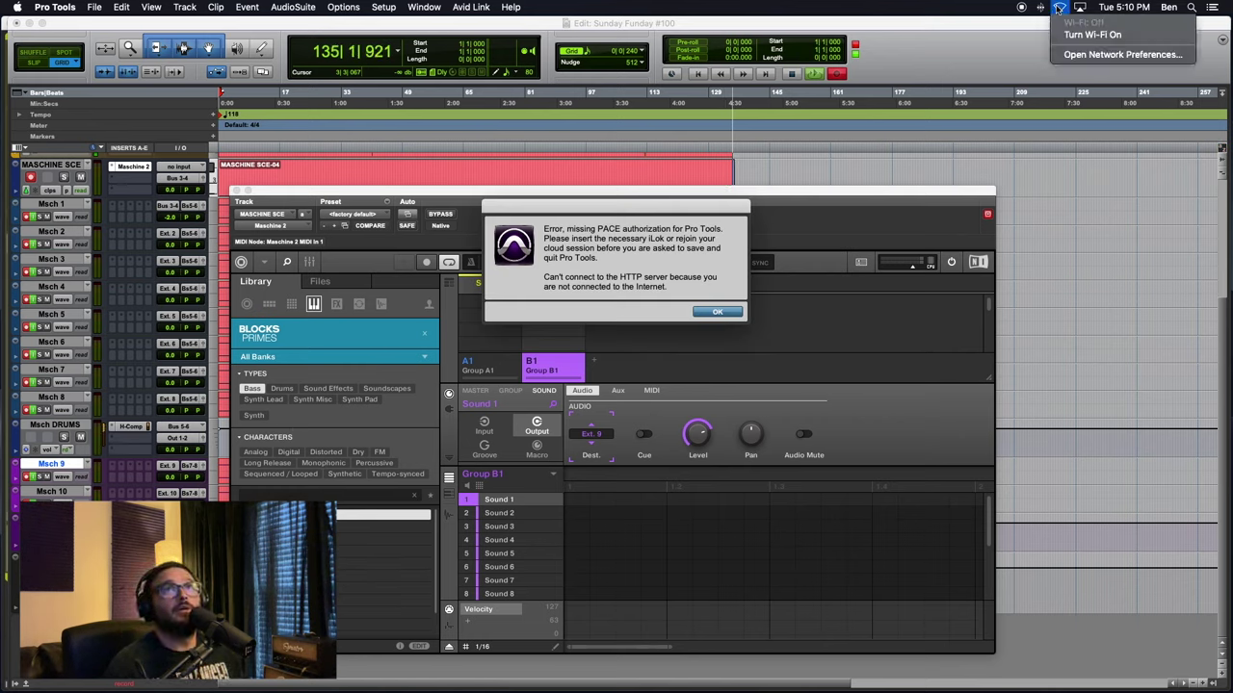
left_click(1084, 35)
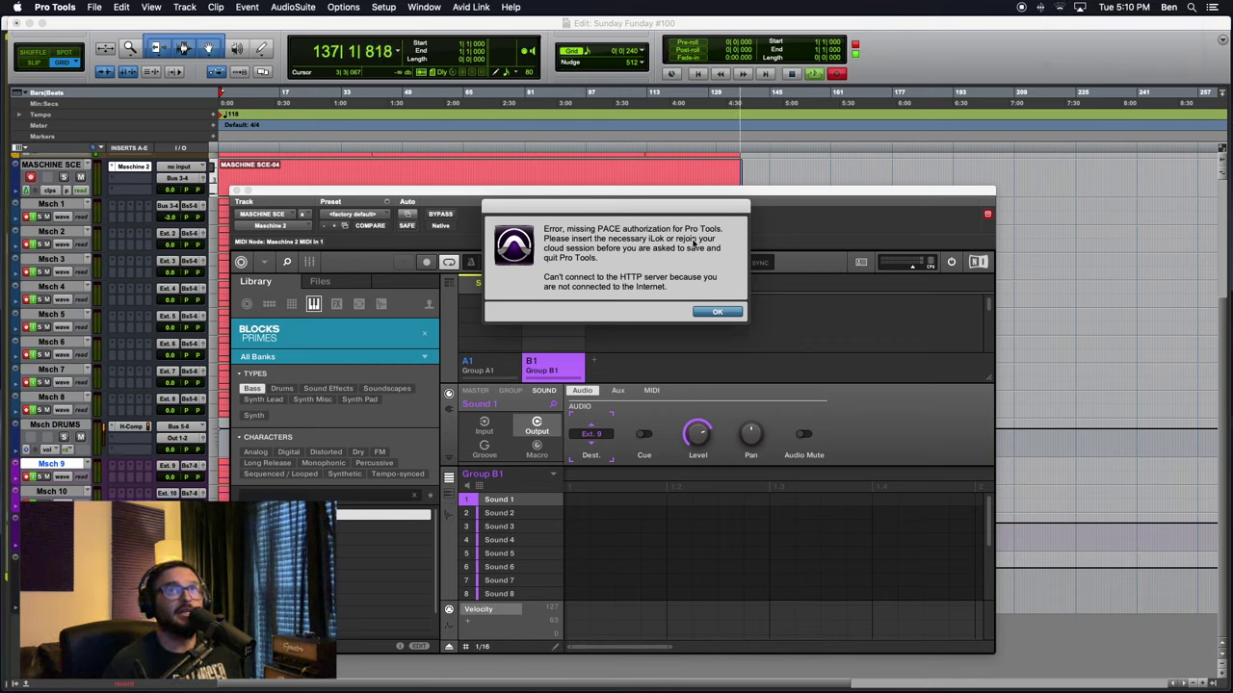
left_click(718, 314)
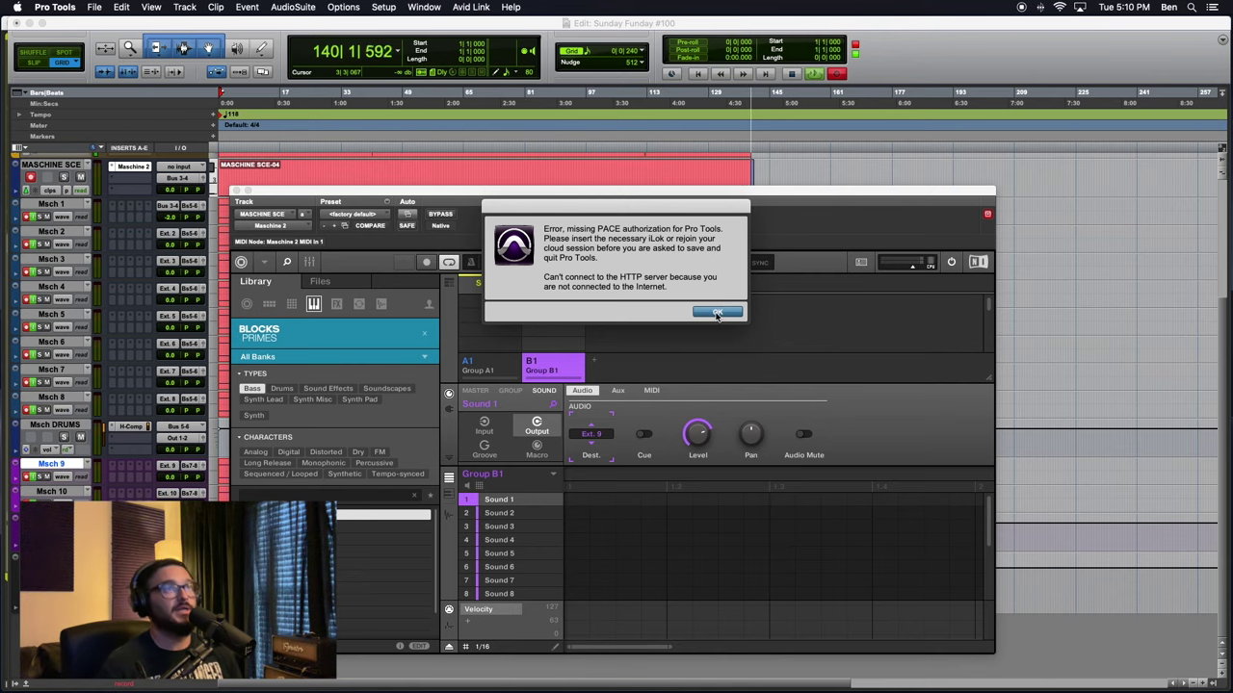
left_click(717, 314)
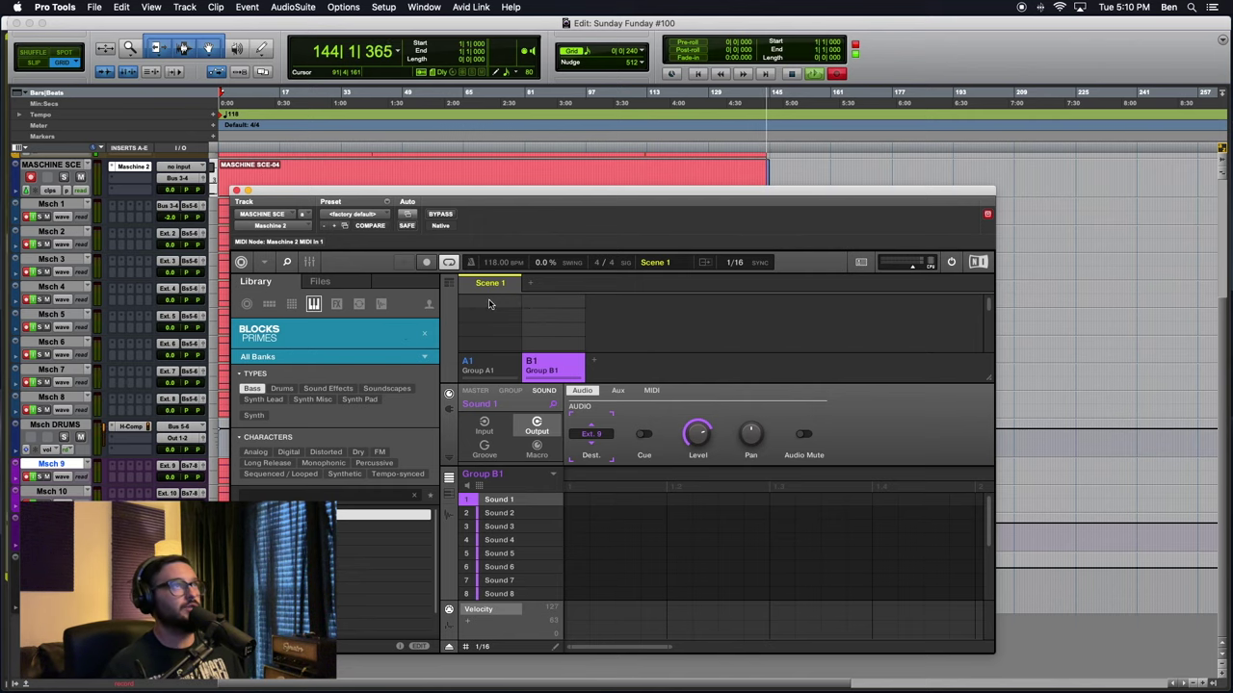
Try narrowing the Blocks Primes presets to the Kick Bass bank, and return to all banks
scroll(1032, 290, "up", 2)
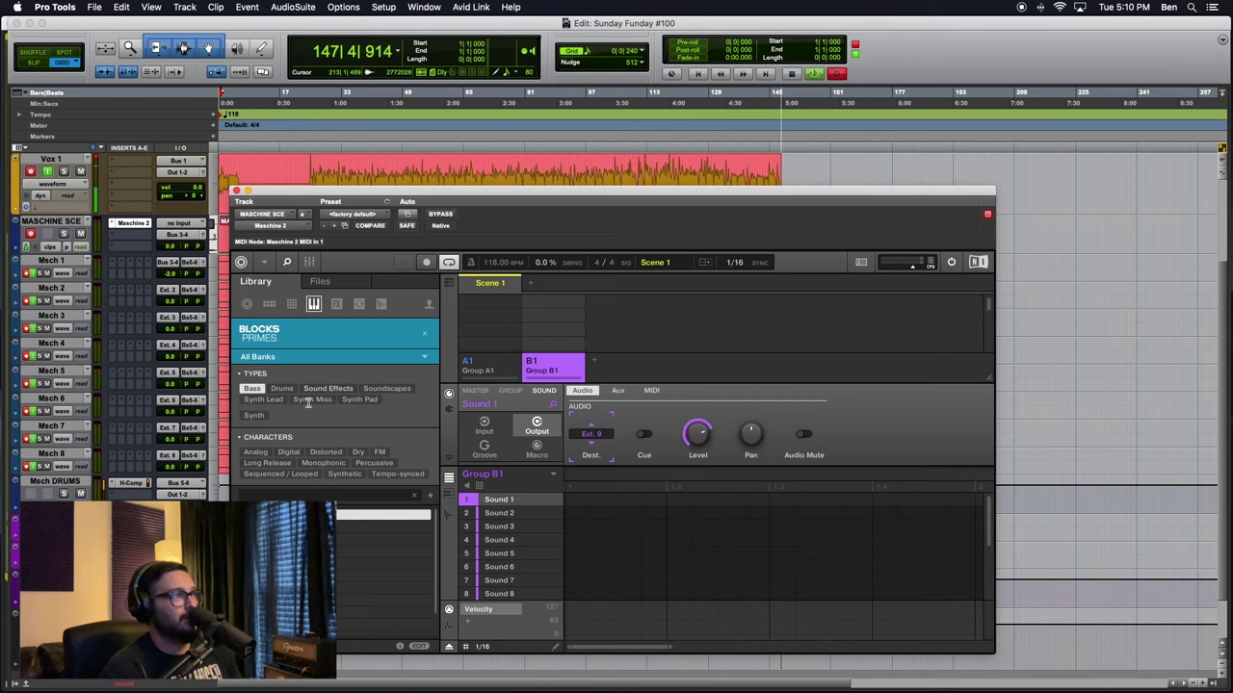
left_click(423, 356)
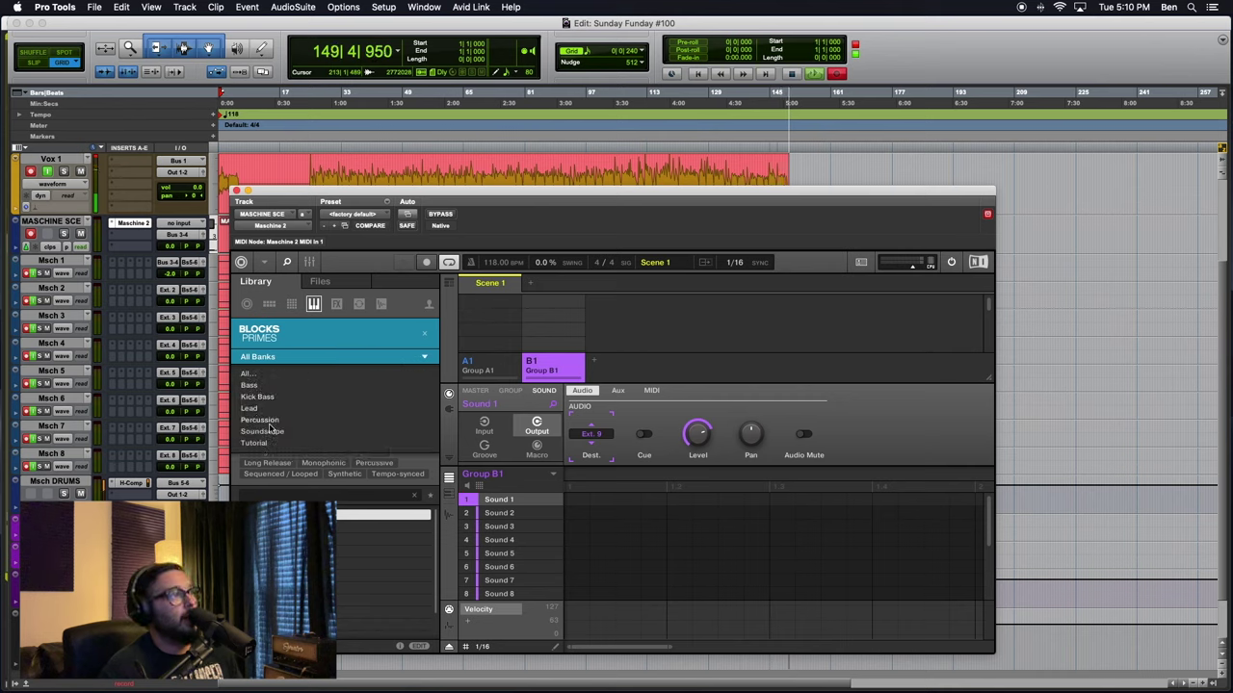
left_click(260, 397)
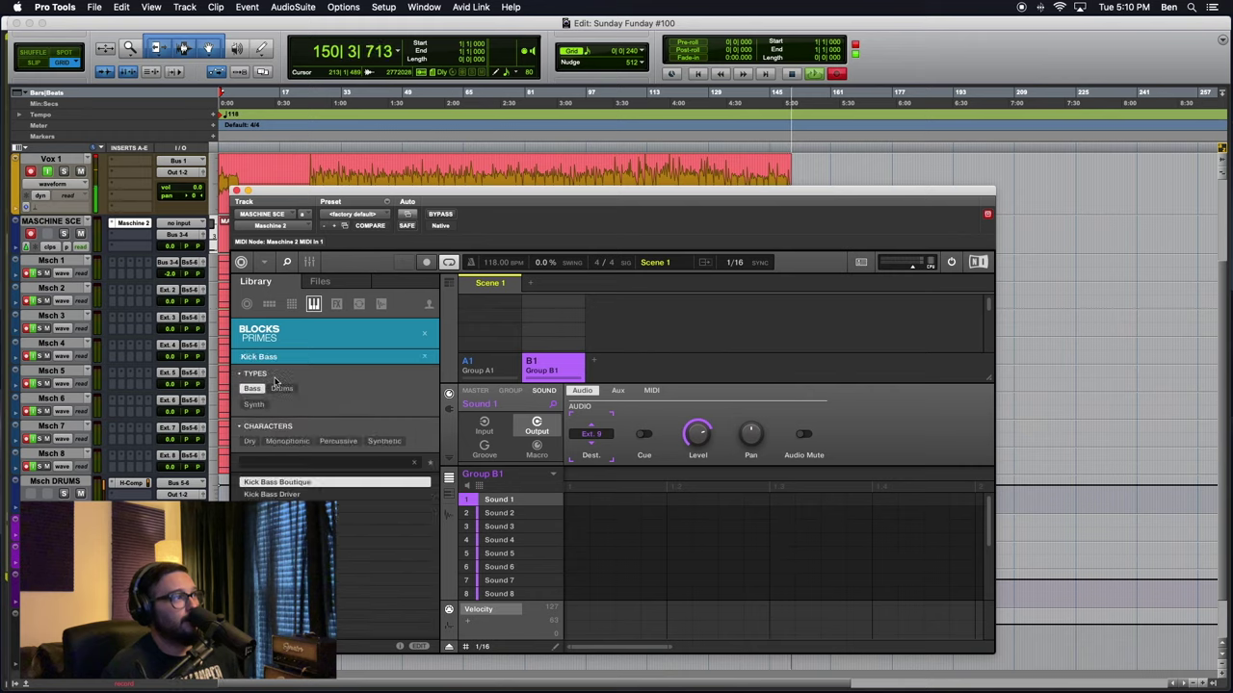
left_click(424, 357)
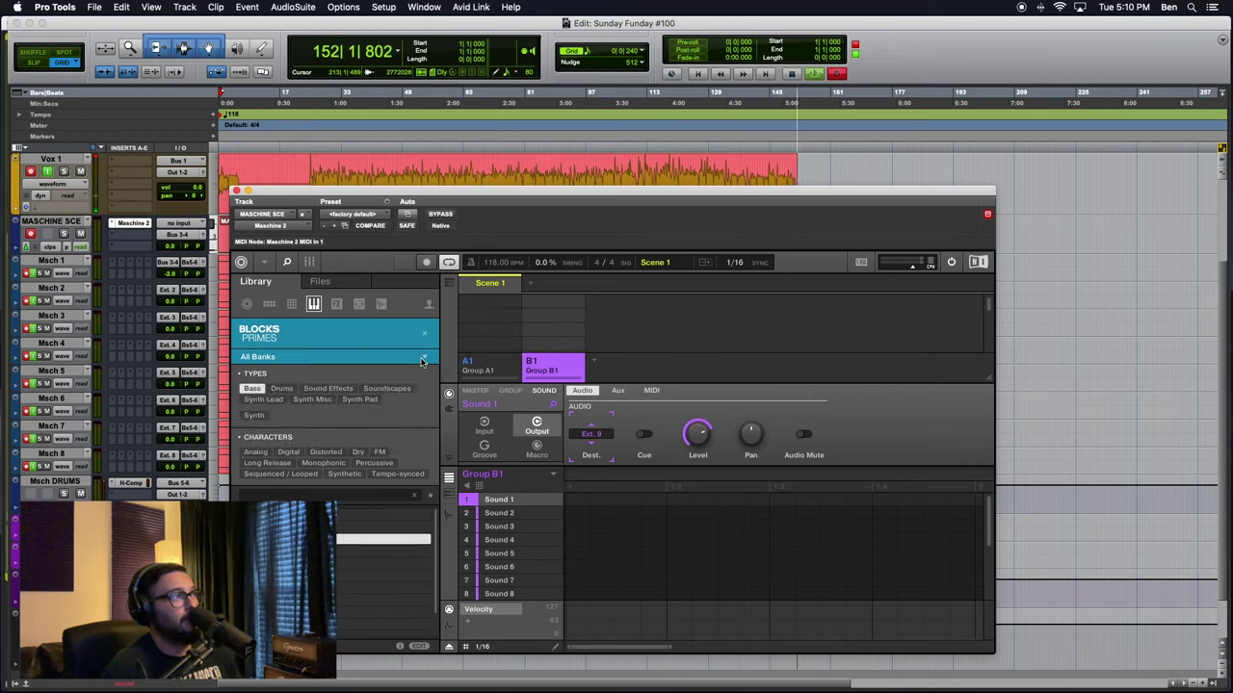
Remove the Bass type filter and filter the Blocks Primes presets by the Sequenced / Looped character
left_click(251, 389)
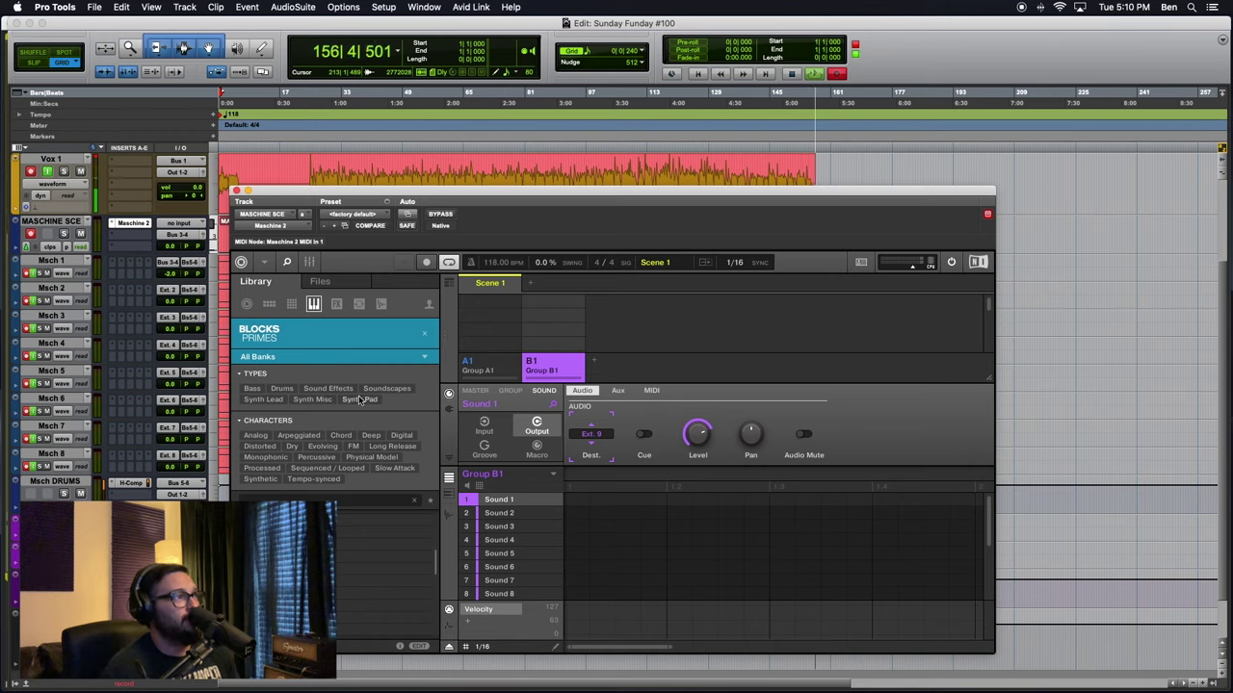
left_click(265, 438)
left_click(265, 439)
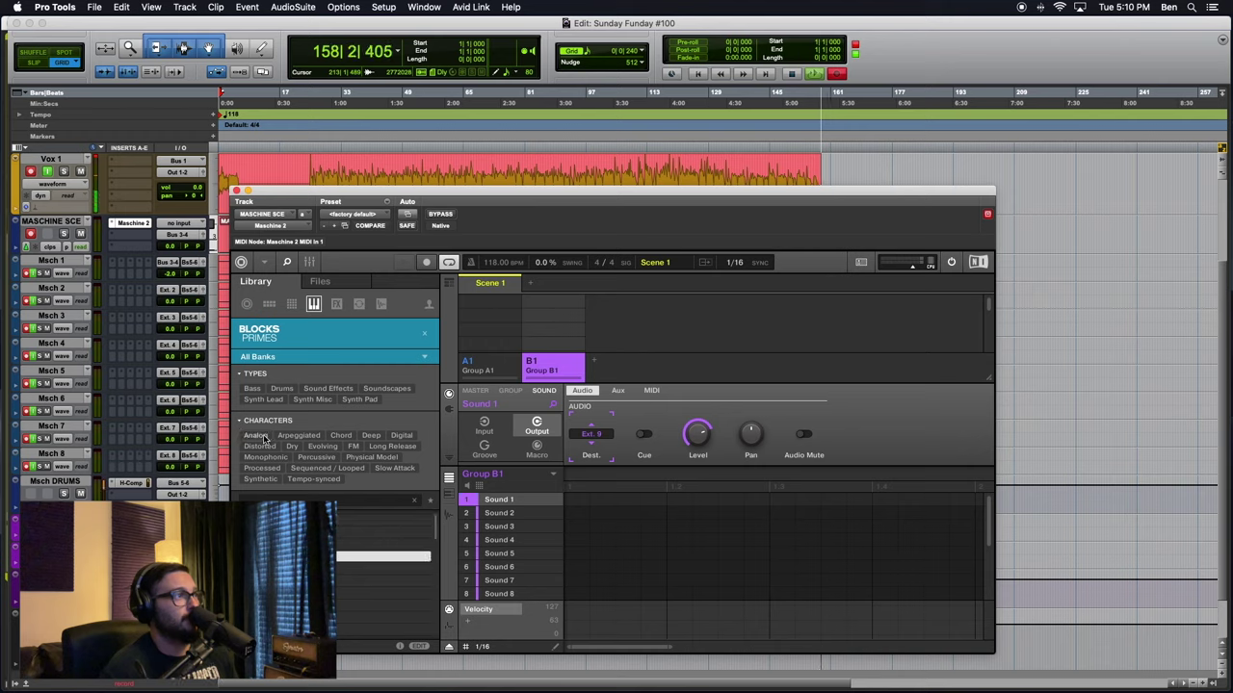
left_click(327, 468)
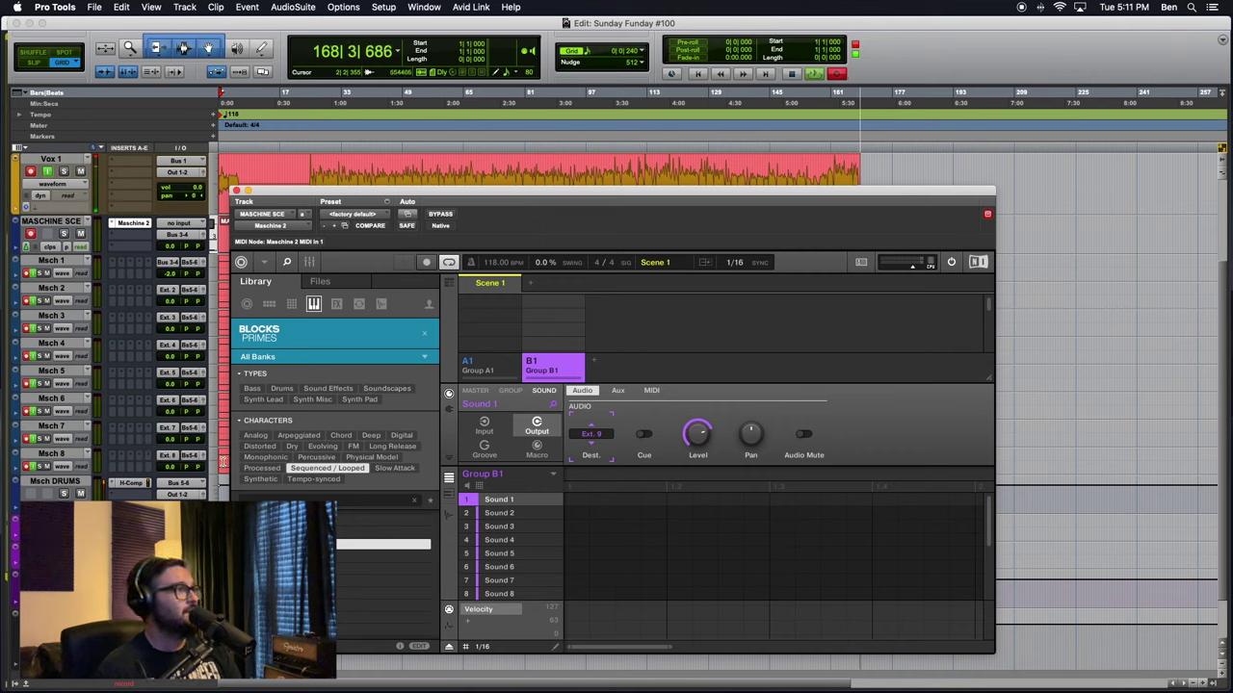
Go through the filtered presets and load Mr Toes into the first sound of Group B1
left_click(301, 468)
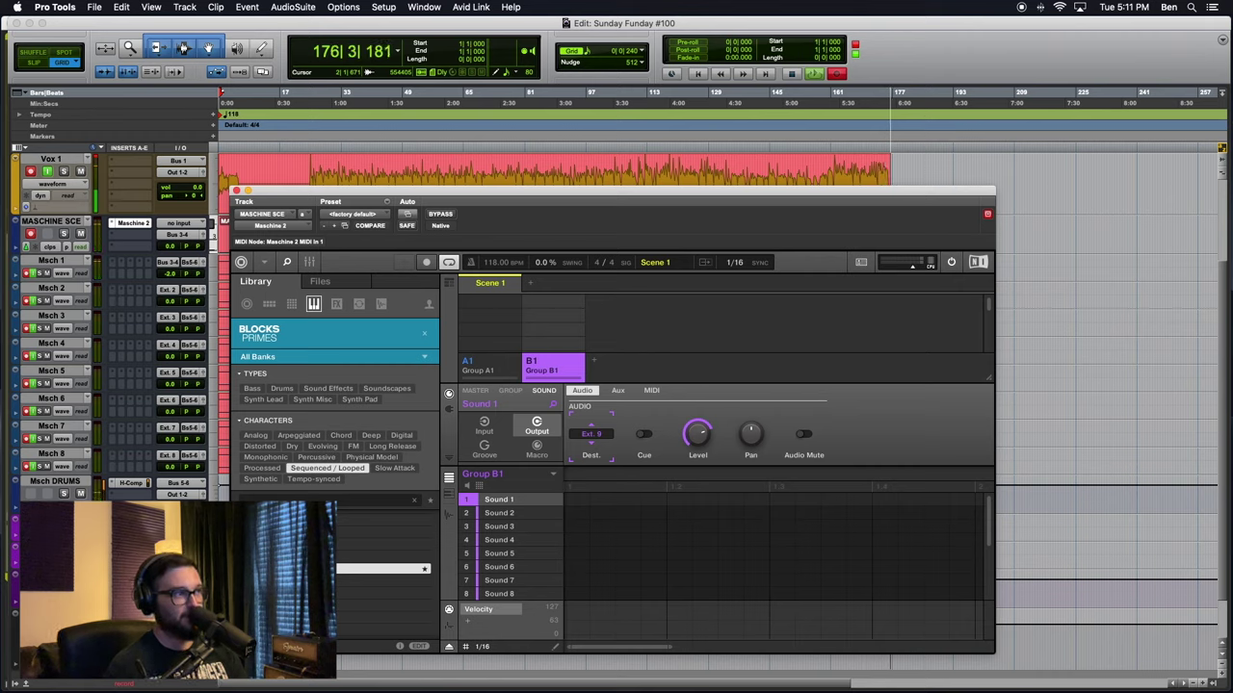
key("Down")
key("Down")
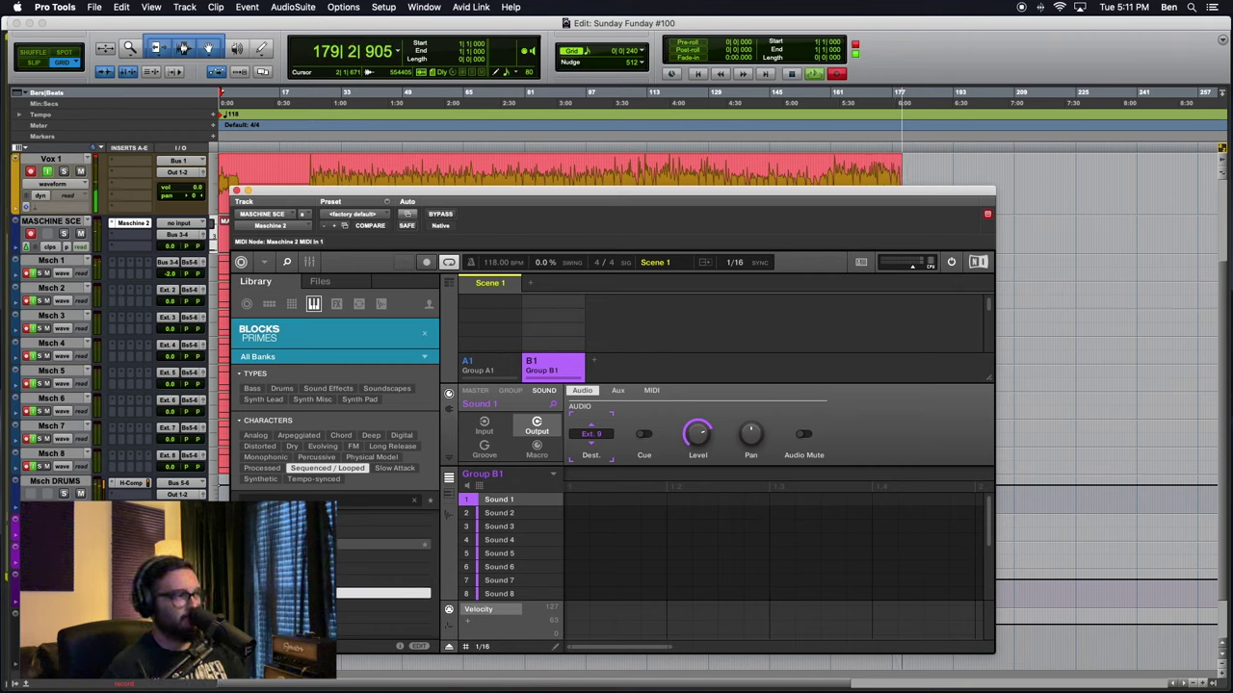
key("Down")
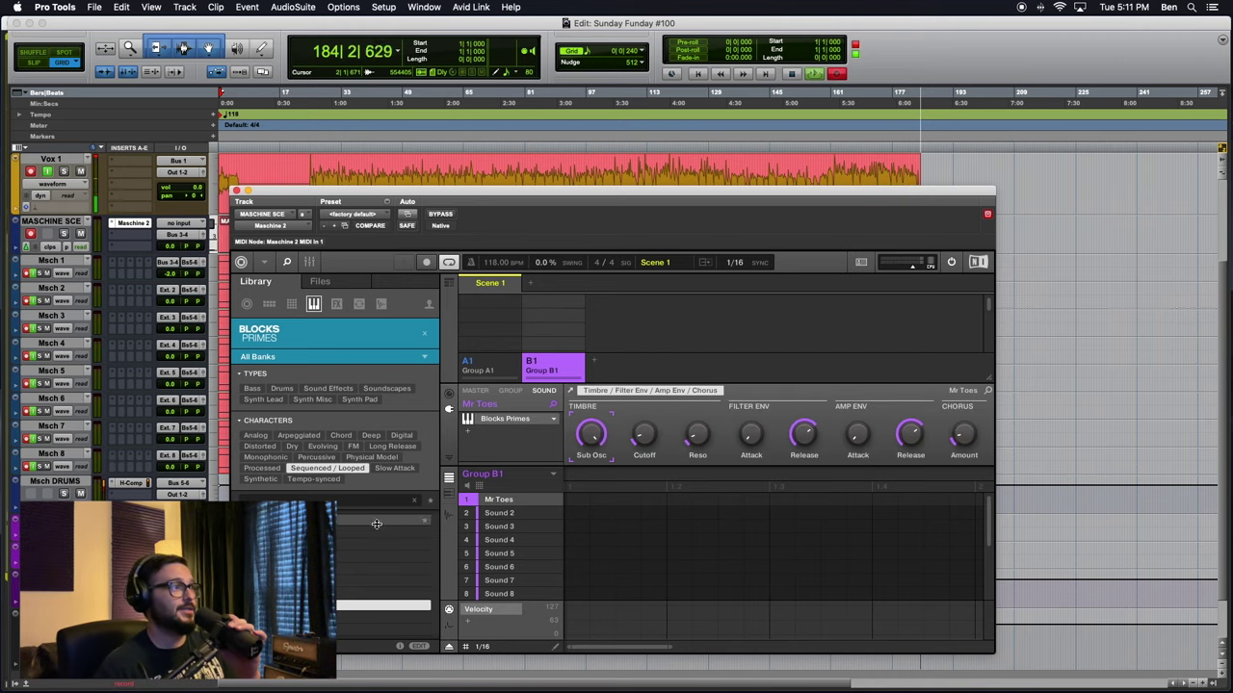
Hide the Maschine library browser and show the mixer with the Mr Toes sound's Blocks Primes rack
left_click_drag(329, 190, 410, 170)
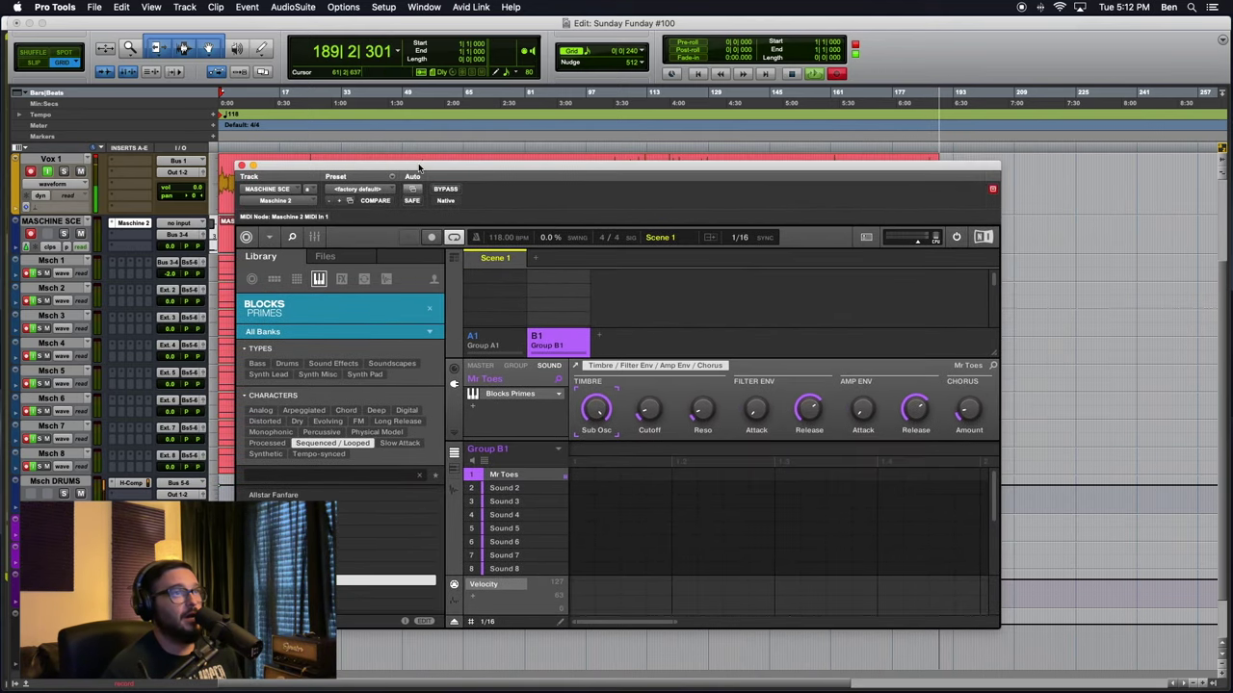
left_click(293, 238)
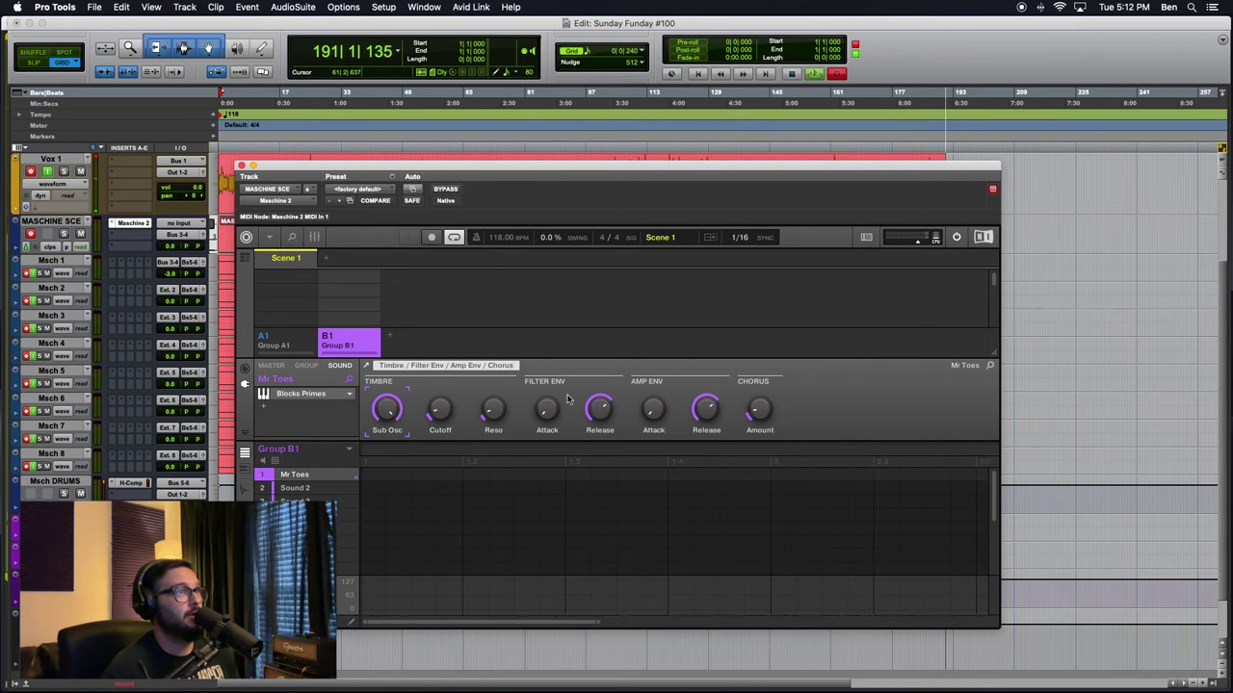
left_click(306, 367)
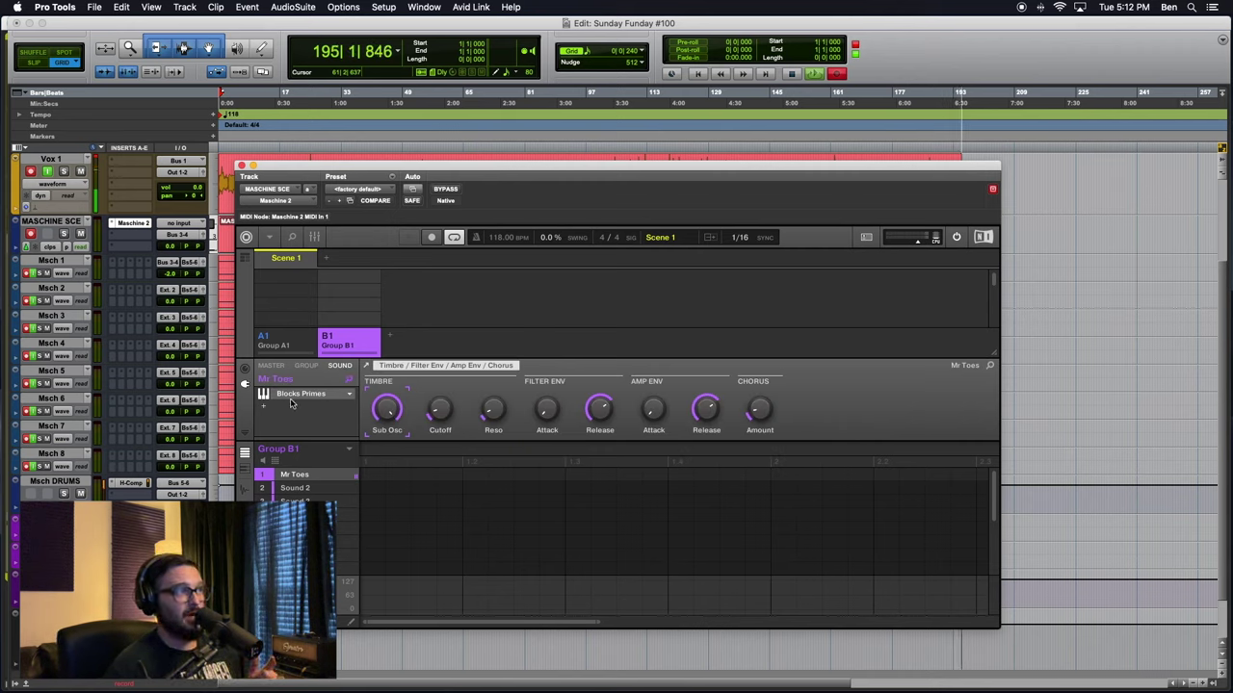
left_click(313, 237)
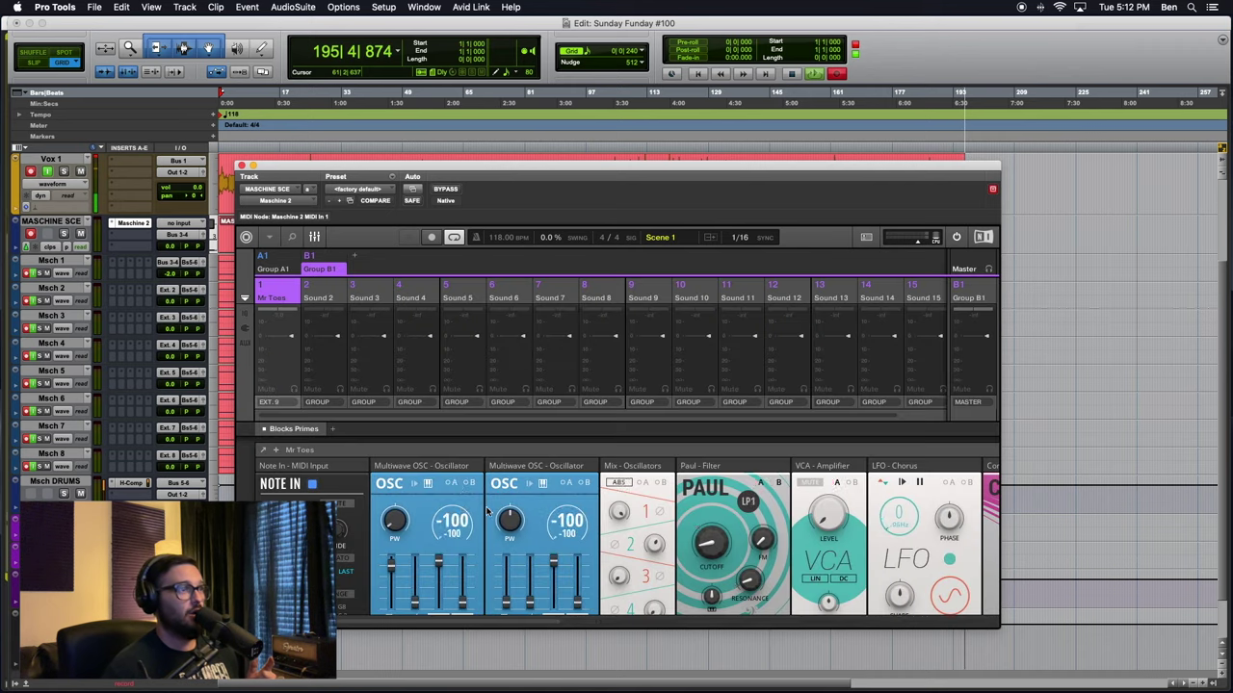
Open the Mr Toes rack in its own floating window and adjust the Paul filter's cutoff
left_click(264, 451)
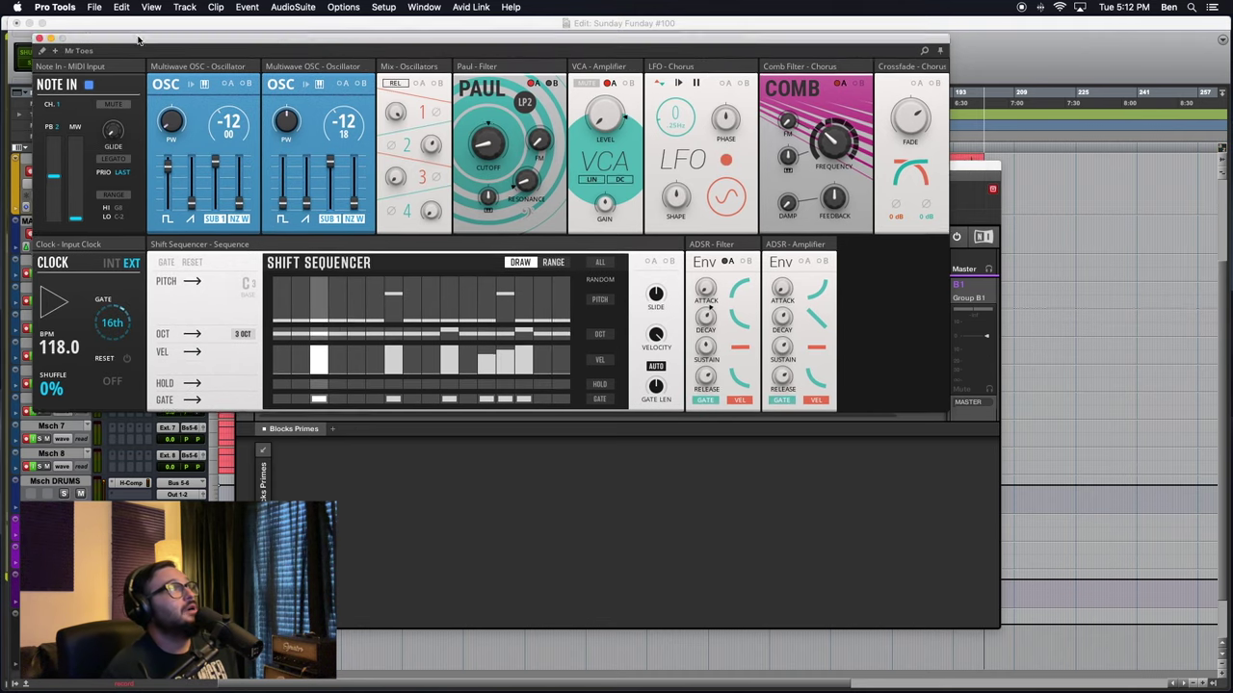
left_click_drag(71, 36, 218, 233)
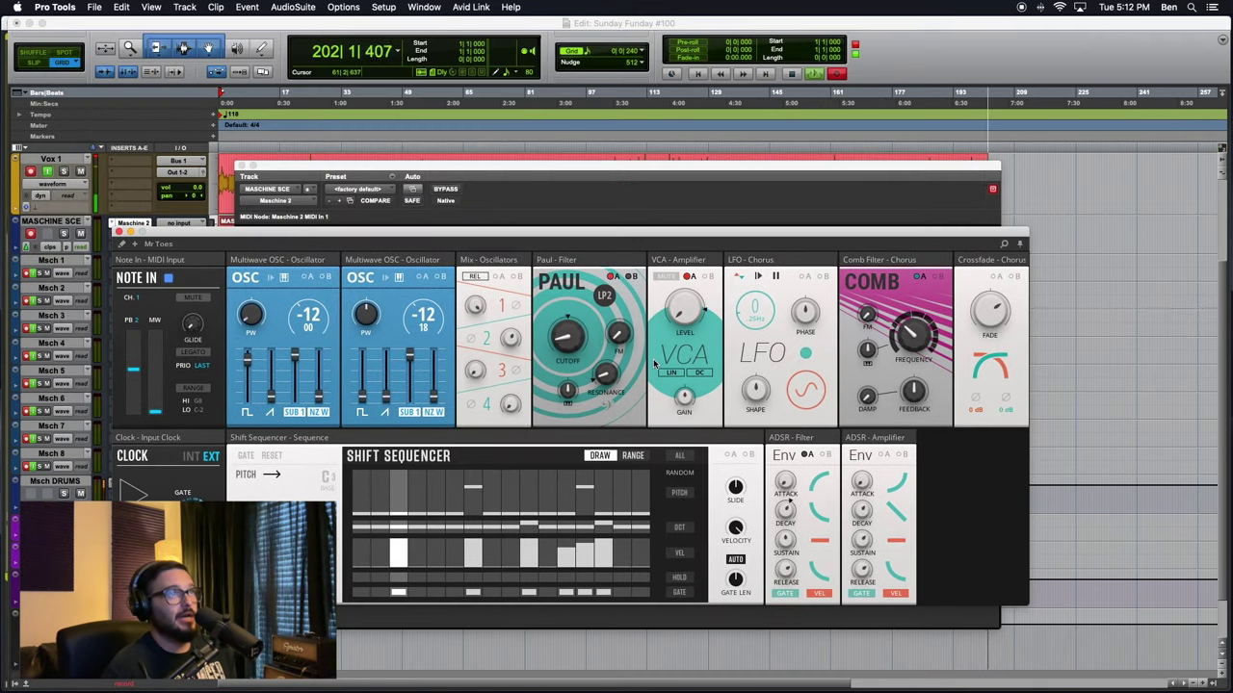
left_click_drag(569, 339, 534, 357)
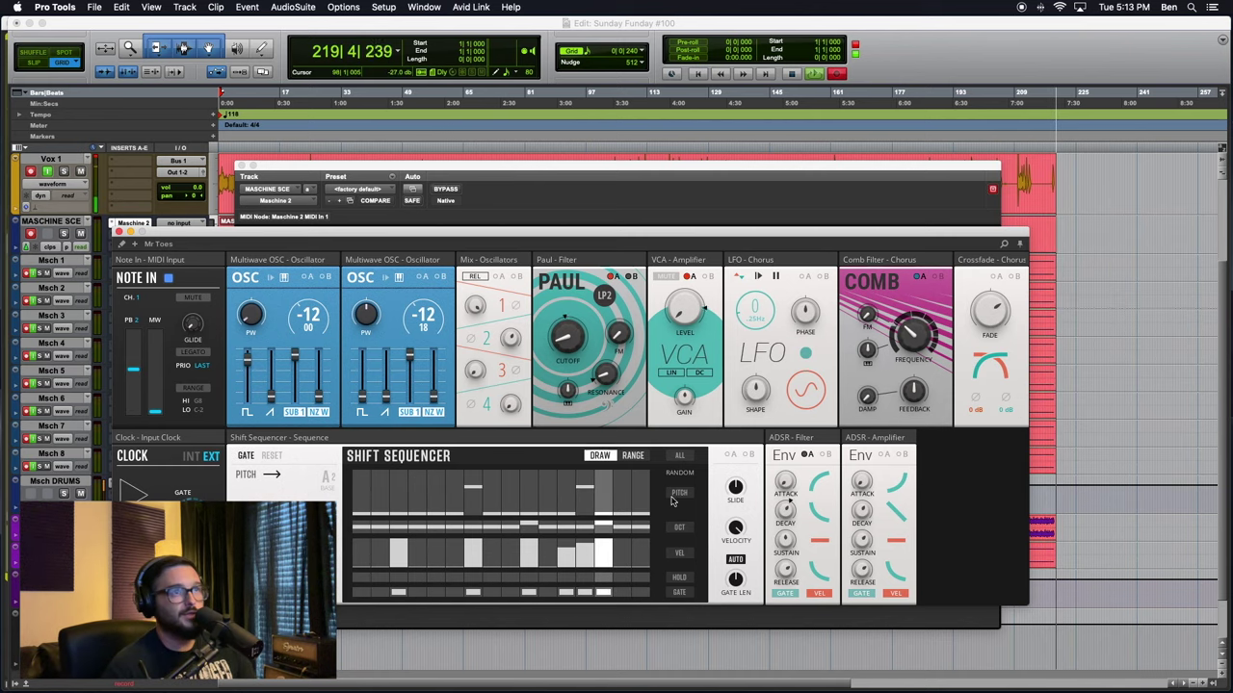
Show the wiring between the Mr Toes rack's blocks and search the available blocks for Toy Box
left_click(136, 247)
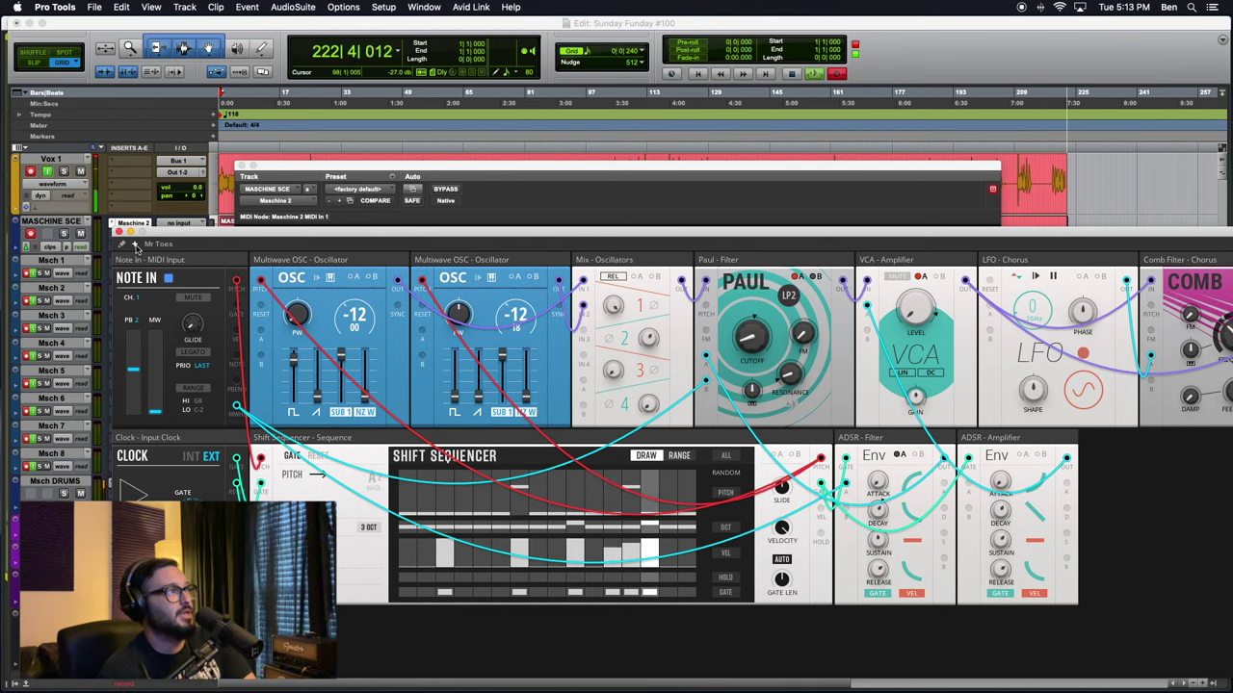
left_click_drag(680, 241, 602, 228)
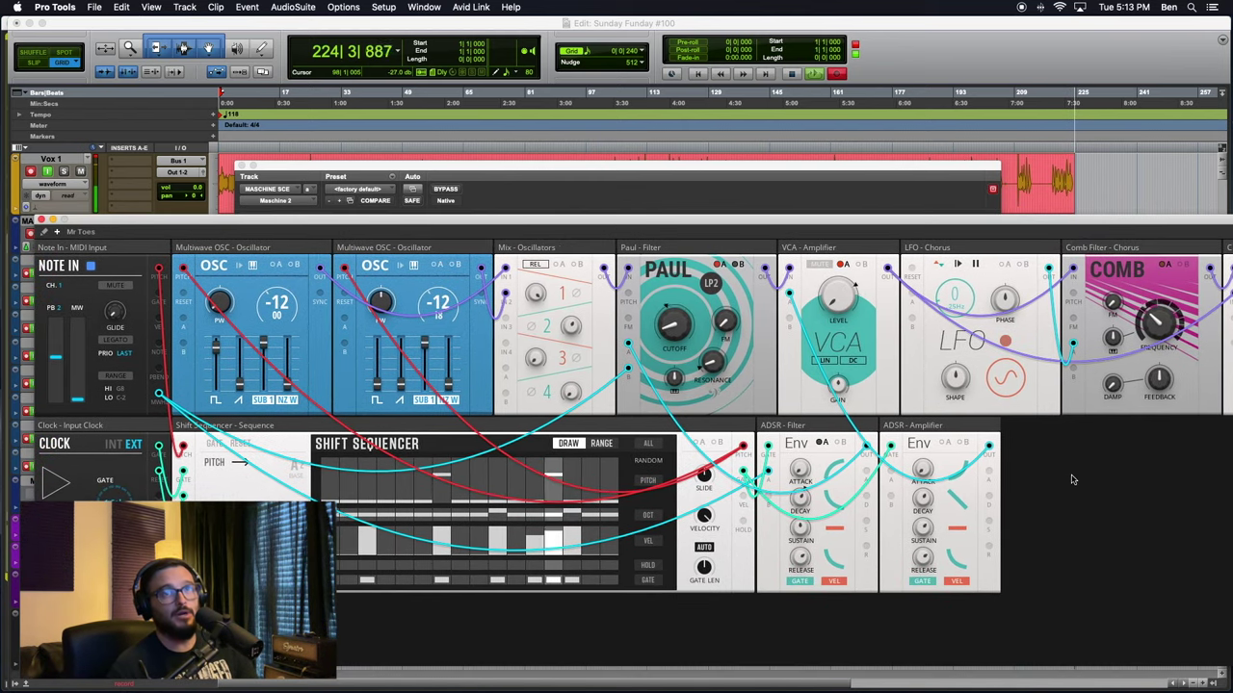
key("Return")
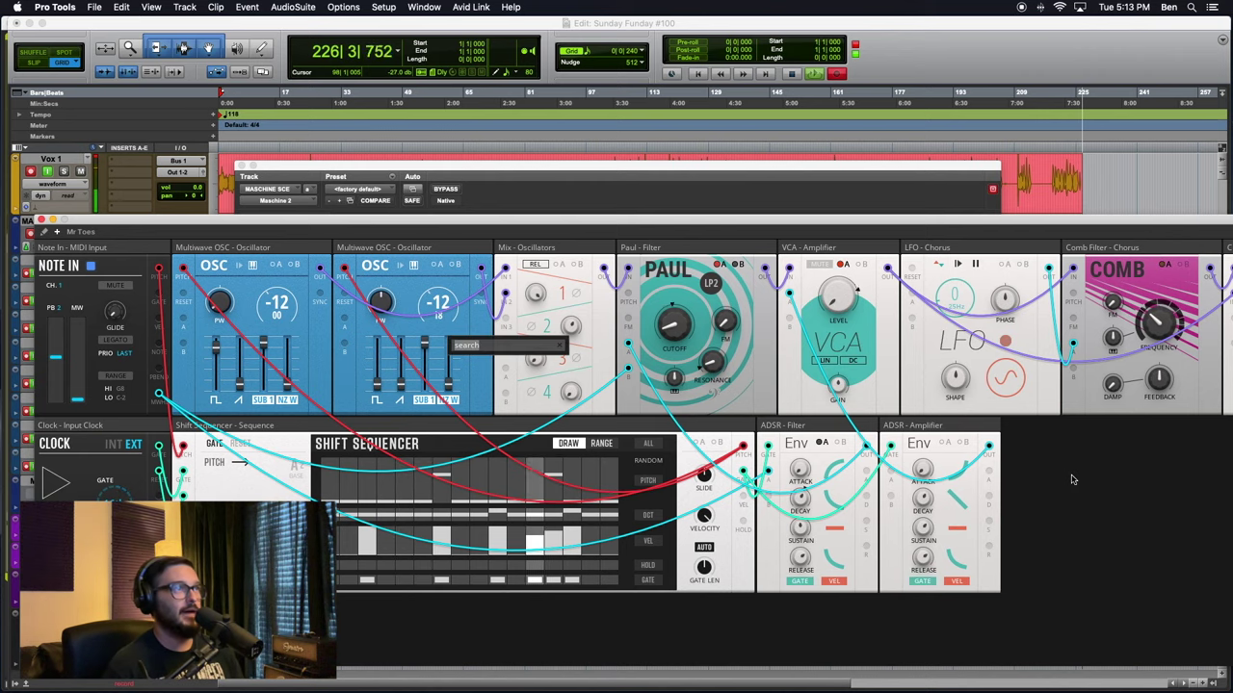
type("Toy")
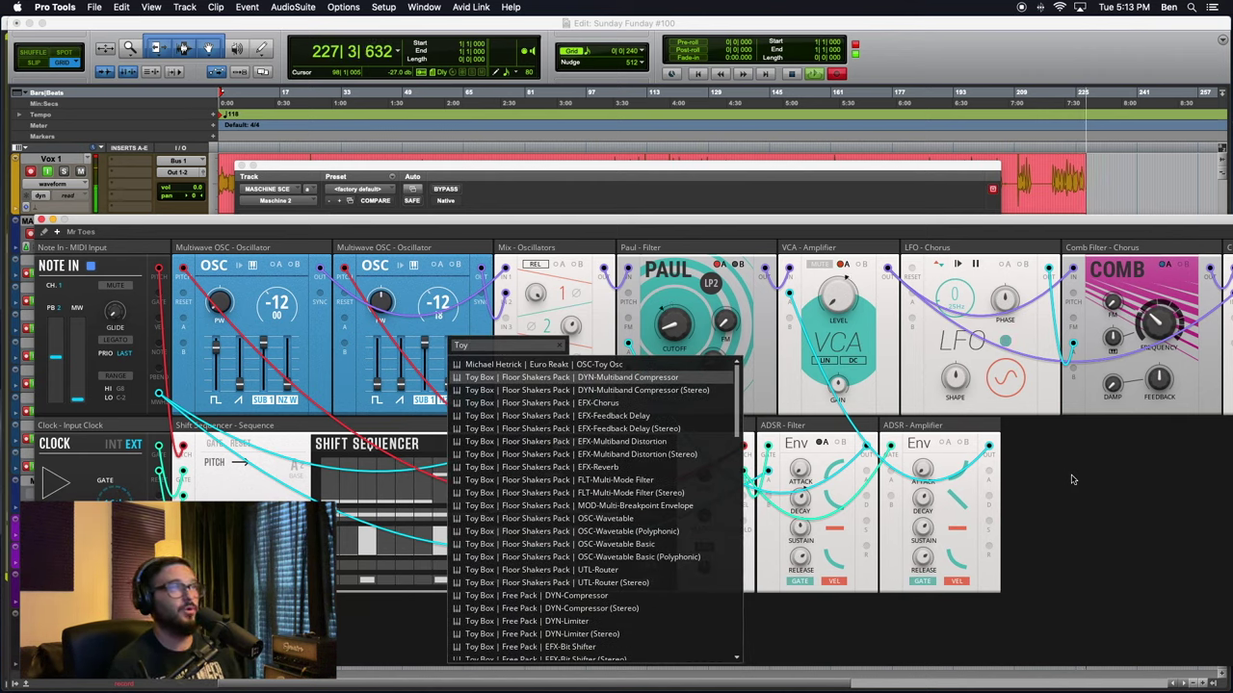
type(" Box")
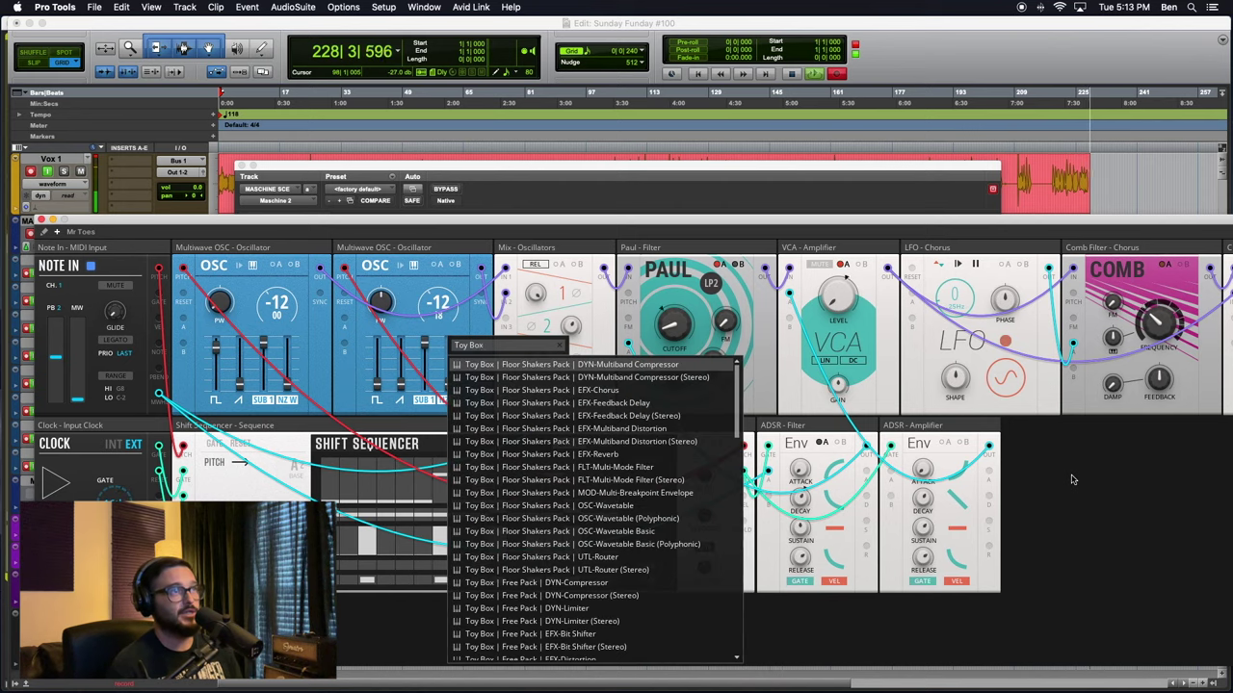
Search the available blocks for Euro Reakt, and dismiss the search without adding a block
key("BackSpace")
key("BackSpace")
key("BackSpace")
key("BackSpace")
key("BackSpace")
type("Euro Reakt")
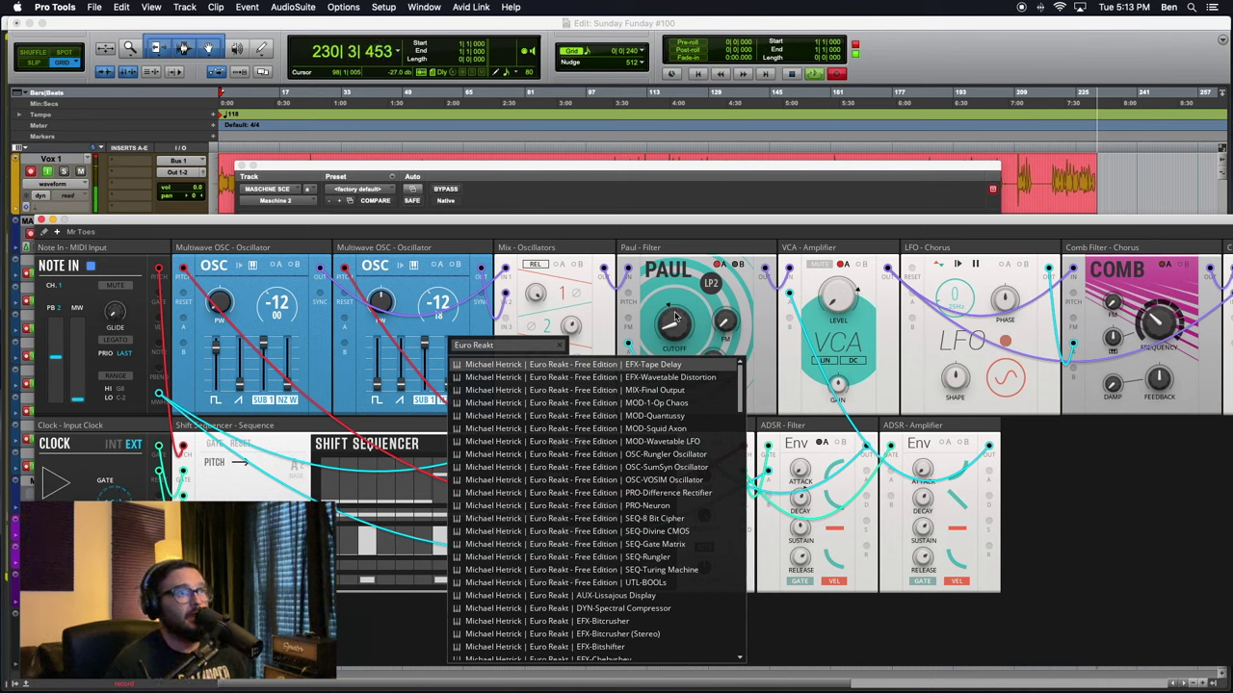
left_click(1048, 487)
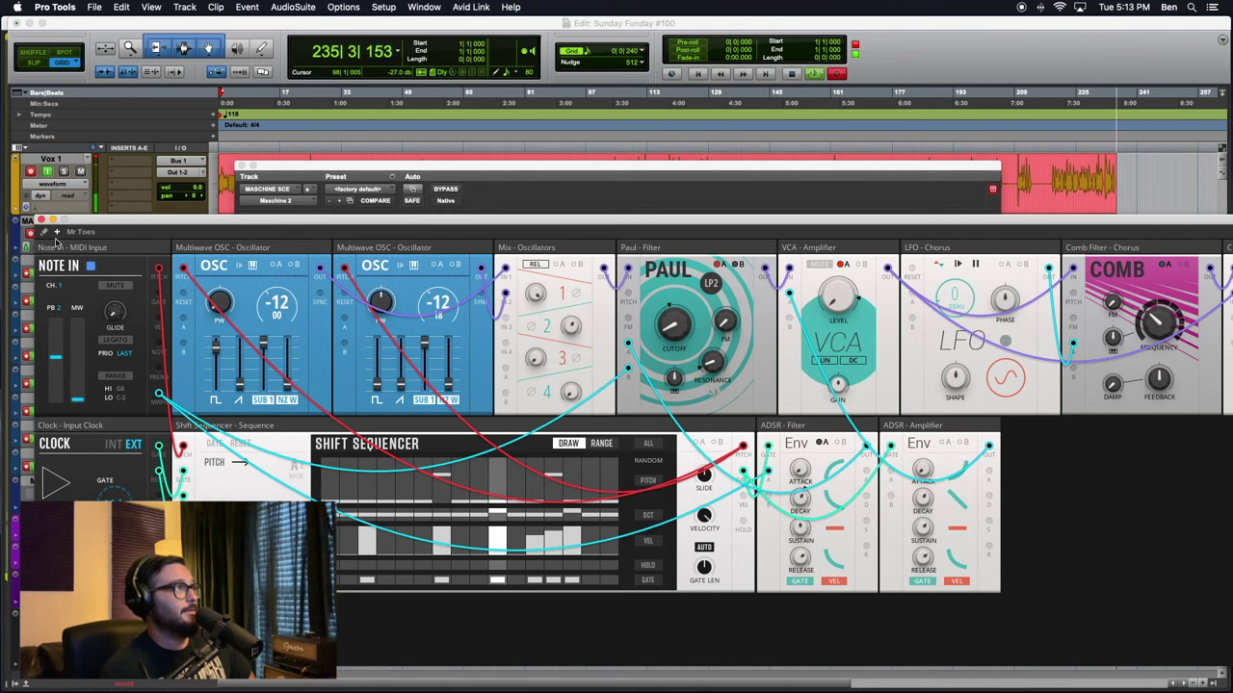
Hide the block wiring and return the Mr Toes rack from its floating window to the Maschine plug-in
left_click(44, 232)
left_click_drag(345, 231, 399, 251)
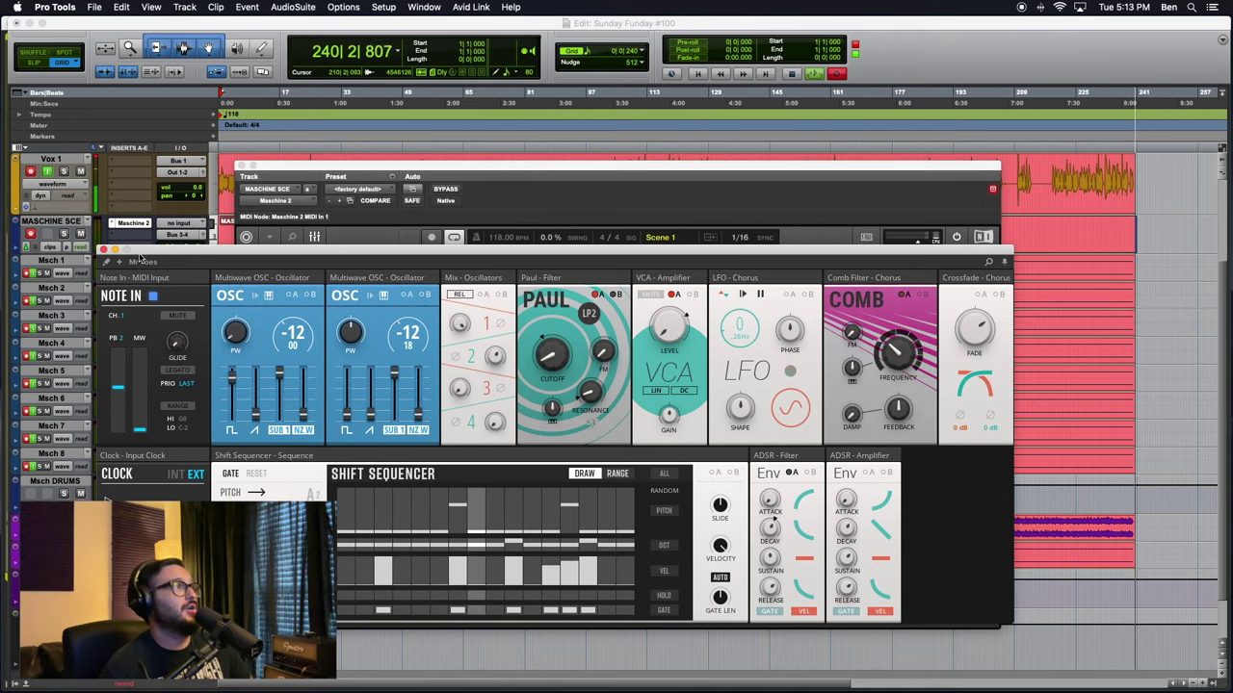
left_click(107, 256)
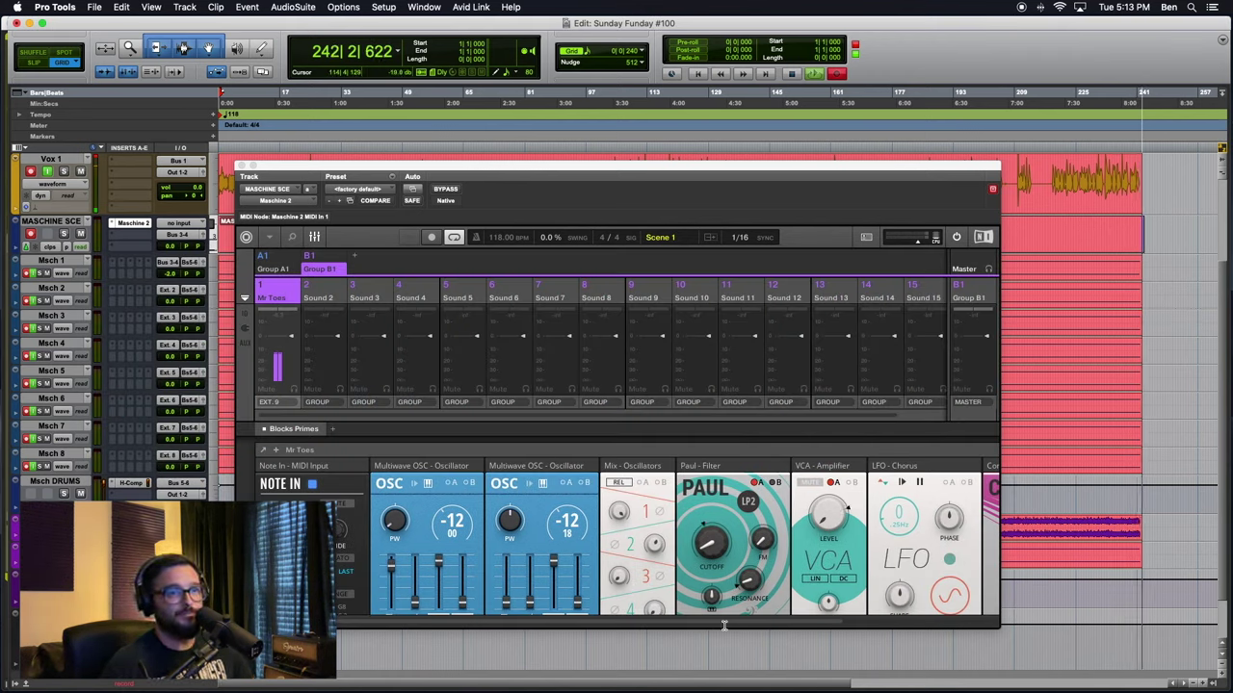
Examine the filter, amplifier, chorus, Shift Sequencer and envelope blocks in the embedded Mr Toes rack
left_click_drag(717, 623, 942, 619)
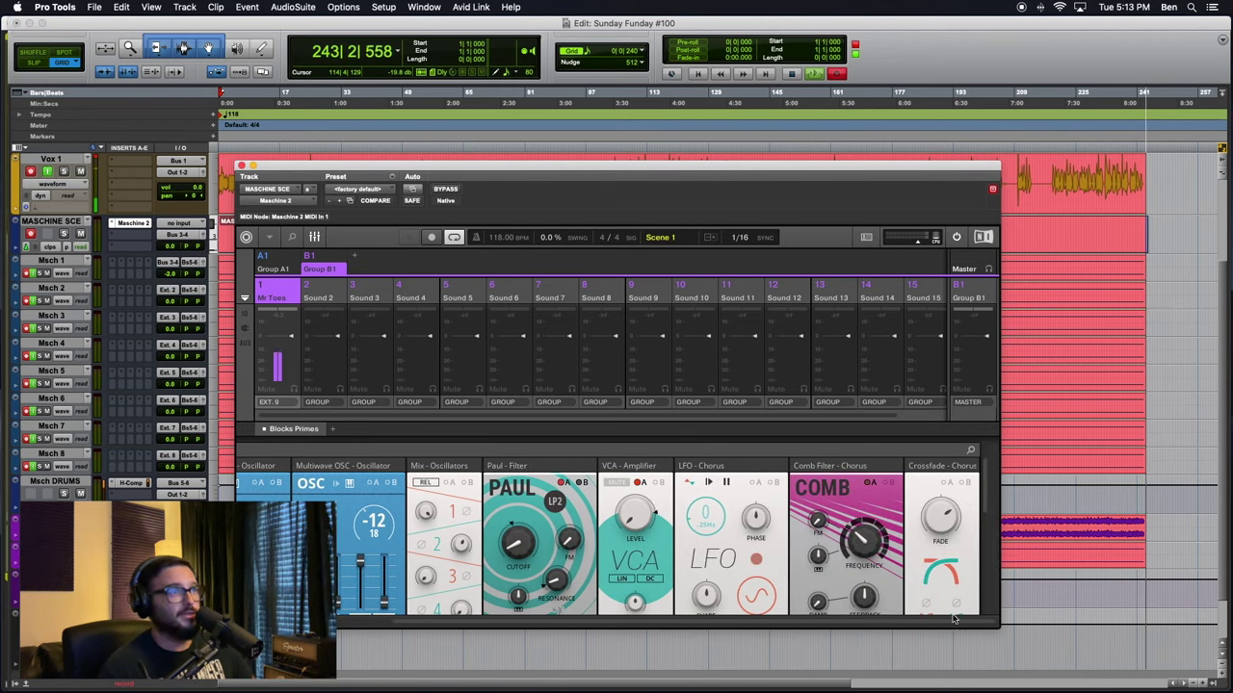
scroll(984, 492, "down", 4)
scroll(982, 501, "up", 4)
scroll(976, 539, "down", 4)
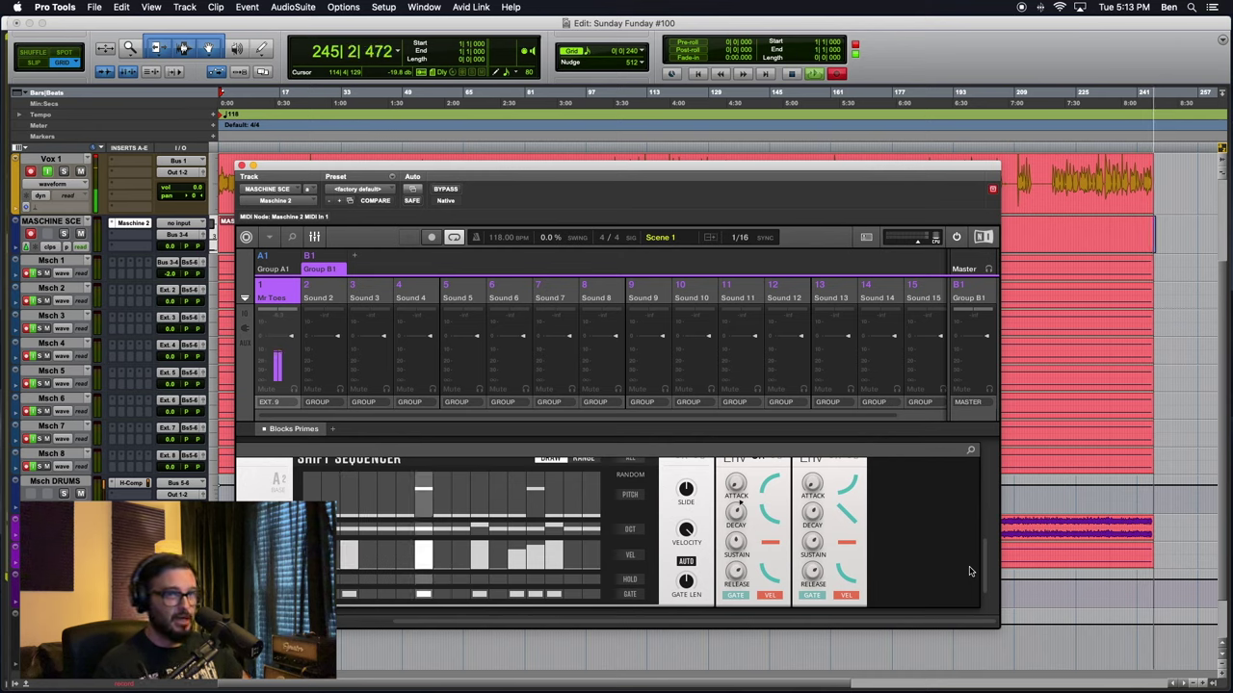
scroll(982, 533, "up", 1)
scroll(983, 511, "up", 3)
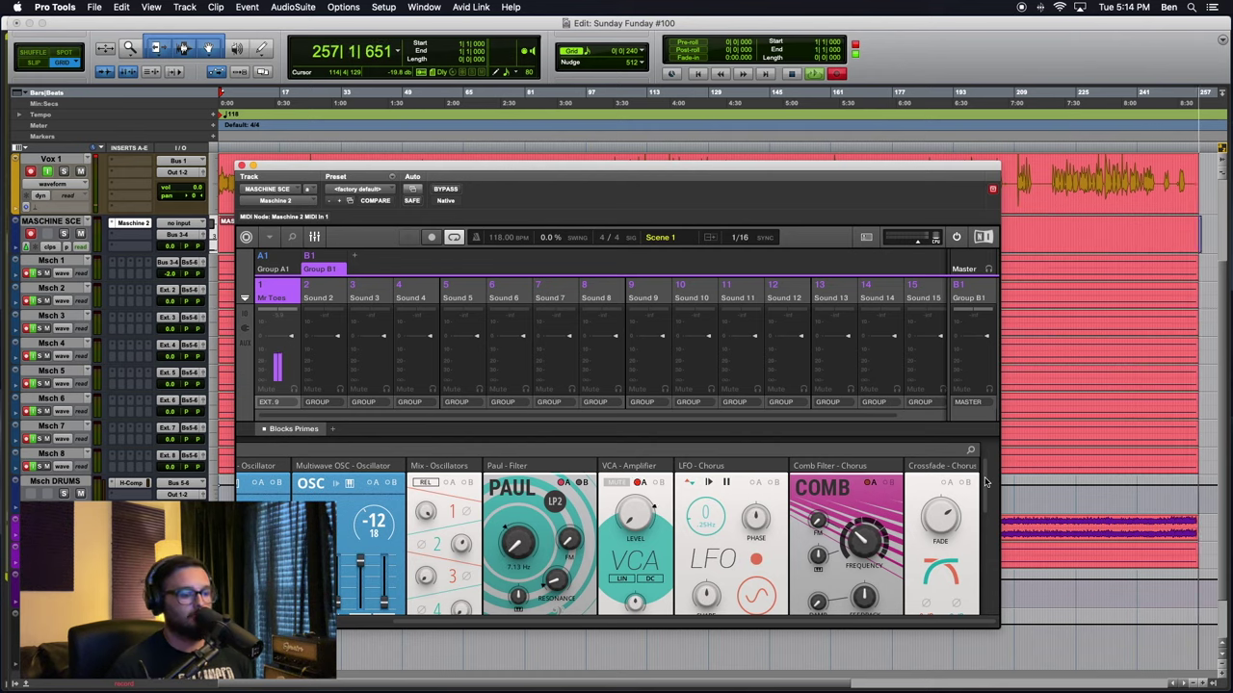
Switch the Shift Sequencer to Range mode and shorten its pitch, octave, velocity, hold and gate lanes to 14 steps from the start
scroll(986, 482, "down", 3)
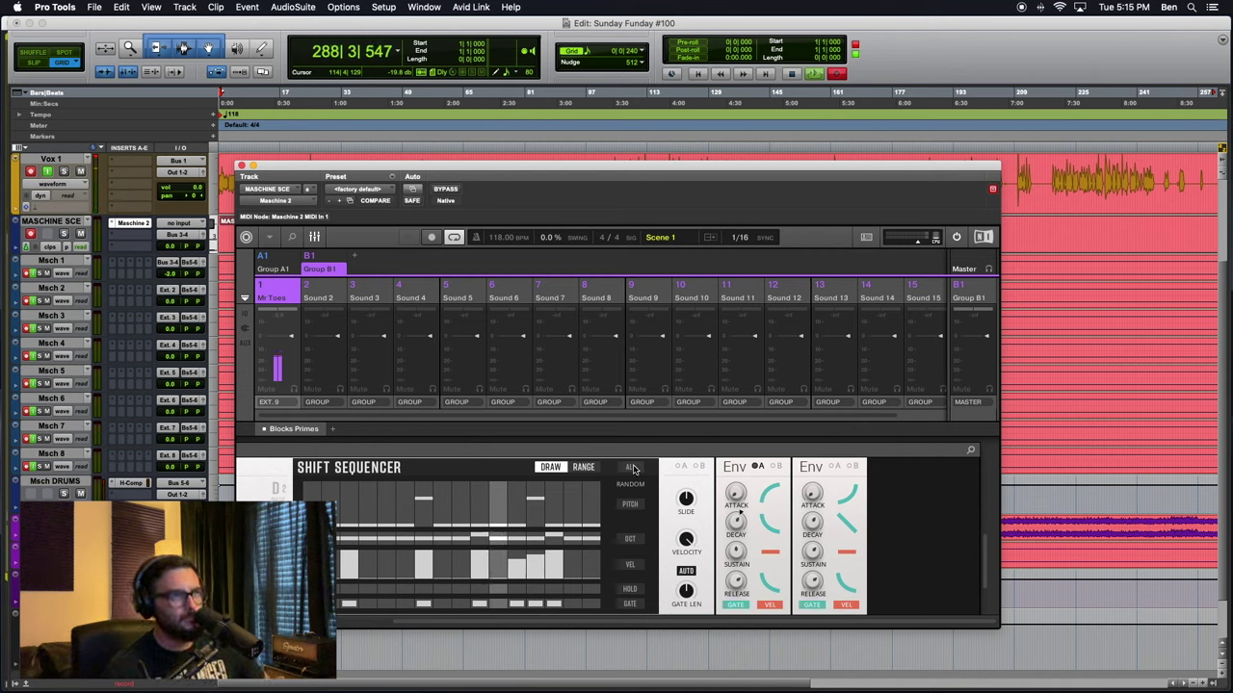
left_click(585, 468)
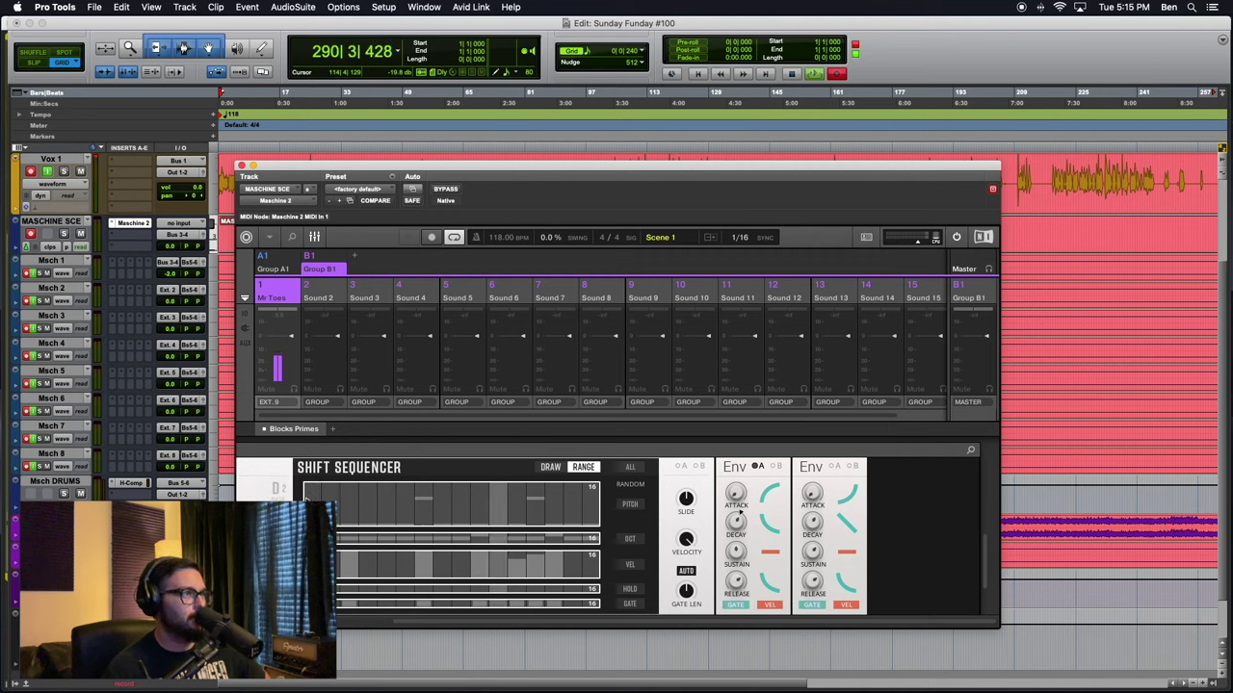
left_click_drag(368, 513, 337, 513)
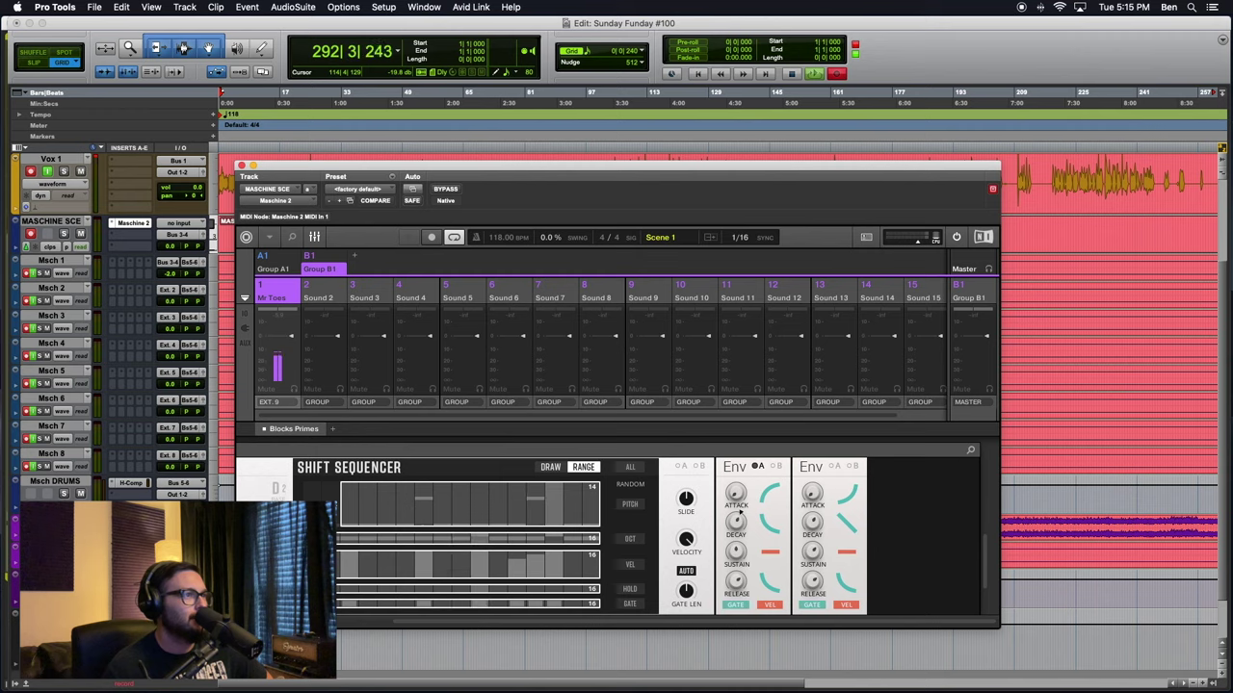
left_click_drag(306, 545, 344, 547)
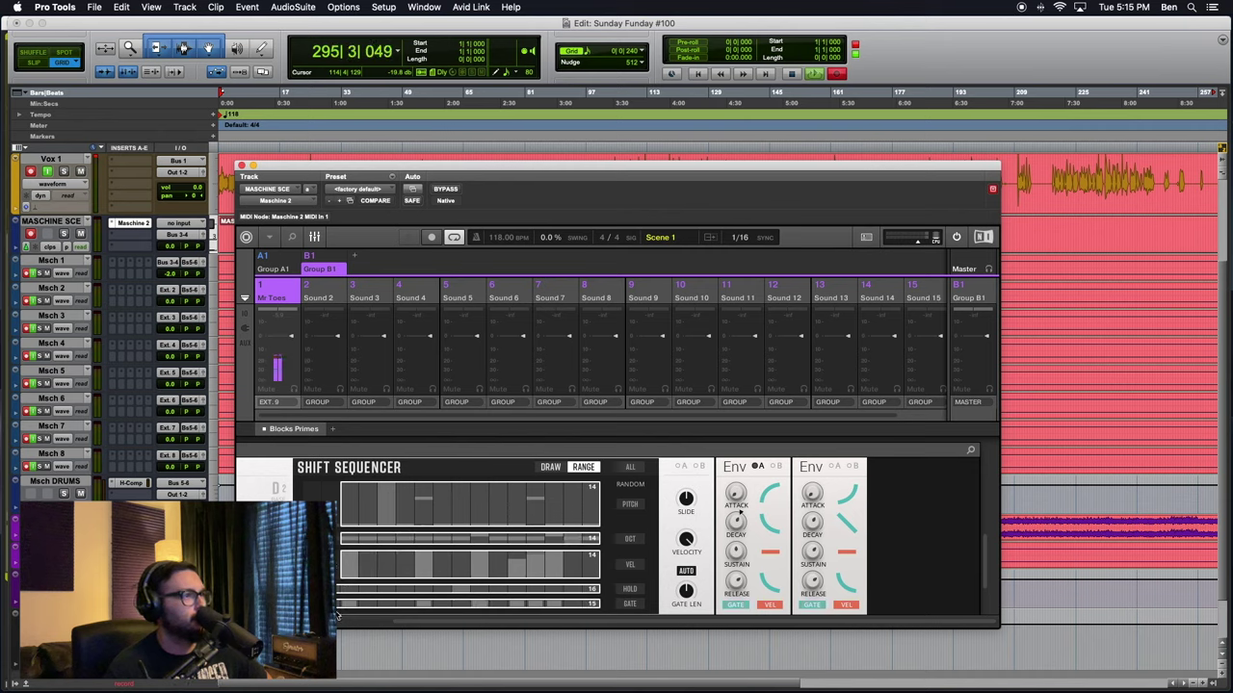
left_click_drag(307, 604, 344, 588)
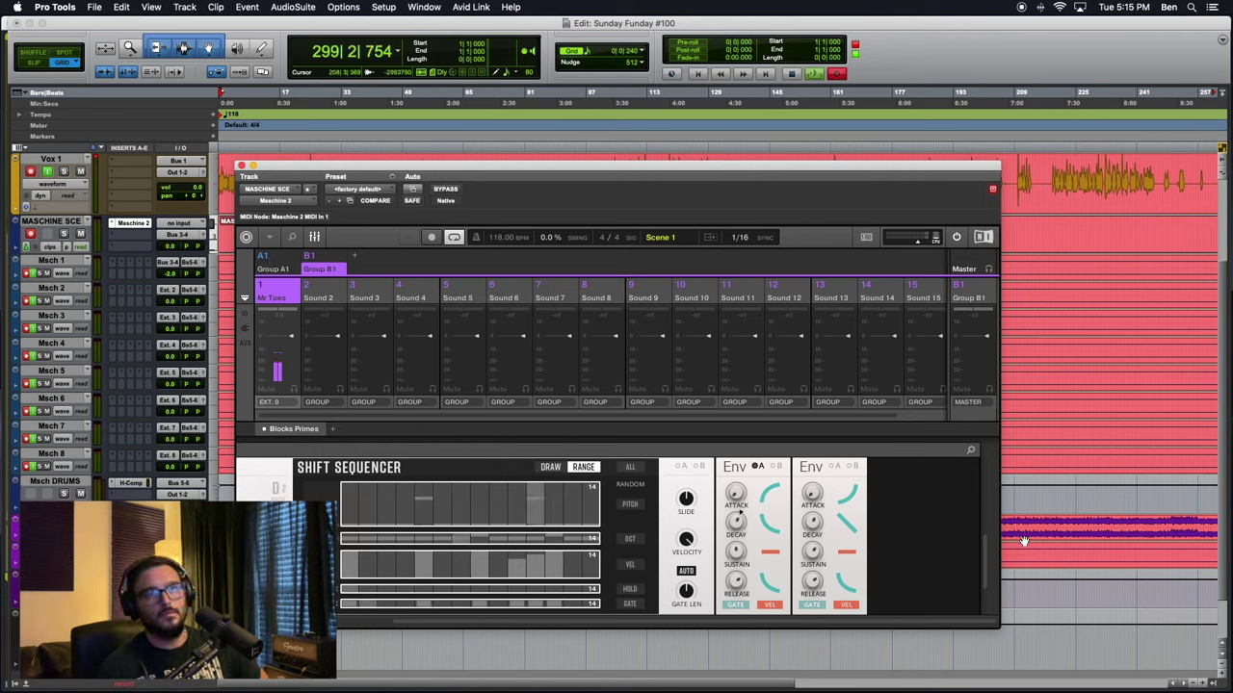
Set the Clock block of the Mr Toes rack to external sync (EXT)
left_click_drag(986, 551, 984, 458)
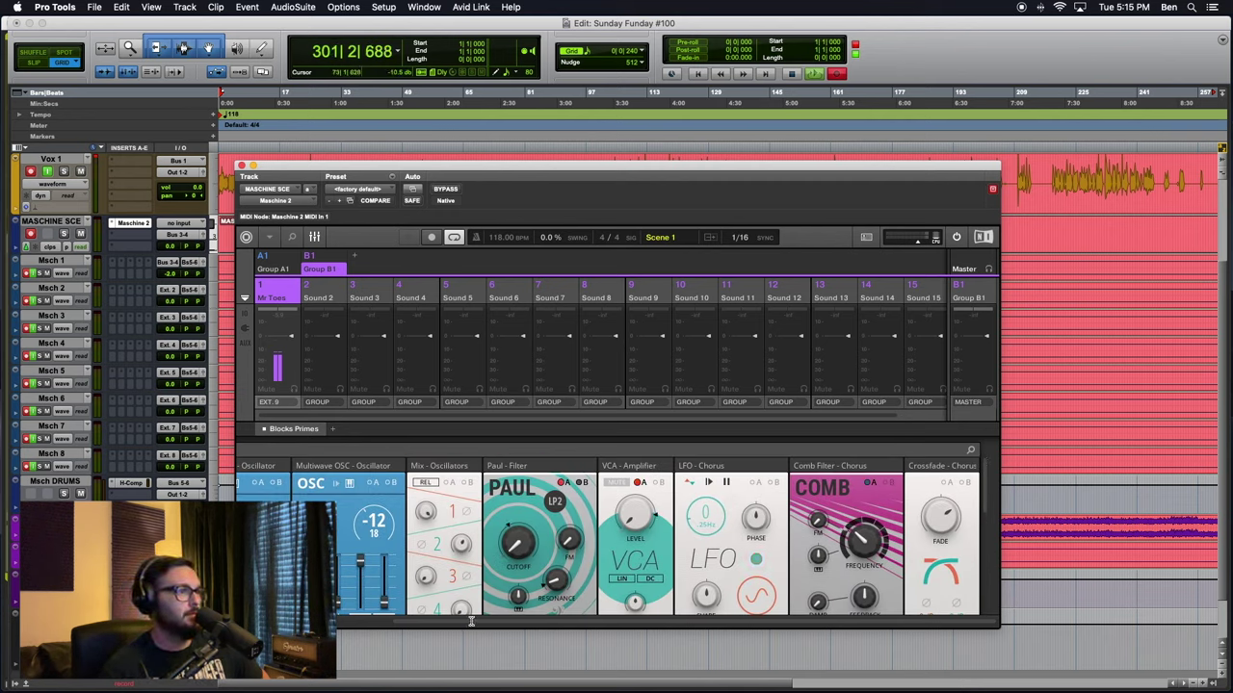
left_click_drag(471, 621, 313, 621)
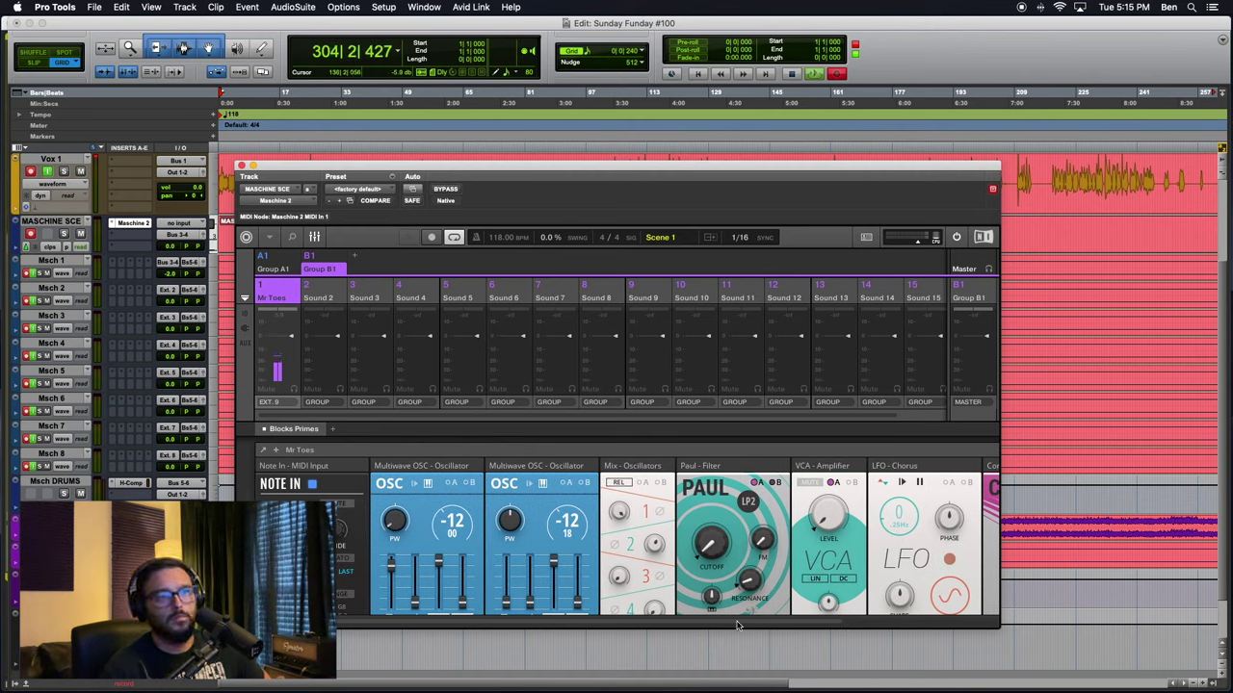
scroll(738, 626, "right", 5)
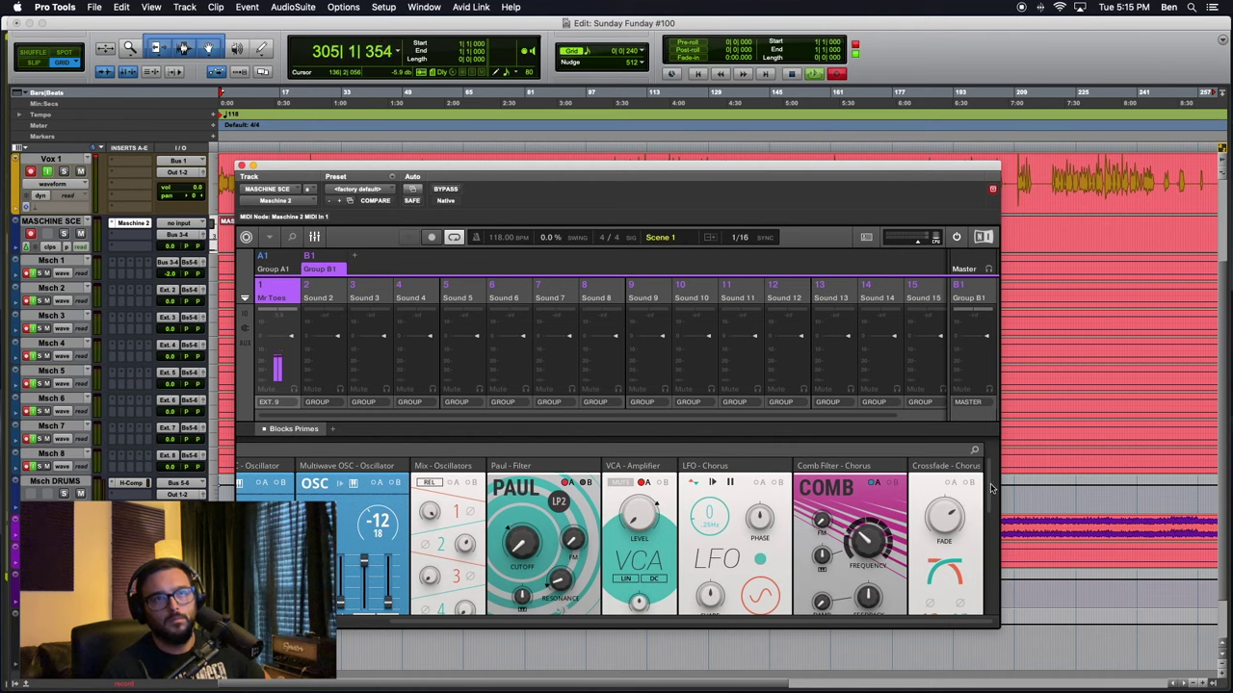
scroll(991, 488, "down", 5)
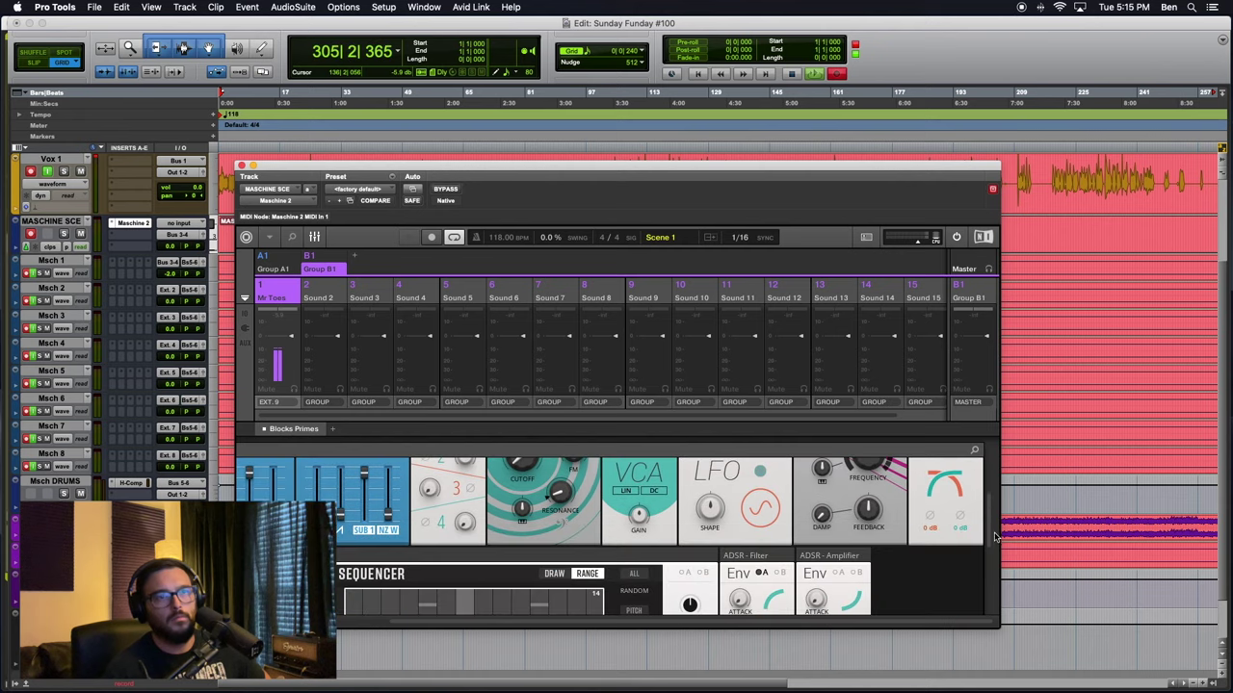
scroll(872, 624, "left", 5)
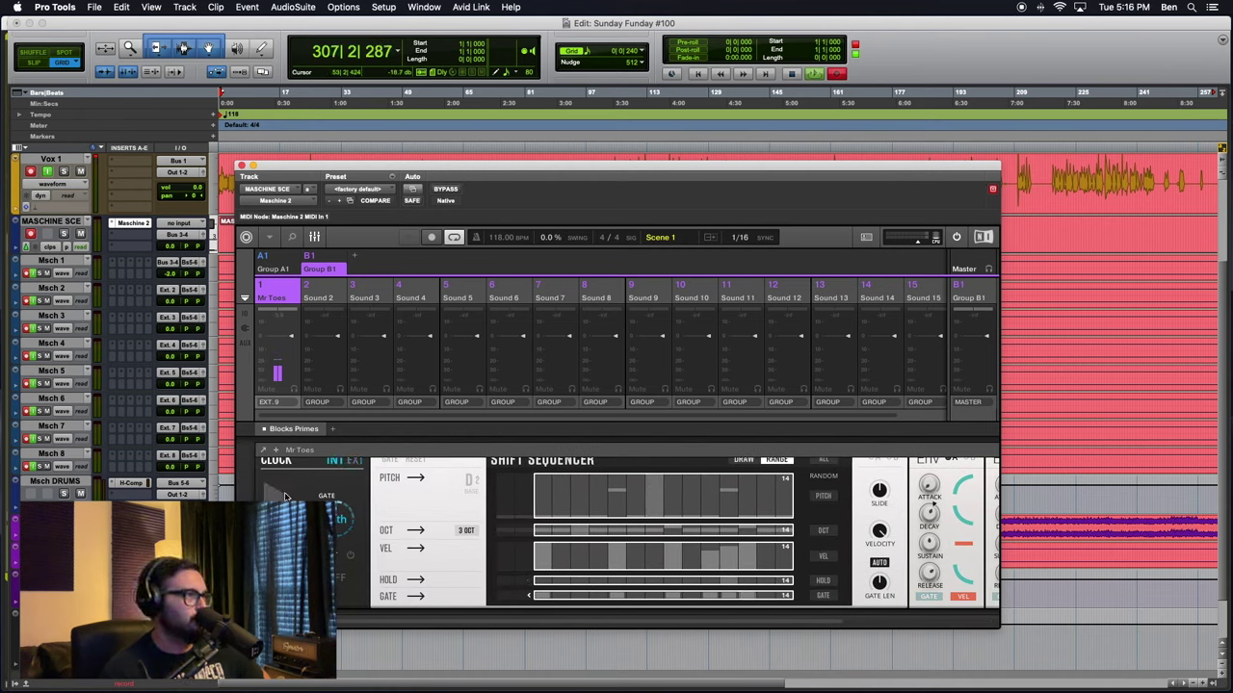
left_click(355, 461)
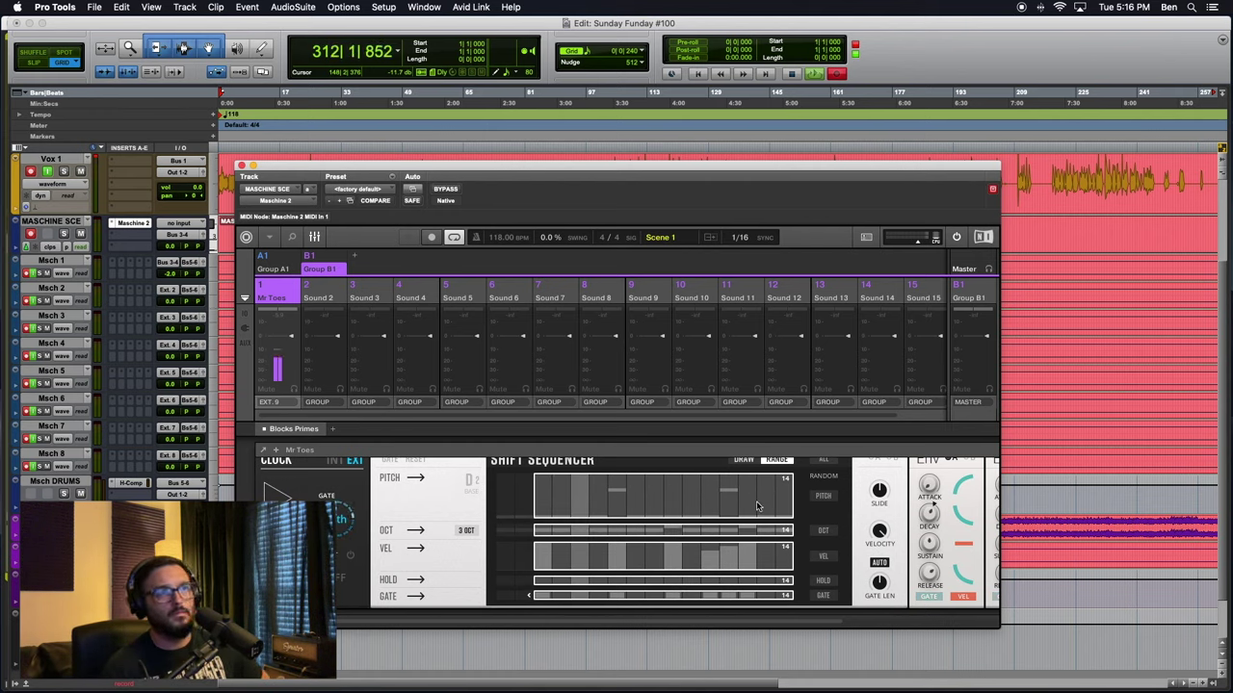
Shorten the Shift Sequencer's pitch, octave, velocity, hold and gate lanes to 12 steps by moving their end points
left_click_drag(788, 499, 755, 502)
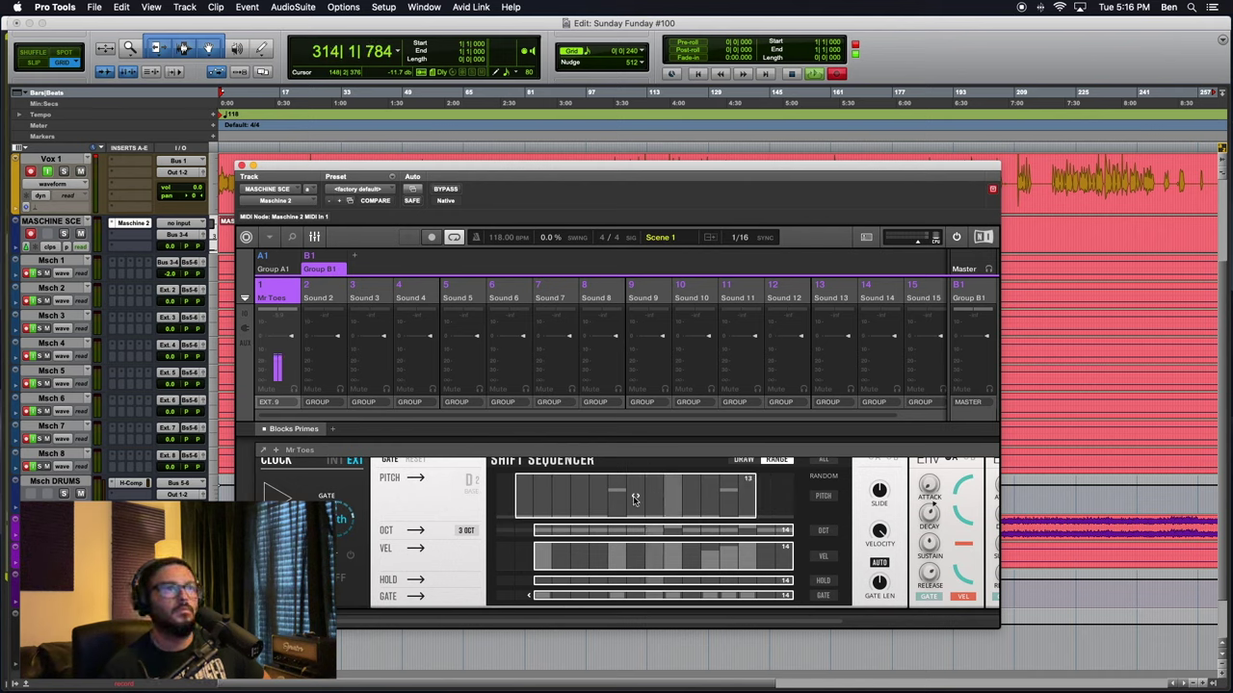
mouse_move(657, 505)
left_mouse_down()
mouse_move(686, 506)
mouse_move(674, 506)
left_mouse_up()
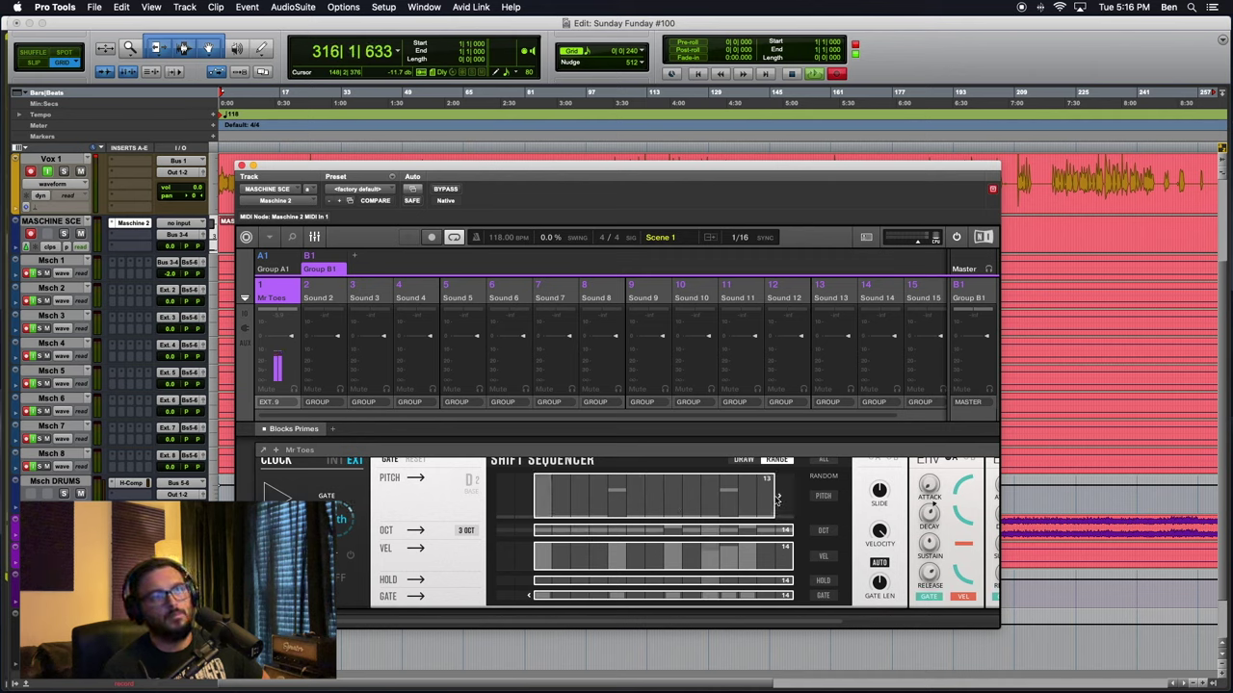
left_click_drag(775, 504, 744, 599)
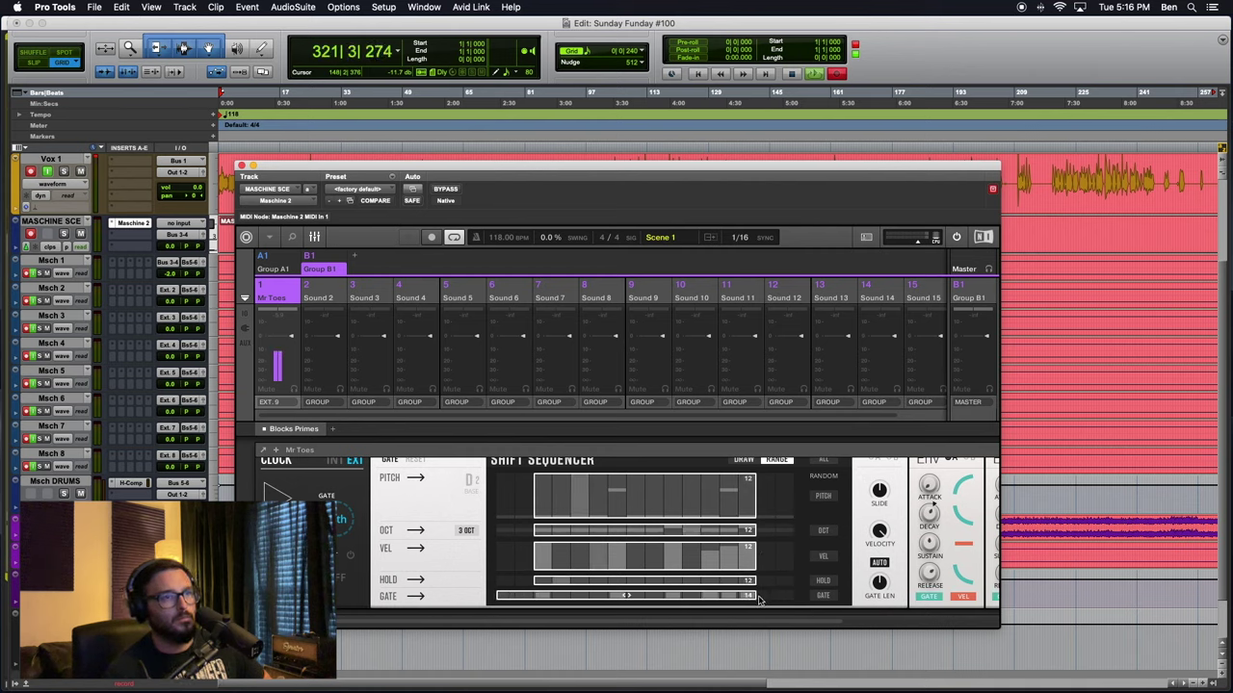
Check the Clock block's sync source and start the clock running
left_click(345, 463)
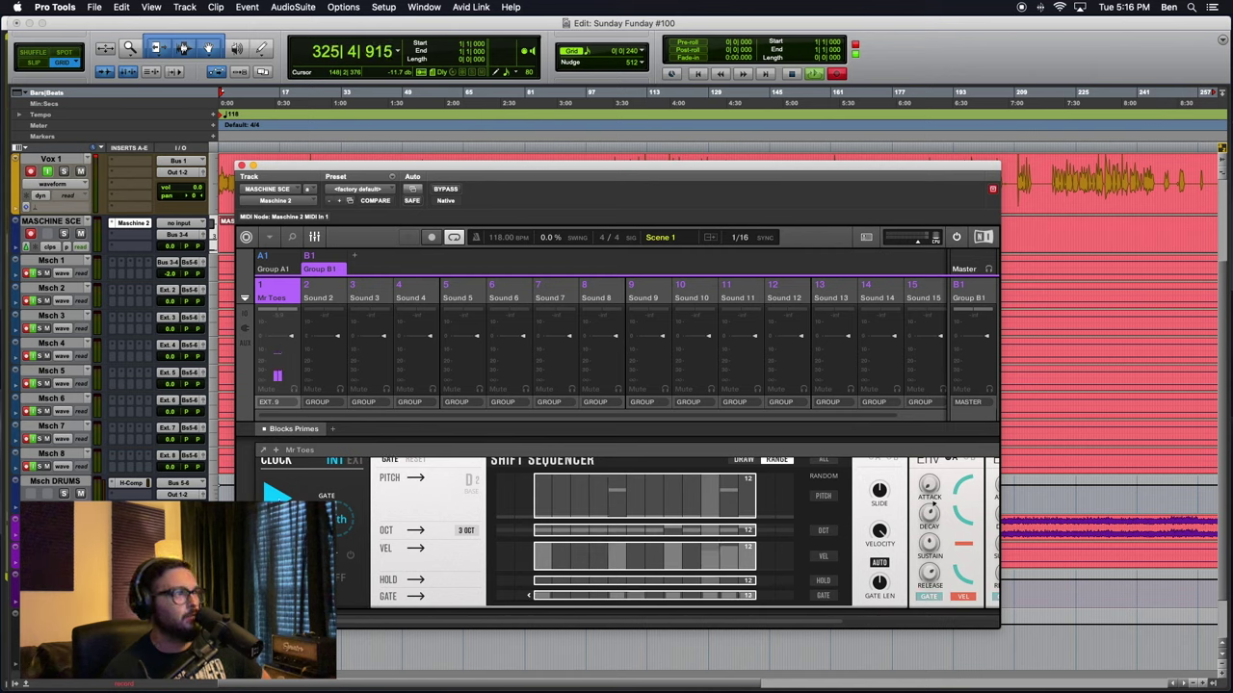
left_click(279, 500)
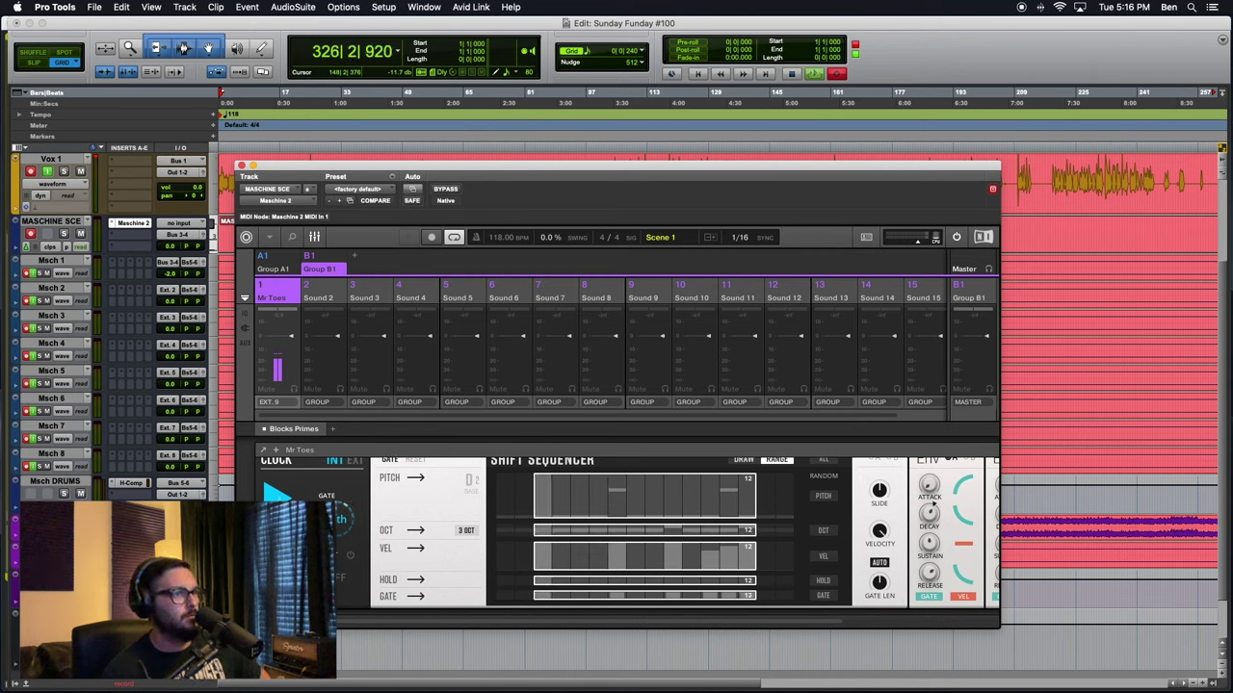
Set the Mr Toes Clock block to external sync (EXT) and switch the Shift Sequencer to Draw mode
left_click(355, 461)
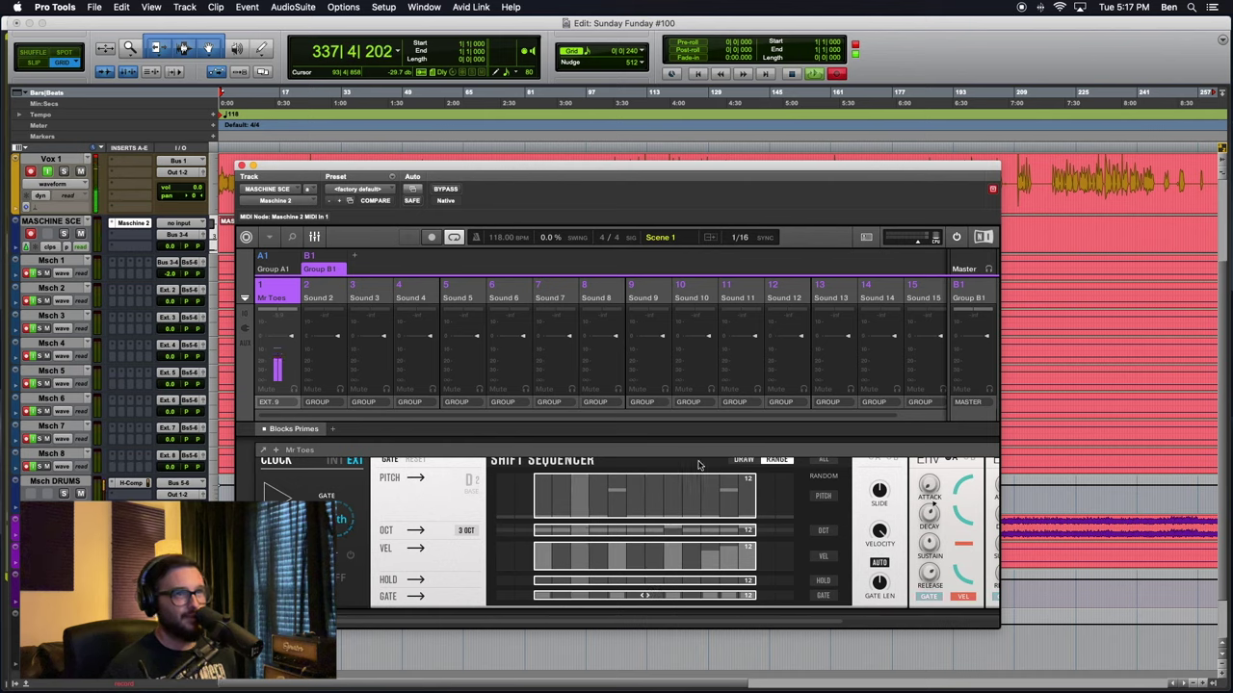
left_click(742, 461)
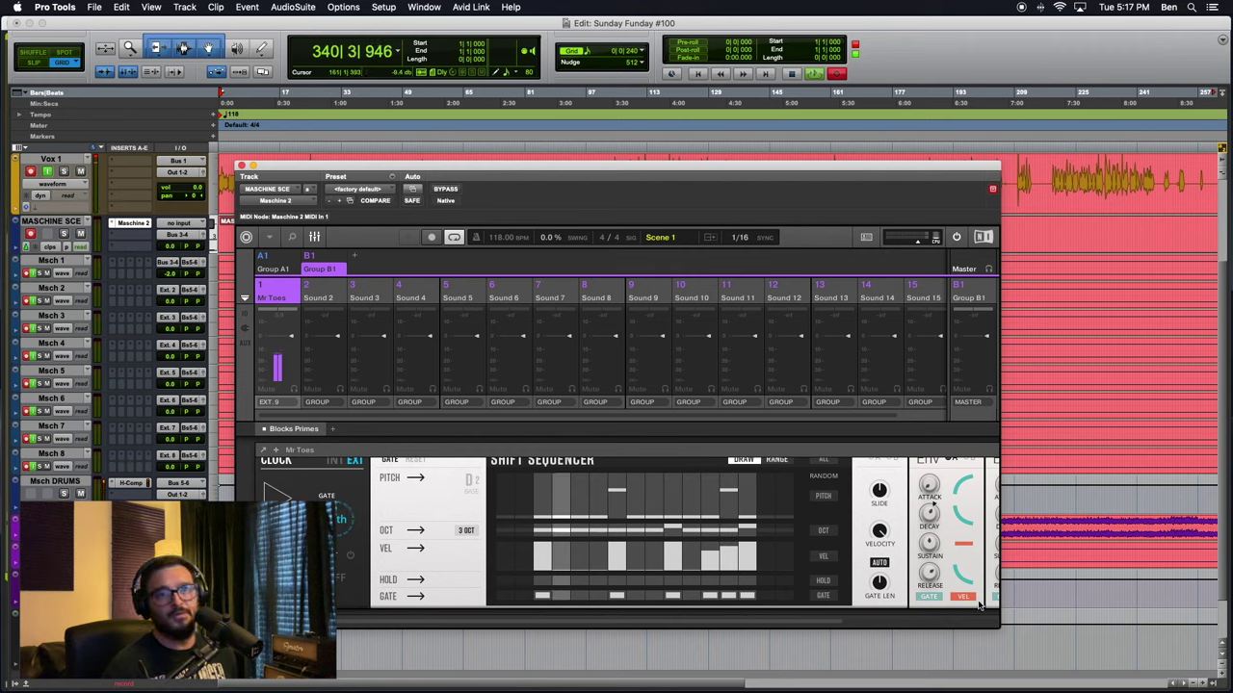
Inspect the filter, amplifier, LFO and comb filter blocks in the upper row of the Mr Toes rack
left_click_drag(800, 622, 971, 629)
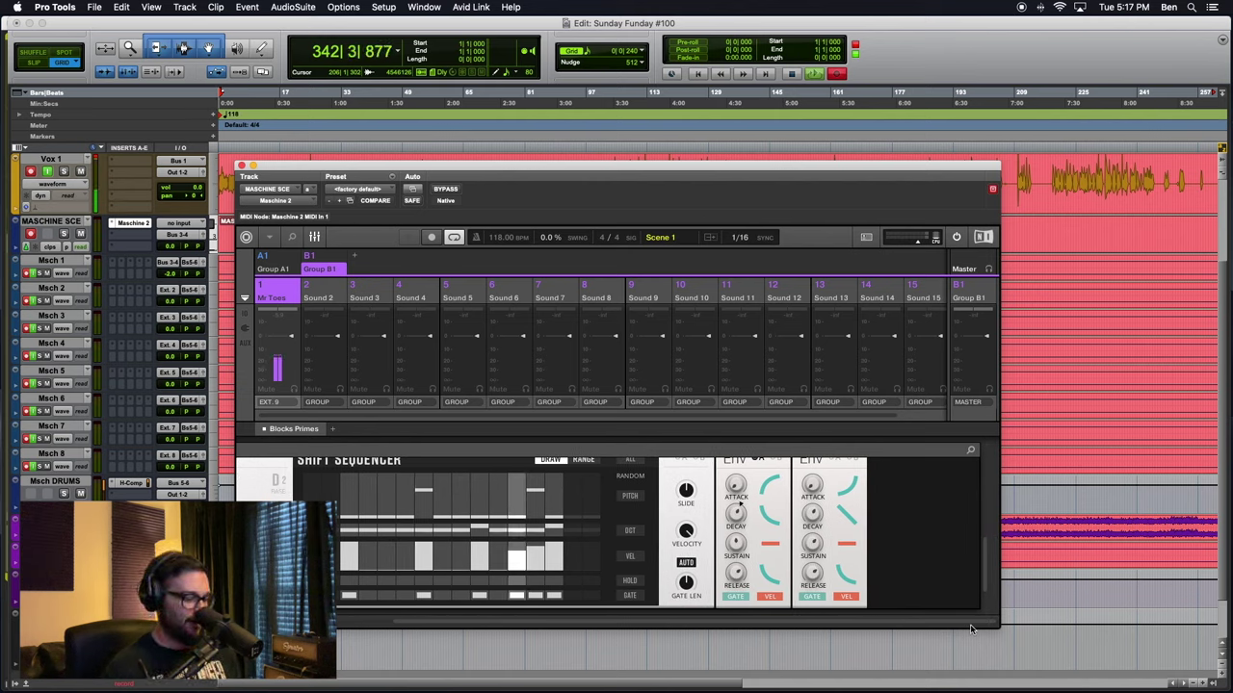
left_click_drag(986, 574, 986, 487)
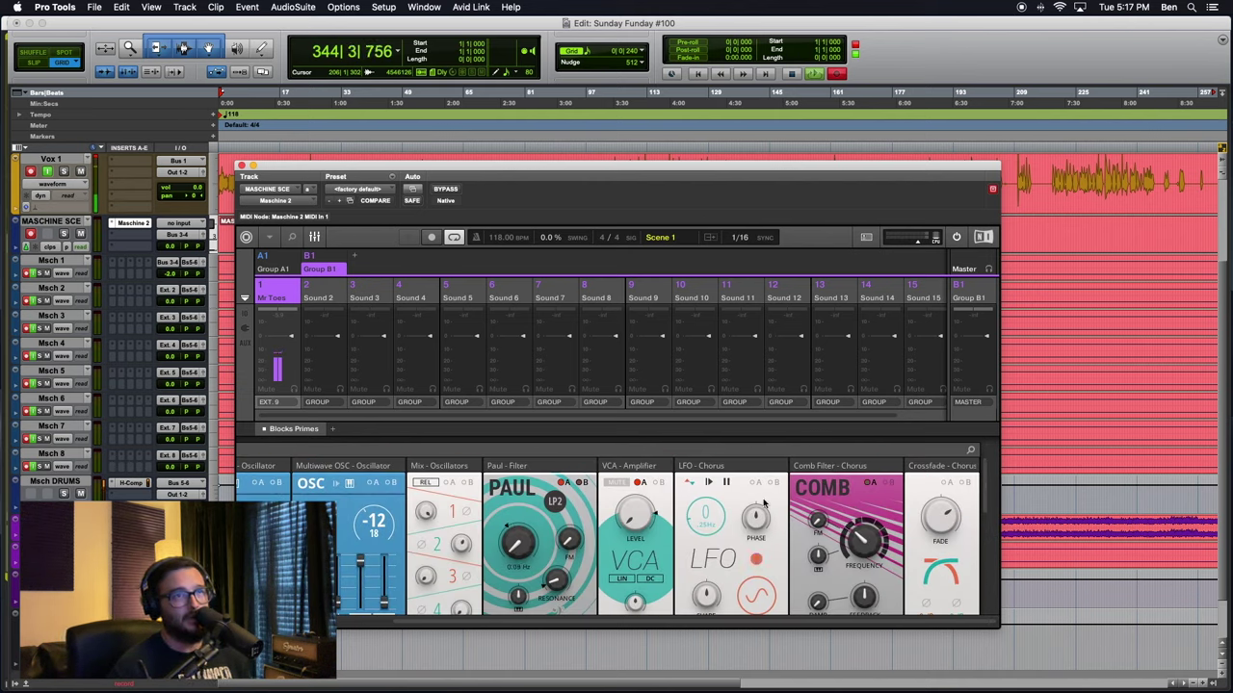
right_click(855, 547)
left_click(865, 557)
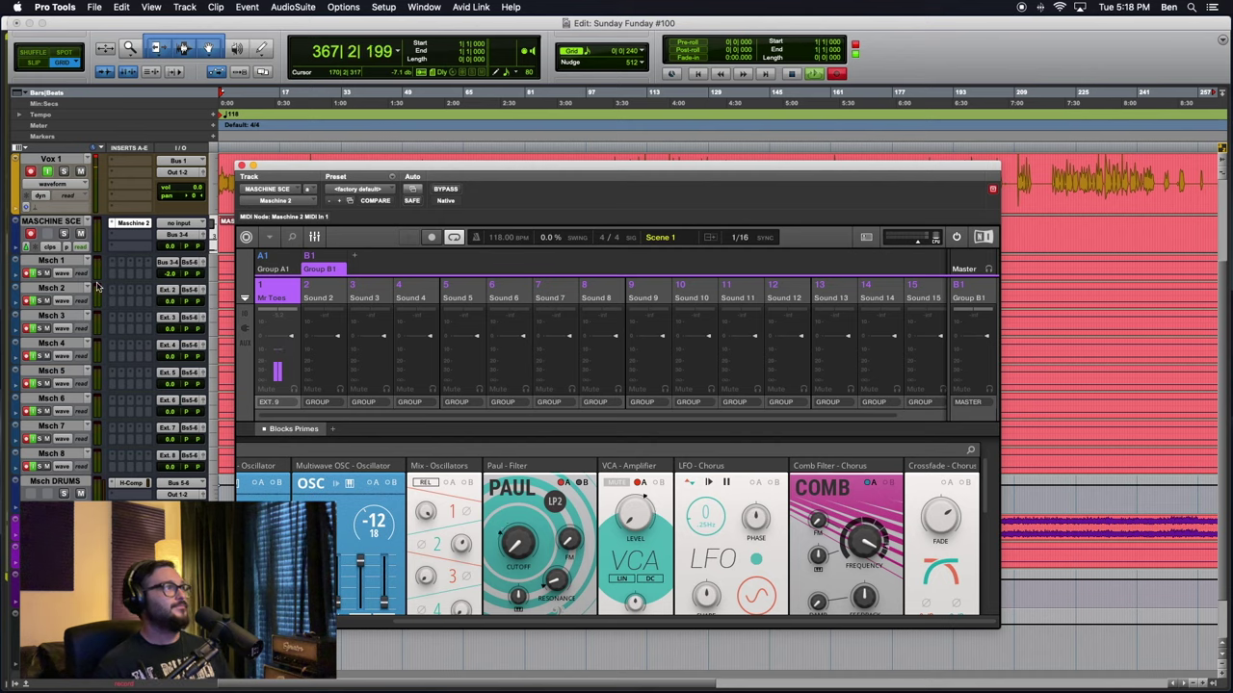
Bring the tracks above Vox 1 into view and zoom the timeline out to show where the recording currently ends
left_click(98, 160)
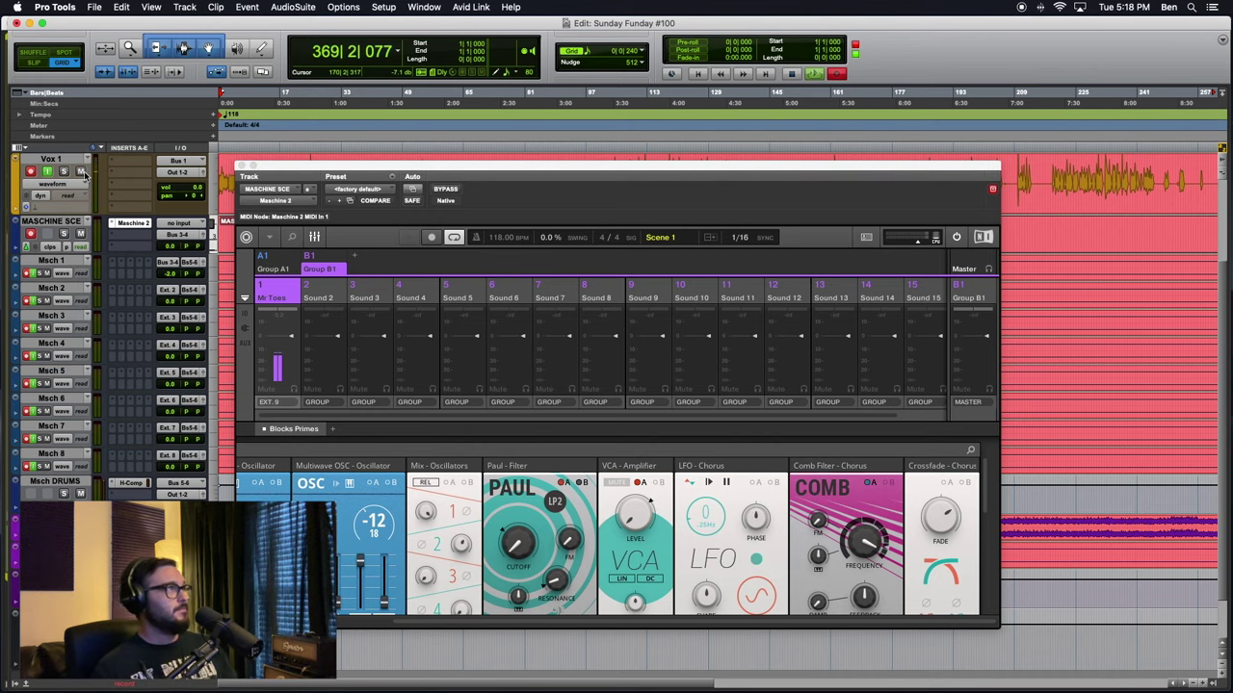
scroll(100, 183, "up", 3)
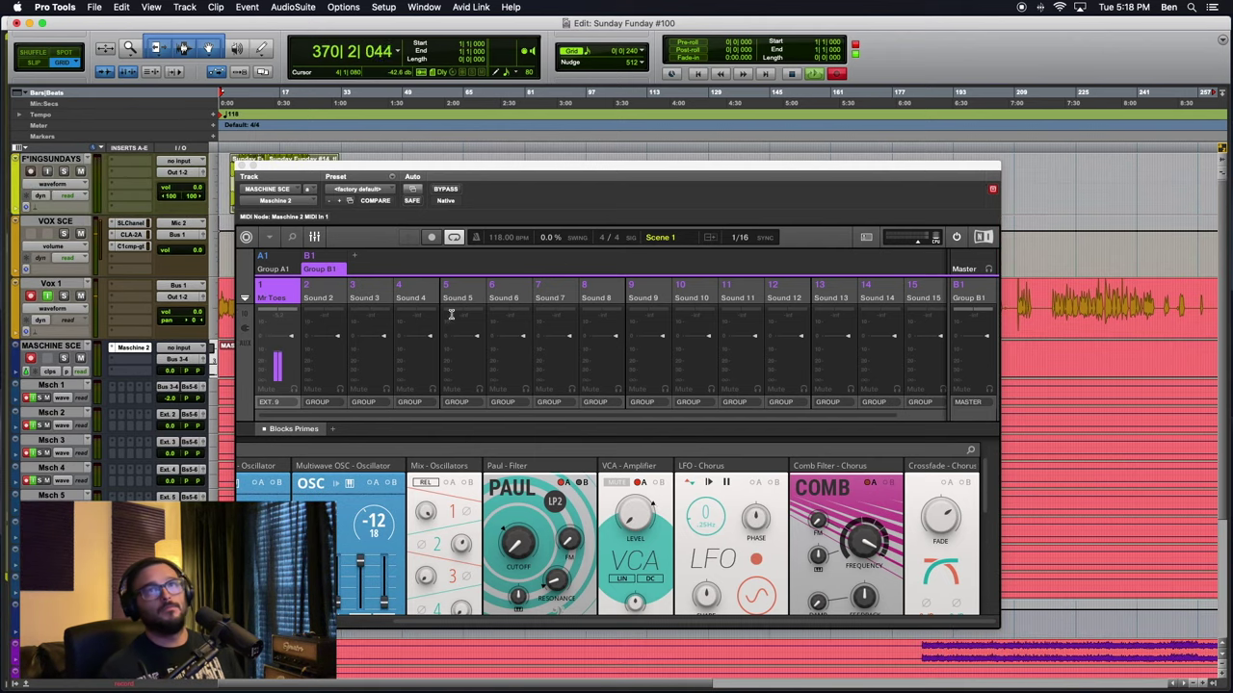
key("r")
key("r")
key("t")
key("t")
key("r")
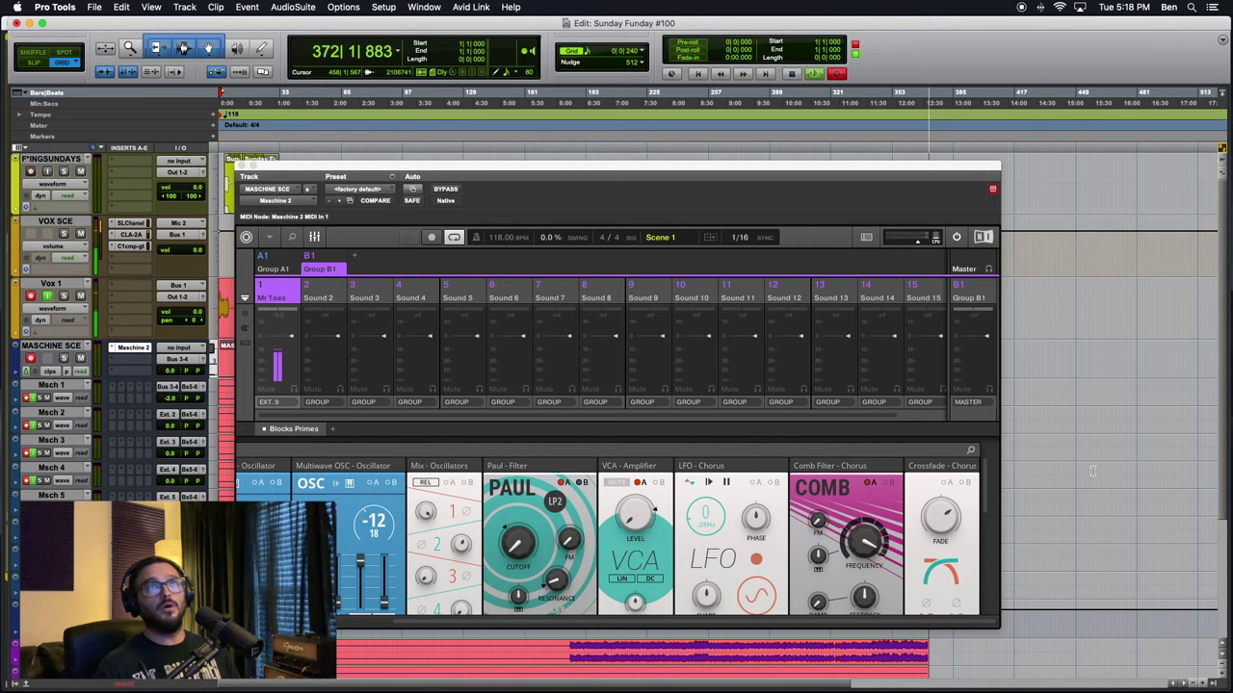
Select Group A1, then list the library's group kits beside the arrange view in place of the mixer
left_click(275, 268)
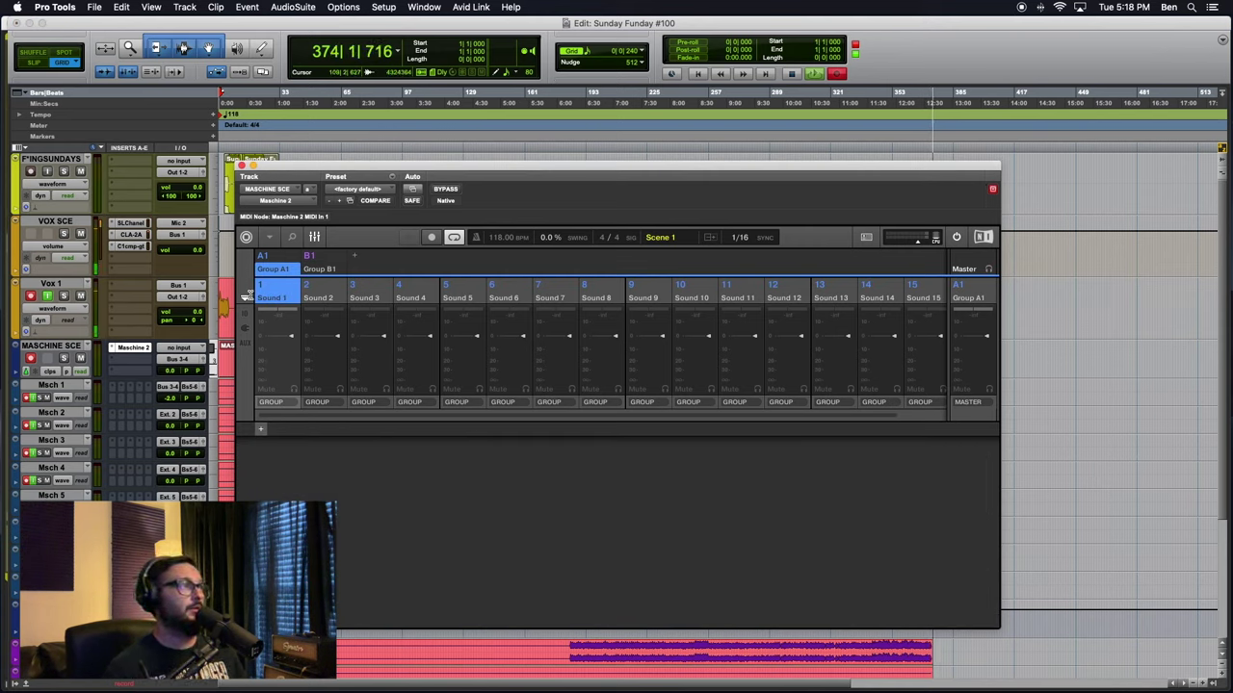
left_click(294, 236)
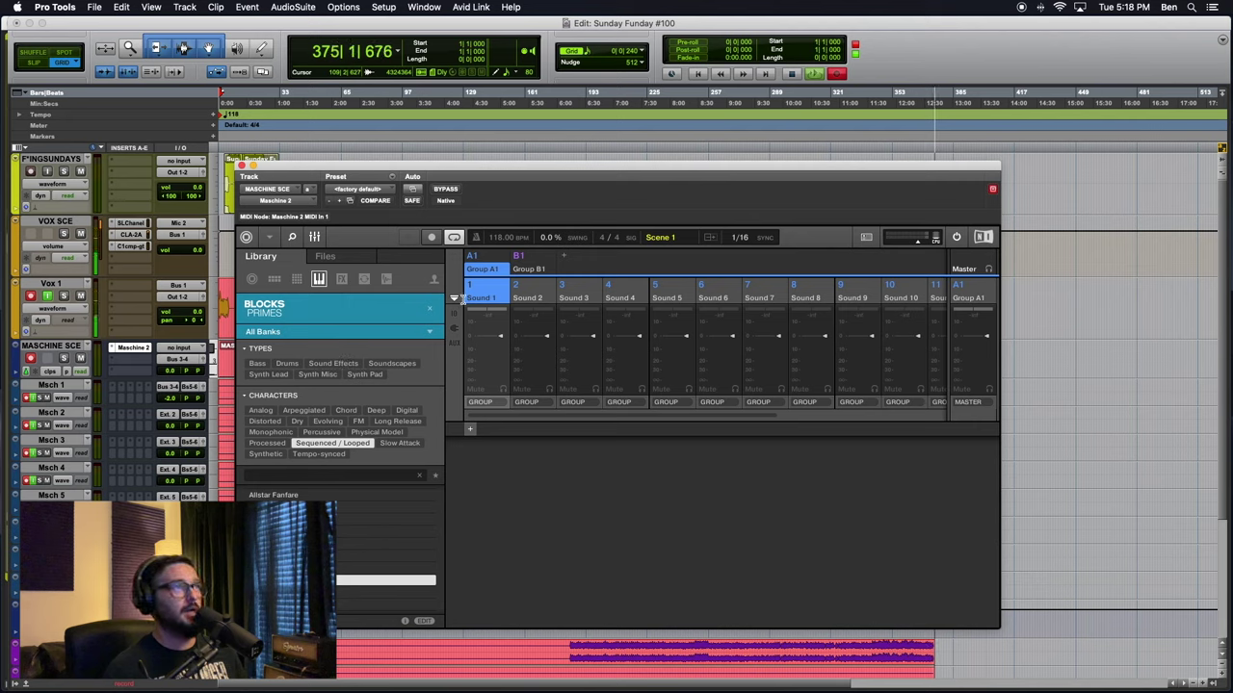
left_click(314, 237)
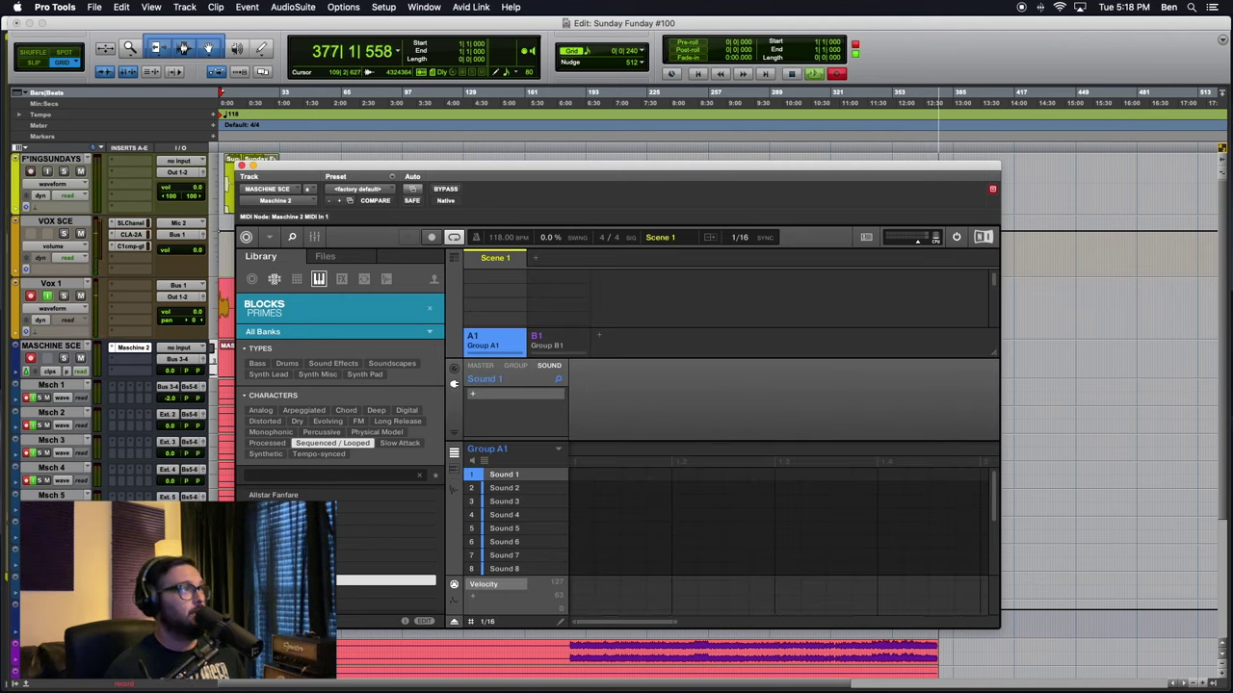
left_click(274, 278)
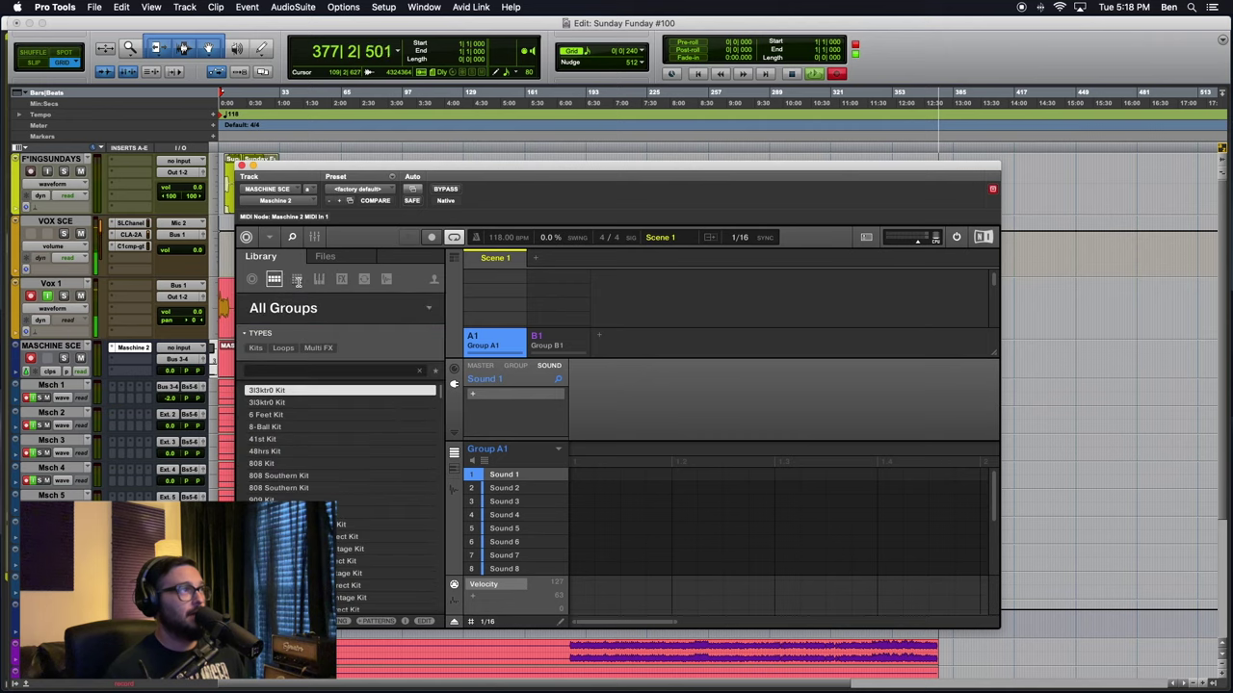
Filter the group library to London Grit and preview its kits from Alonso Kit to Bulldog Riddim Kit
left_click(432, 307)
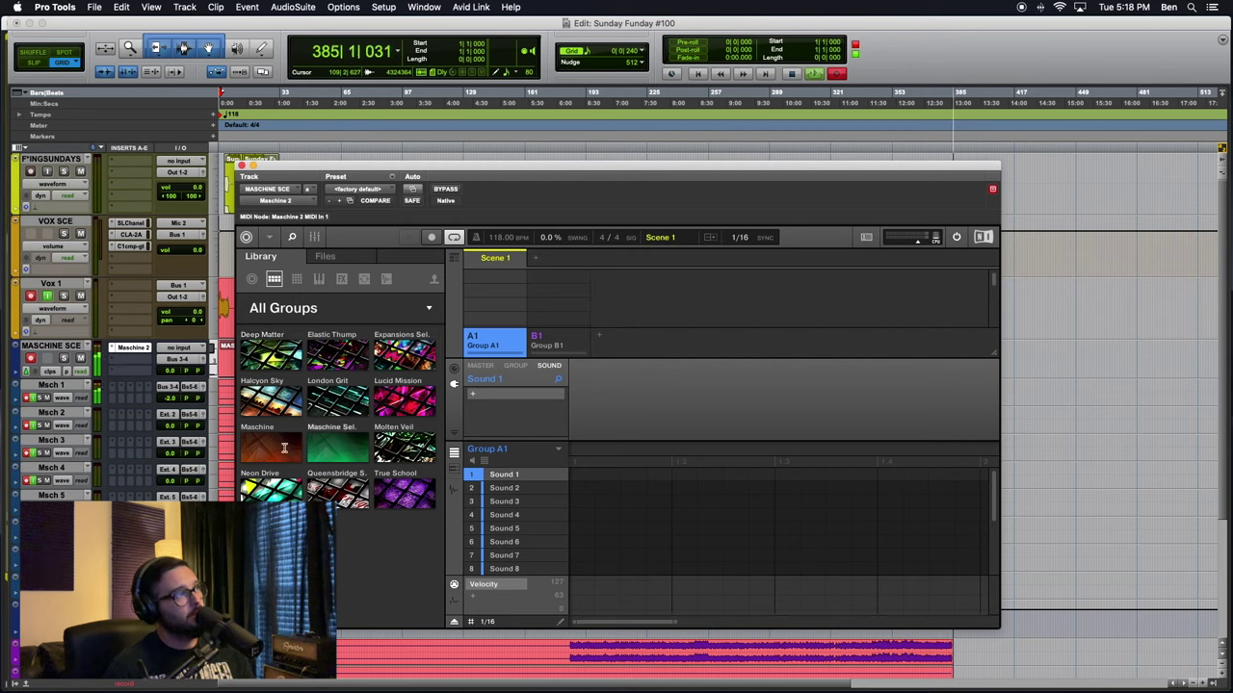
left_click(355, 398)
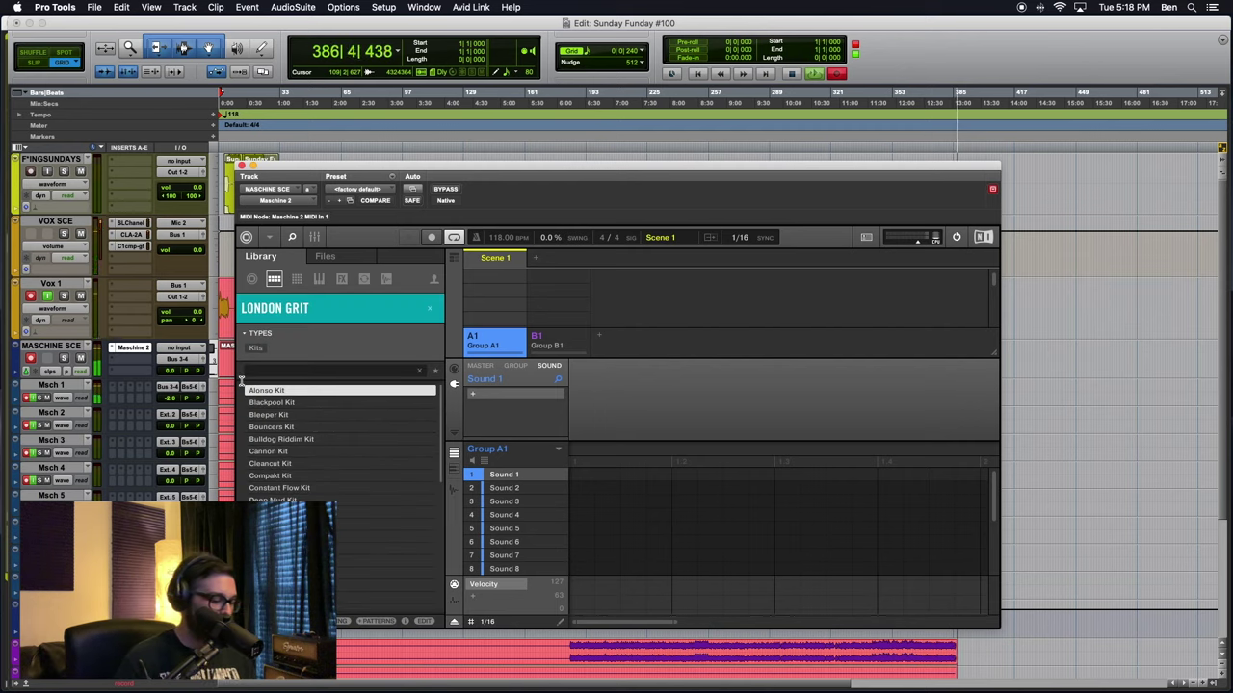
key("Down")
key("Up")
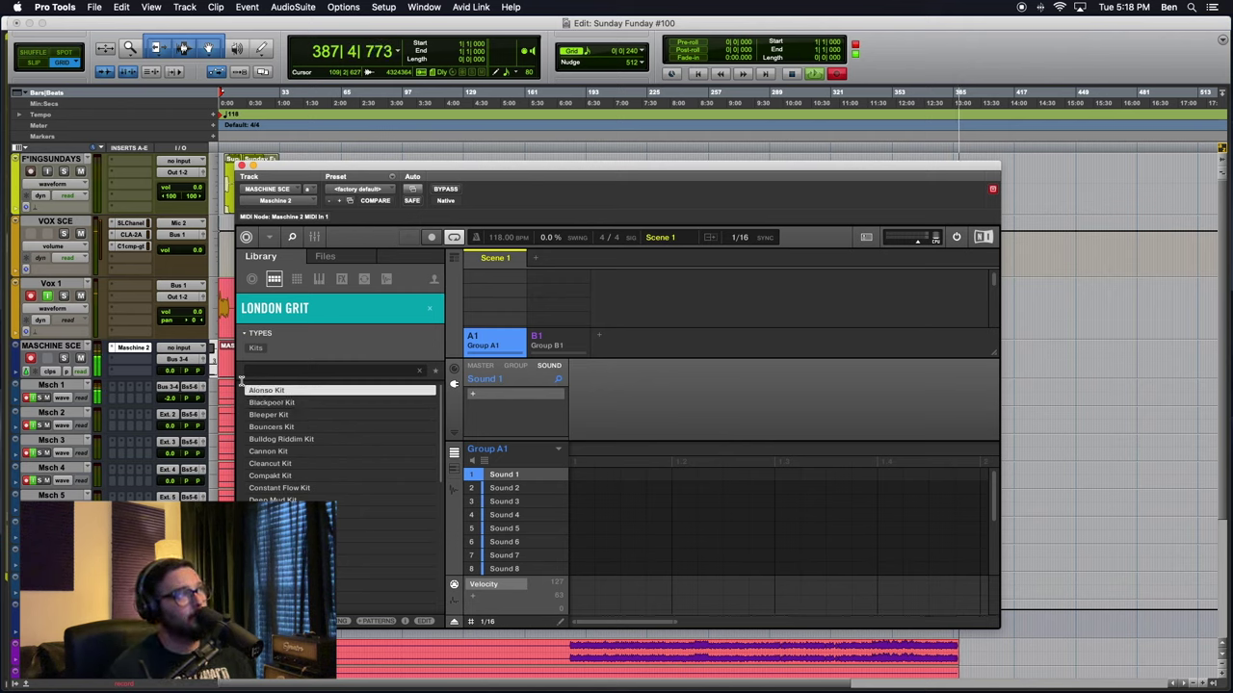
key("Down")
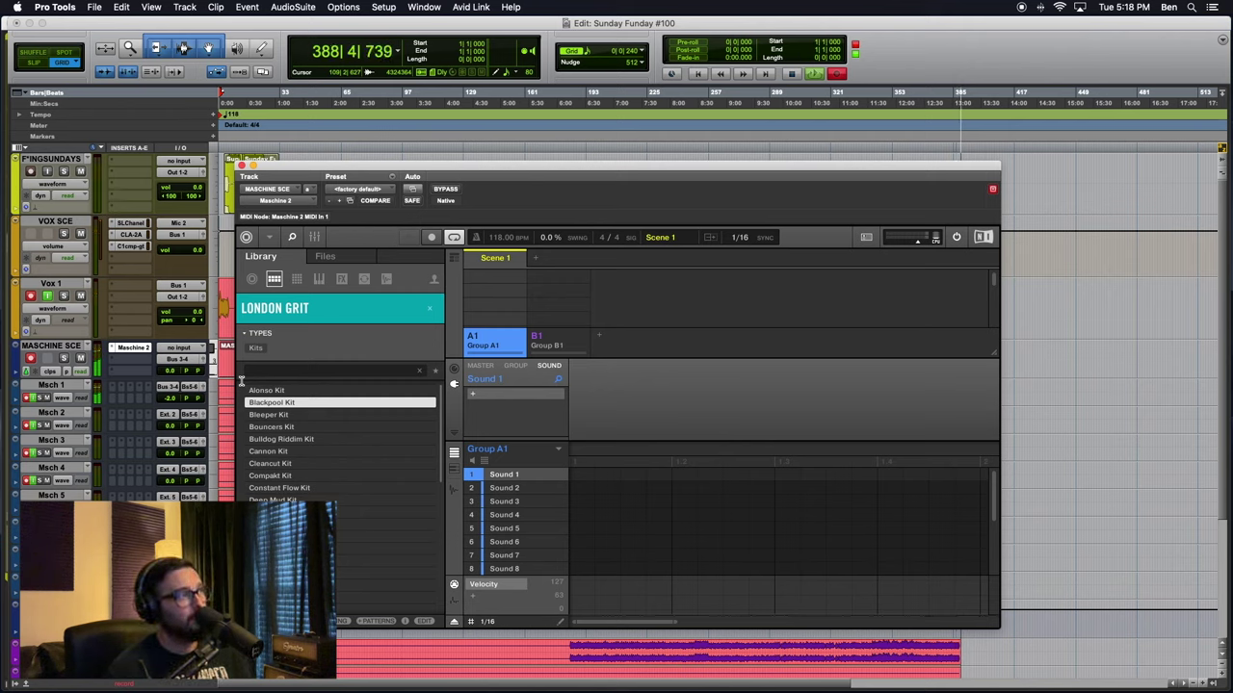
key("Down")
key("Down")
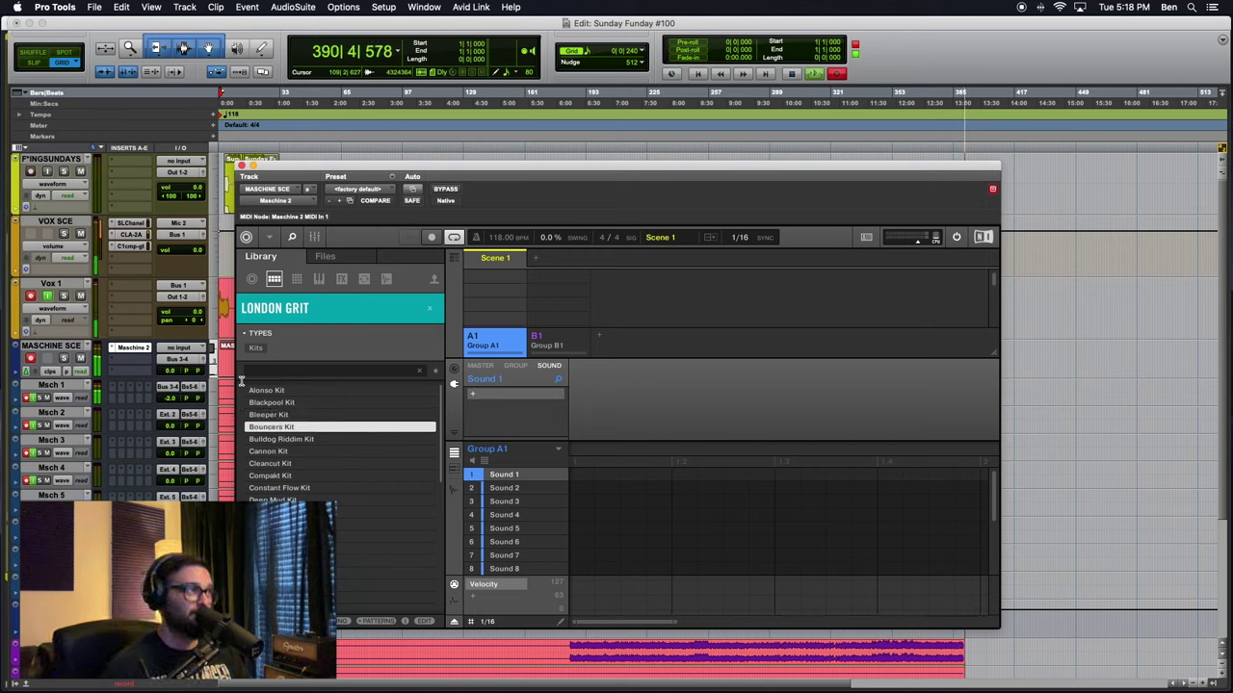
key("Down")
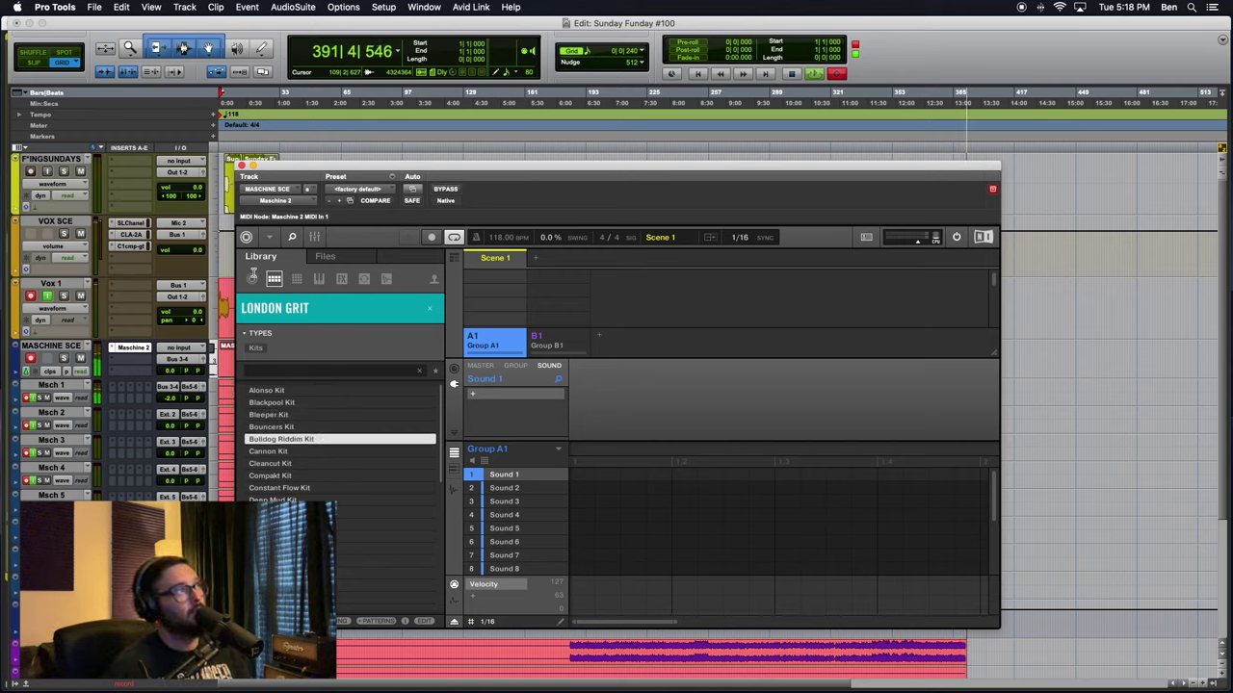
Preview the Molten Veil kits from About The Low Kit onward and load Byte Kit into Group A1
left_click(430, 307)
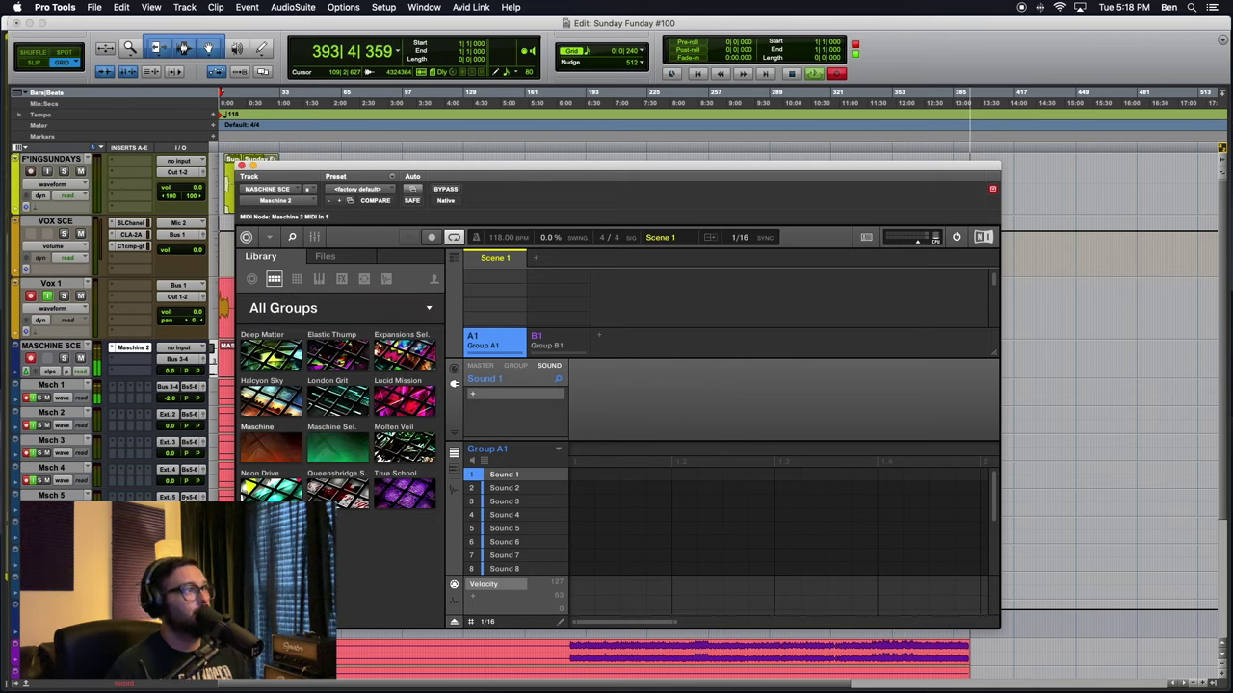
left_click(416, 446)
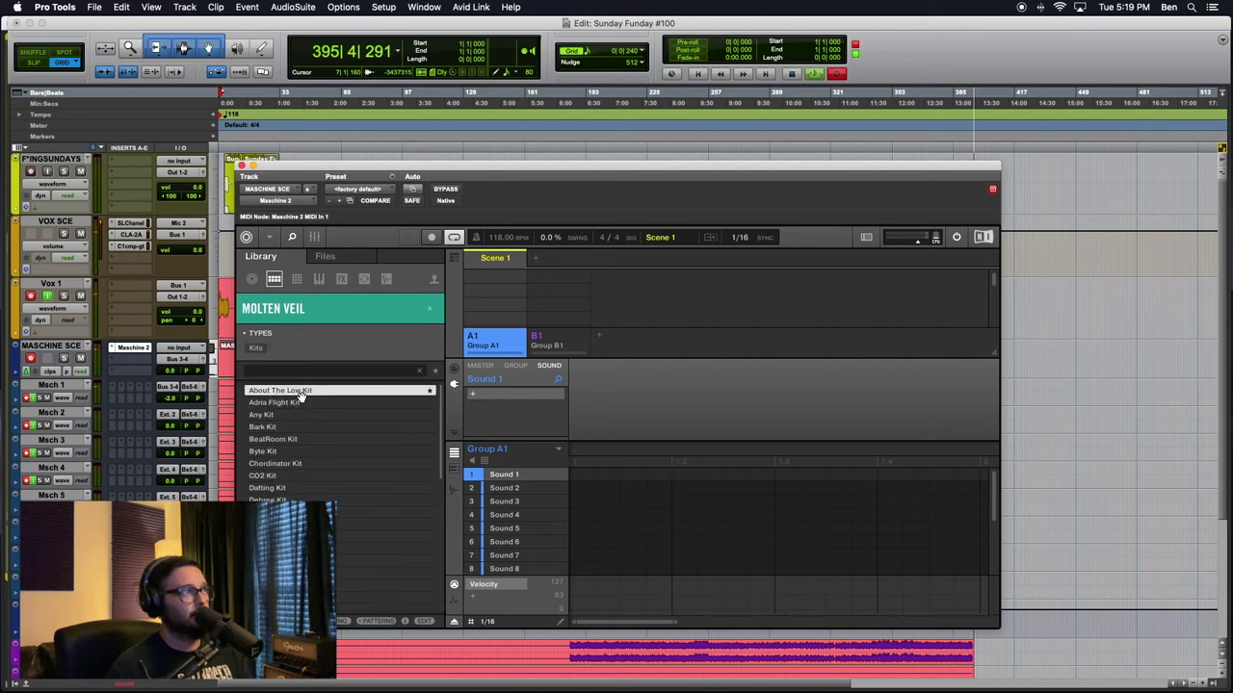
left_click(300, 399)
left_click(300, 391)
key("Down")
key("Down")
key("Down")
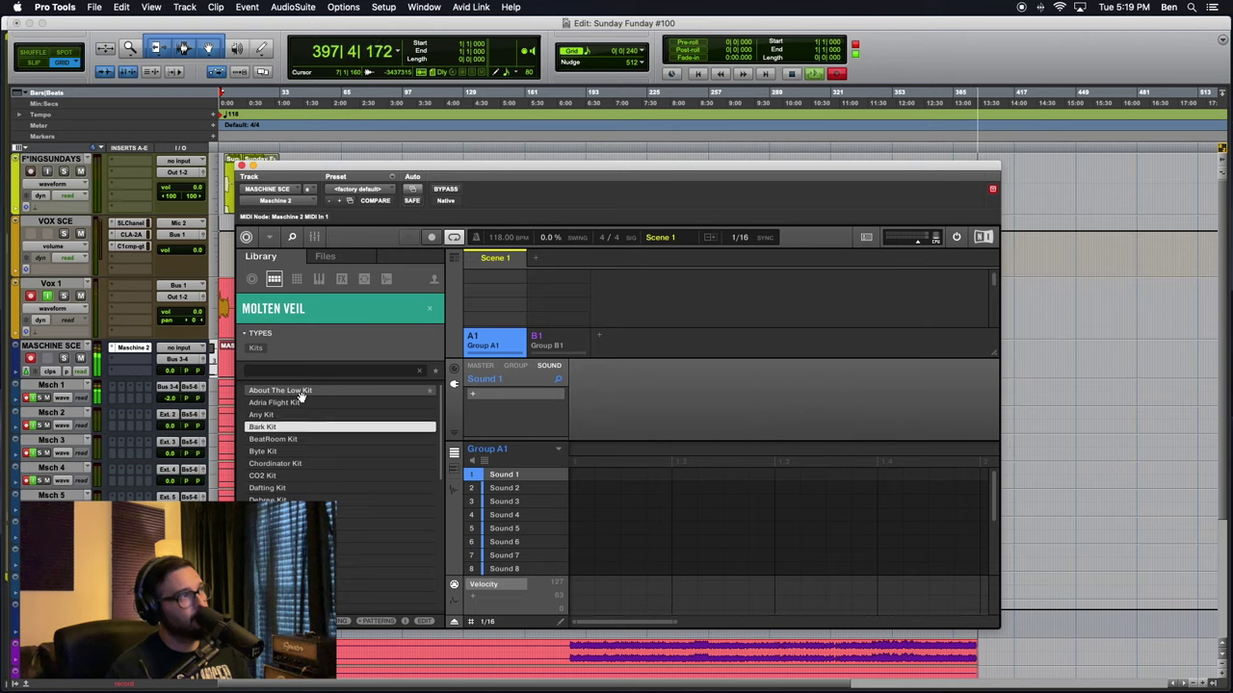
key("Down")
key("Down")
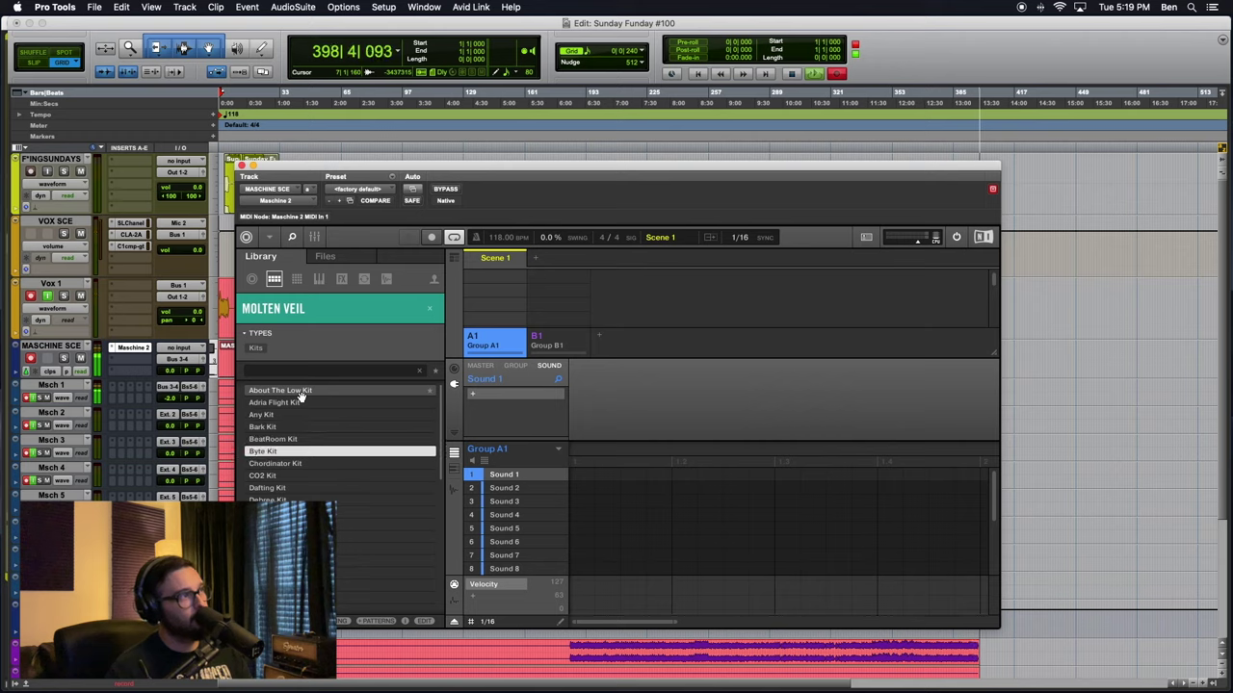
key("Down")
key("Up")
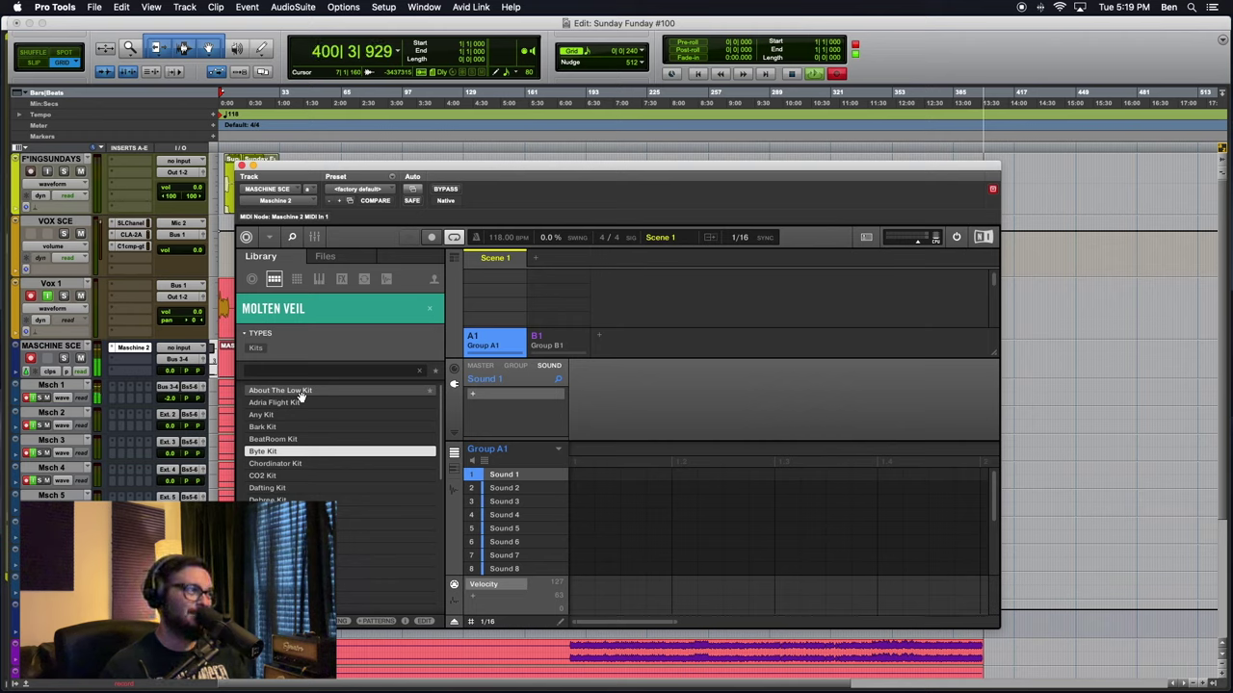
double_click(282, 453)
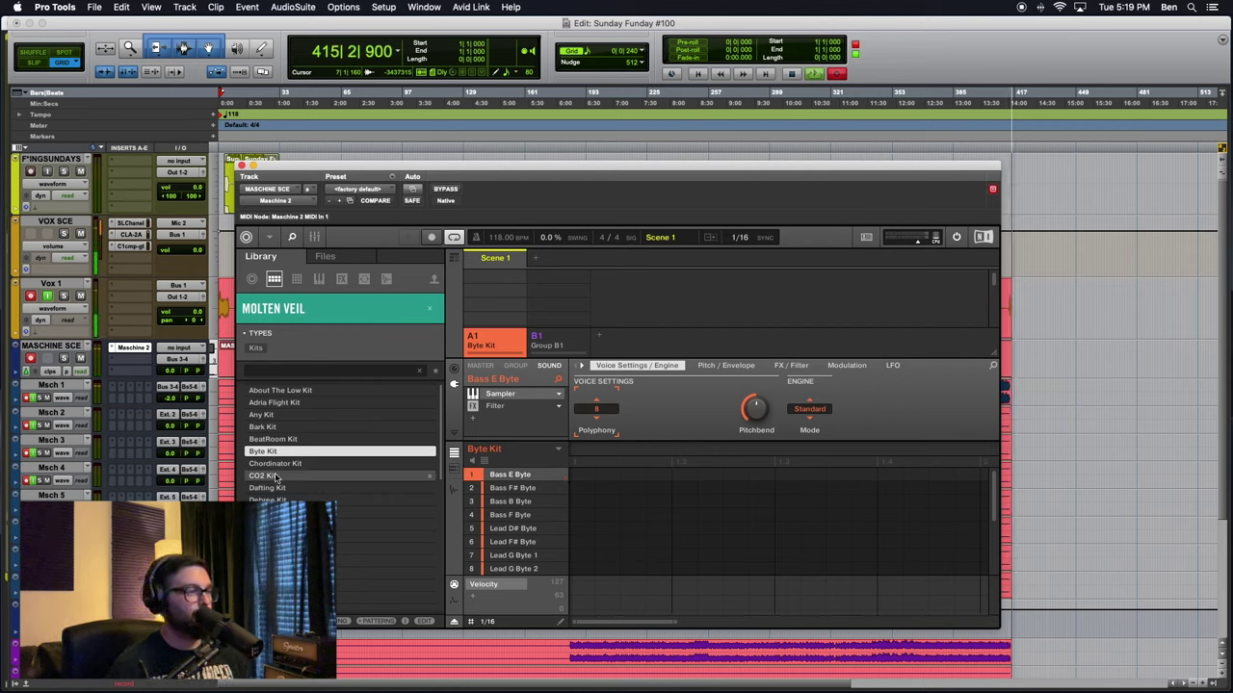
Preview further Molten Veil kits, starting with CO2 Kit and Dafting Kit
left_click(272, 469)
left_click(276, 476)
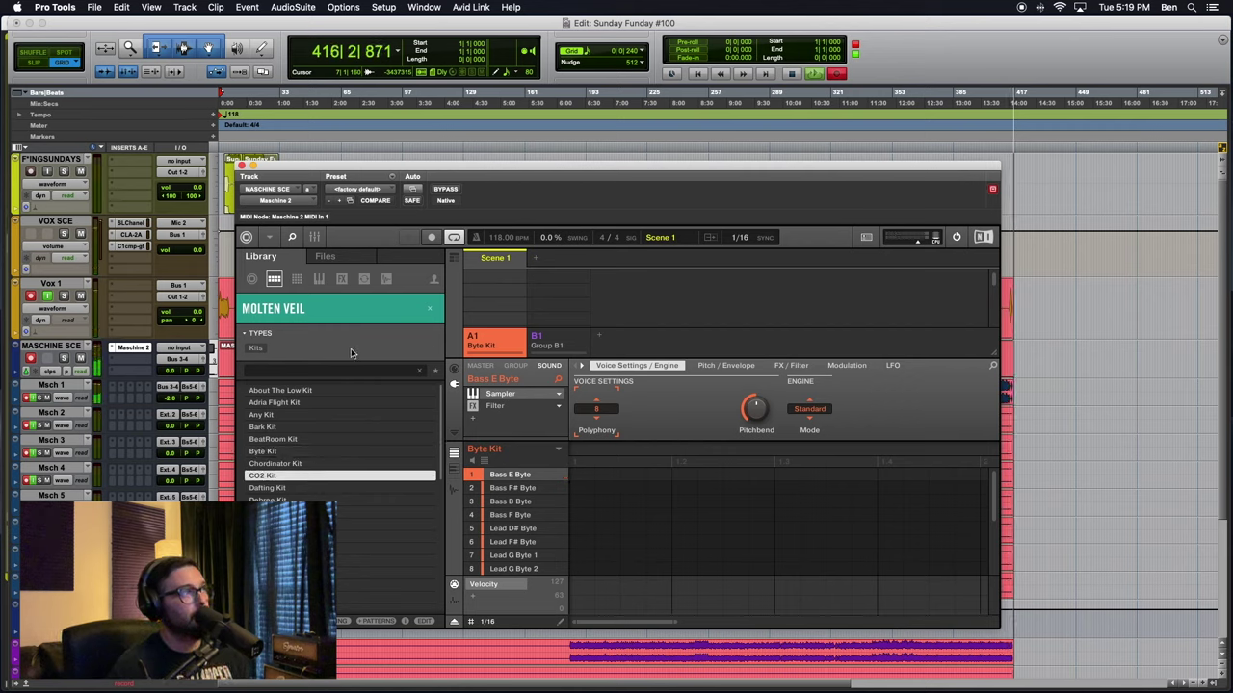
key("Down")
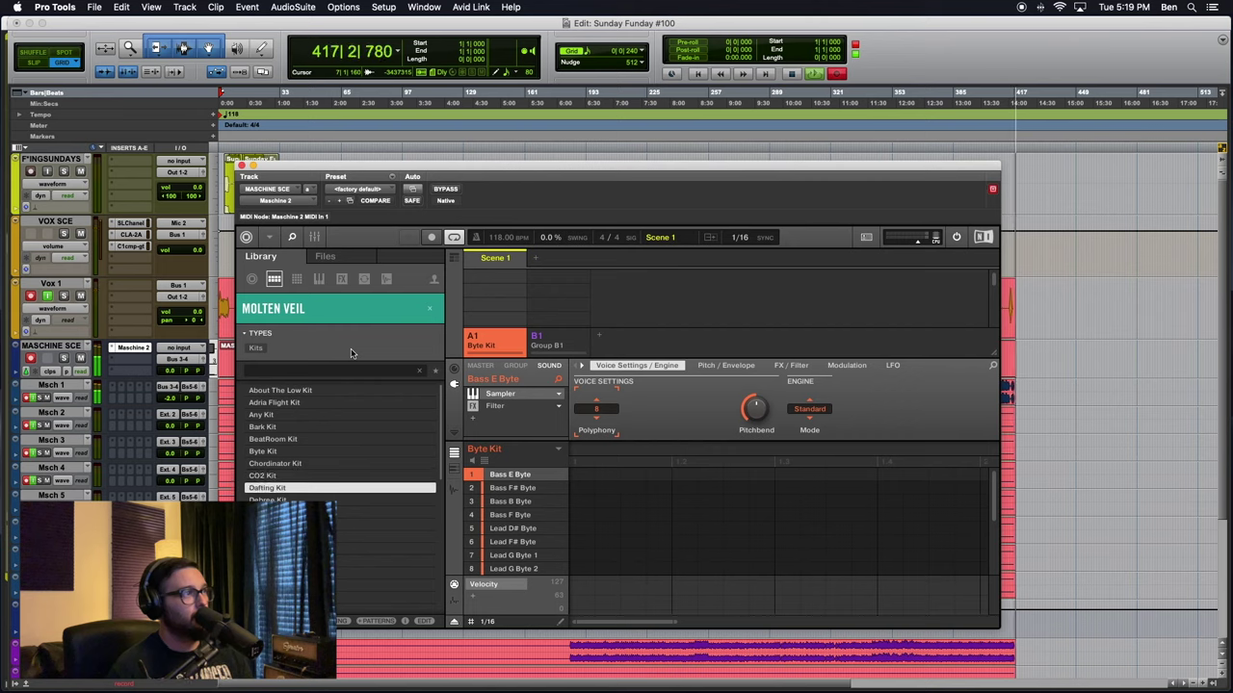
key("Down")
key("Down")
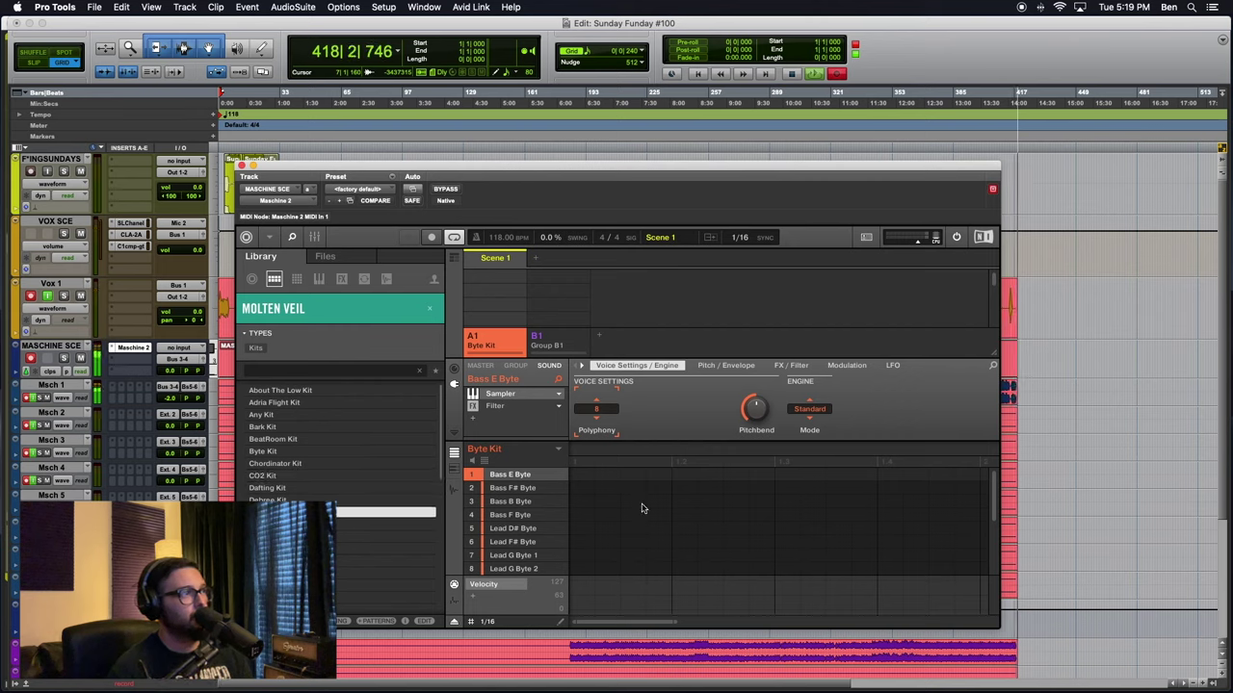
Return the group library to London Grit and load Blackpool Kit into Group A1
left_click(430, 308)
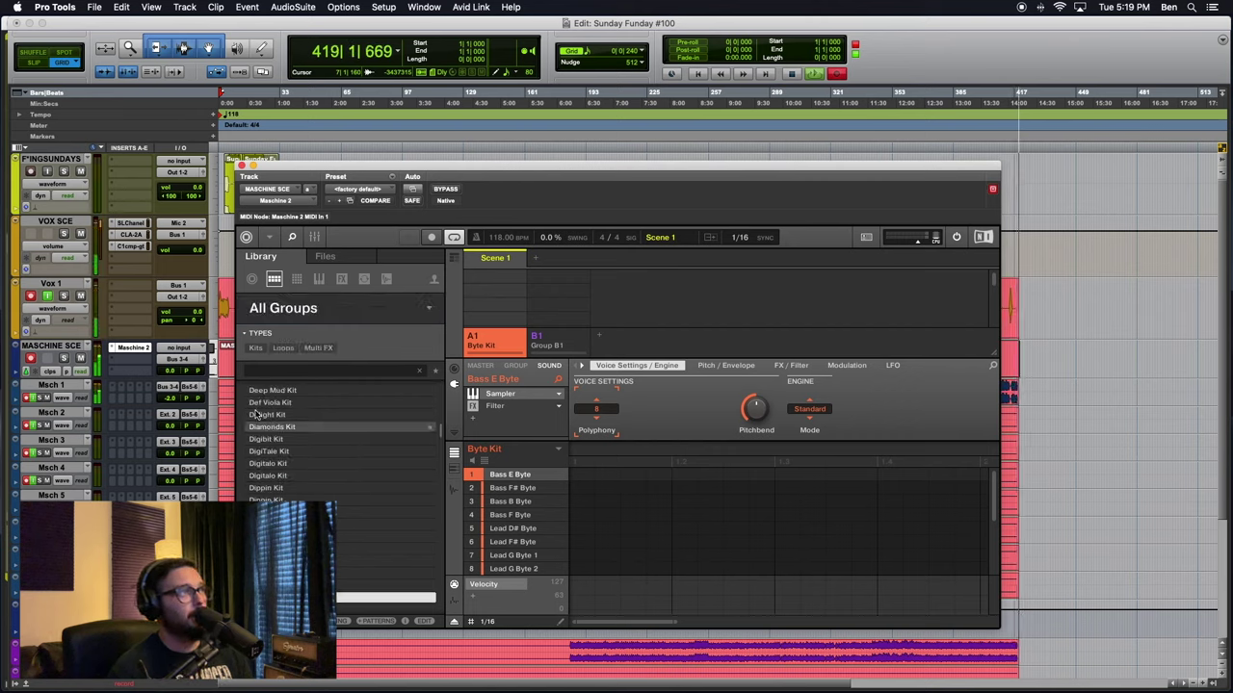
left_click(440, 312)
left_click(276, 421)
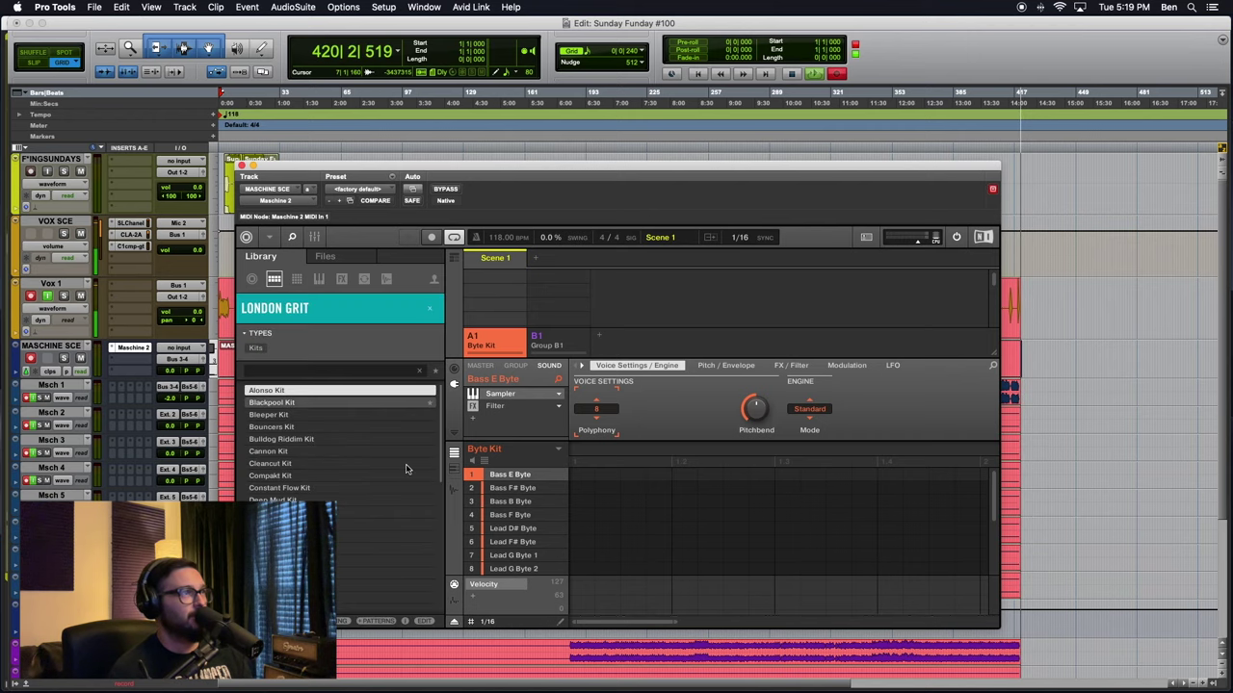
left_click(295, 405)
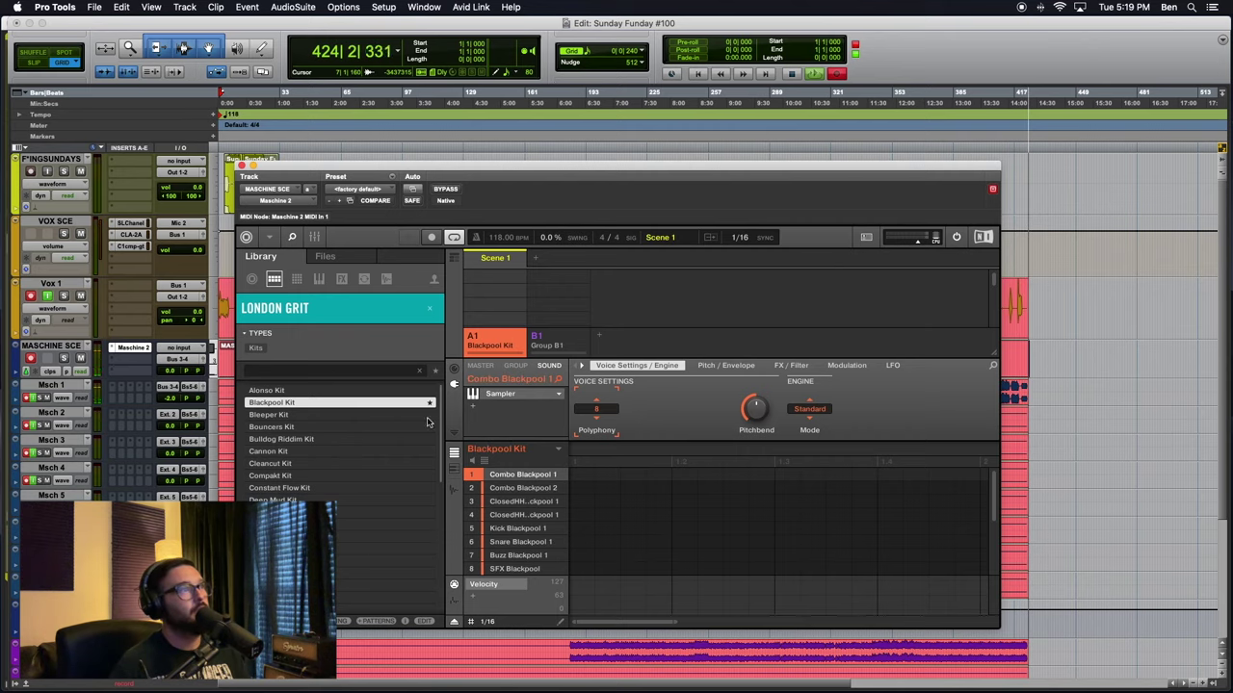
Preview the London Grit kits from Bleeper Kit to Compakt Kit and go back to Cannon Kit
left_click(267, 416)
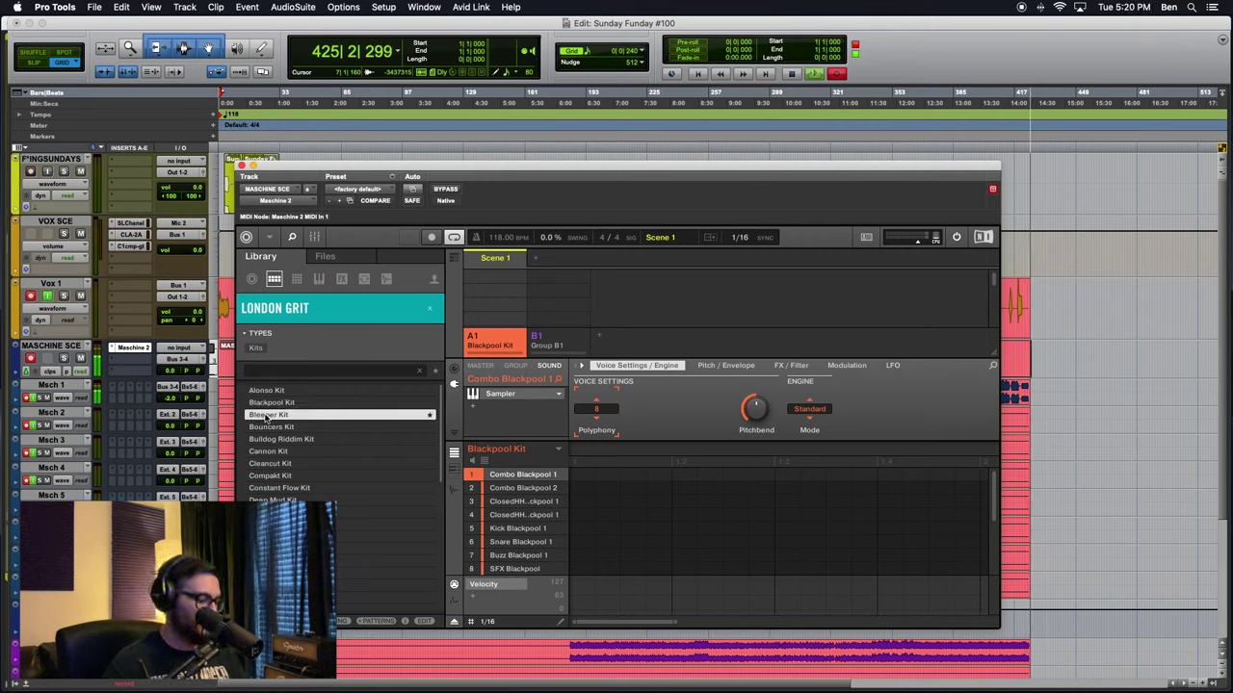
key("Down")
key("Down")
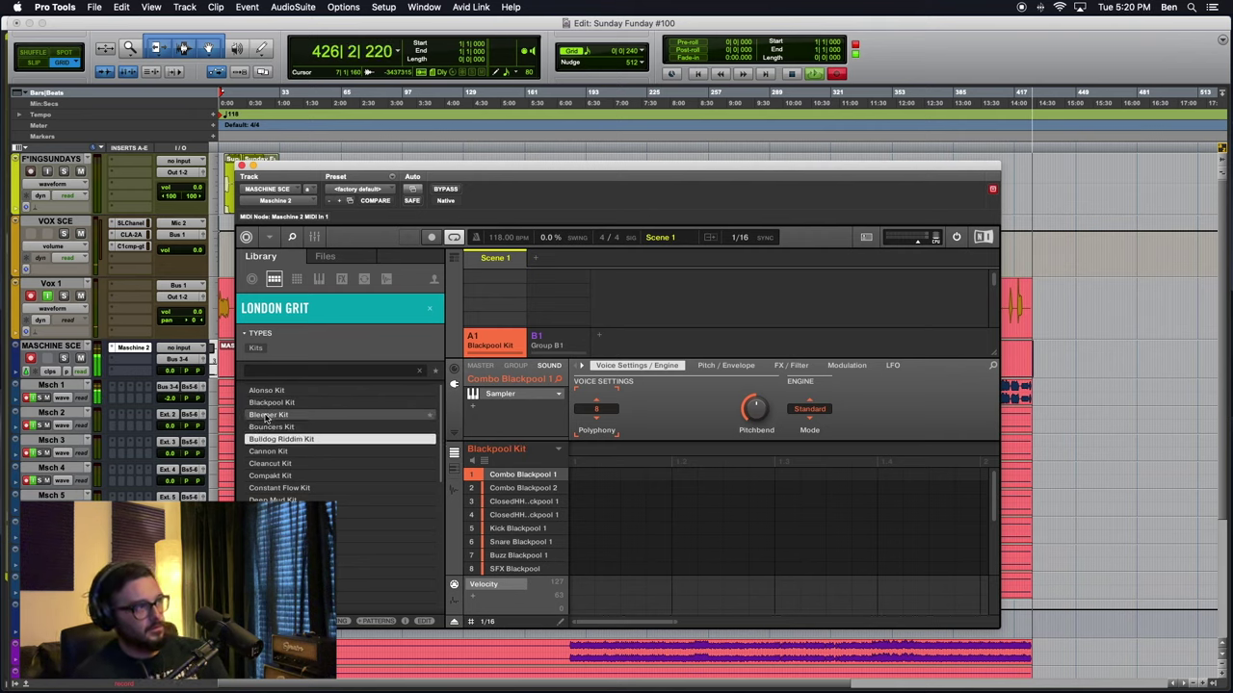
key("Down")
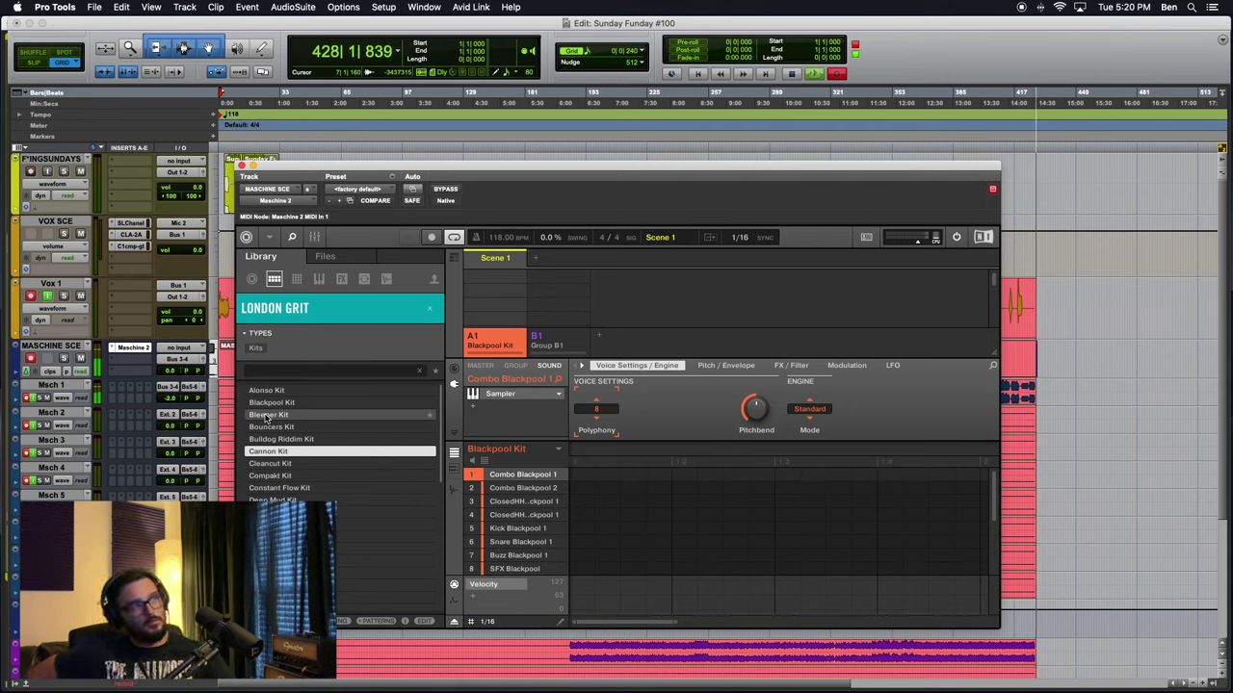
key("Down")
key("Down")
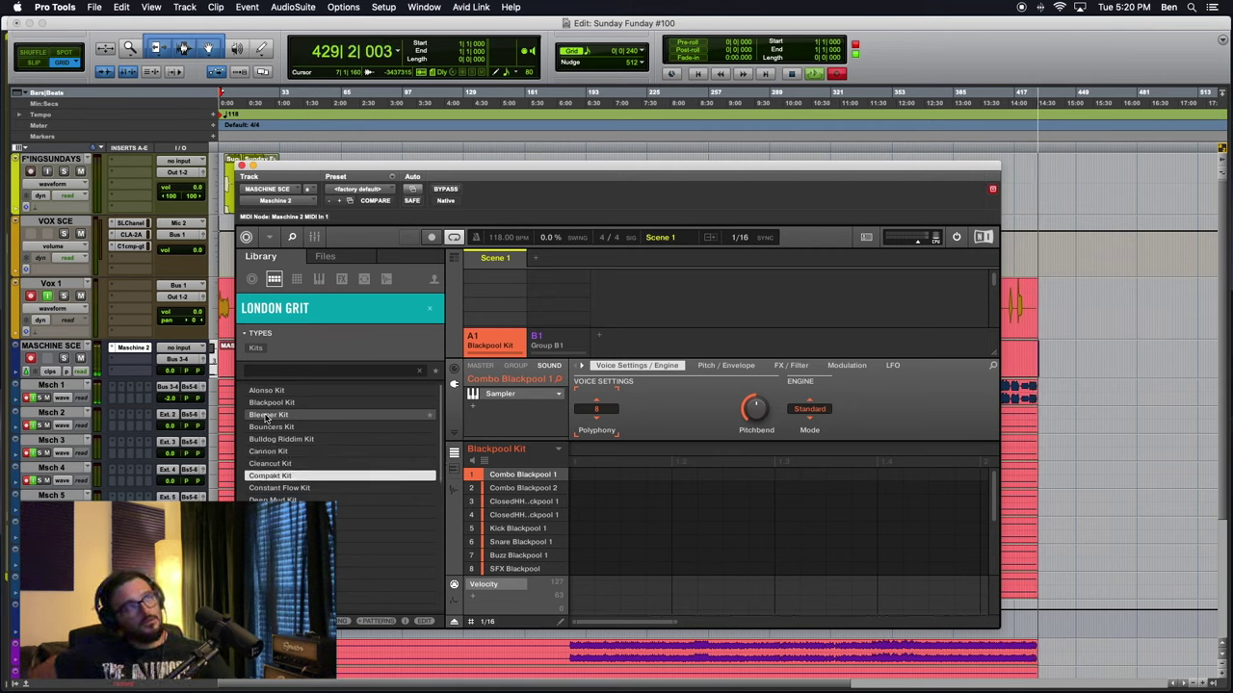
key("Up")
key("Up")
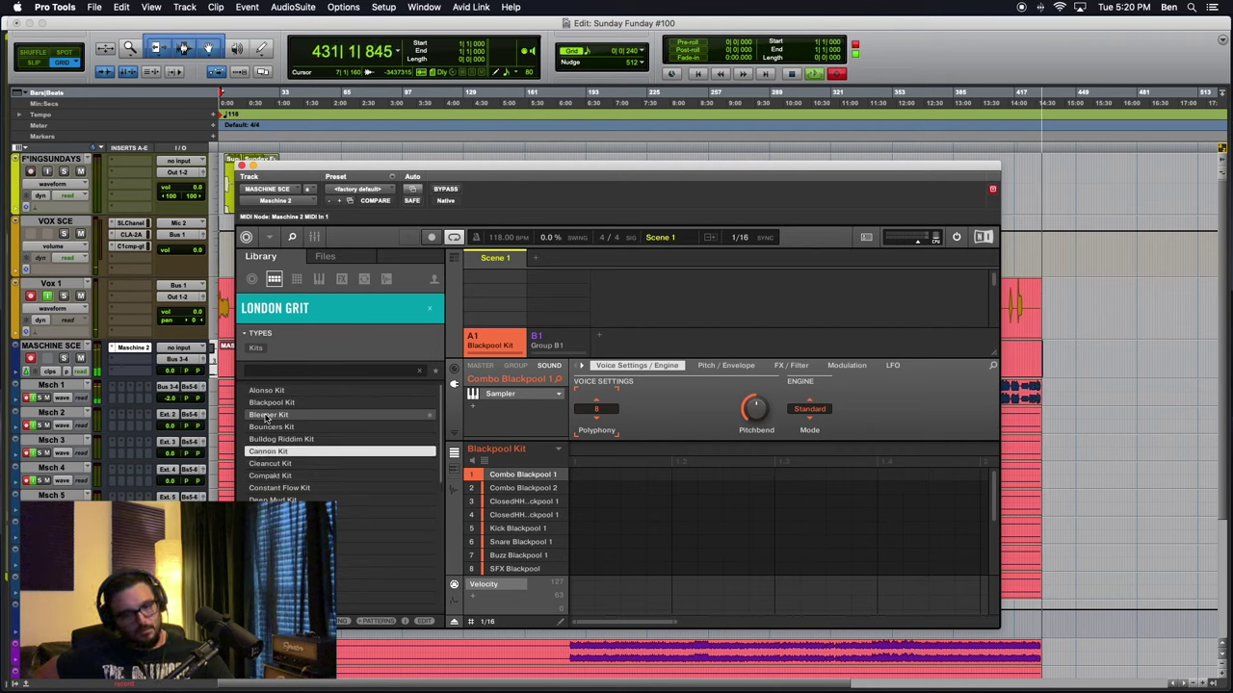
Preview the London Grit kits between Blackpool Kit and Cleancut Kit again and return to Cannon Kit
key("Up")
key("Up")
key("Up")
key("Up")
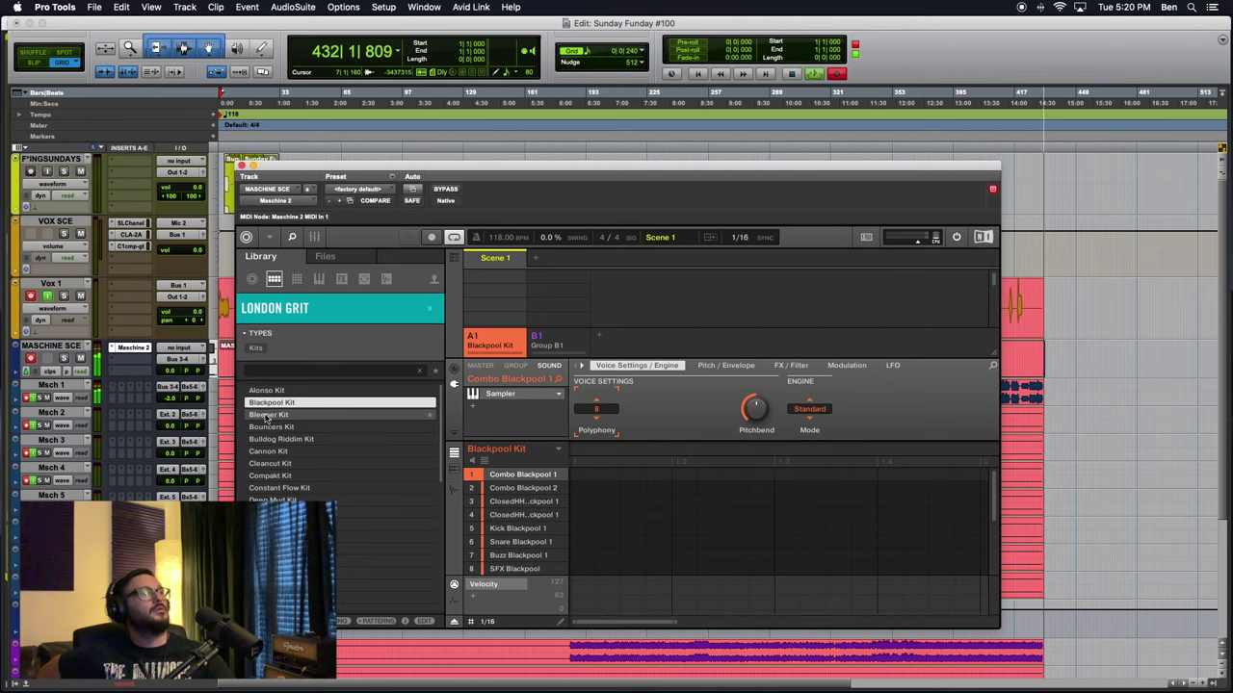
key("Down")
key("Down")
key("Down")
key("Down")
key("Down")
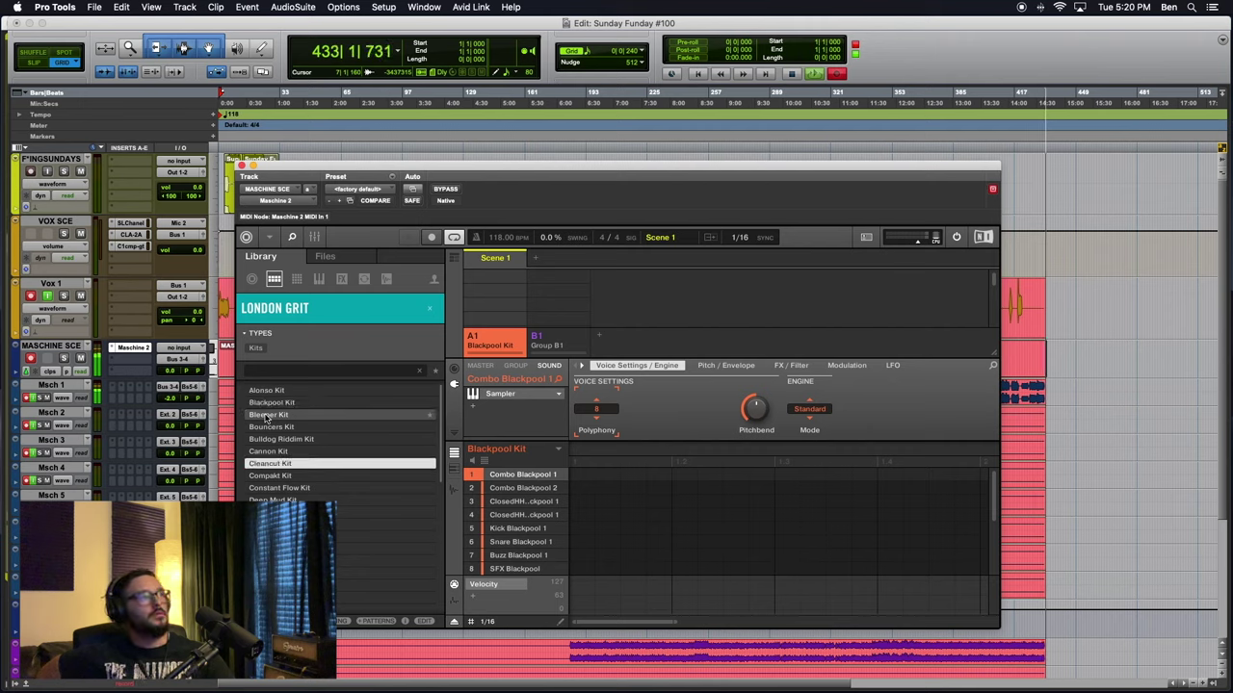
key("Up")
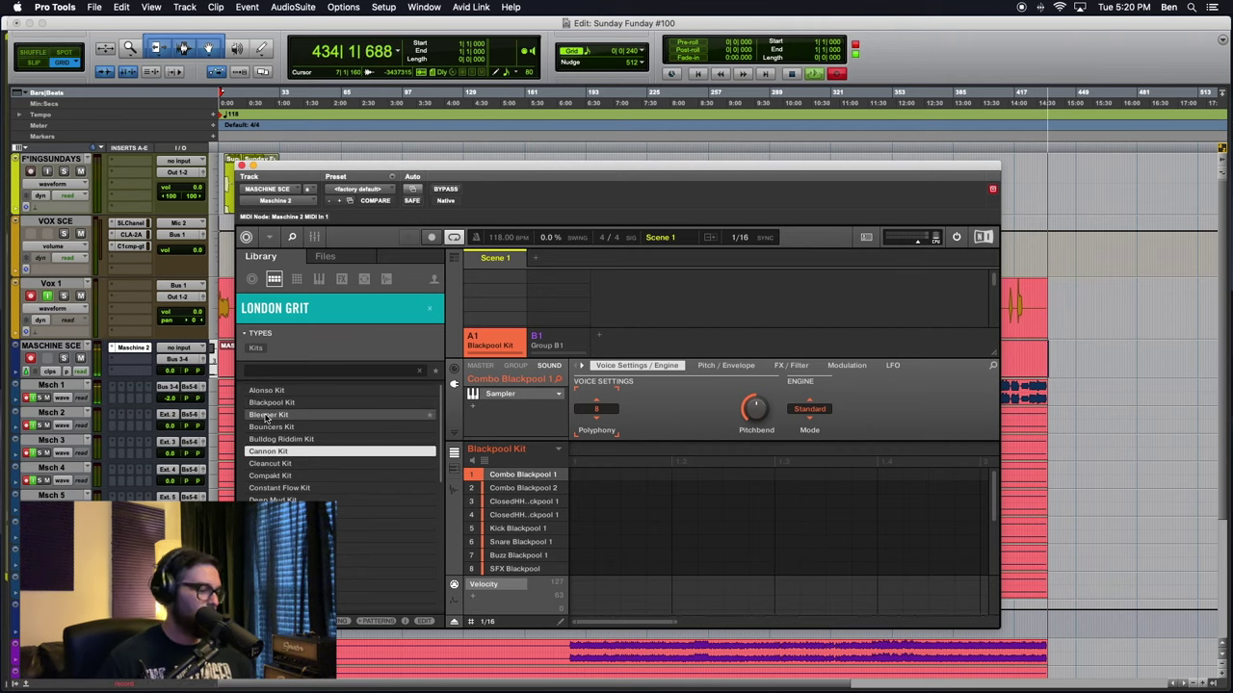
Check the favorites-only view of London Grit, restore the full kit list and mark Cannon Kit as a favorite
key("f")
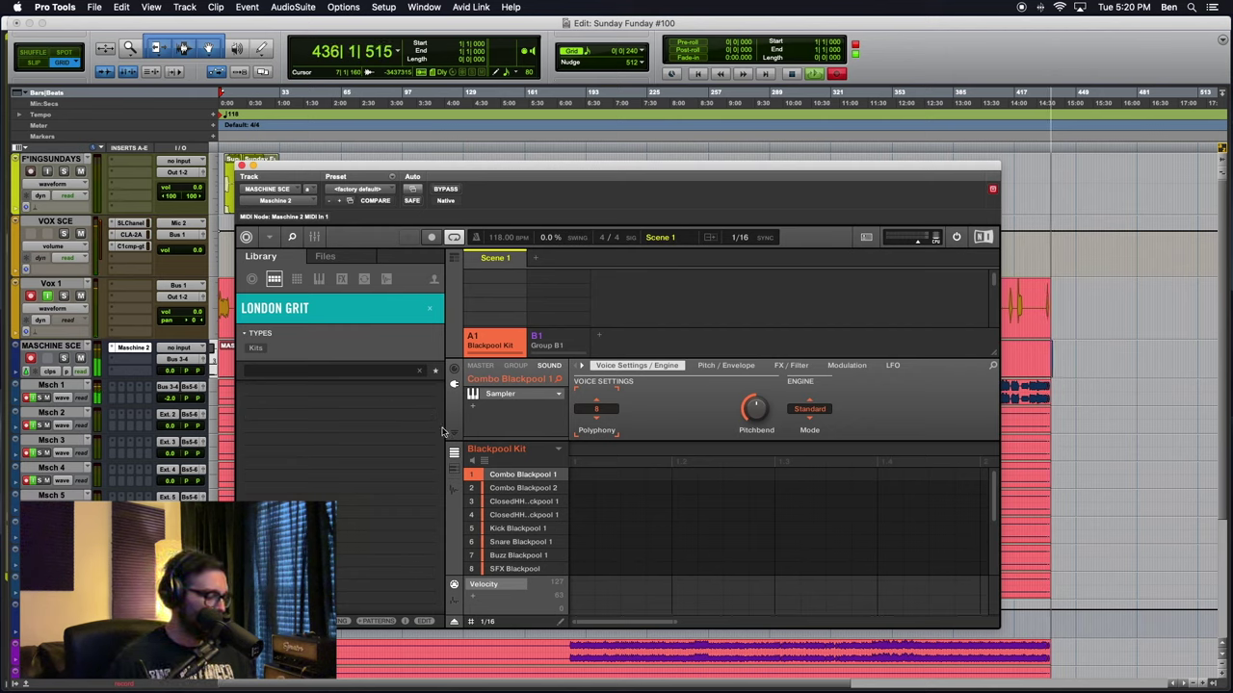
key("f")
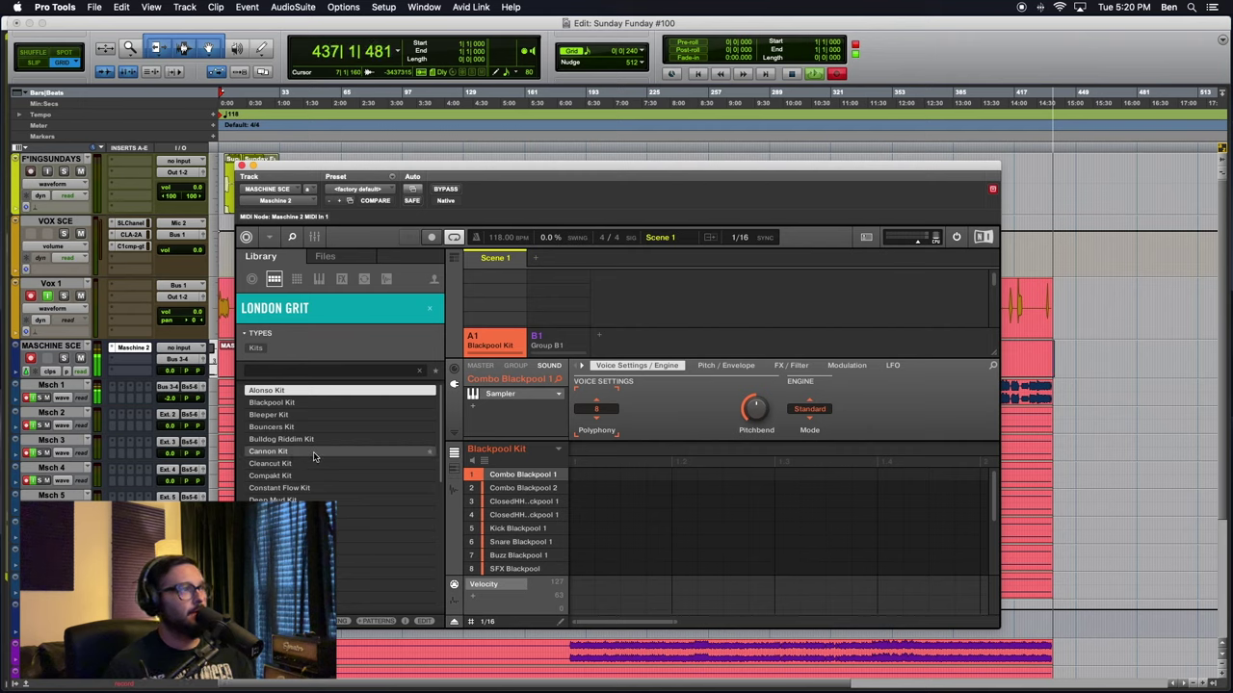
key("Down")
key("Down")
key("Down")
key("Down")
key("Down")
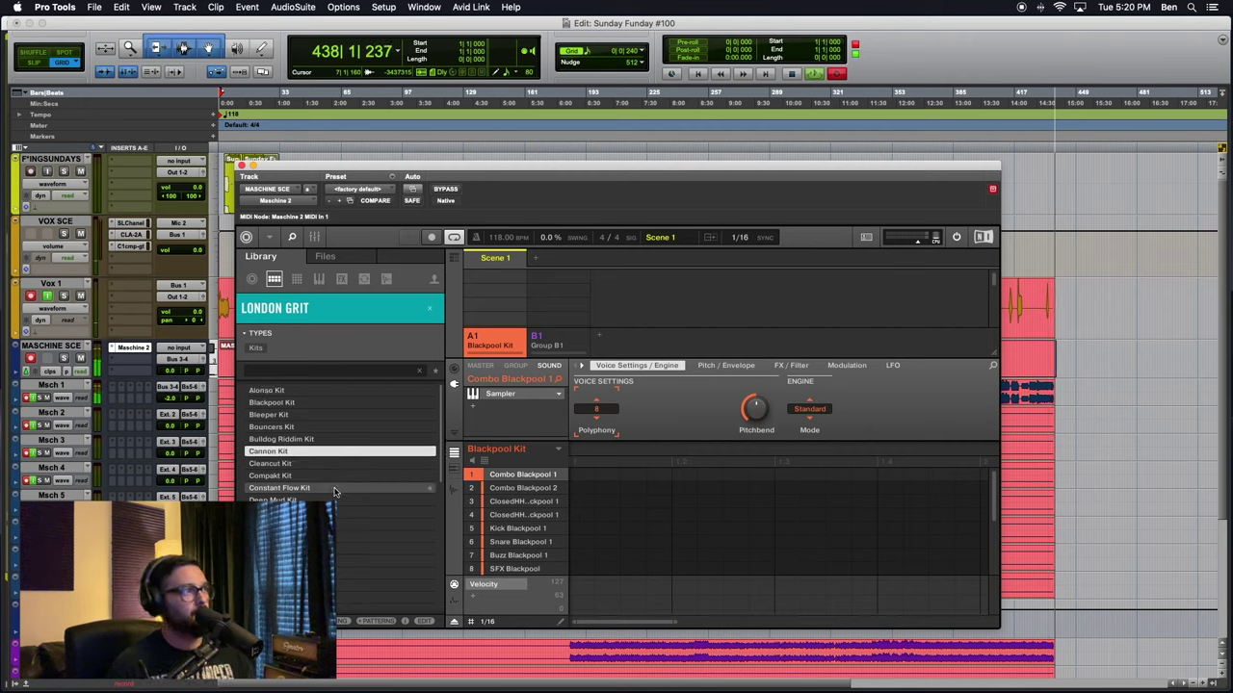
key("Down")
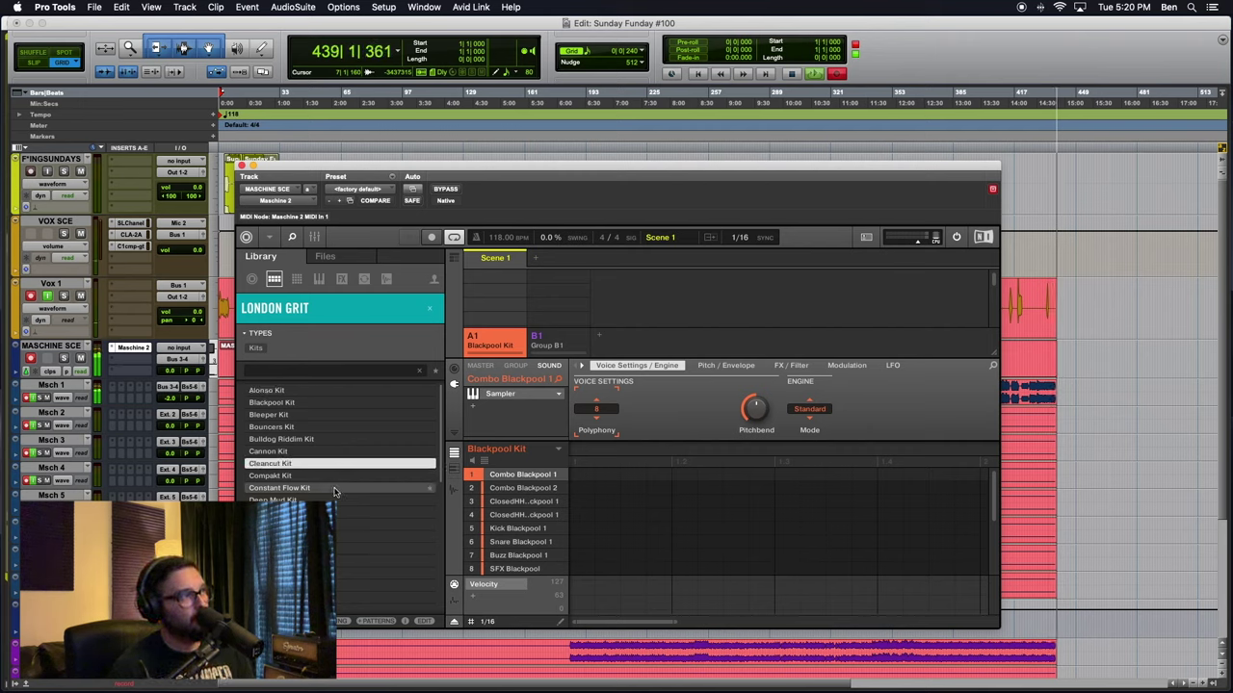
key("Up")
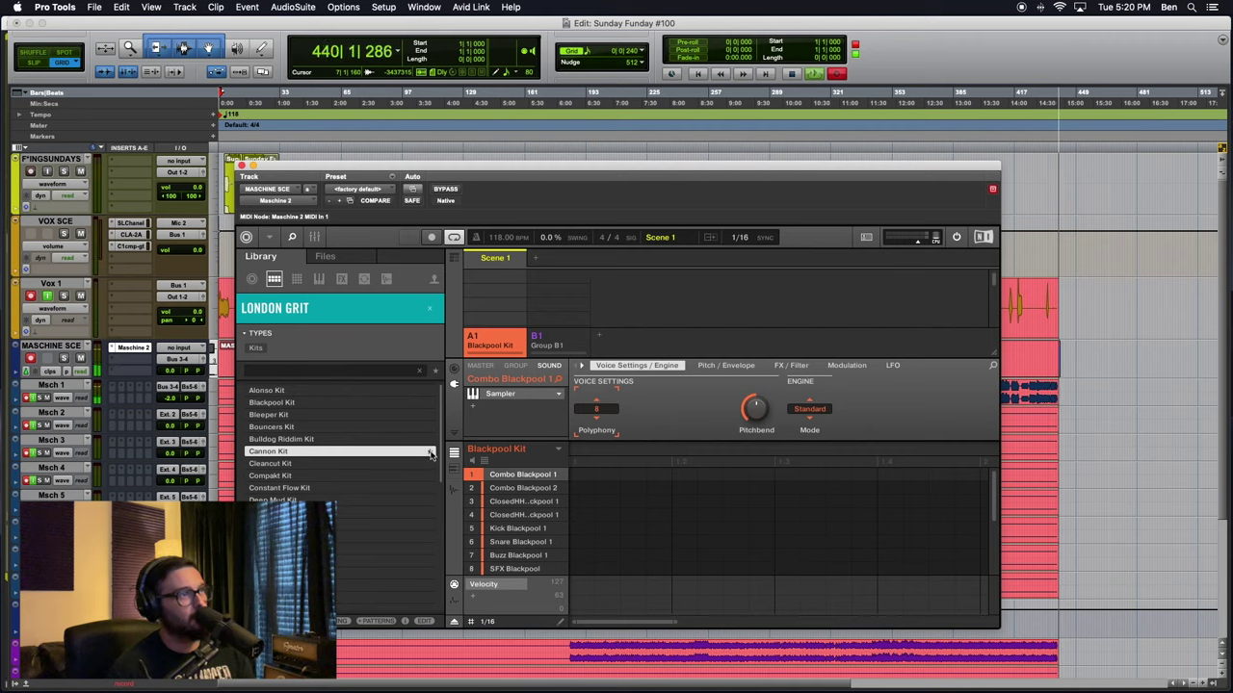
Preview the London Grit kits from Cleancut Kit to the one after Deep Mud Kit and go back to Compakt Kit
key("Down")
key("Down")
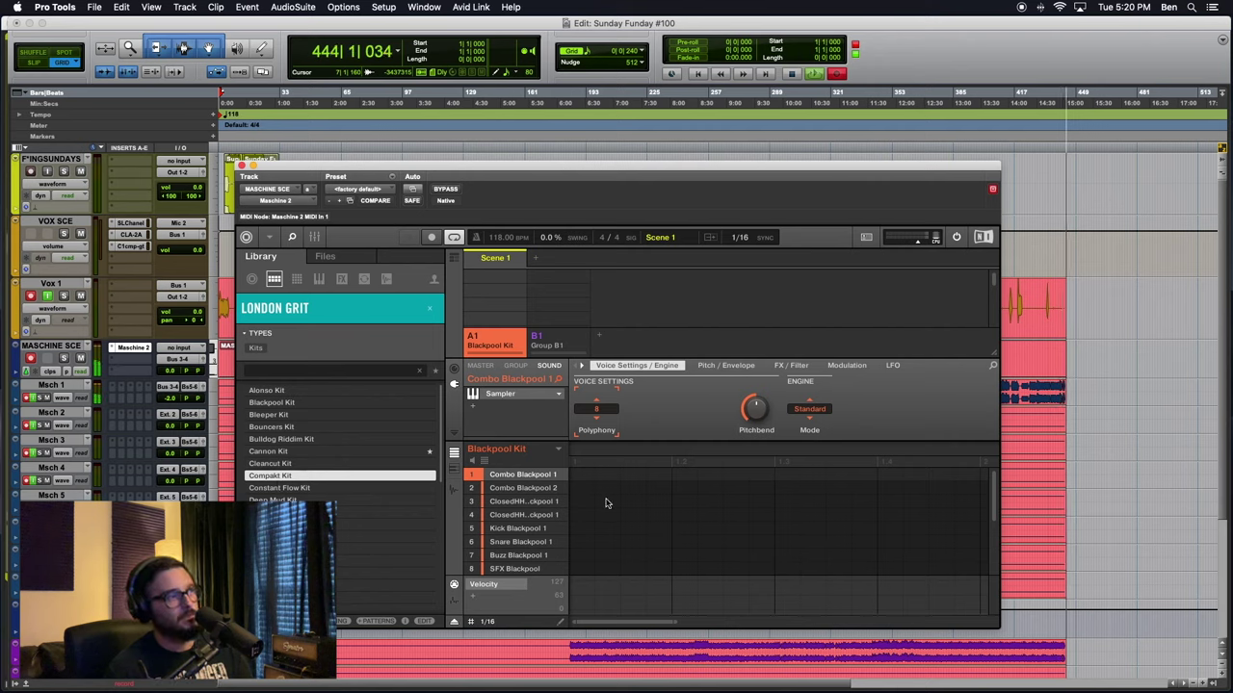
key("Down")
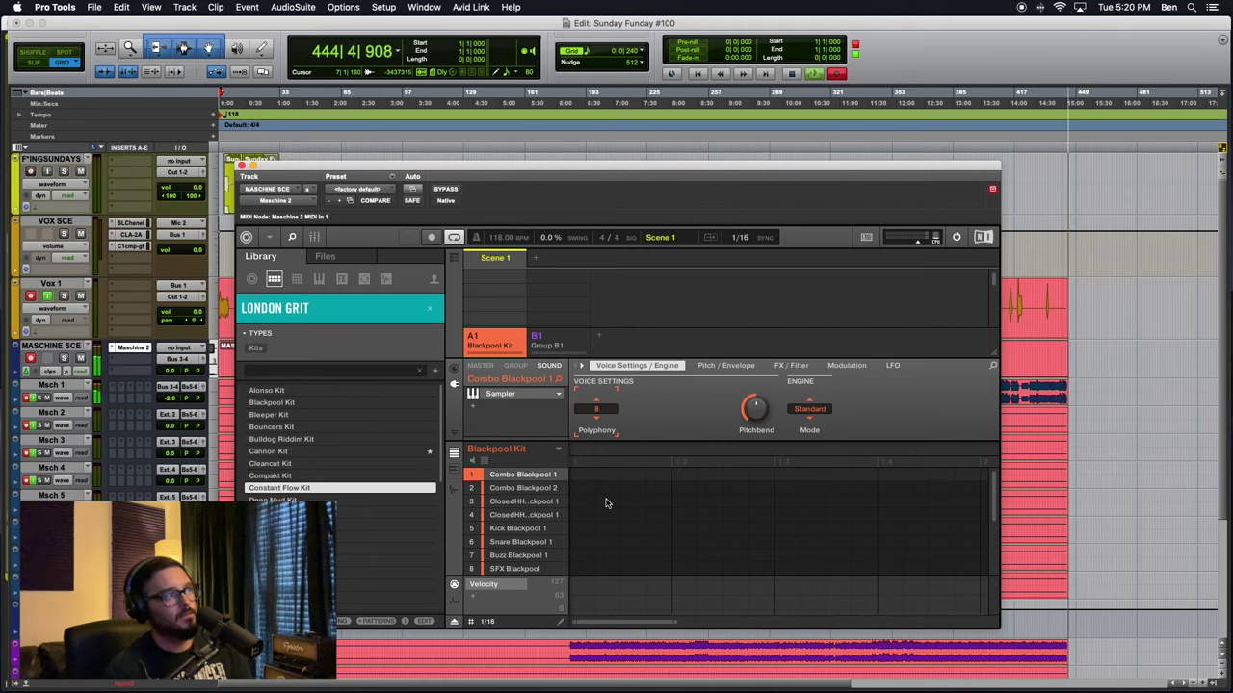
key("Down")
key("Down")
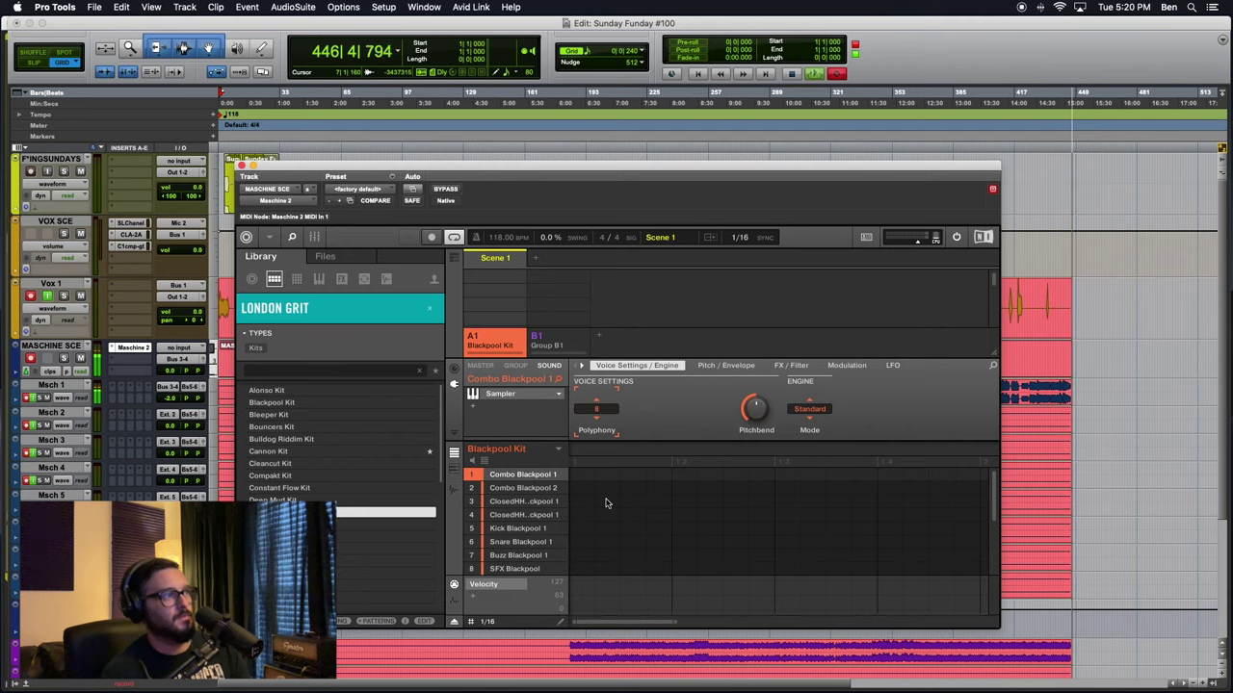
key("Up")
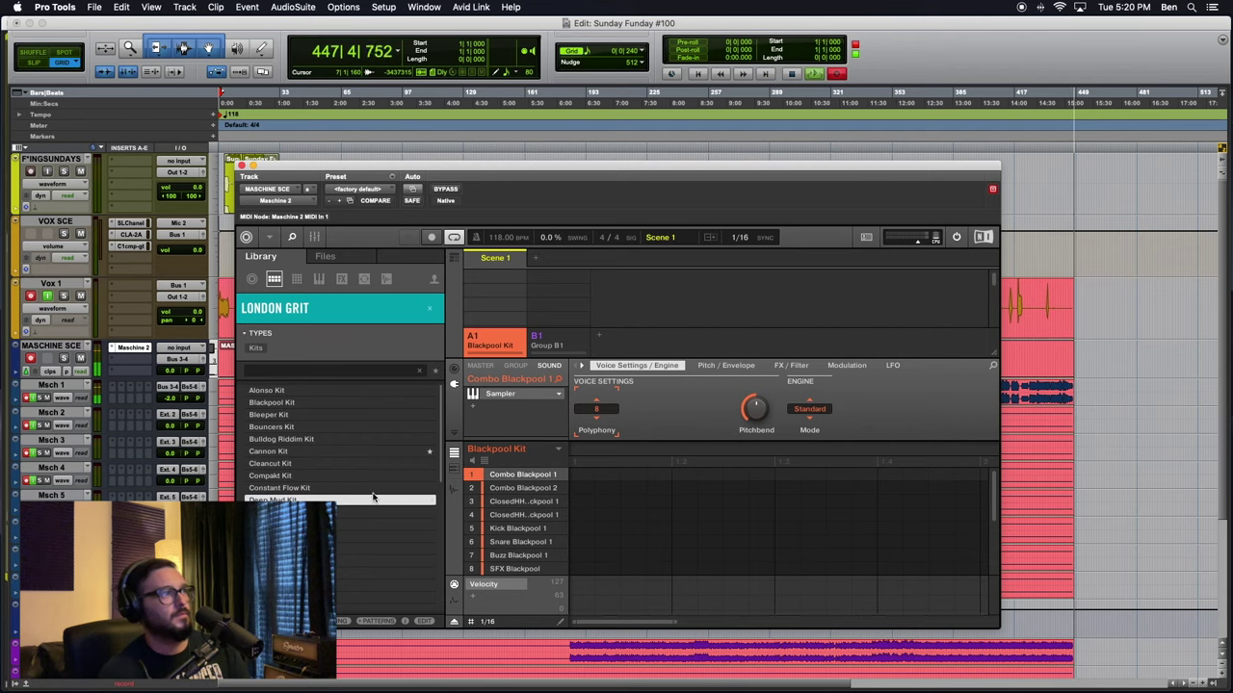
left_click(303, 491)
key("Up")
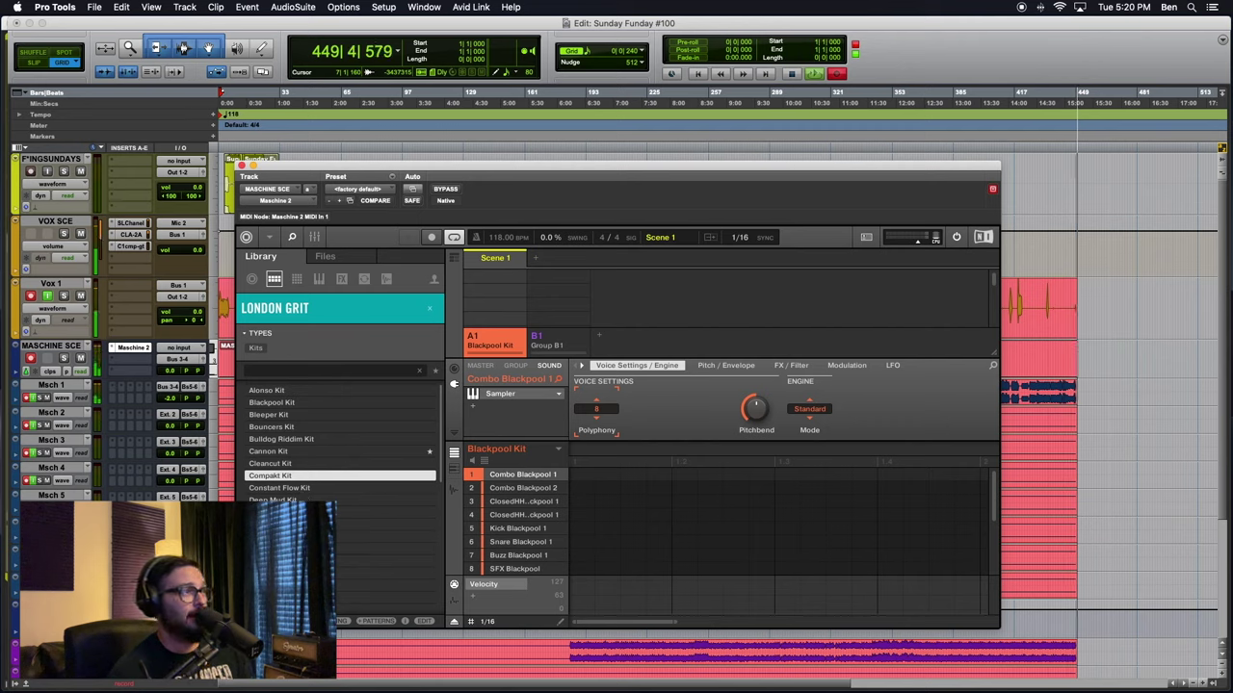
Mark Deep Mud Kit as a favorite and load it into Group A1
key("Down")
key("Down")
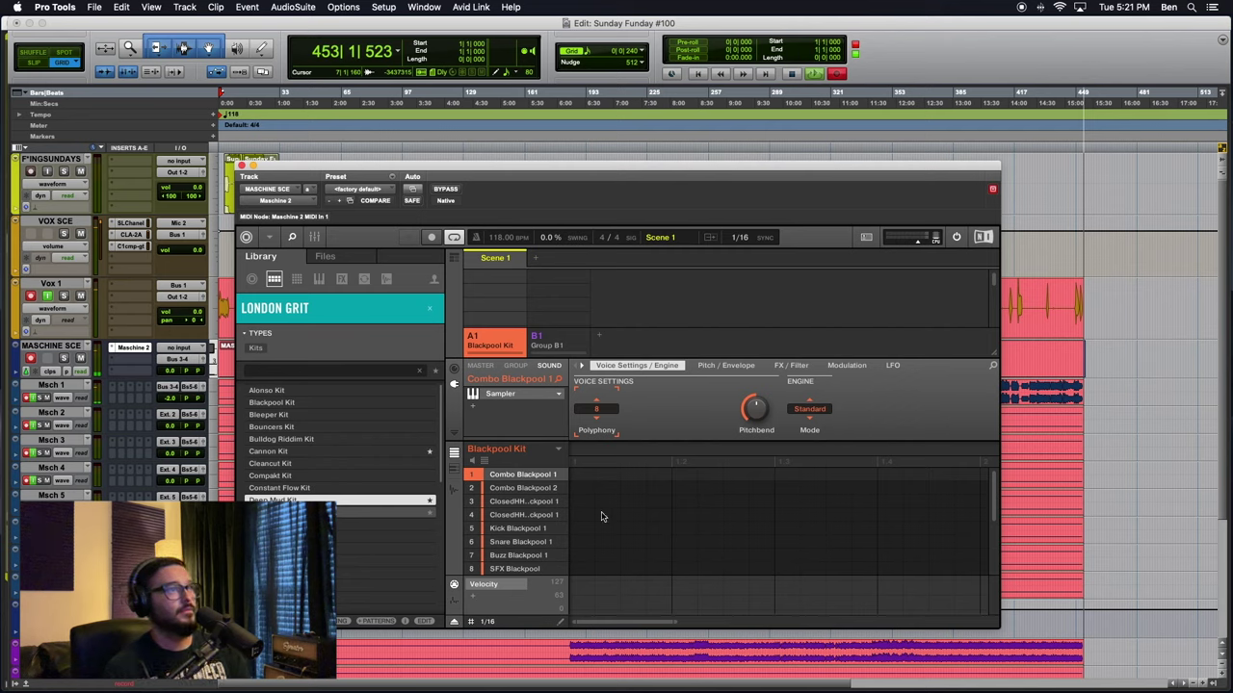
key("Return")
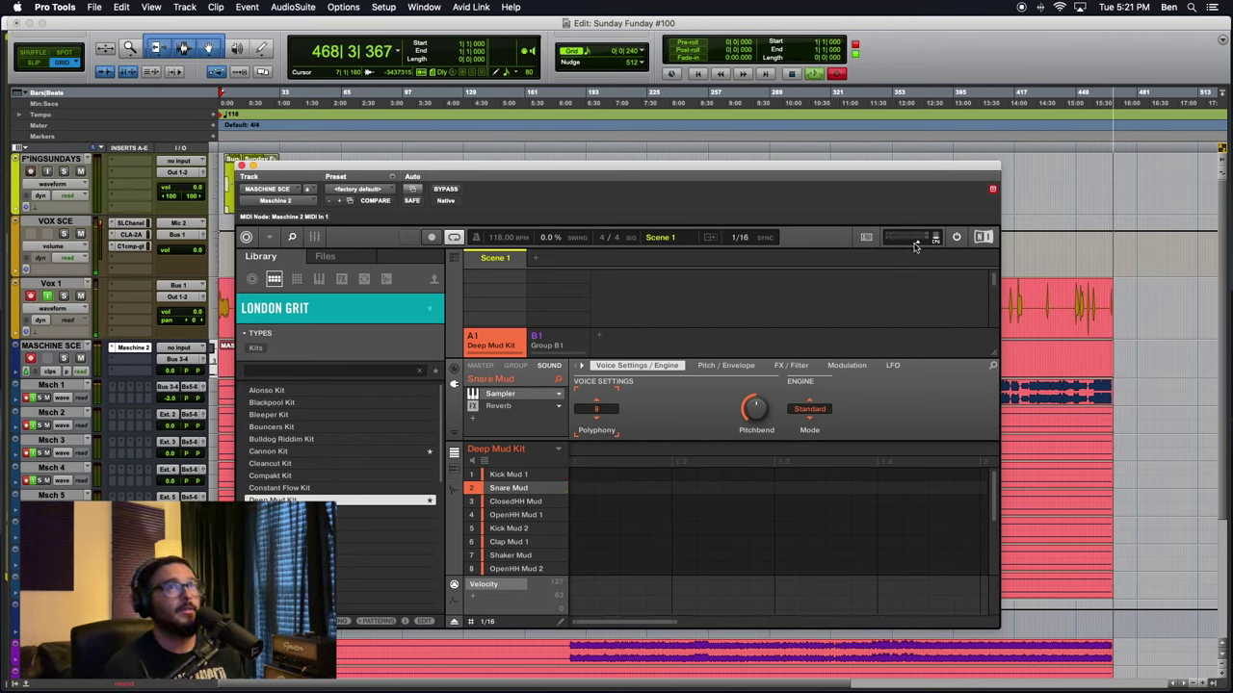
Change the color of Group A1 to blue
right_click(526, 340)
mouse_move(565, 444)
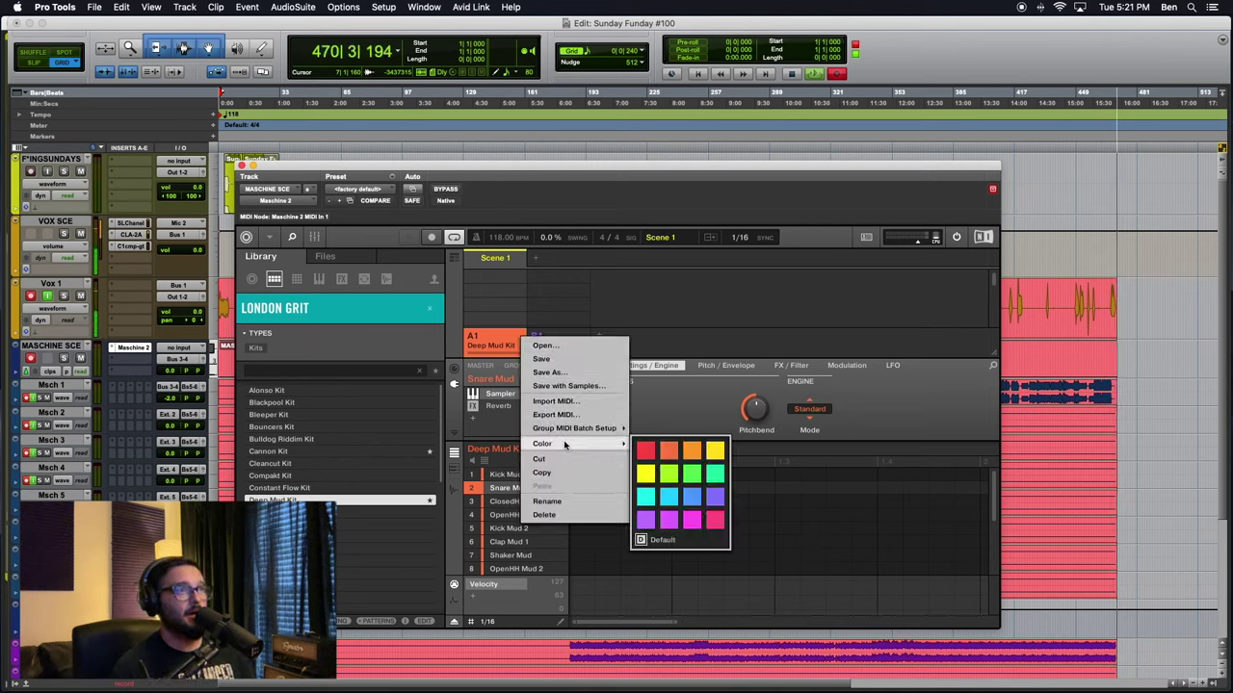
left_click(691, 496)
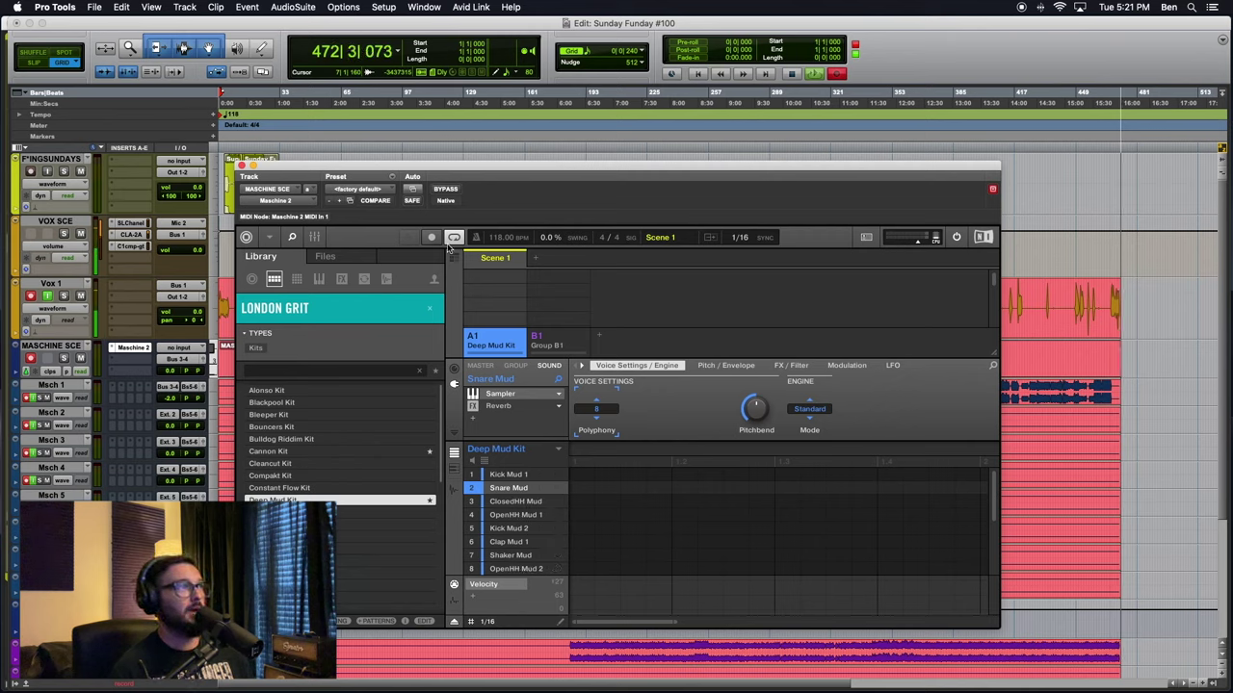
Route the Snare Mud sound's output to Ext. 2 and the ClosedHH Mud sound's output to Ext. 3
left_click(314, 237)
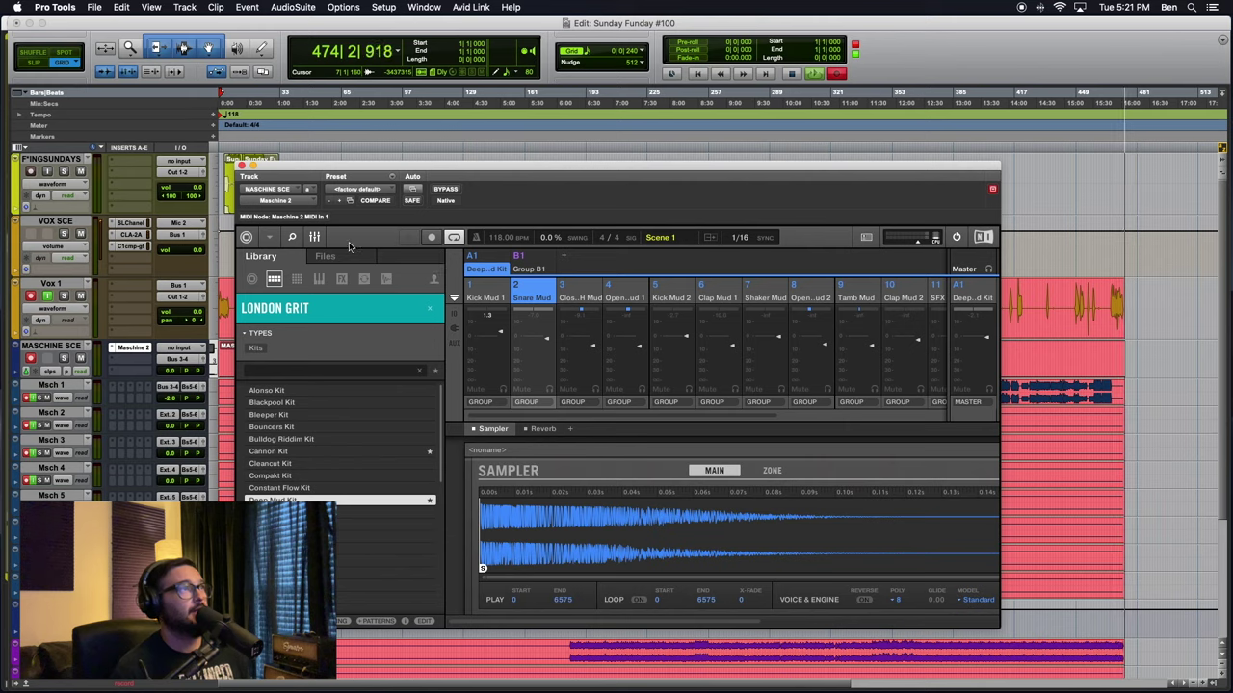
left_click(314, 237)
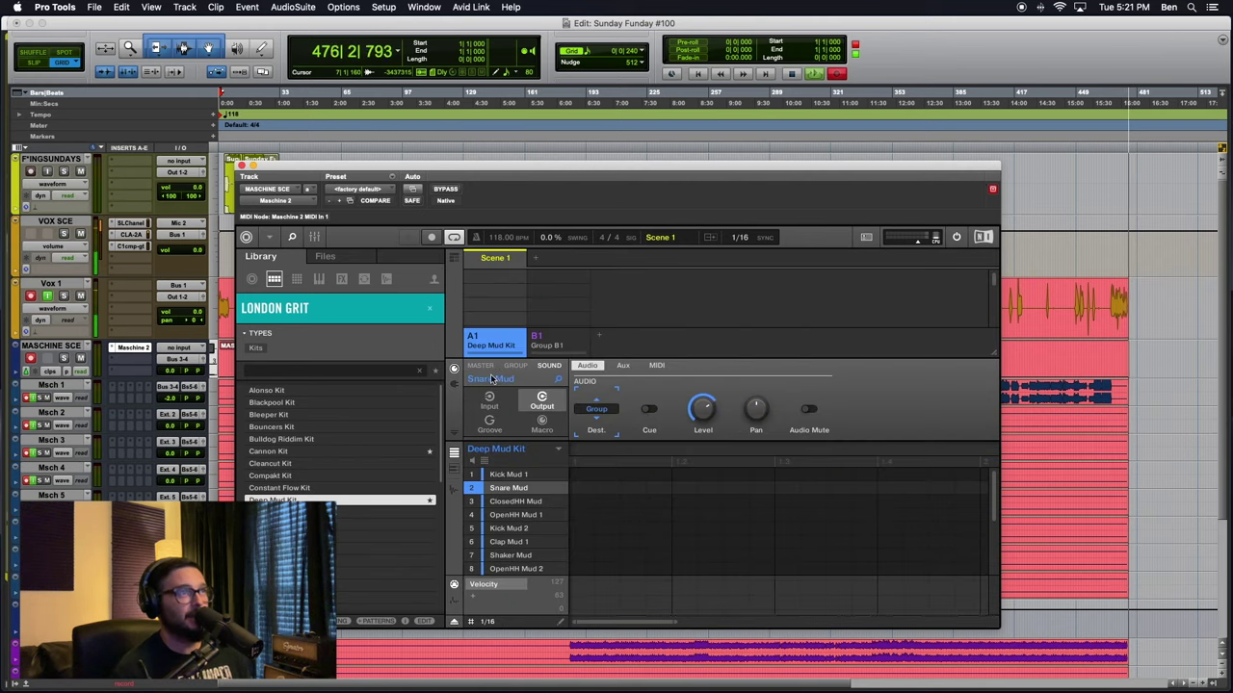
left_click(597, 410)
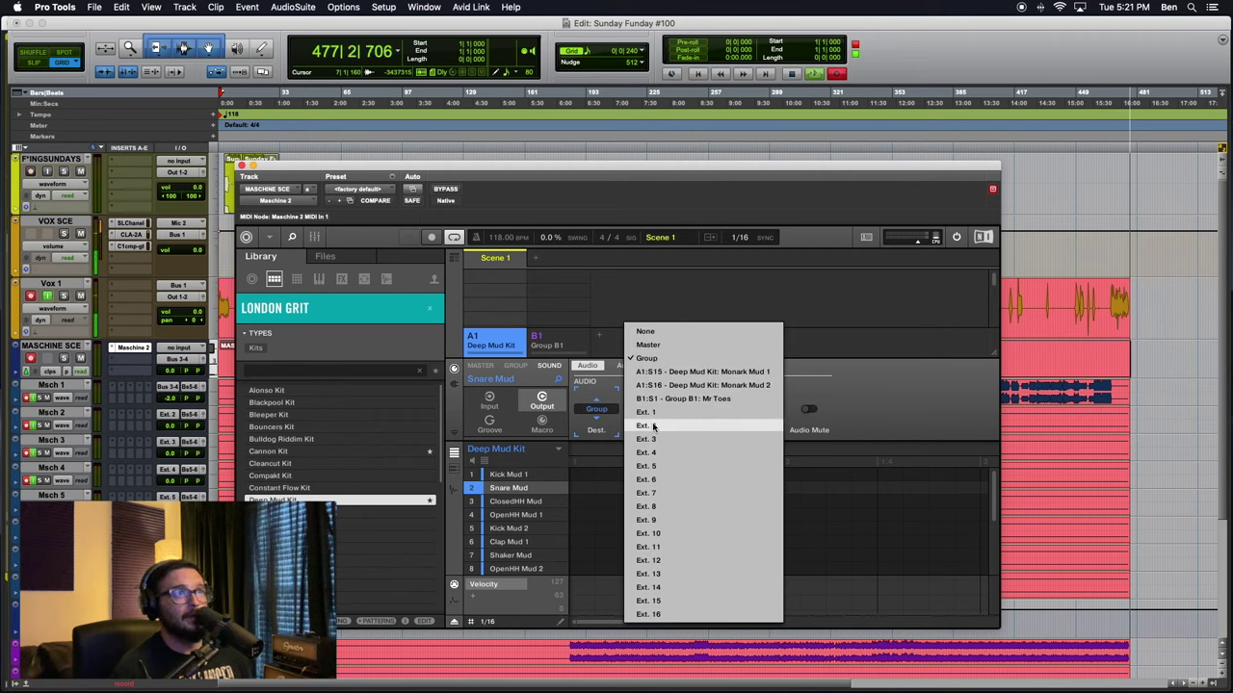
left_click(652, 430)
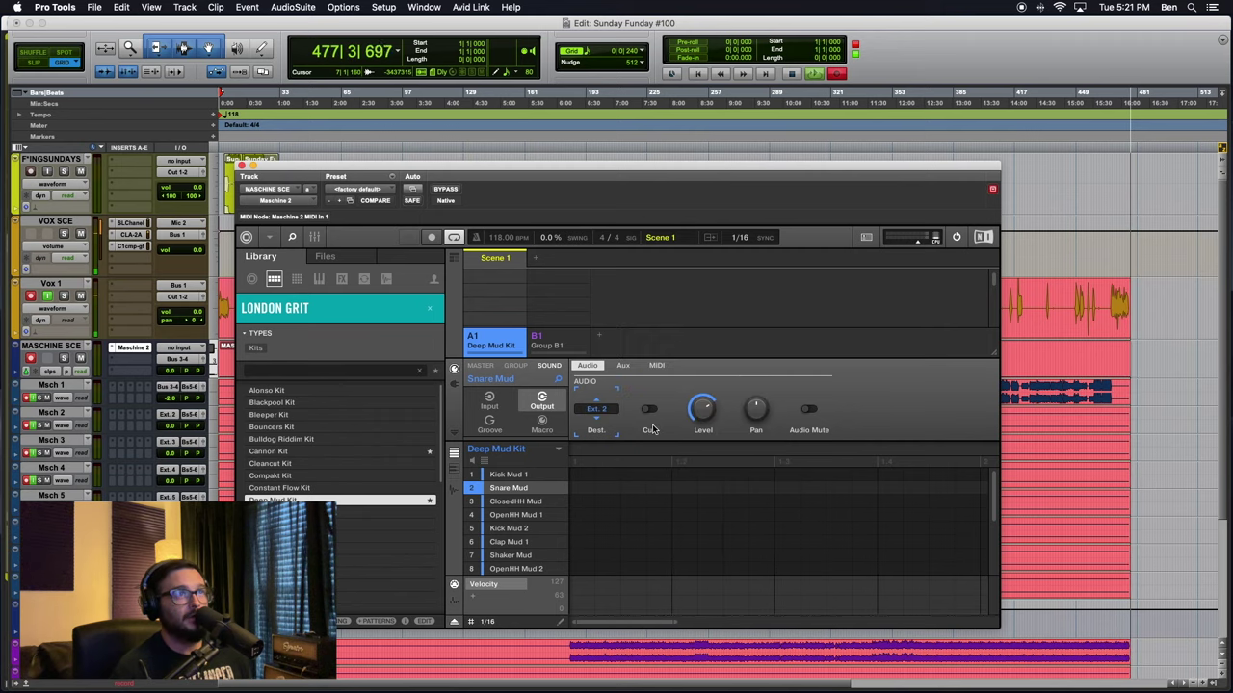
left_click(514, 503)
left_click(597, 410)
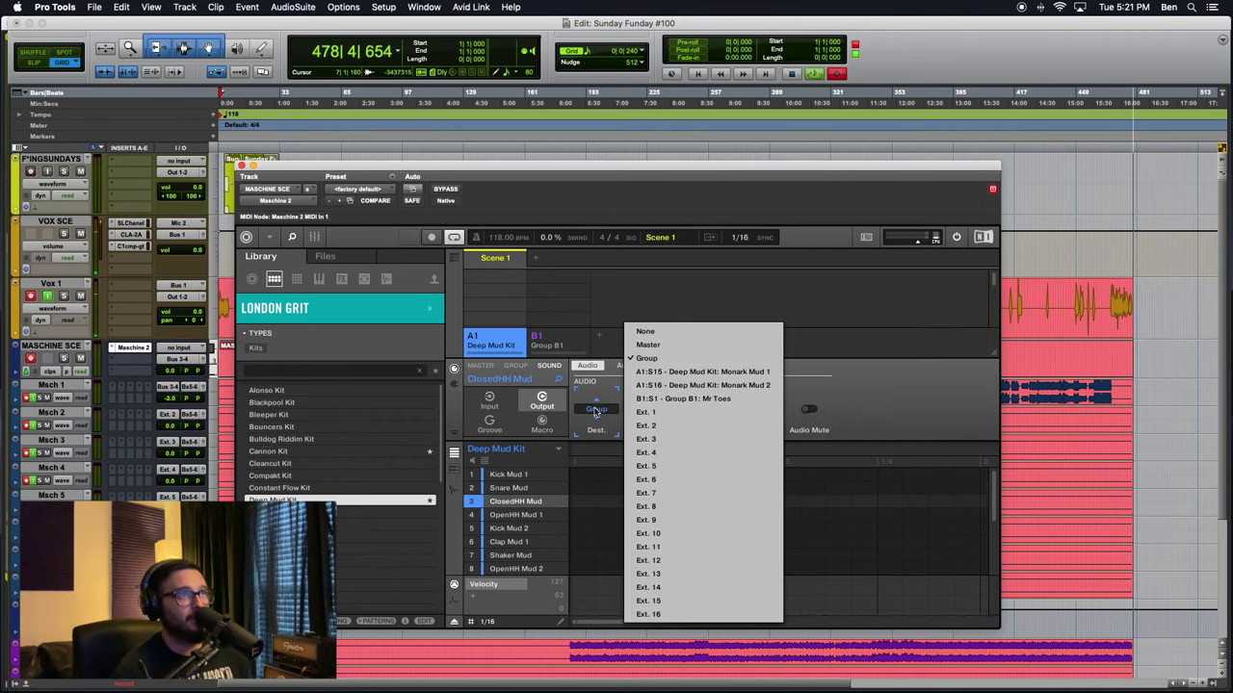
left_click(668, 439)
Route the OpenHH Mud 1 sound's output to Ext. 4 and the Kick Mud 2 sound's output to Ext. 5
left_click(508, 517)
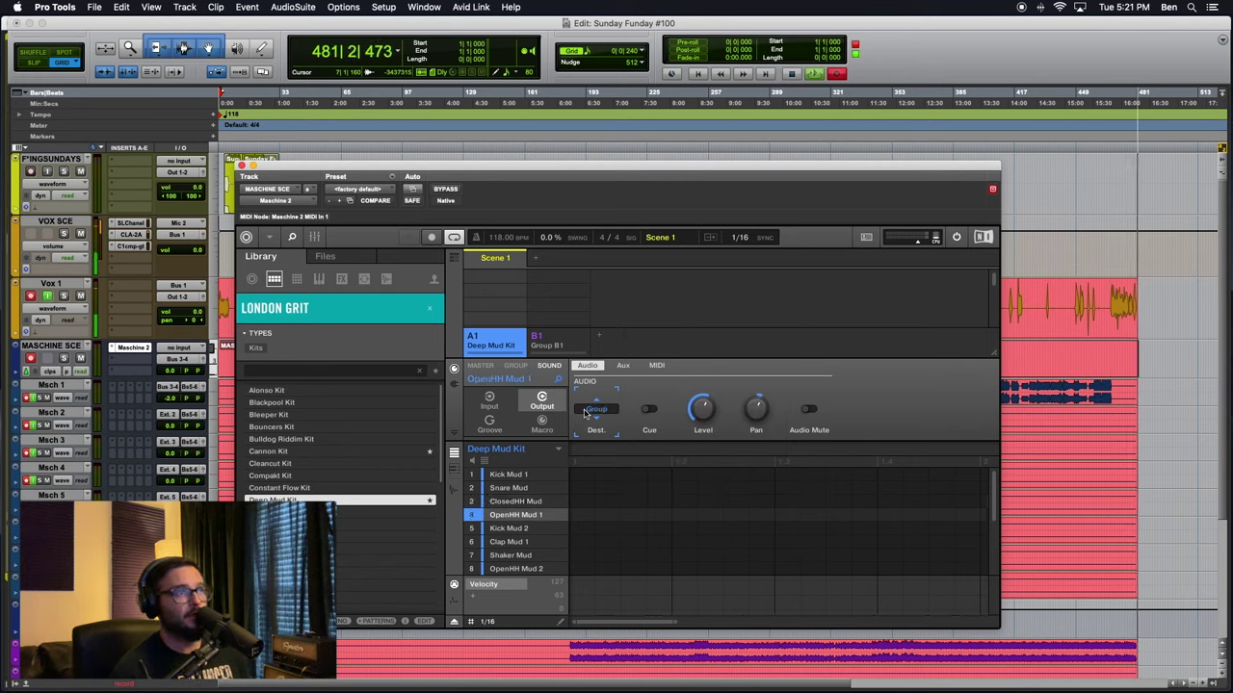
left_click(597, 410)
left_click(661, 456)
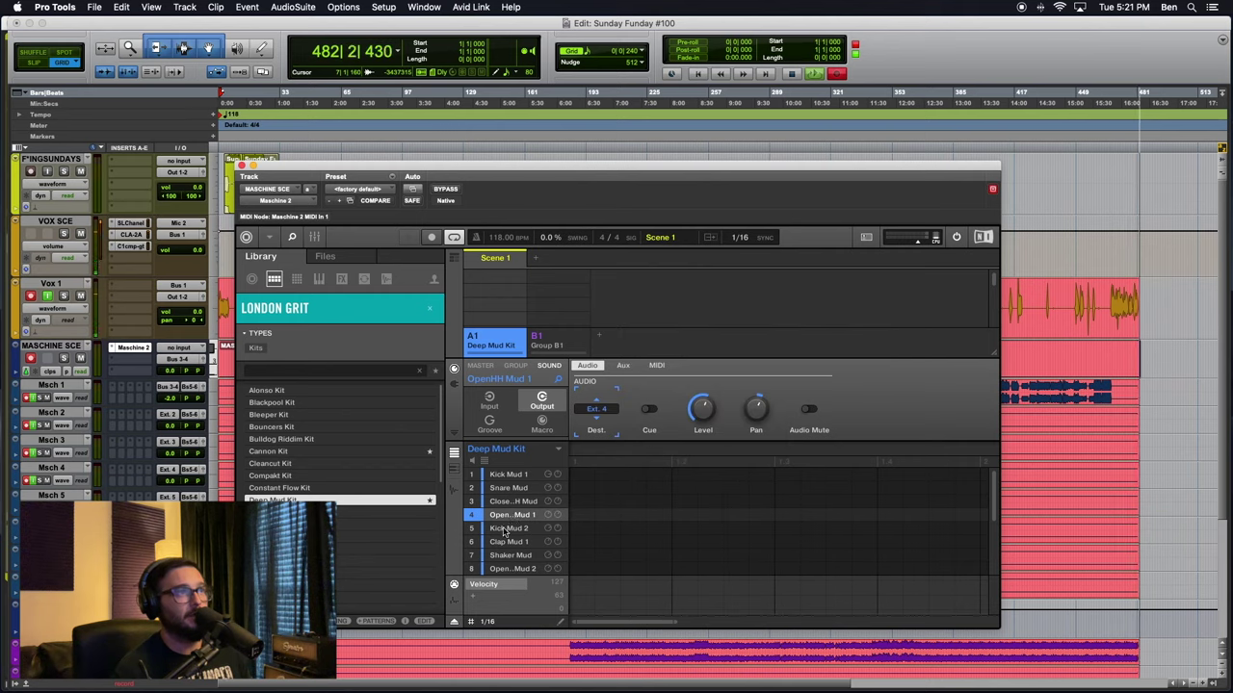
left_click(509, 529)
left_click(597, 410)
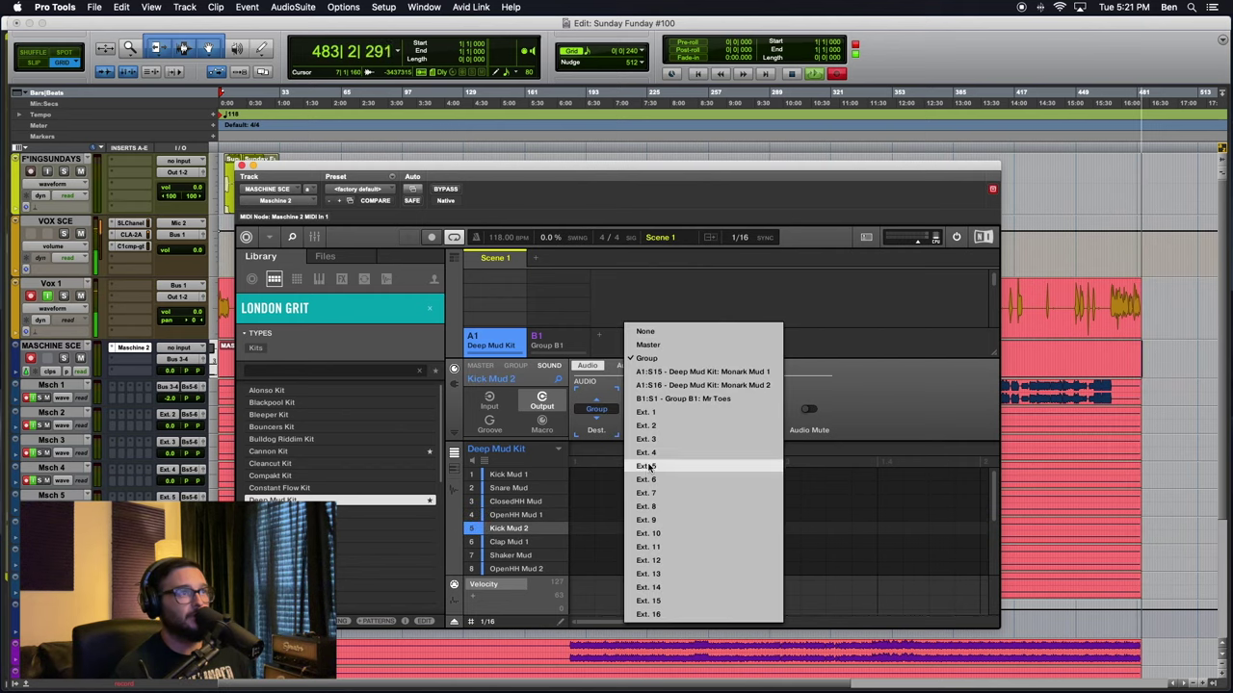
left_click(647, 467)
Route the Clap Mud 1 sound's output to Ext. 6 and the Shaker Mud sound's output to Ext. 7
left_click(507, 555)
left_click(515, 542)
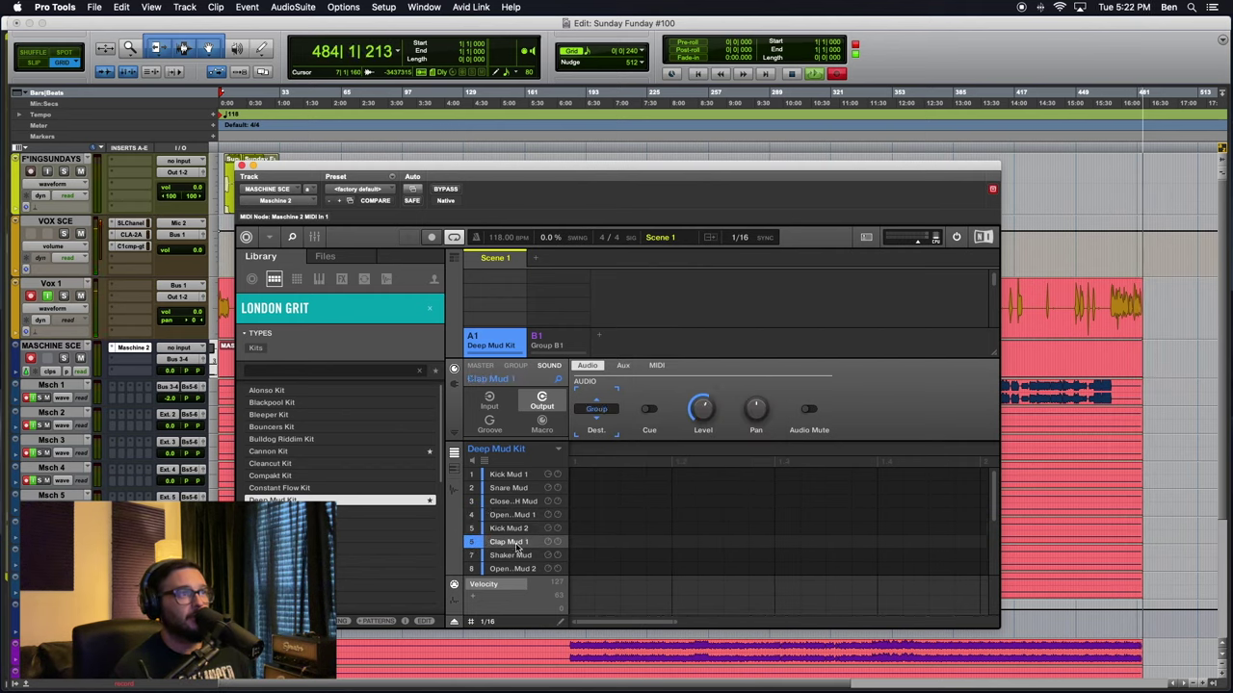
left_click(598, 410)
left_click(650, 480)
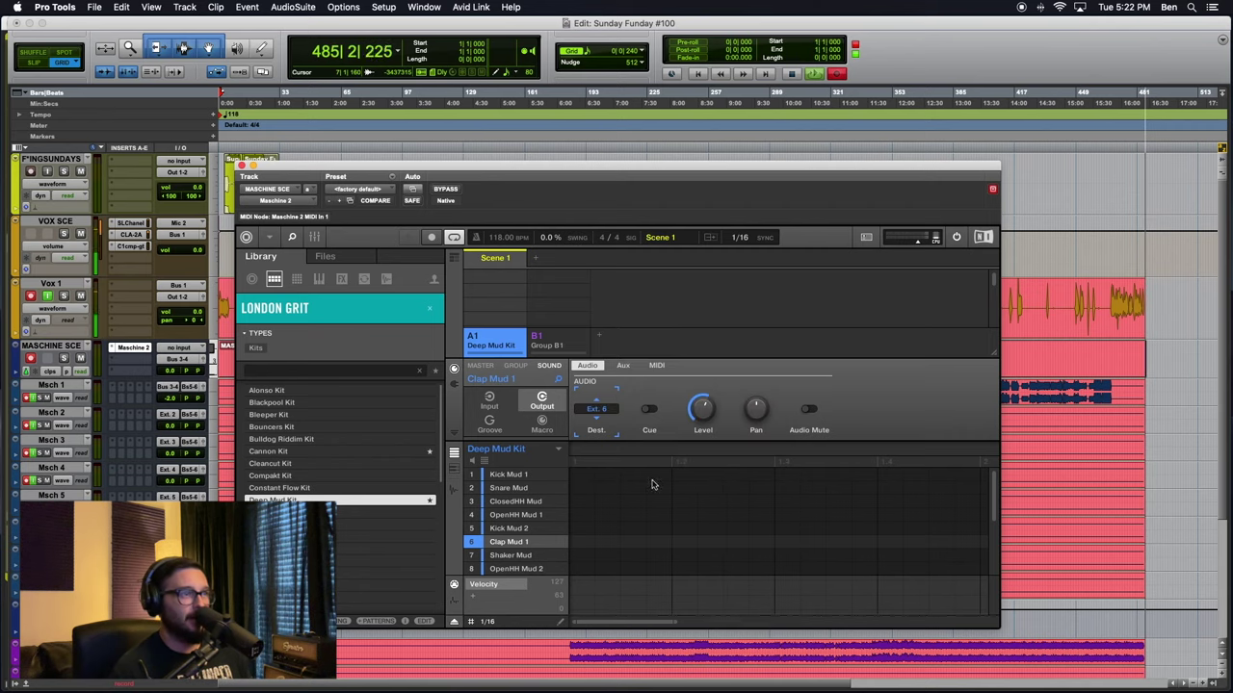
left_click(509, 555)
left_click(608, 410)
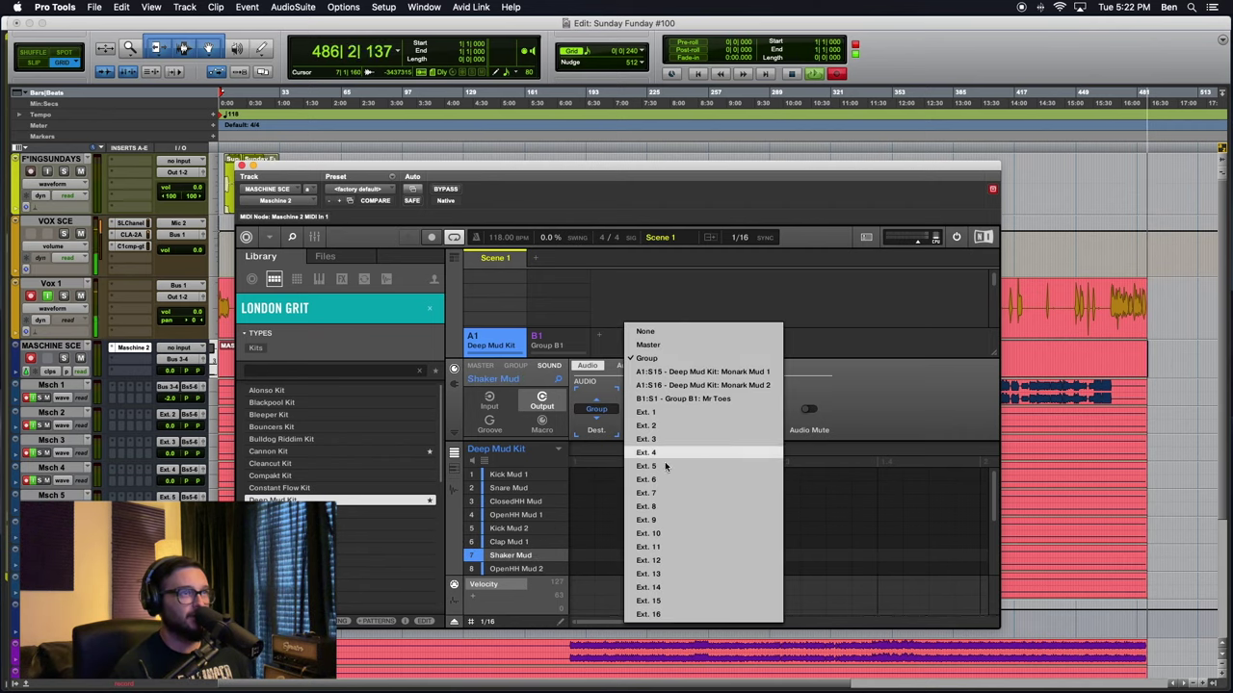
left_click(649, 493)
Route the OpenHH Mud 2 sound's output to Ext. 8
left_click(500, 569)
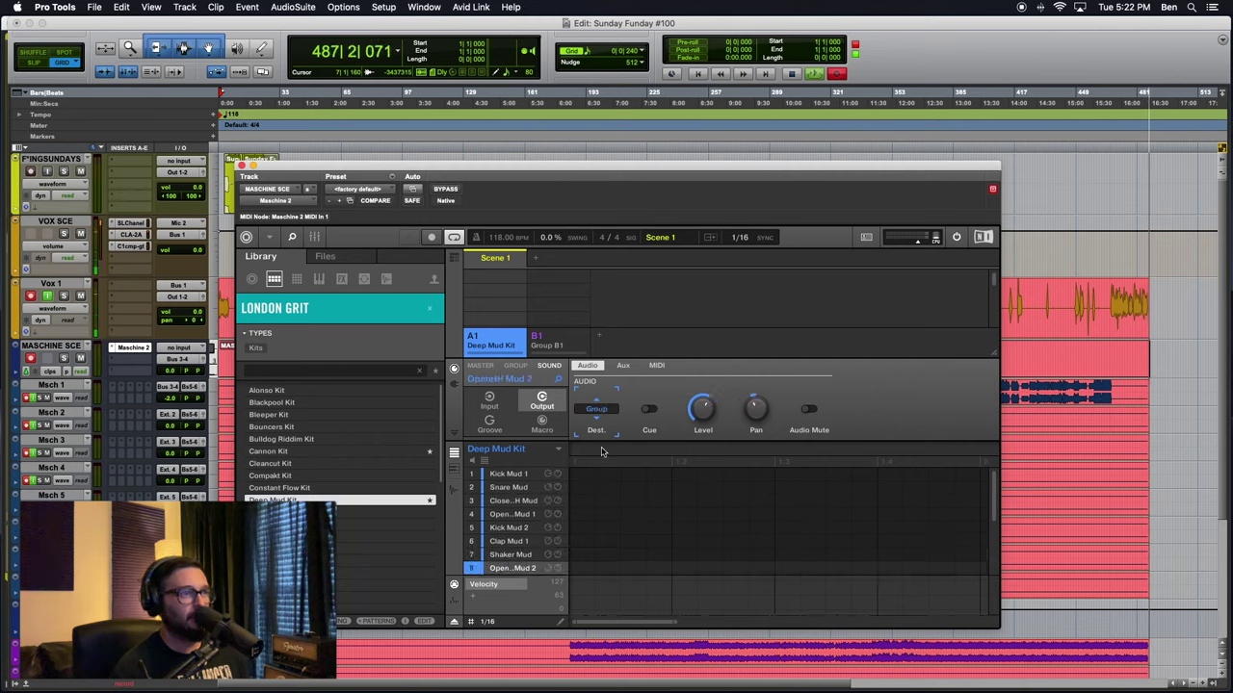
left_click(598, 410)
left_click(650, 507)
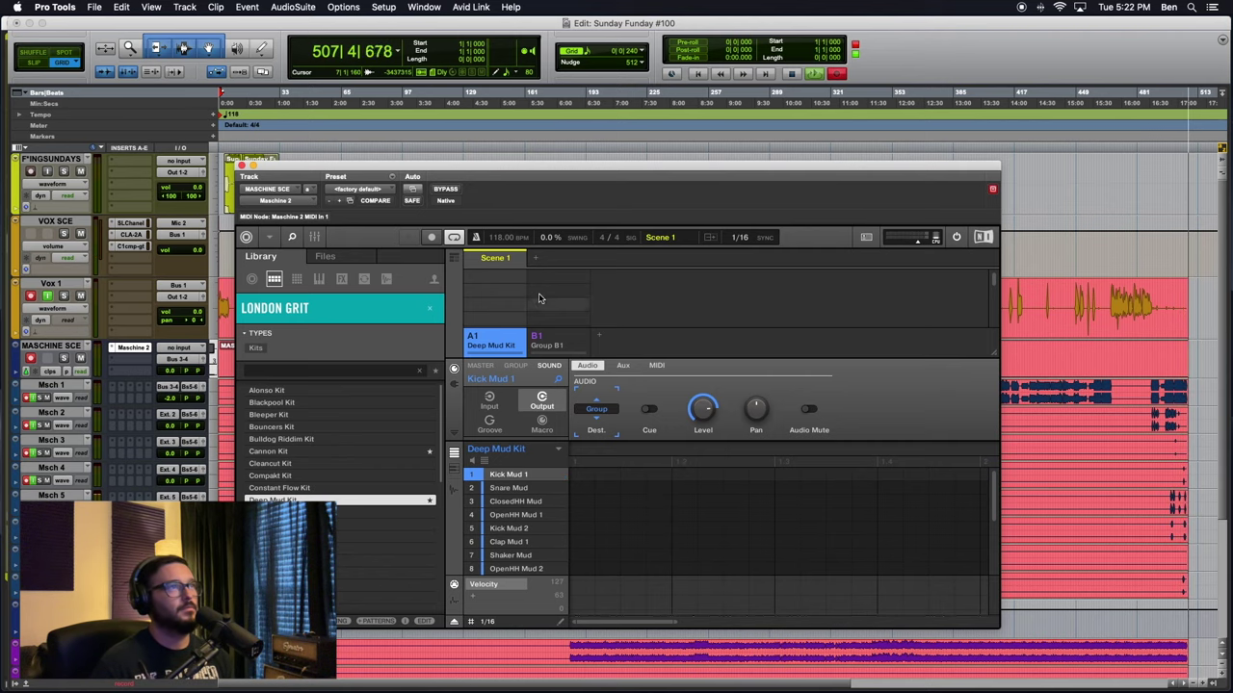
Examine the output routing of the Deep Mud Kit sounds and of Mr Toes in Group B1 in the mixer view
left_click(315, 237)
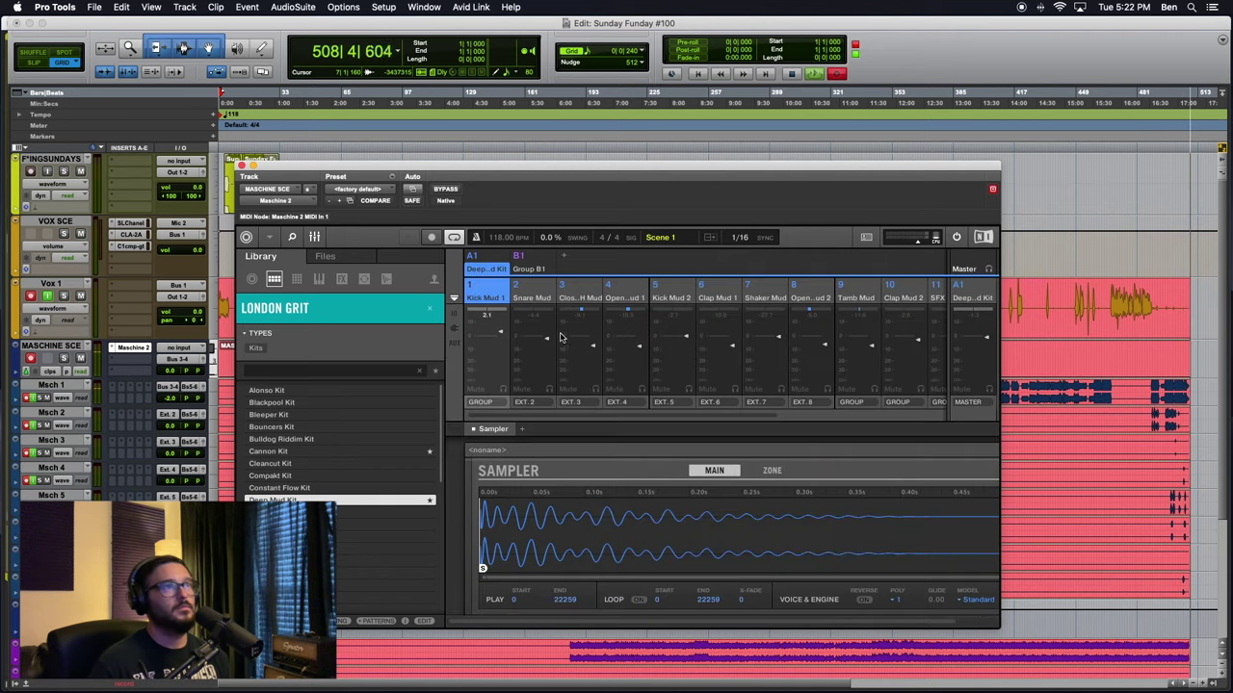
left_click(529, 269)
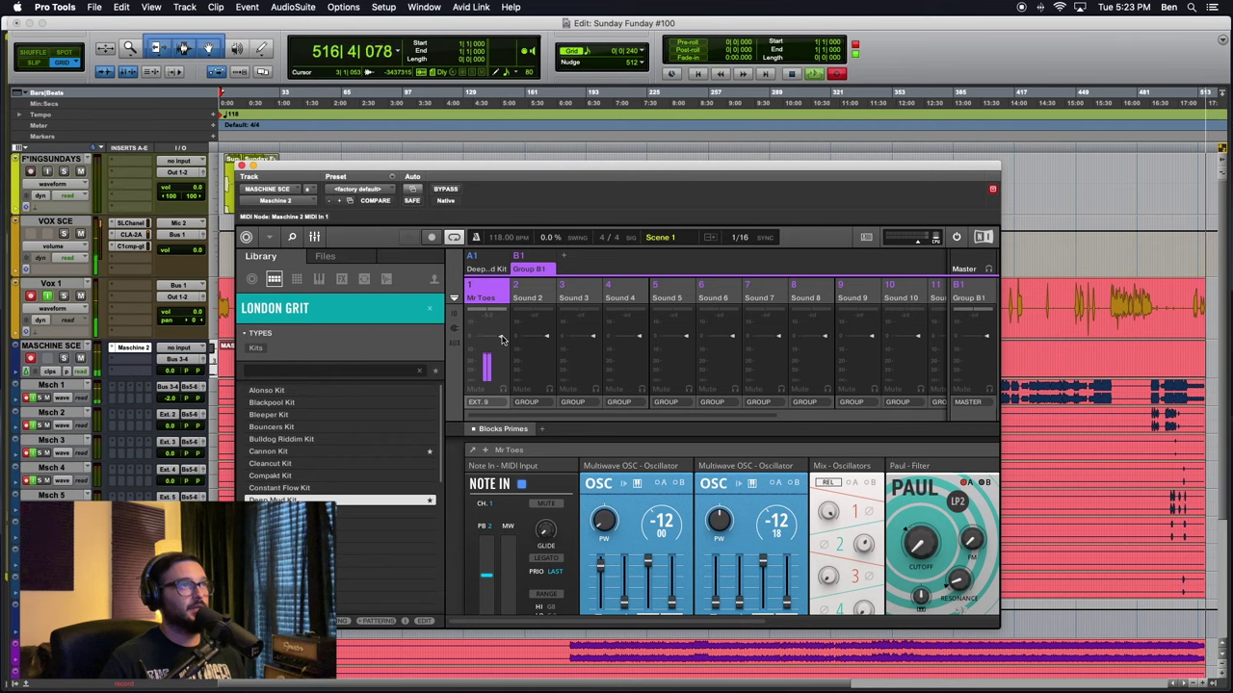
left_click(490, 268)
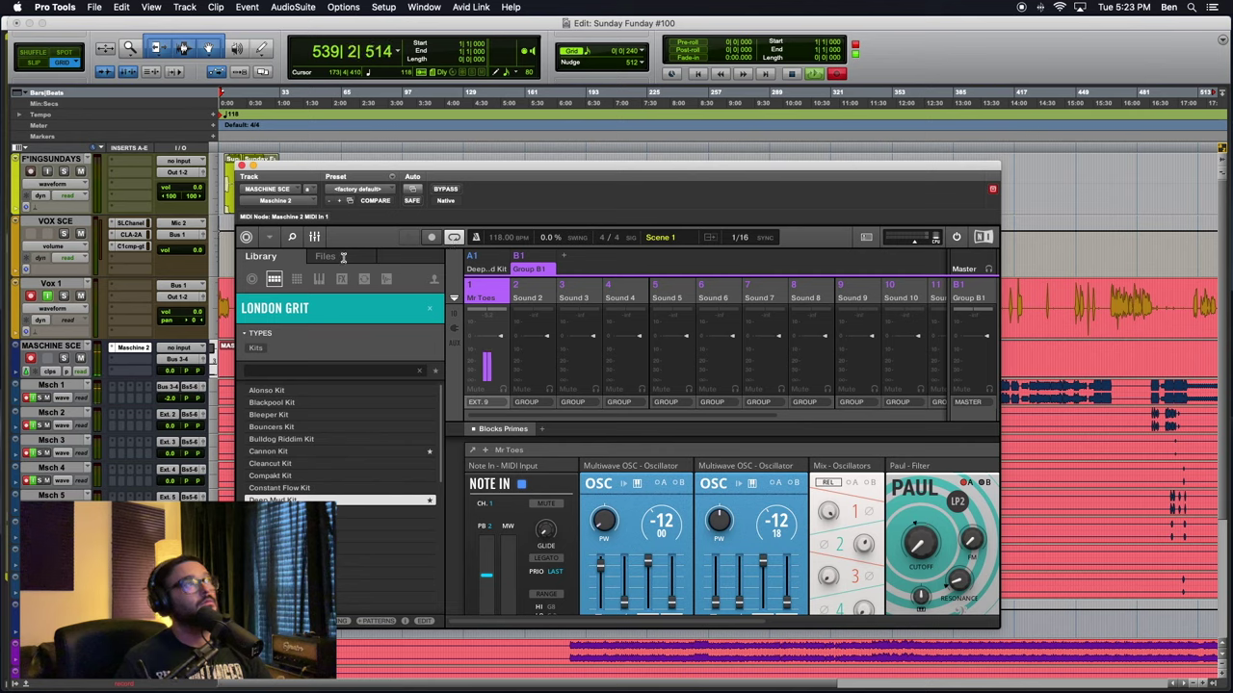
left_click(313, 238)
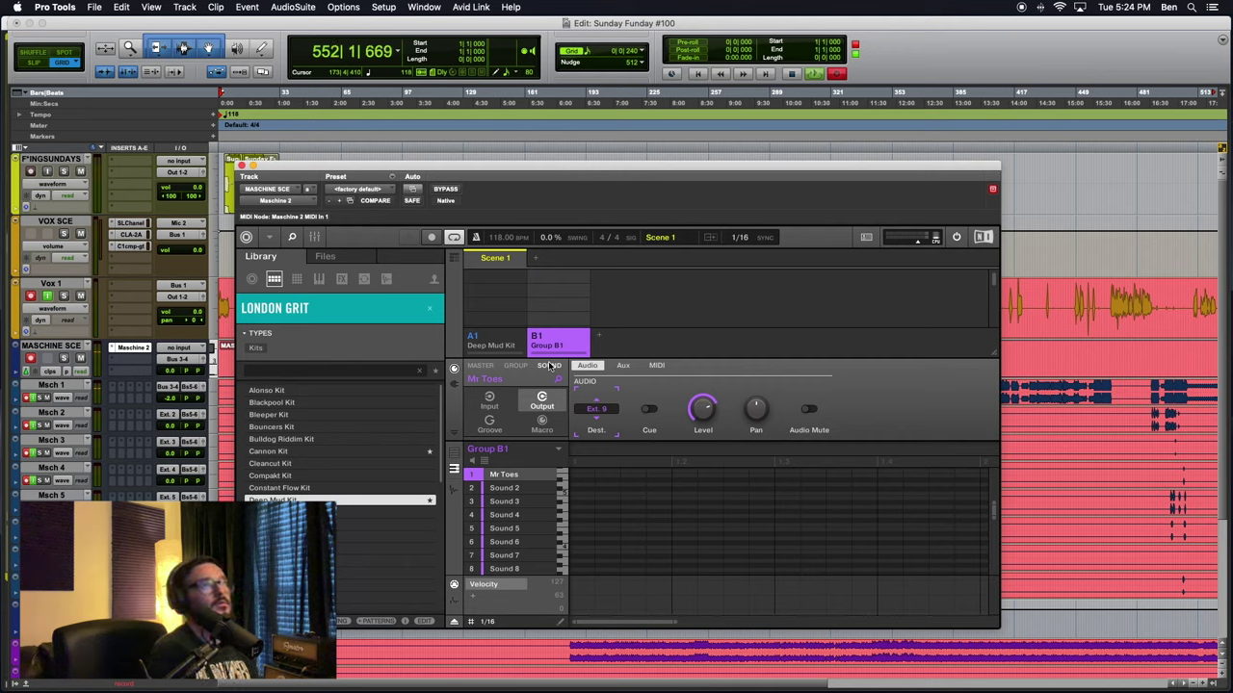
left_click(314, 237)
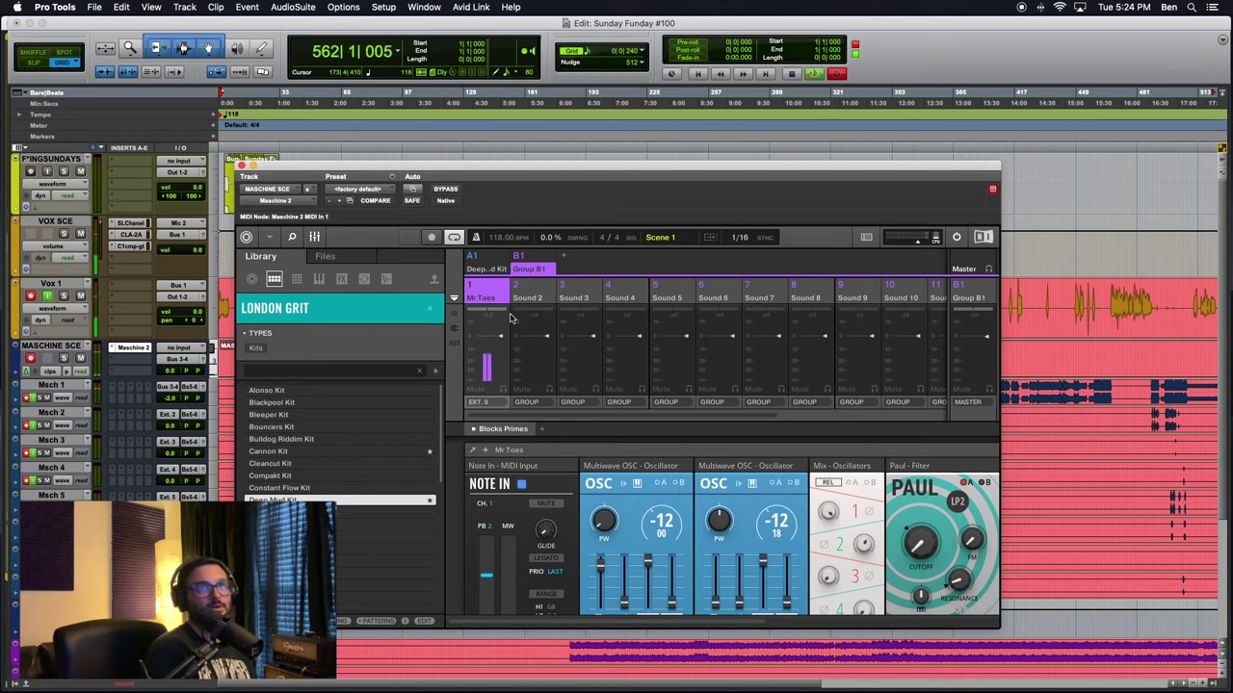
Compare the mixer channels of Deep Mud Kit and Group B1 in Maschine
left_click(490, 269)
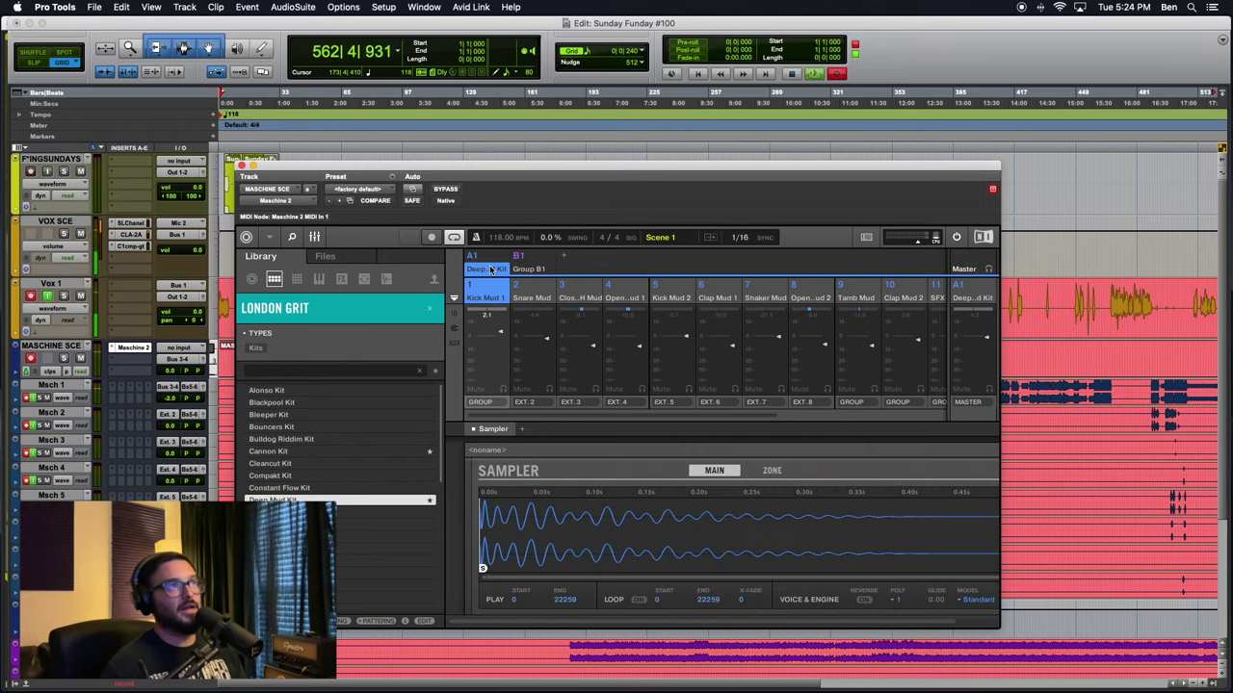
left_click(530, 269)
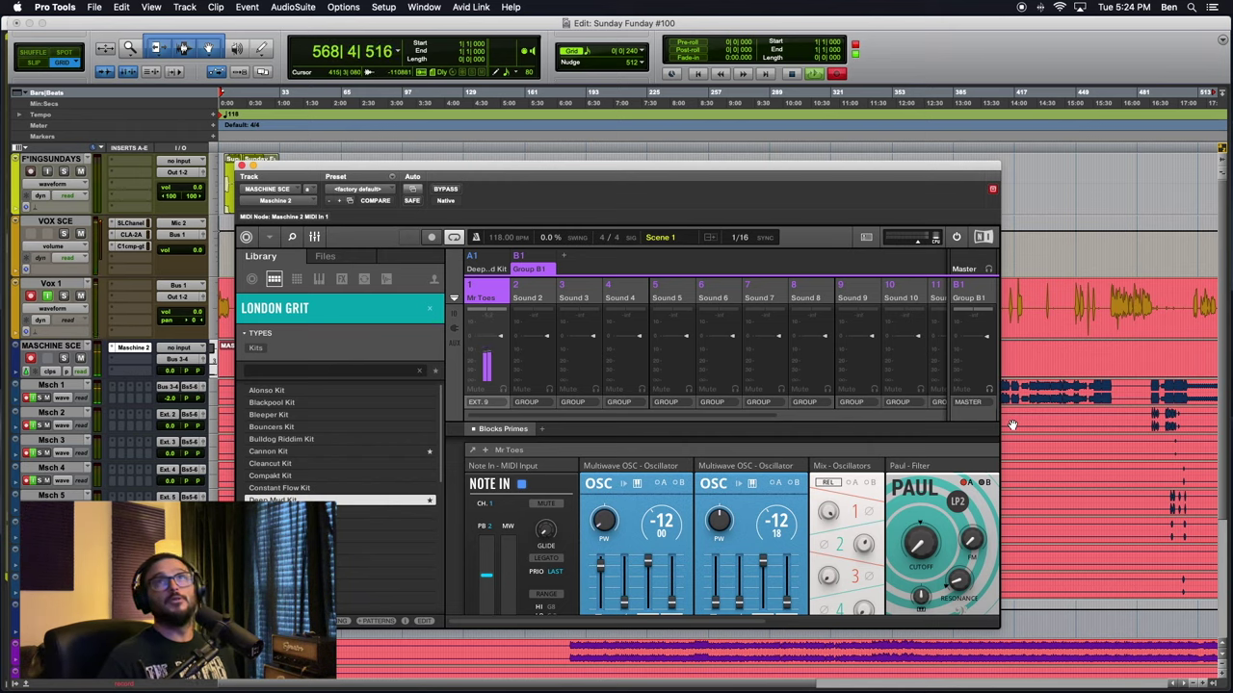
key("r")
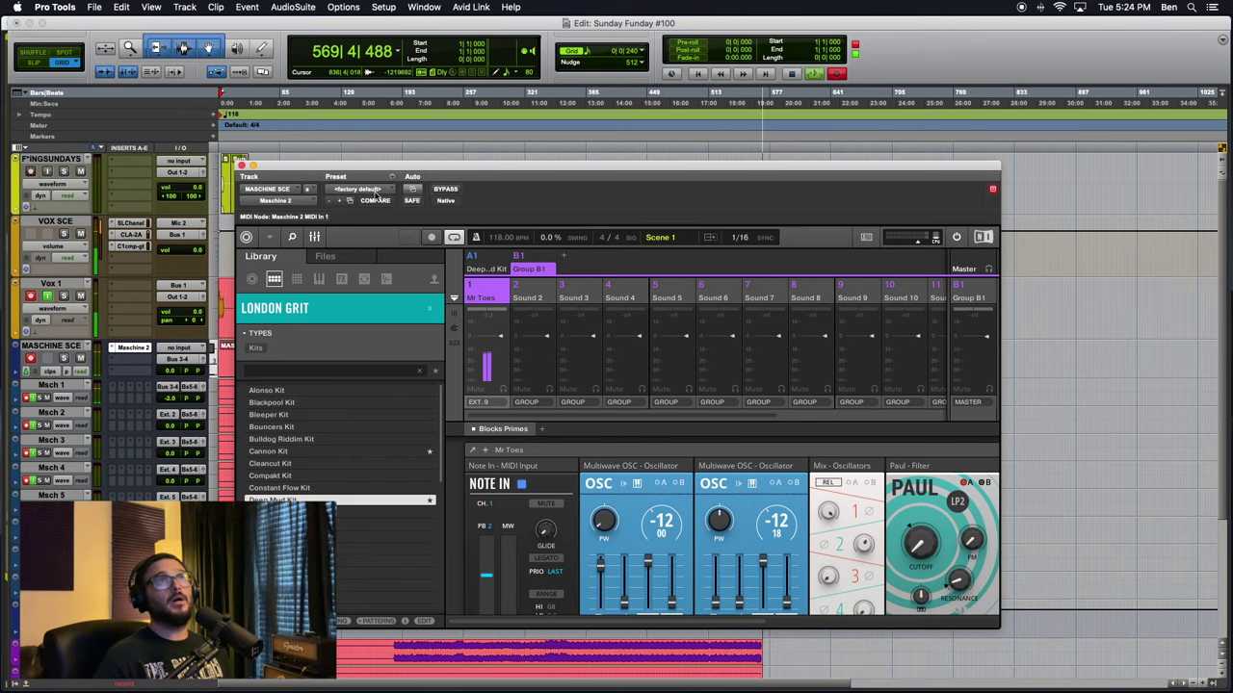
left_click(491, 270)
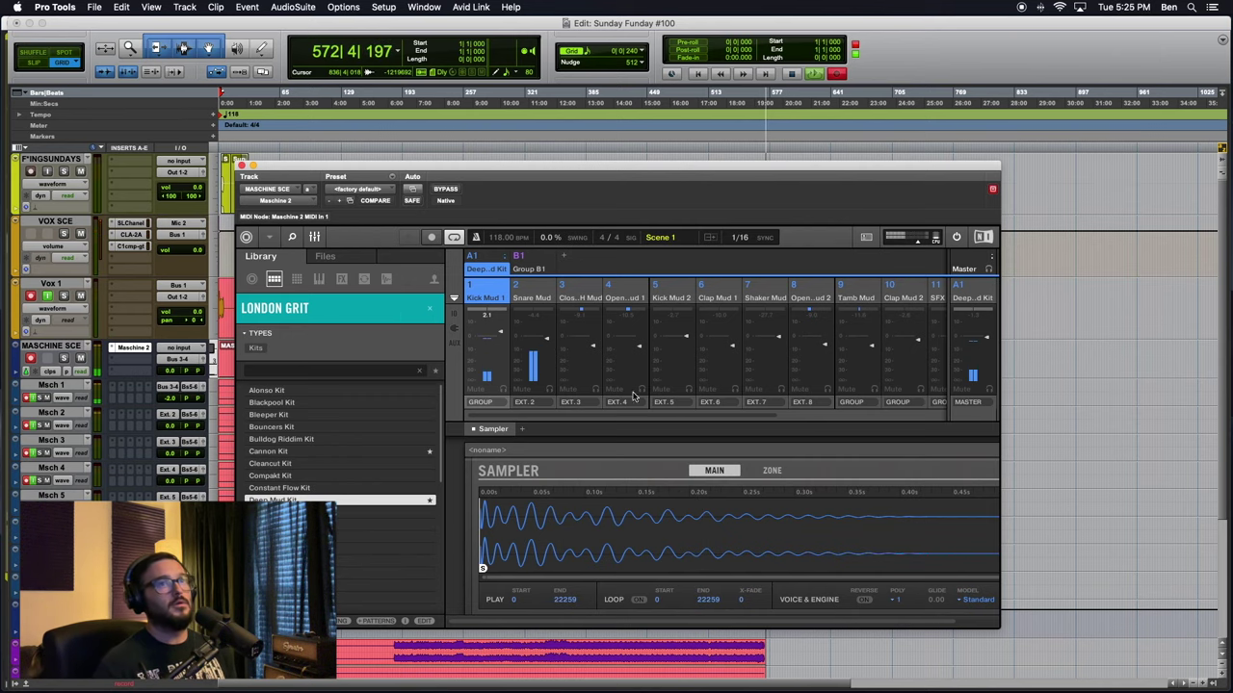
Create a pattern for Deep Mud Kit in Scene 1 and show all four bars in the pattern editor
left_click(318, 237)
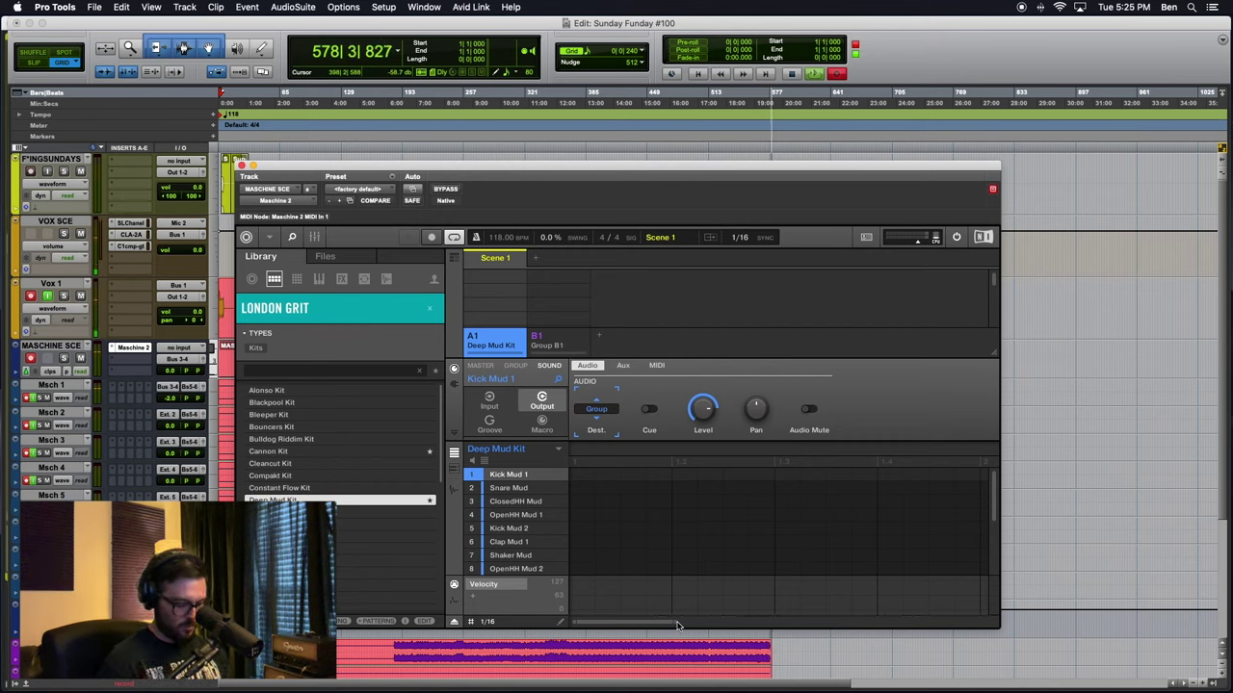
left_click(502, 275)
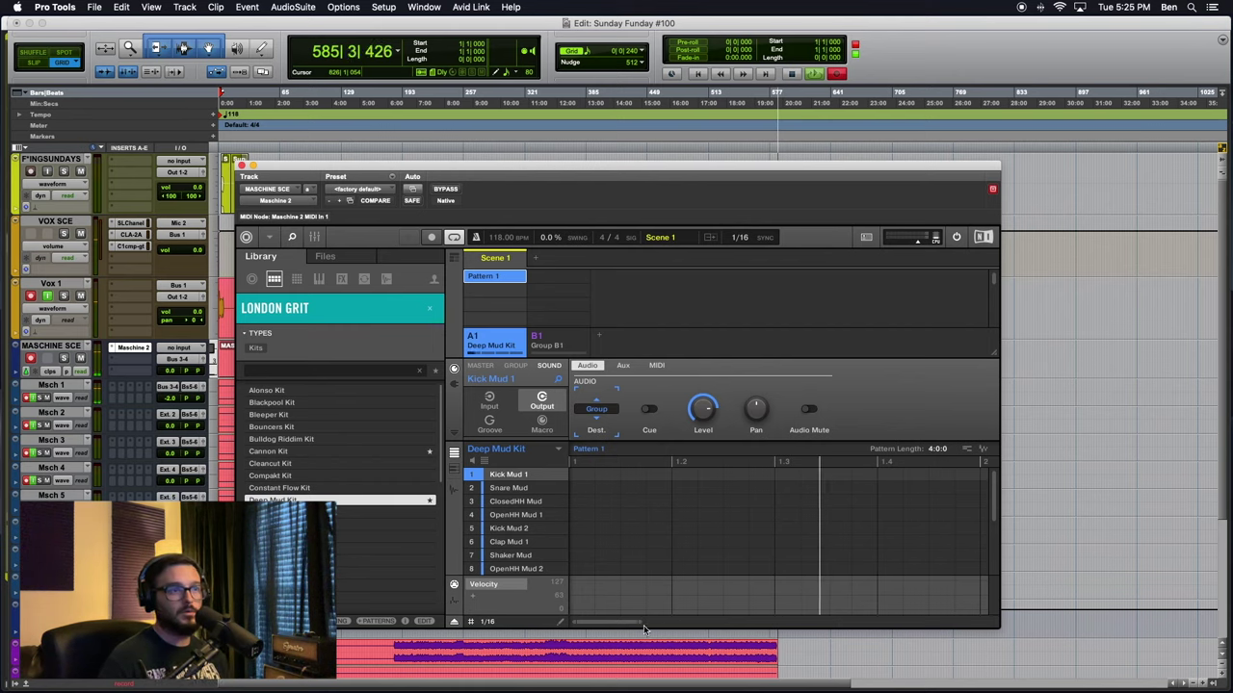
left_click_drag(643, 625, 850, 626)
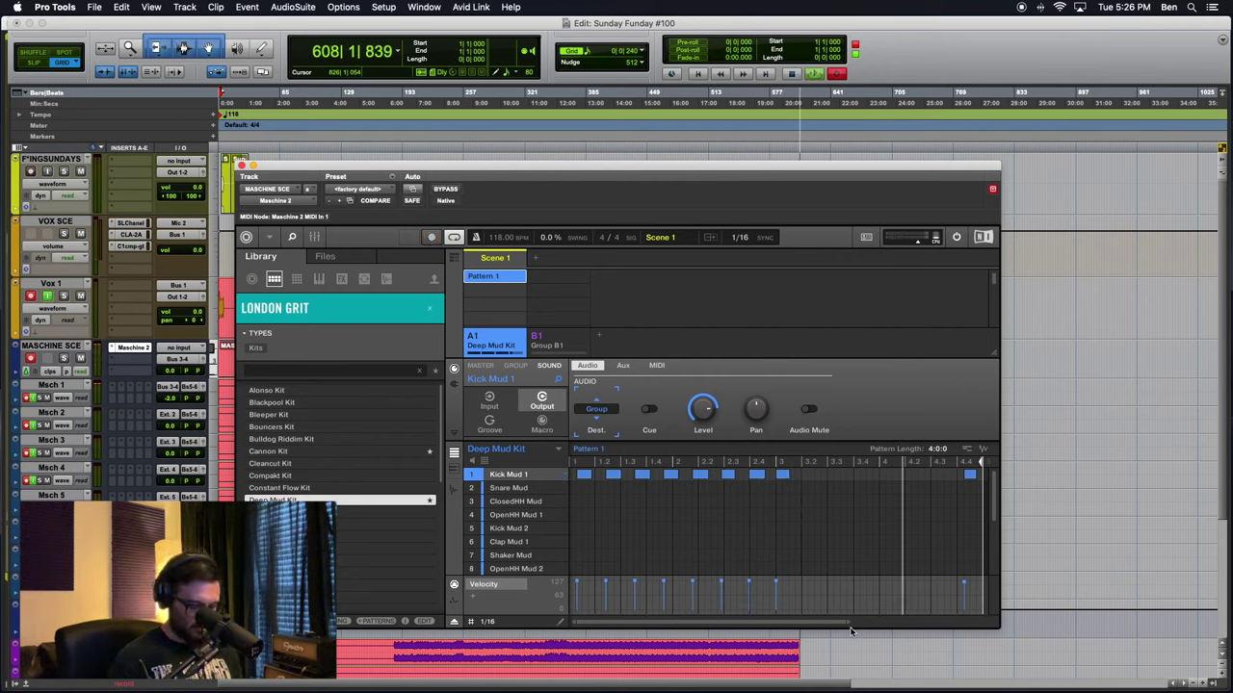
Undo the Kick Mud 1 take, record a new one across the pattern, and add a kick note on the first beat
key("super+z")
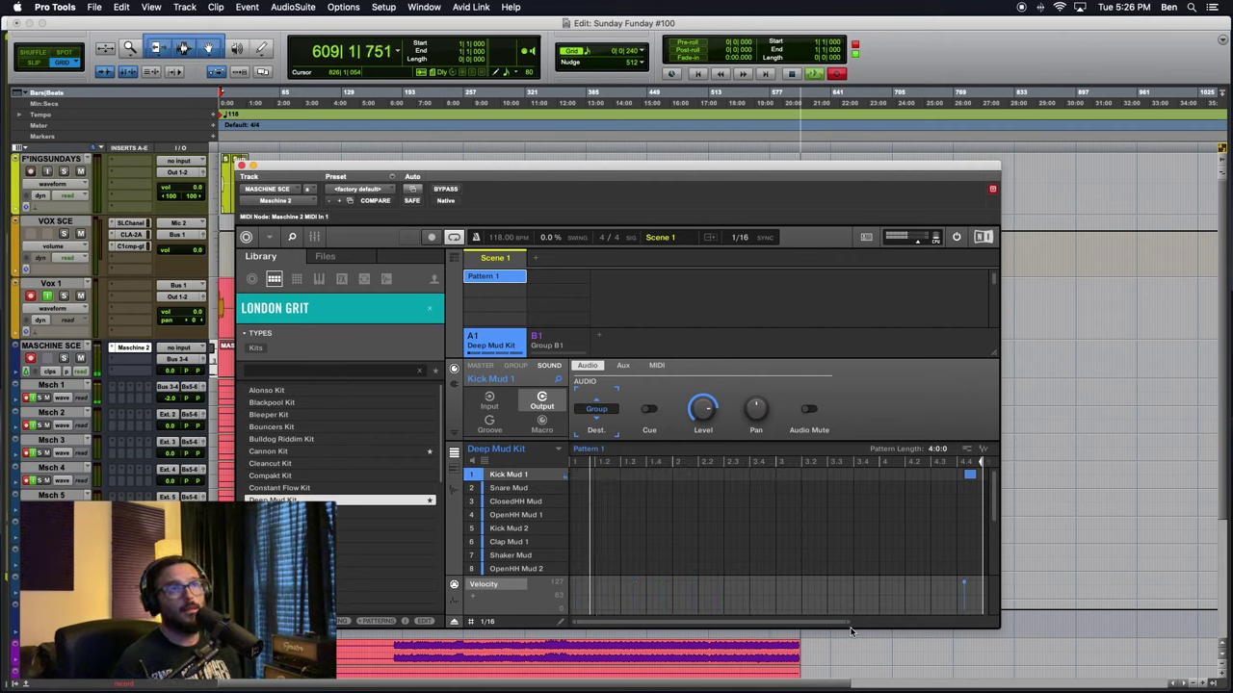
key("r")
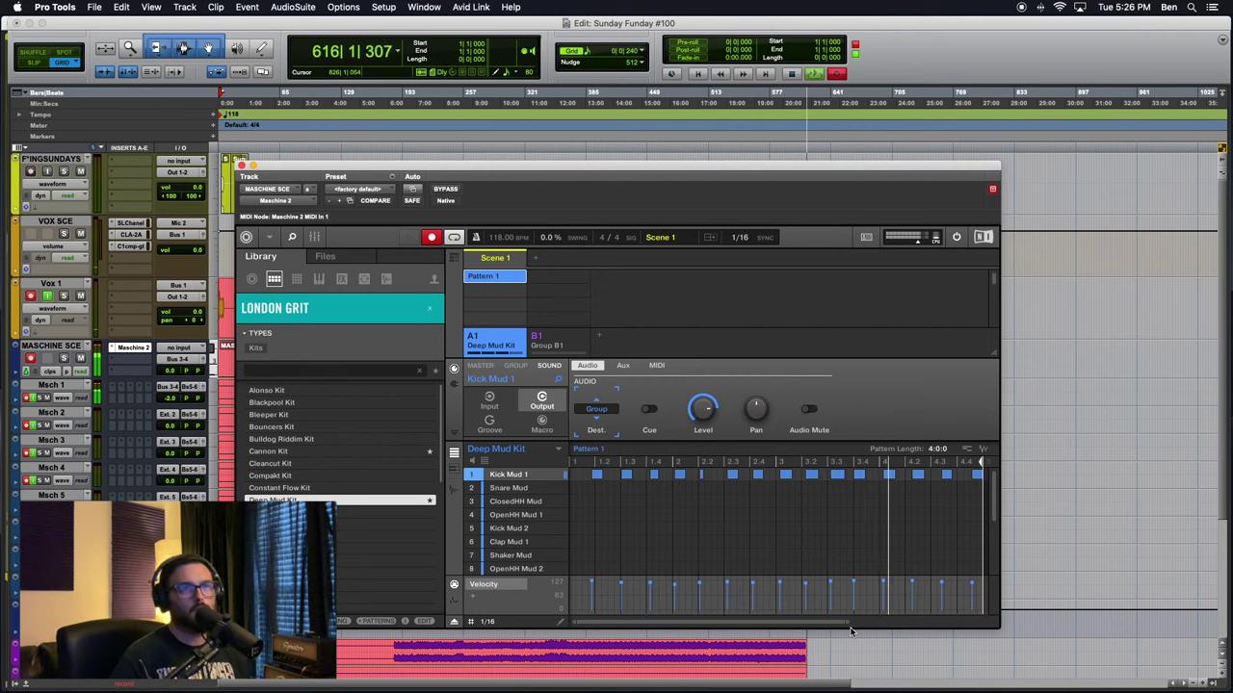
left_click(580, 479)
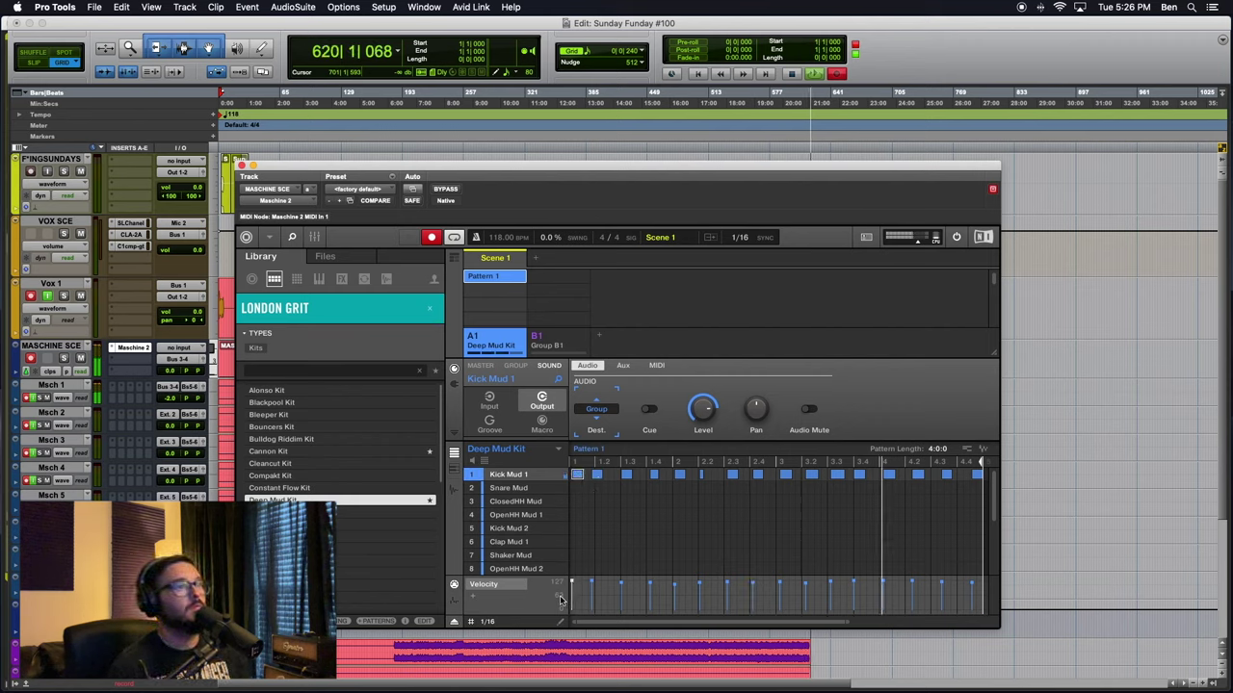
Align the off-grid Kick Mud 1 notes with their beats, from beat 1.4 through beat 4.4 of the pattern
left_click_drag(596, 494, 986, 477)
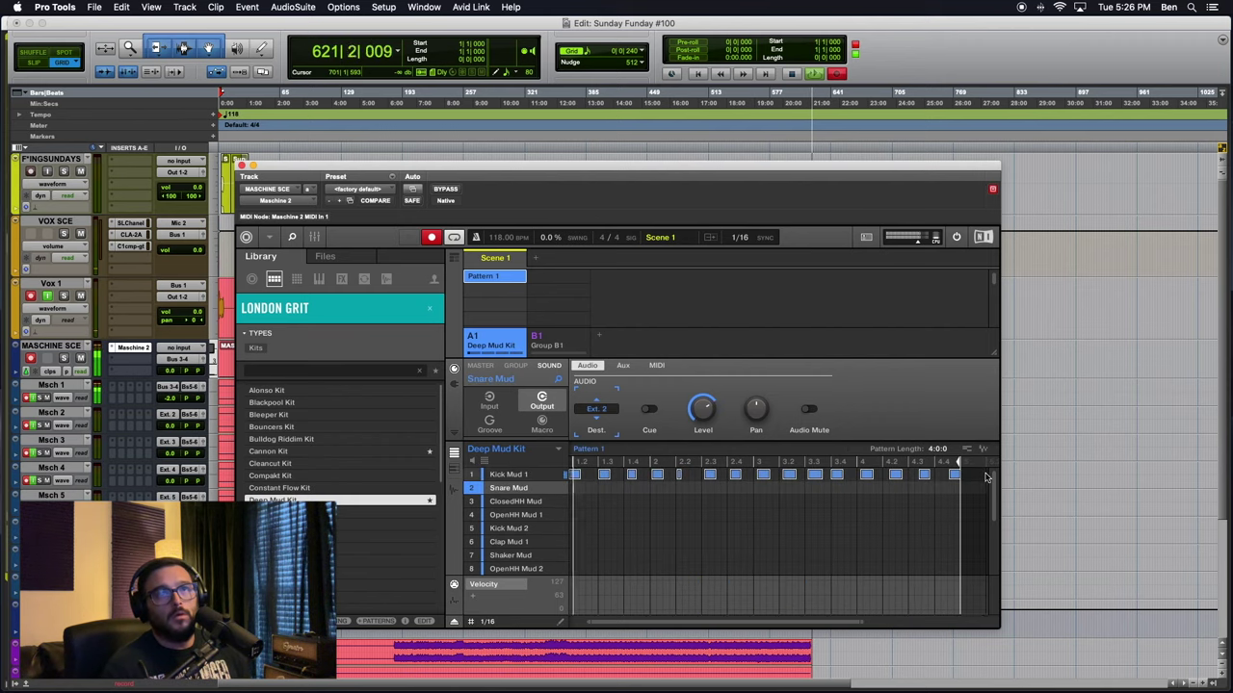
left_click(640, 502)
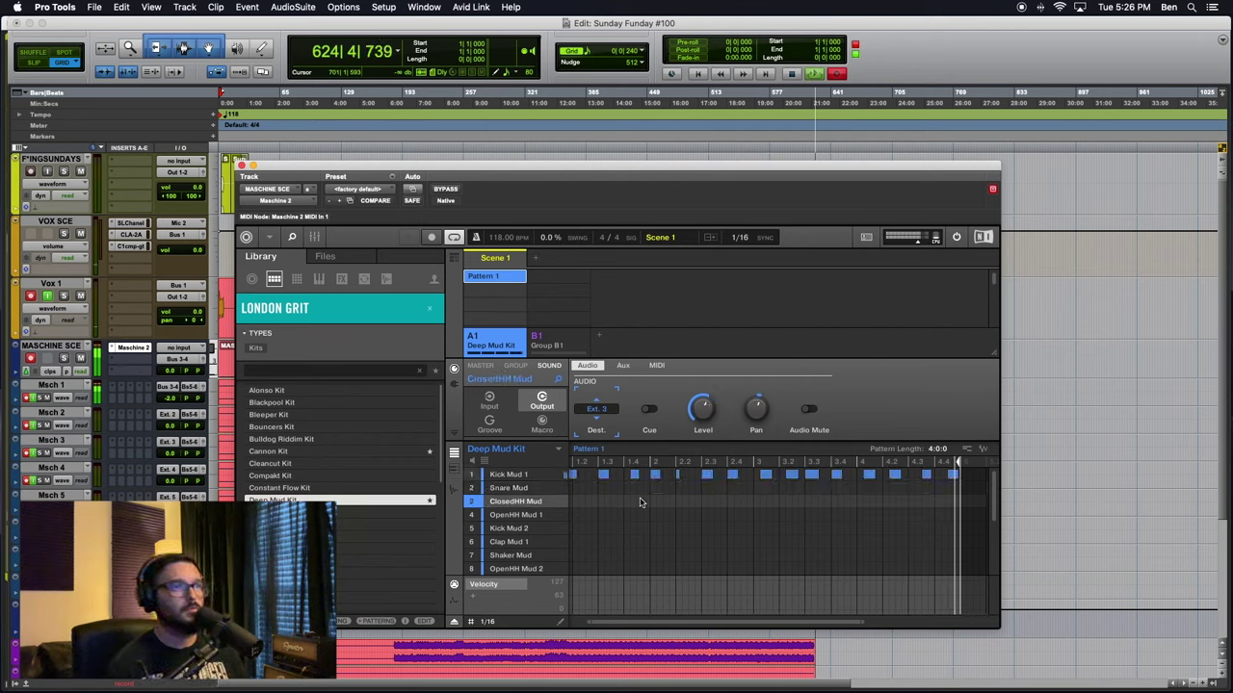
left_click(635, 474)
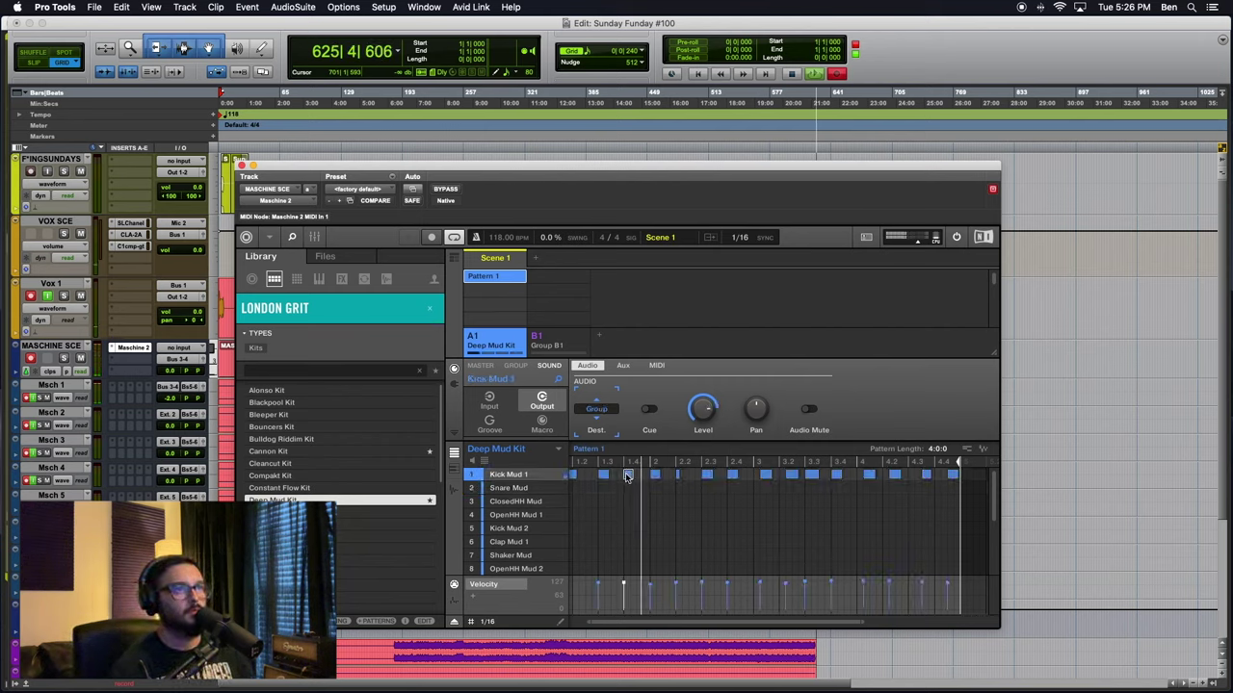
left_click(680, 474)
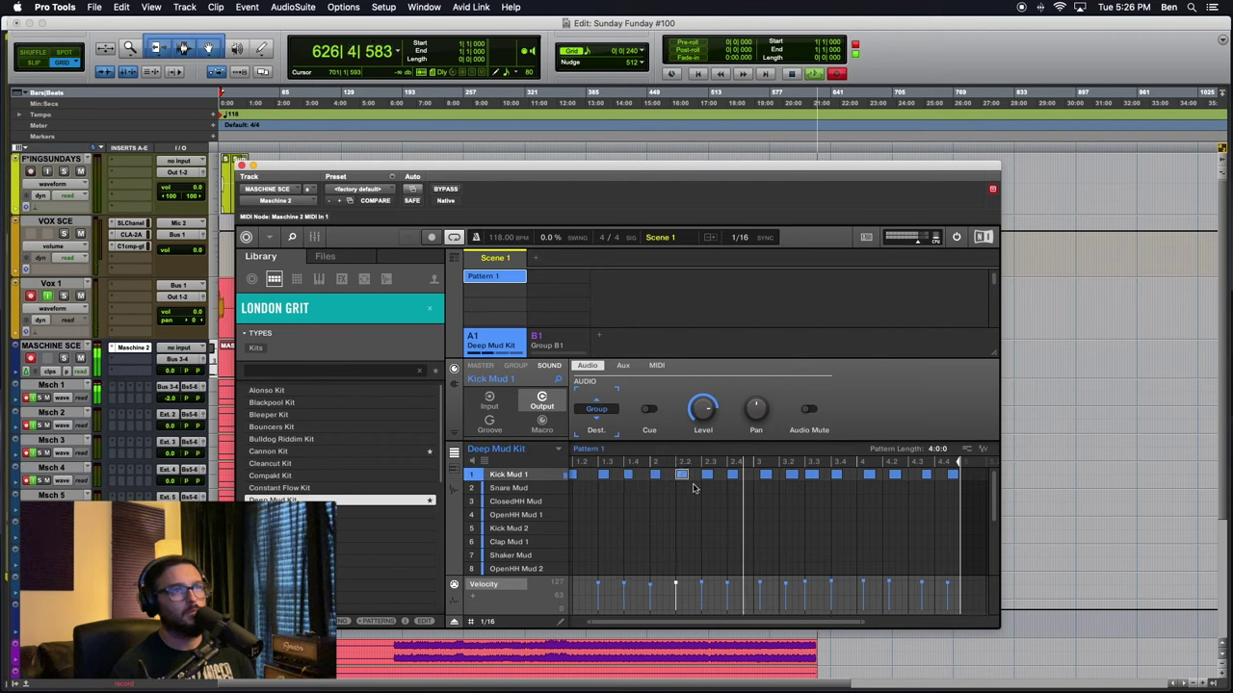
left_click(765, 475)
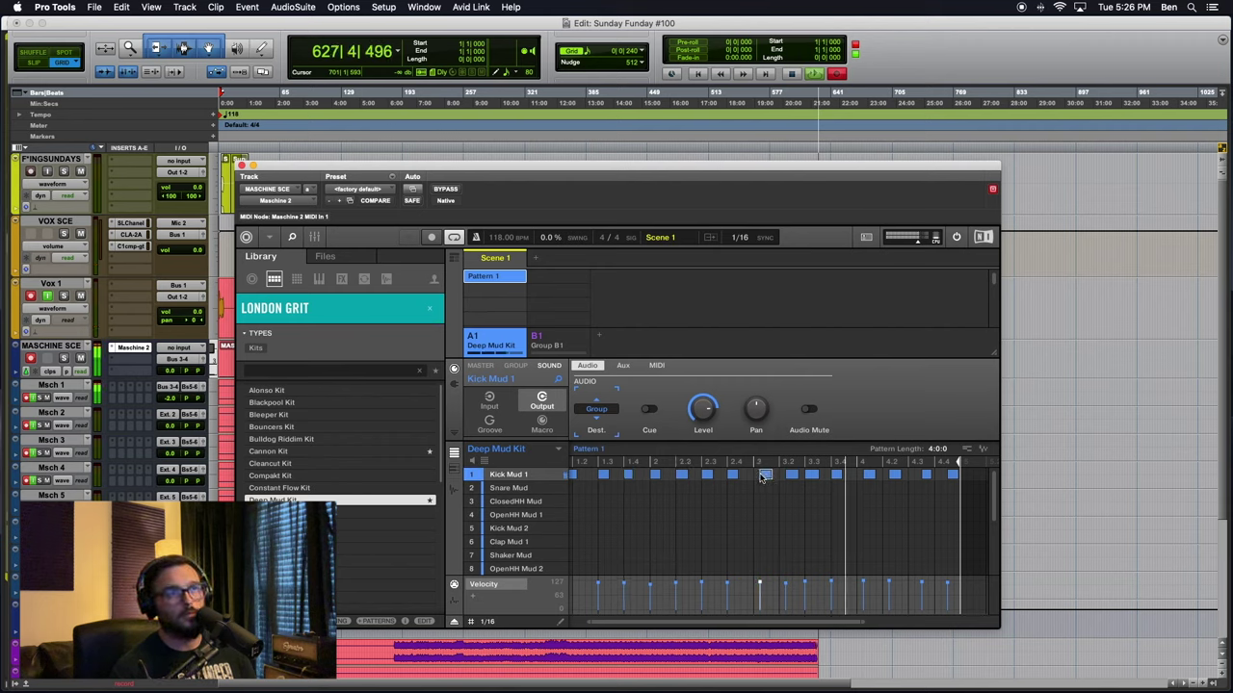
left_click(791, 475)
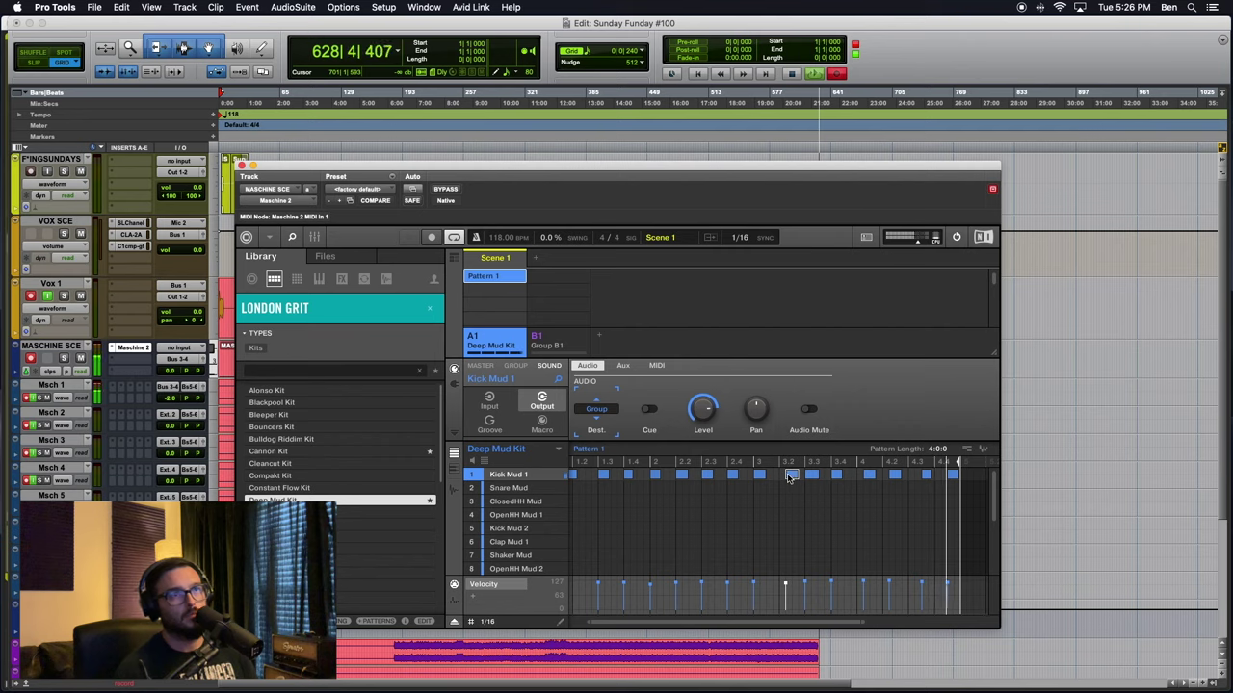
left_click_drag(789, 478, 786, 477)
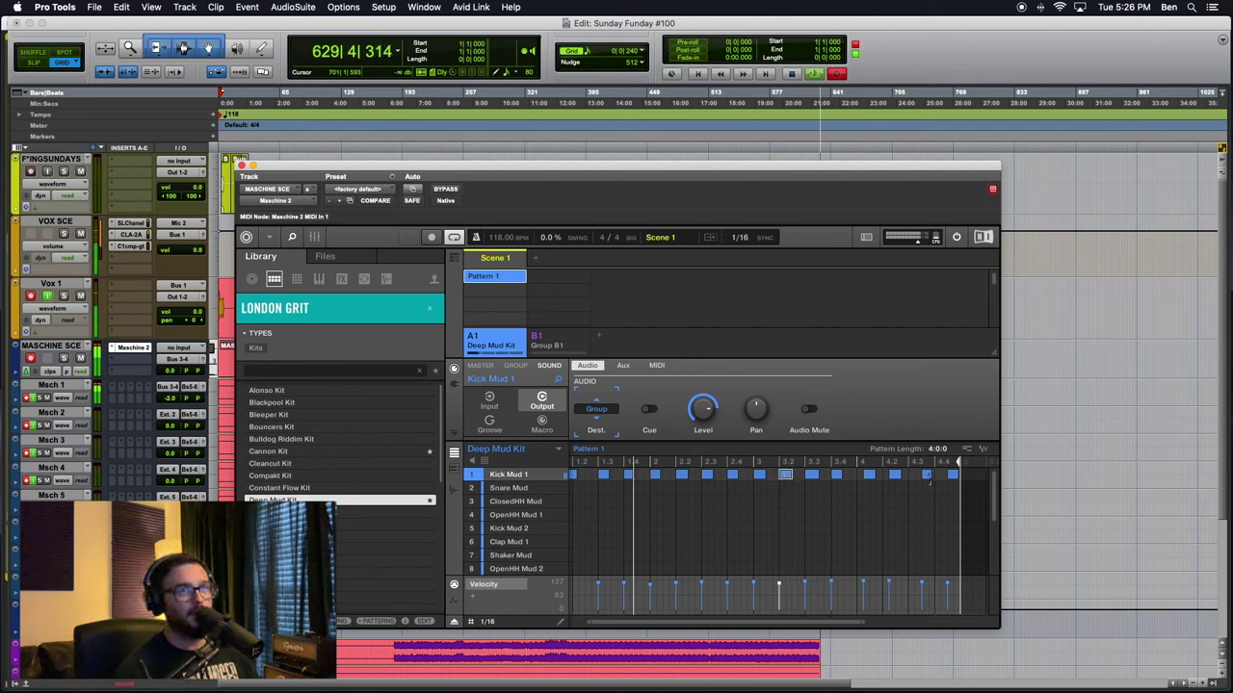
left_click_drag(909, 505, 913, 479)
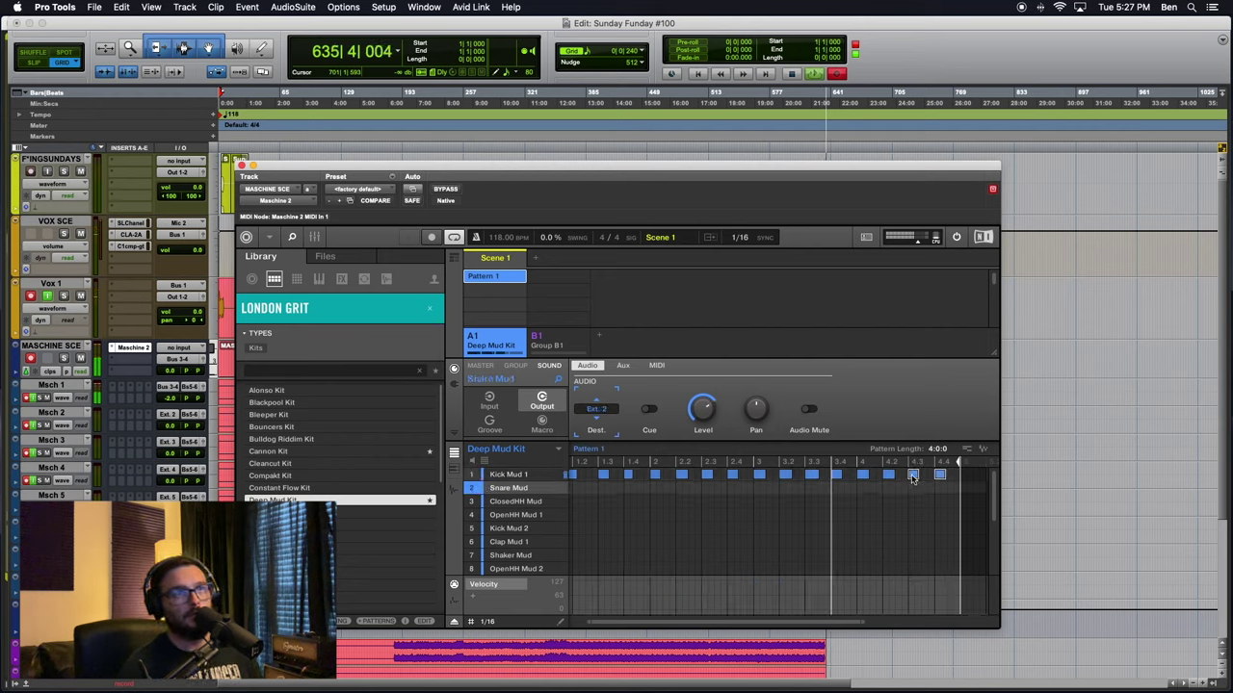
Shift the first two Kick Mud 1 notes onto beats 1 and 1.2, and select all the kick notes
left_click_drag(596, 507, 592, 480)
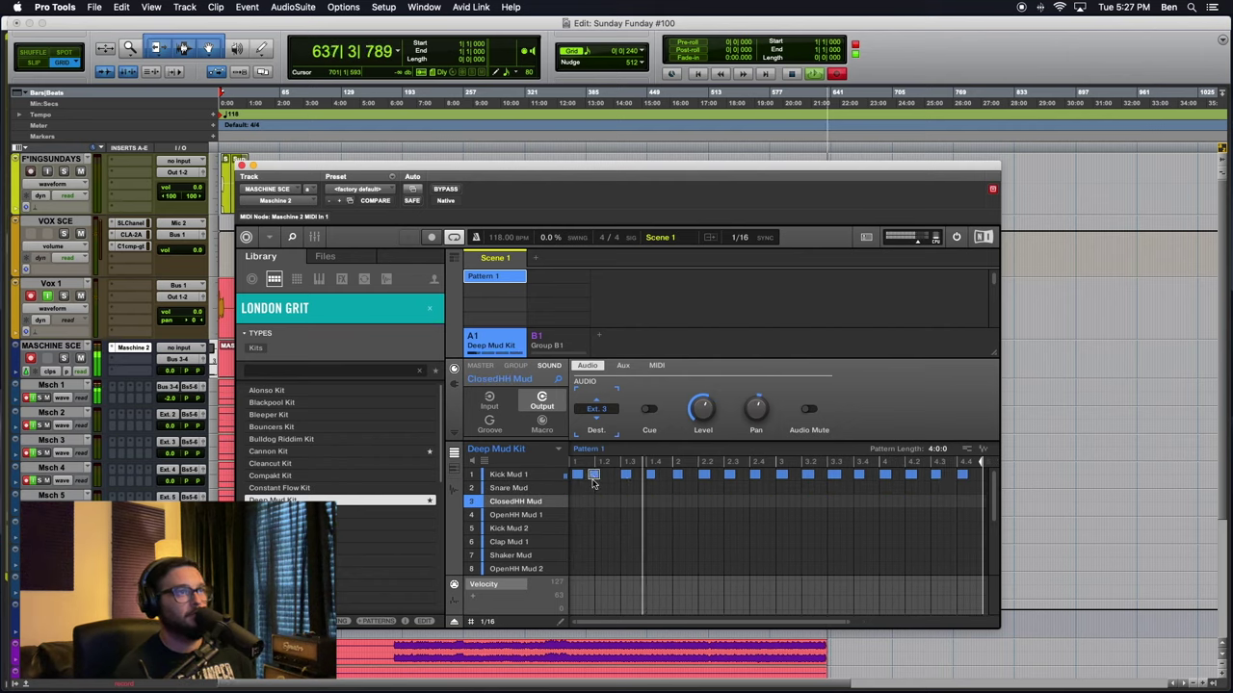
left_click(594, 478)
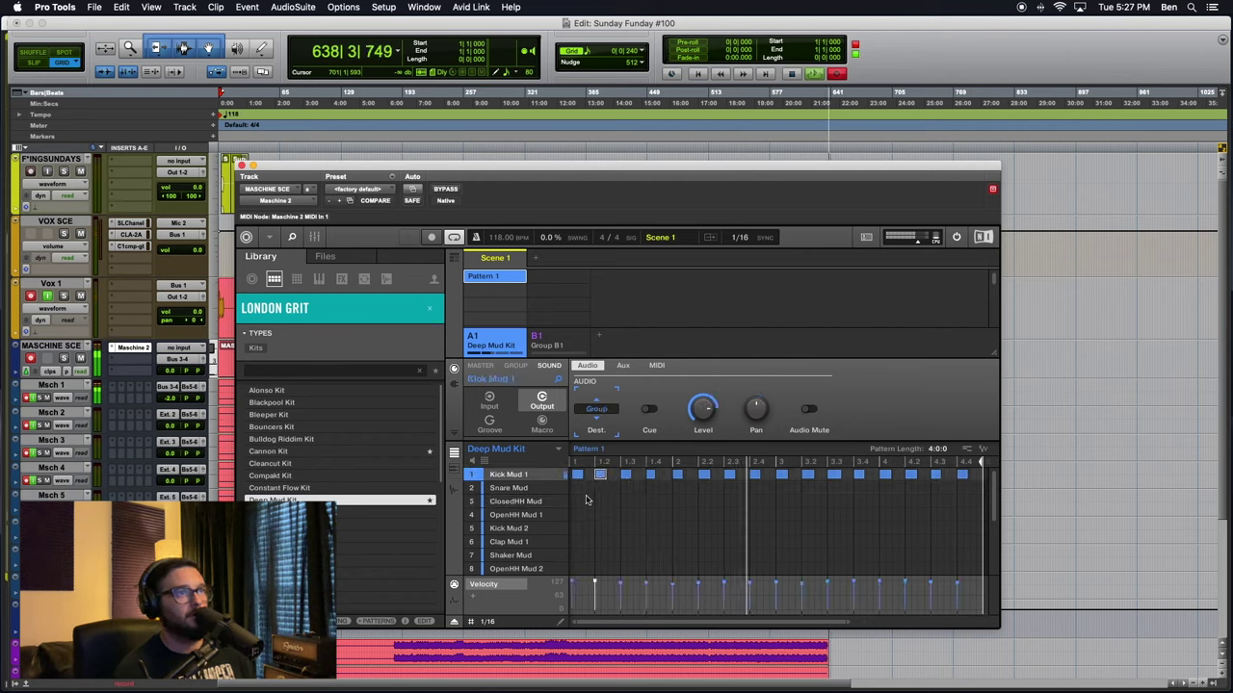
left_click_drag(582, 493, 578, 477)
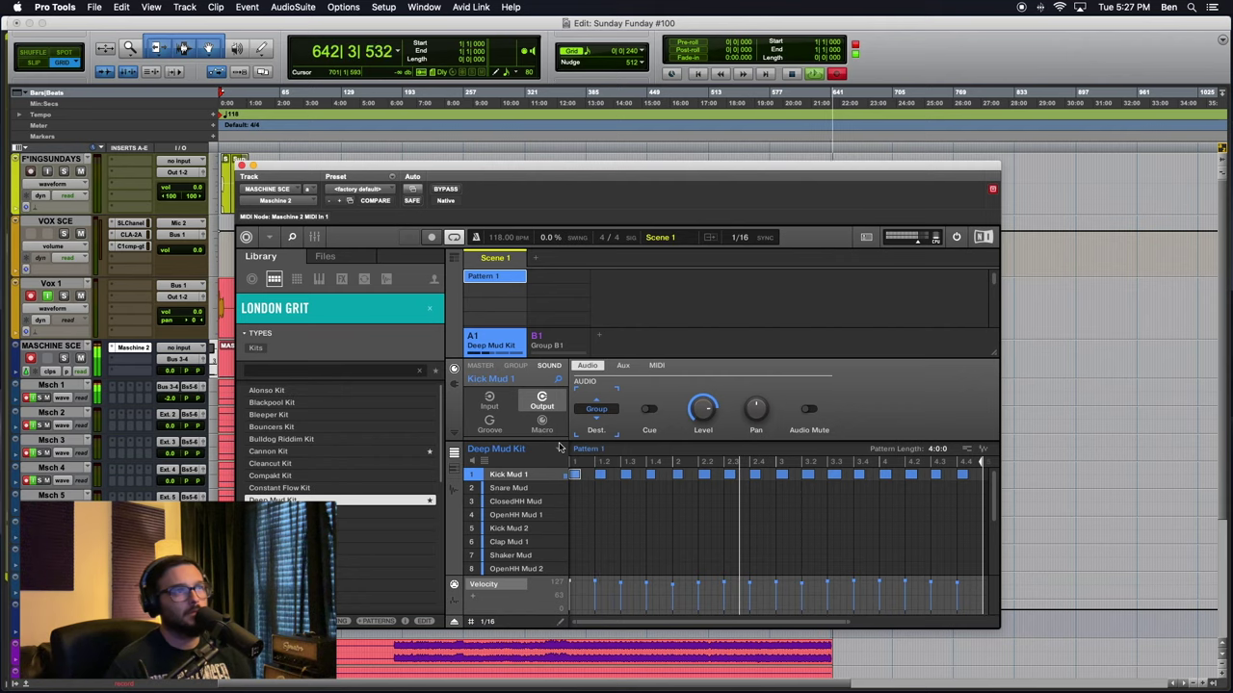
left_click_drag(575, 493, 998, 472)
scroll(782, 526, "left", 3)
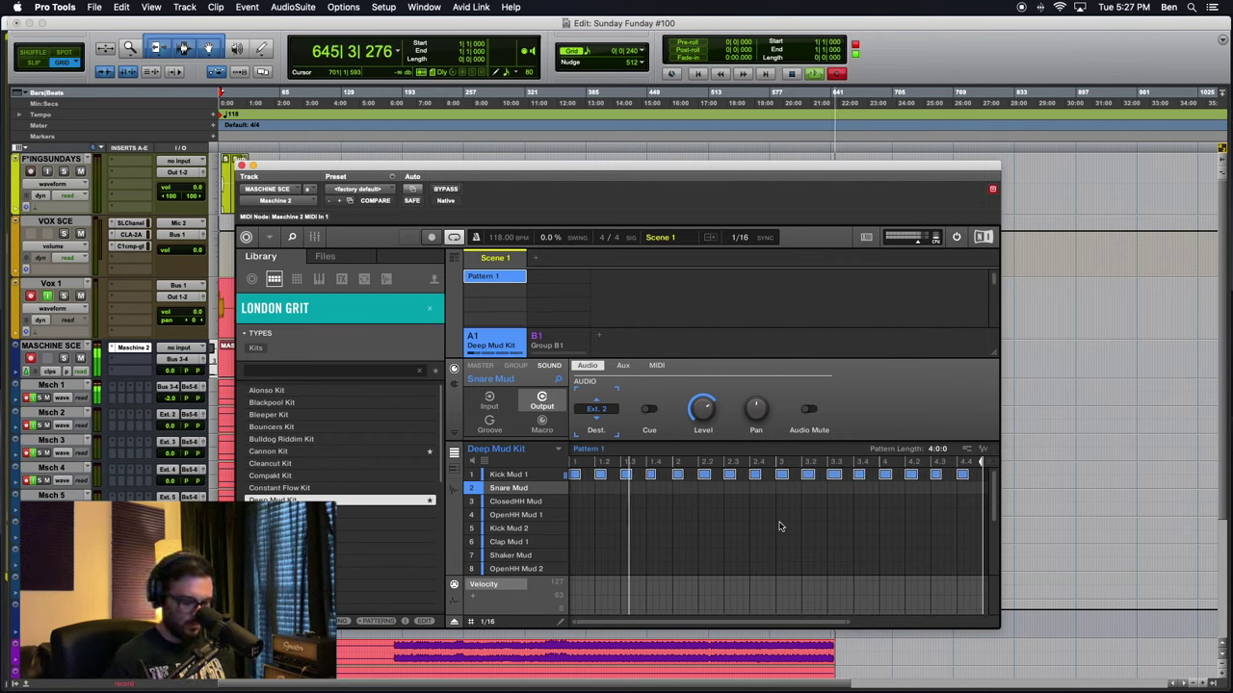
Show the step sequencer of the Mr Toes Blocks Primes instrument in Group B1, with the library browser hidden
left_click(569, 346)
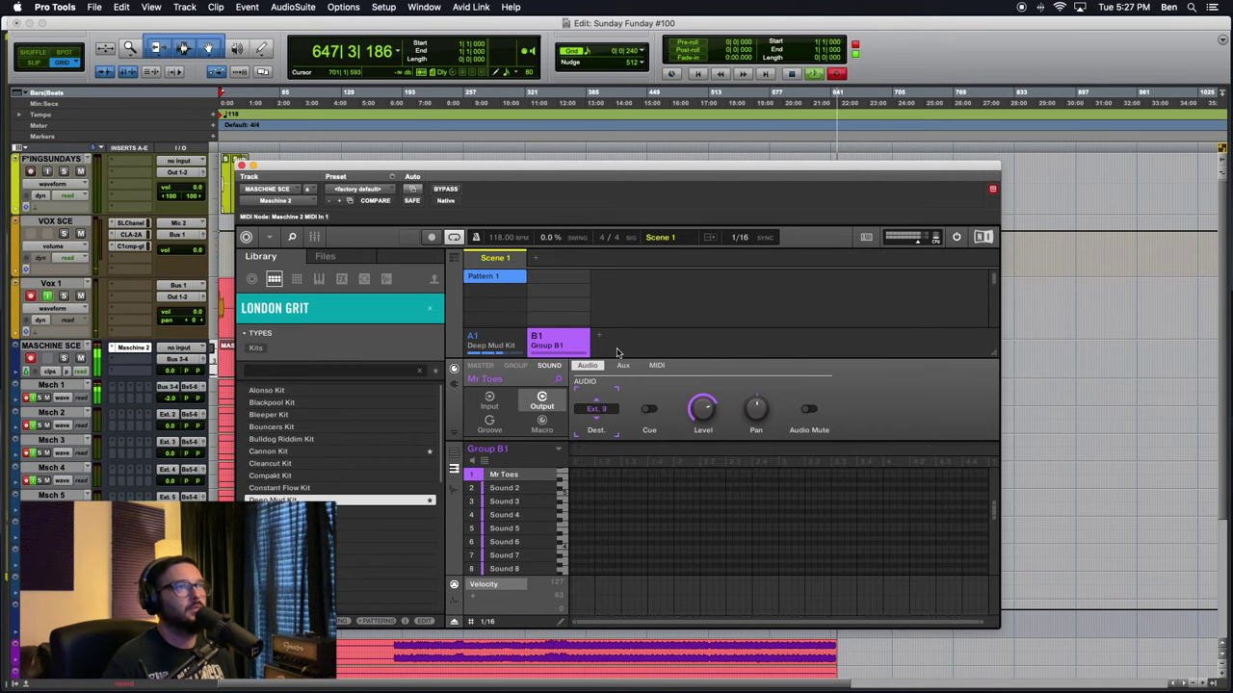
left_click(316, 237)
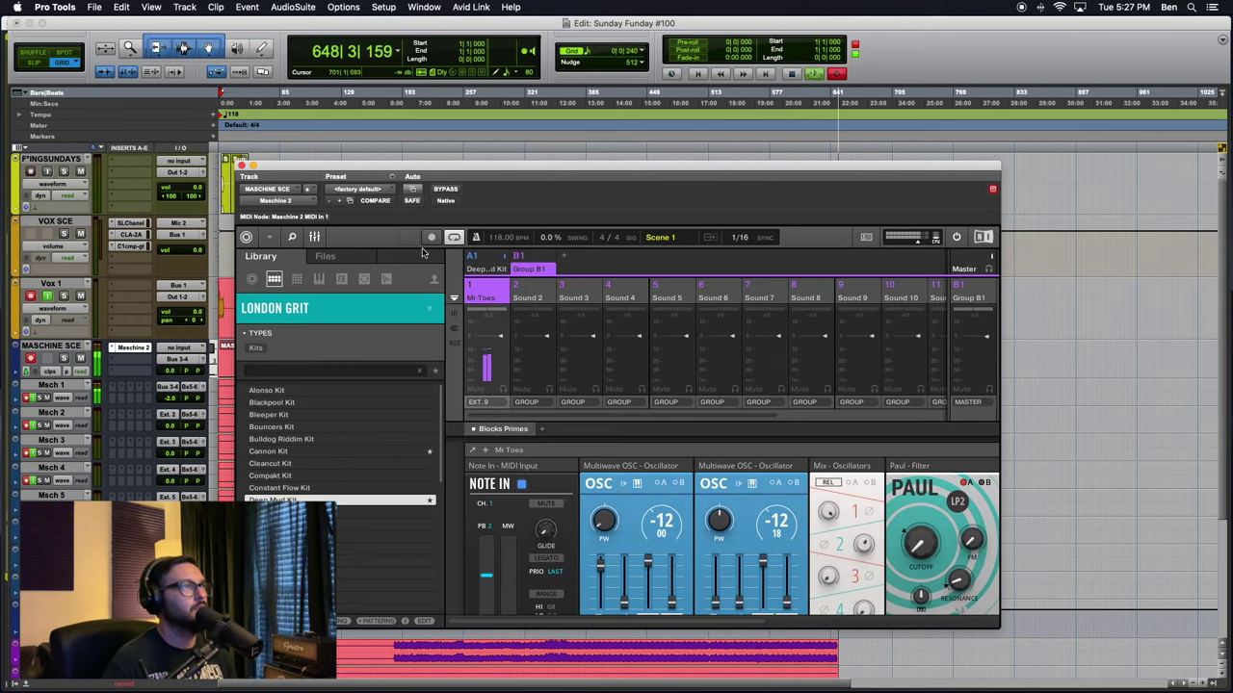
left_click(291, 238)
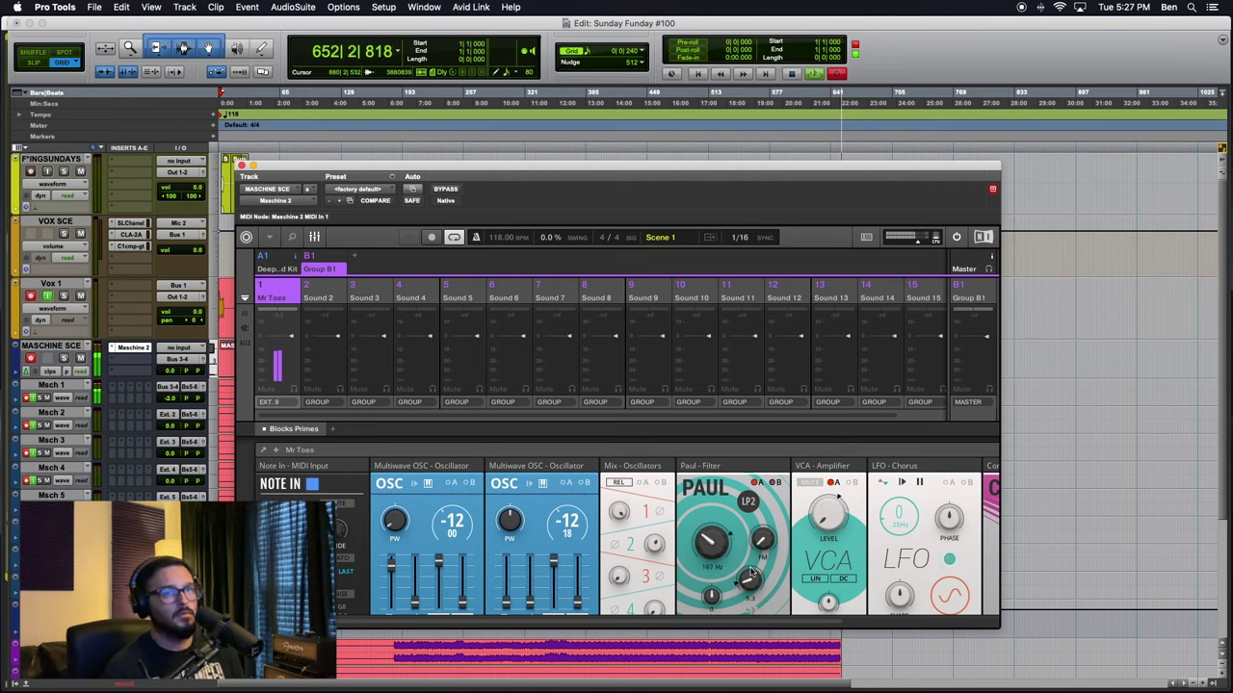
left_click_drag(731, 625, 919, 617)
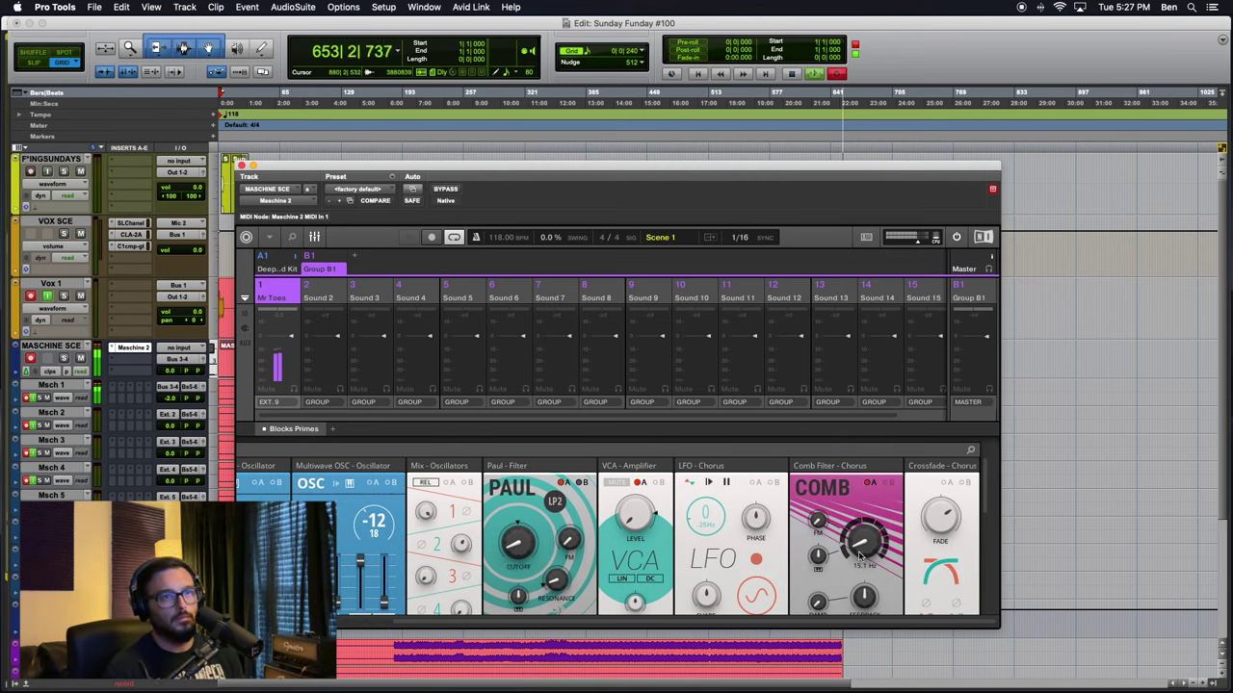
left_click_drag(985, 479, 989, 571)
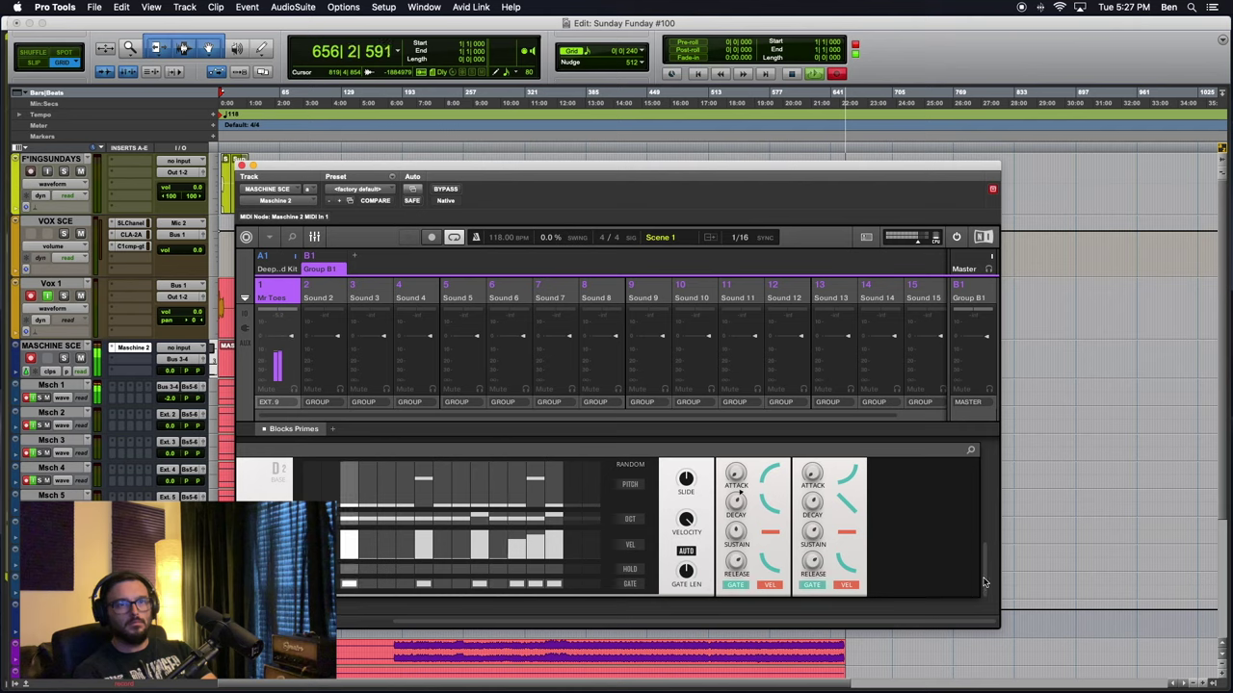
mouse_move(984, 583)
left_mouse_down()
mouse_move(993, 475)
mouse_move(986, 578)
left_mouse_up()
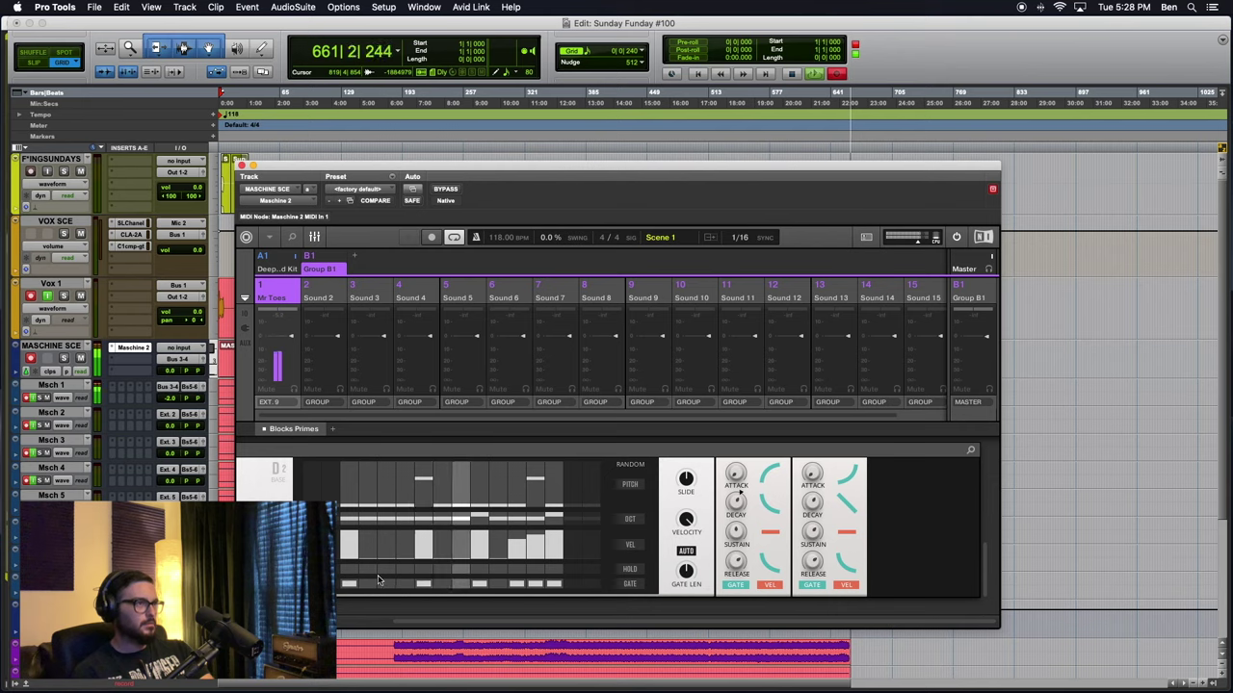
Move the Mr Toes sequencer's first gate to step 2 and raise that step's pitch
left_click(373, 586)
left_click(355, 586)
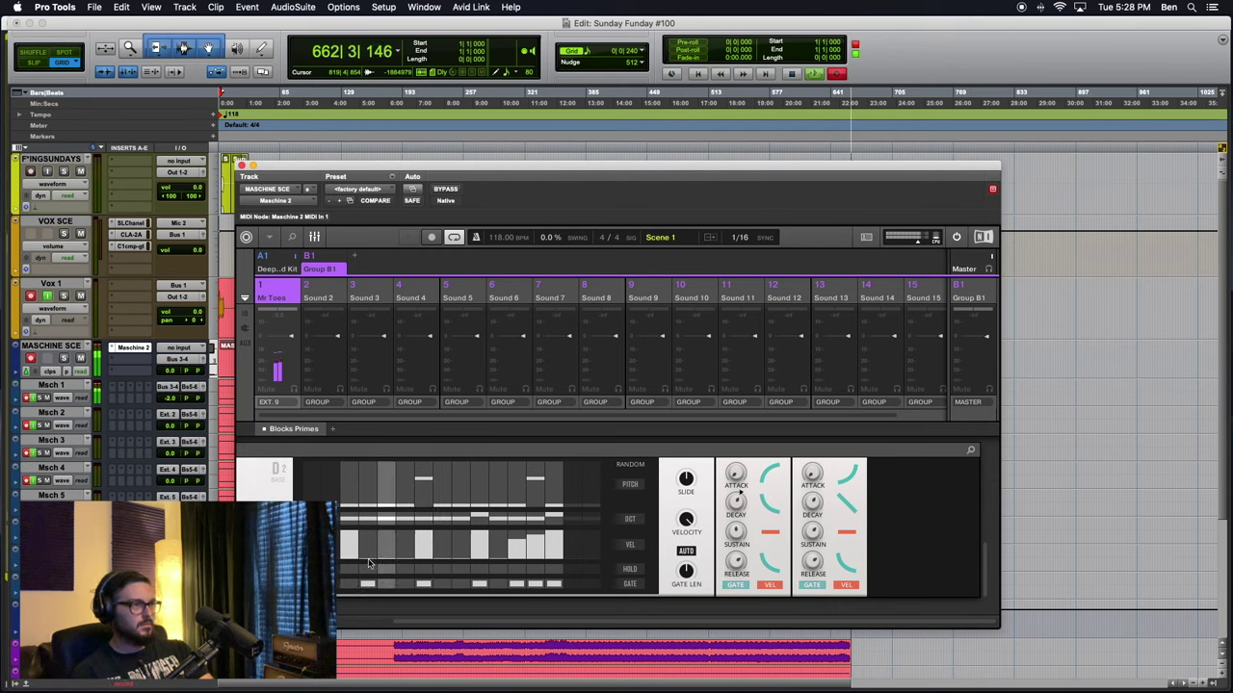
left_click(364, 479)
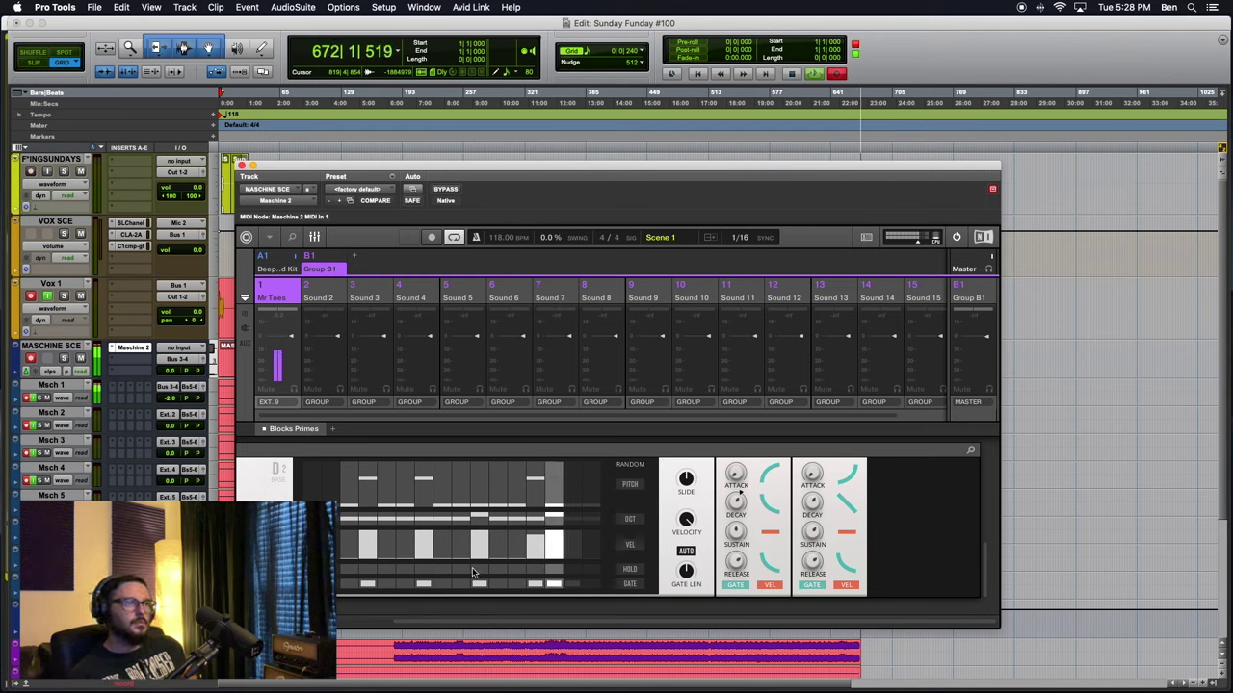
Enable the gates on steps 6 and 9 of the Mr Toes sequencer and raise step 6's velocity and pitch
left_click(440, 584)
left_click(498, 585)
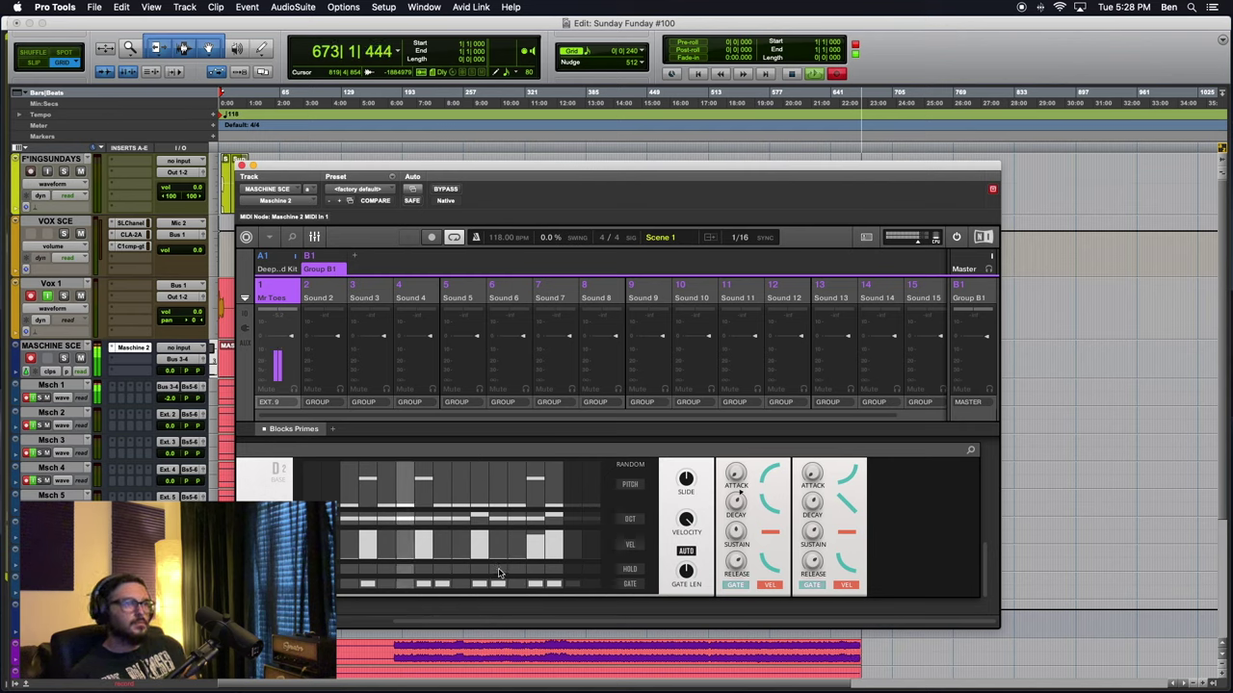
mouse_move(499, 558)
left_mouse_down()
mouse_move(498, 531)
mouse_move(439, 485)
left_mouse_up()
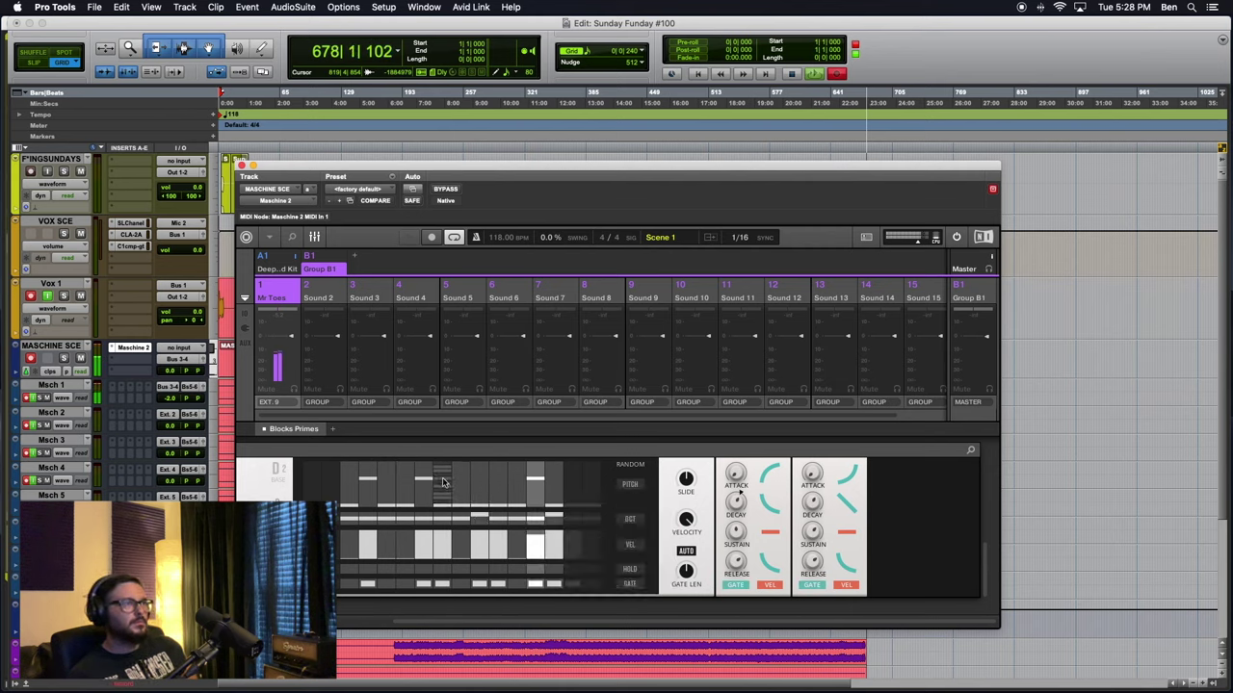
Disable the gates on steps 5 and 8 of the Mr Toes sequencer and lower step 5's pitch to the minimum
left_click(425, 586)
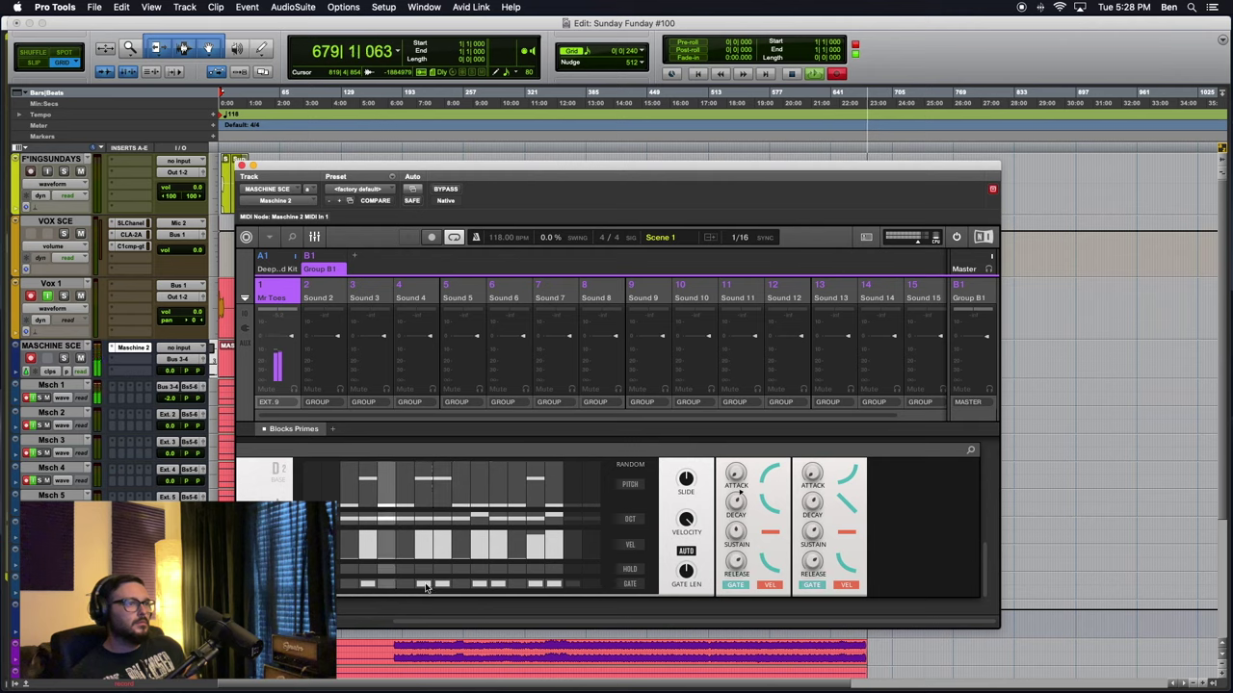
left_click_drag(425, 480, 425, 508)
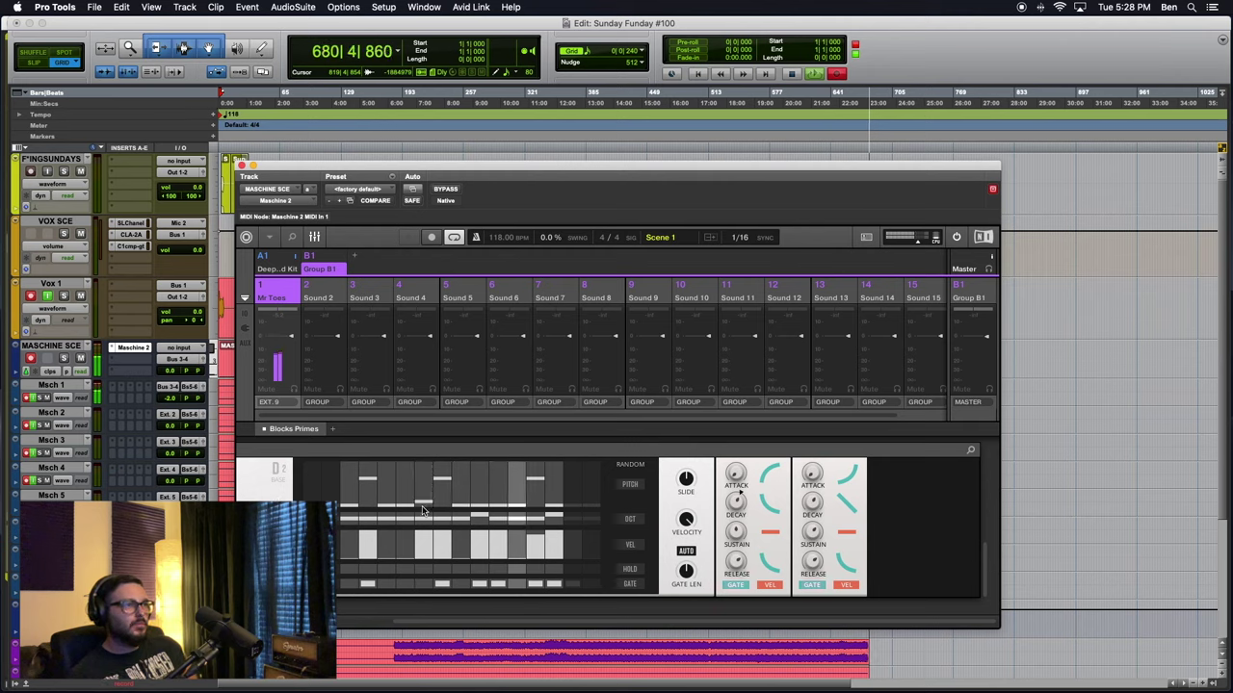
left_click(486, 585)
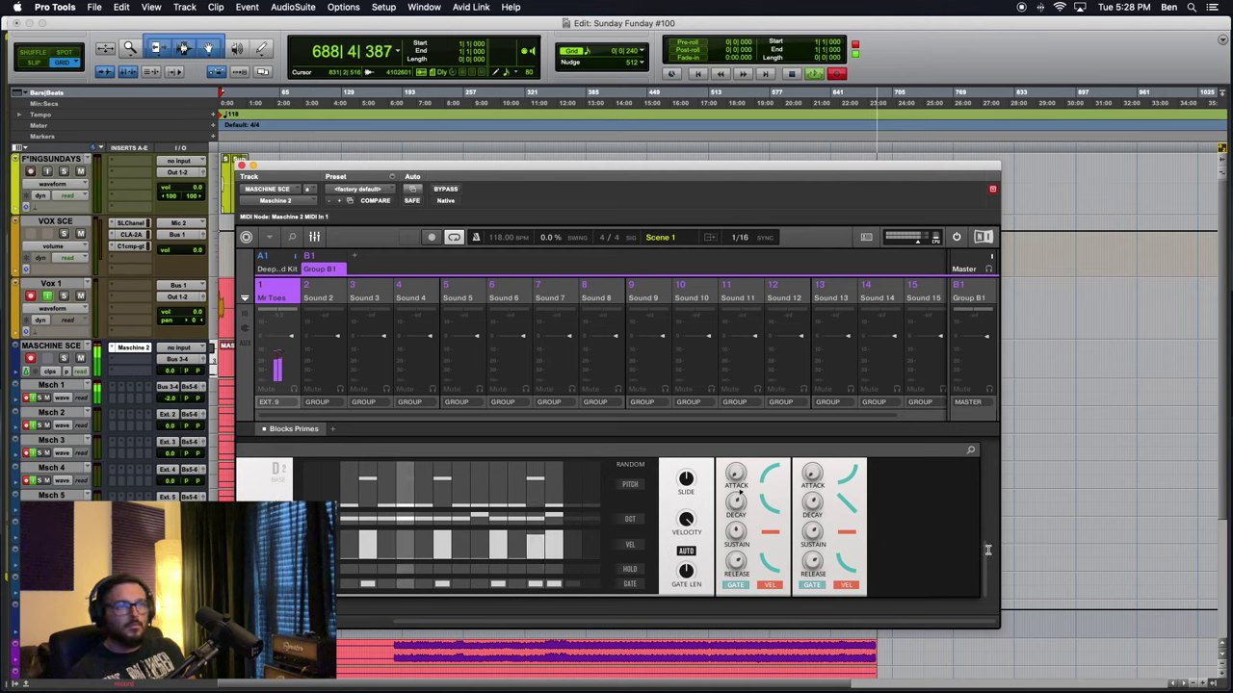
Switch the Mr Toes Shift Sequencer to Range mode and shift the 12-step pitch, octave, velocity, hold and gate ranges one step later
left_click_drag(984, 558, 985, 547)
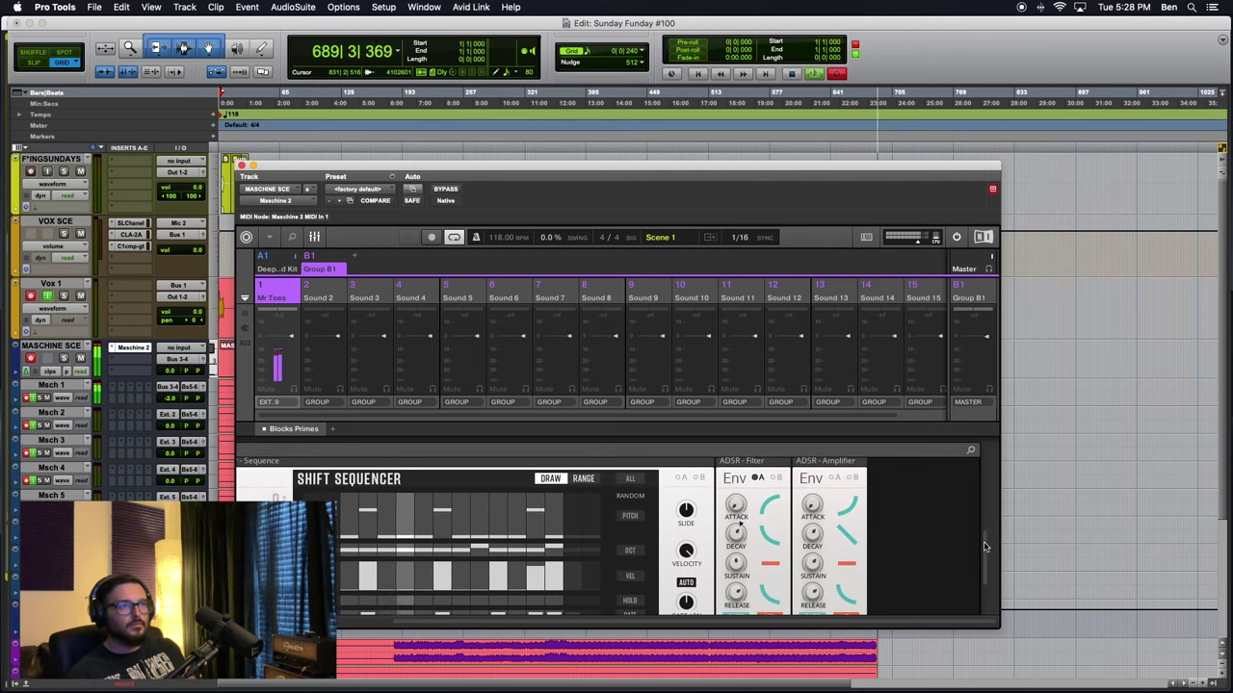
left_click(583, 478)
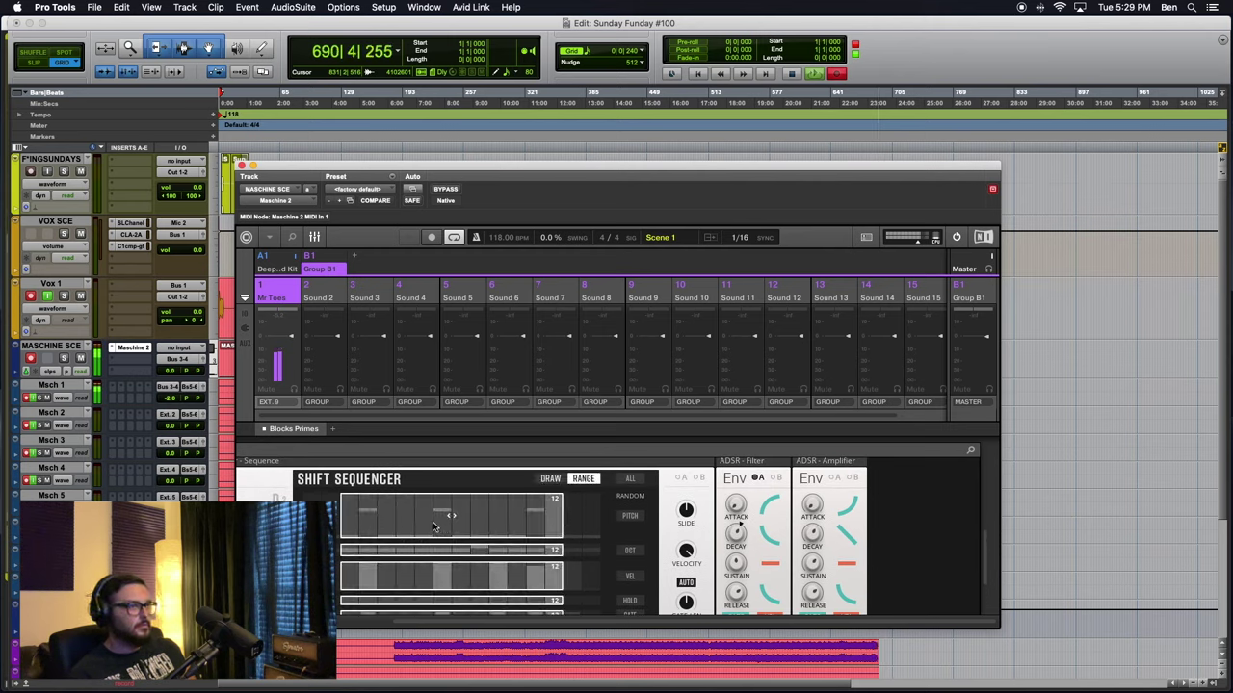
left_click_drag(469, 524, 488, 575)
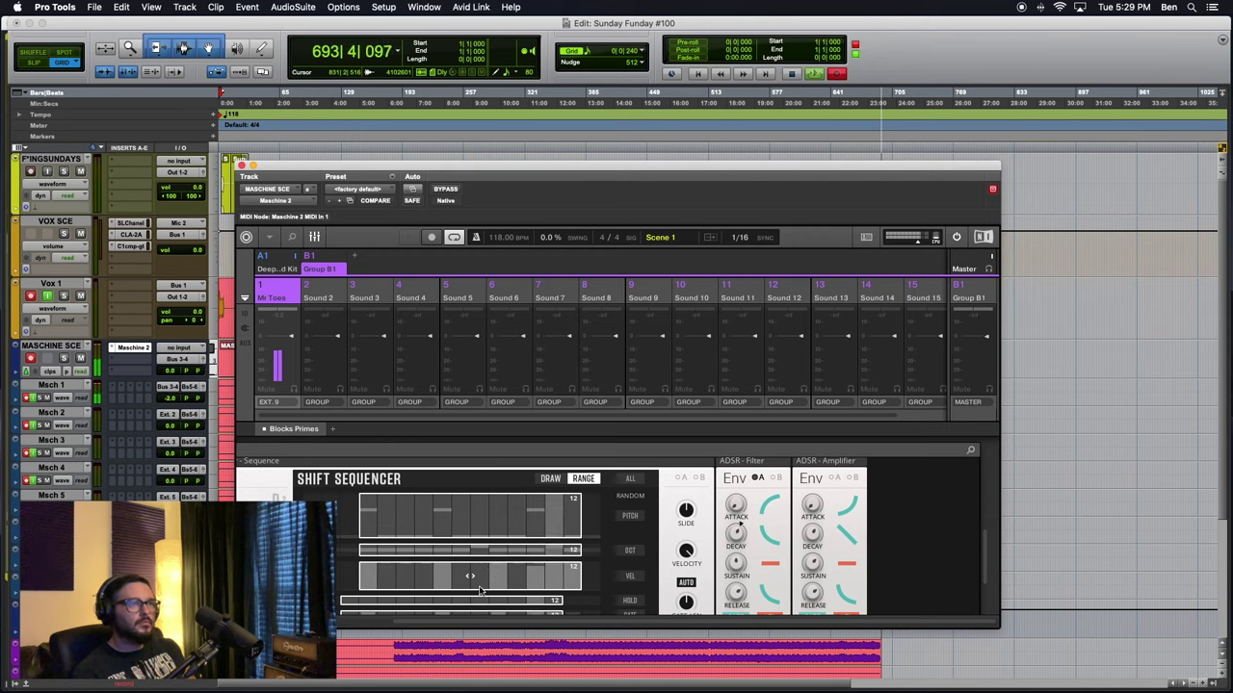
left_click_drag(478, 603, 496, 603)
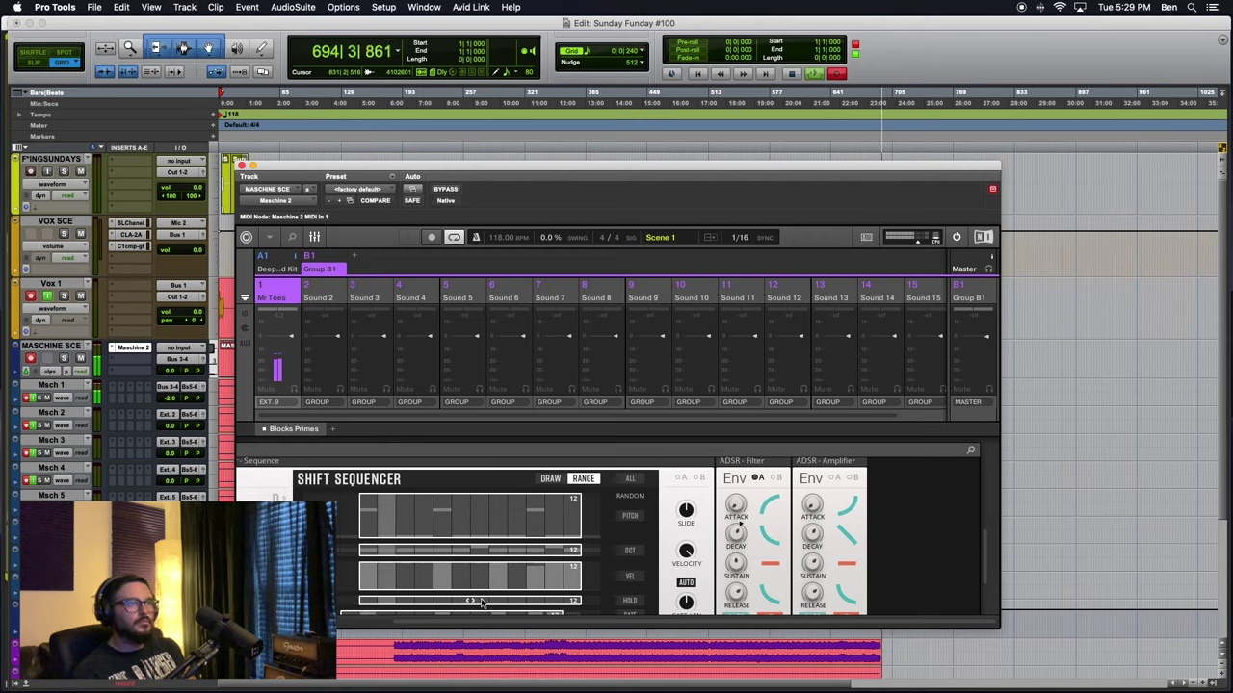
scroll(987, 546, "down", 2)
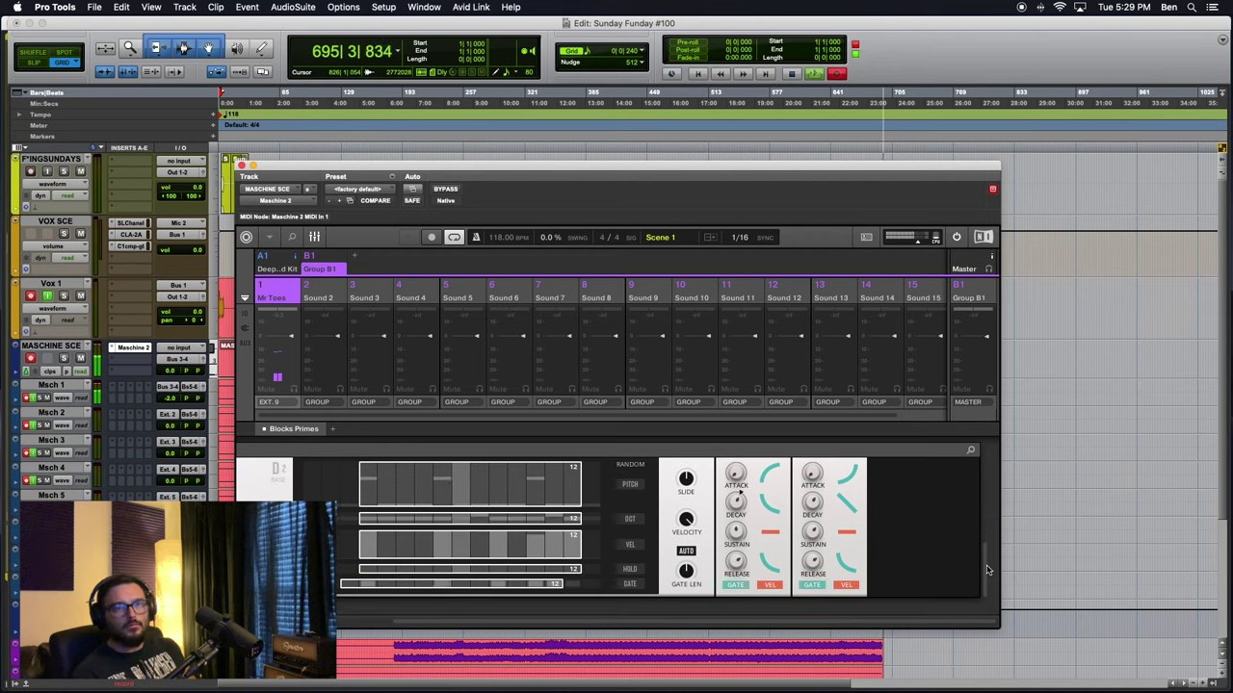
left_click_drag(472, 586, 491, 585)
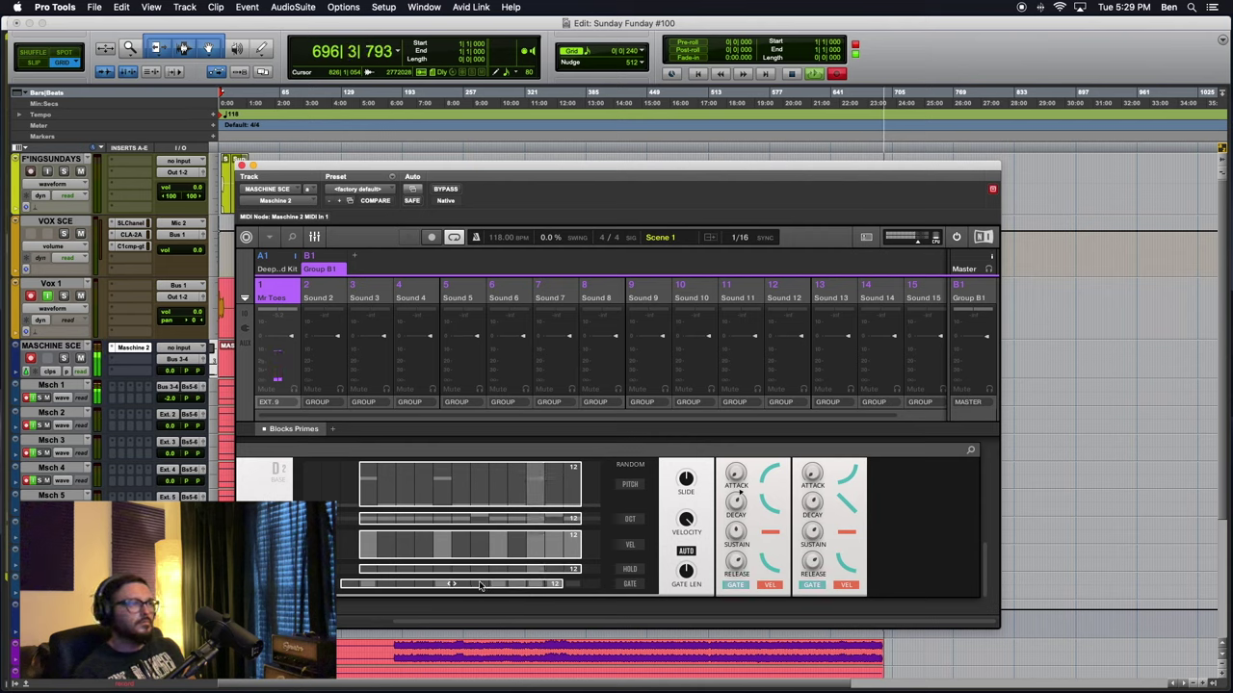
Return the Shift Sequencer to Draw mode and examine its steps and the neighbouring envelope blocks
scroll(984, 561, "up", 4)
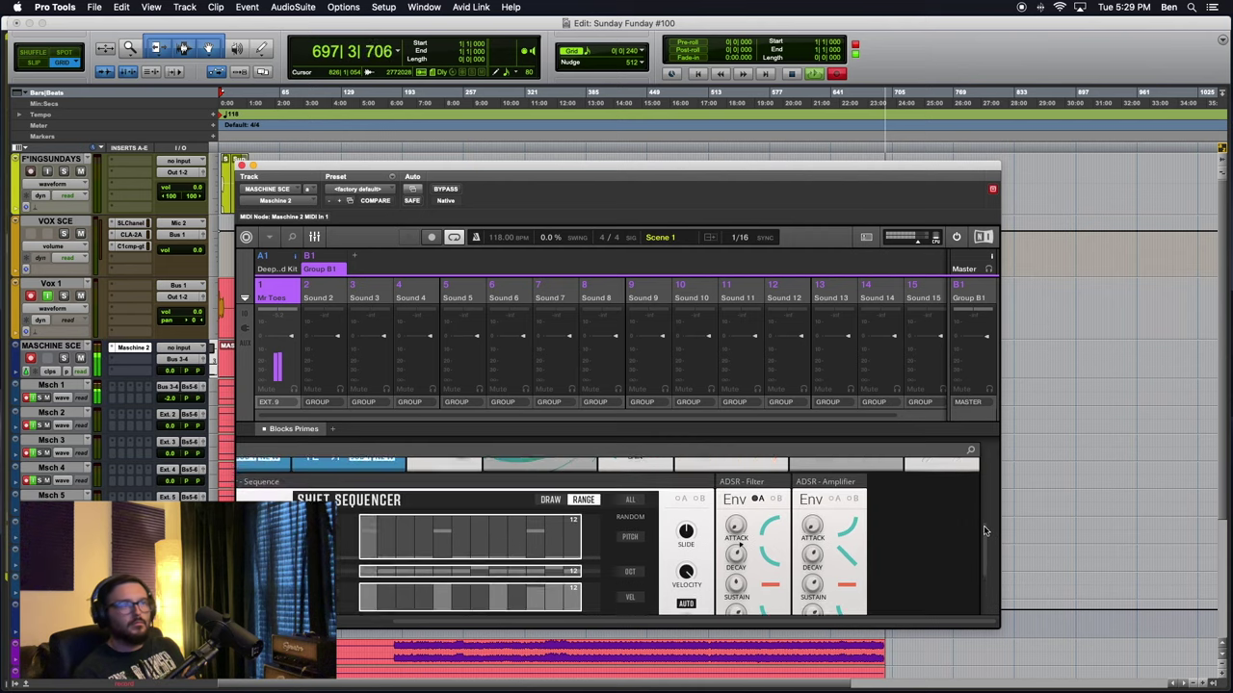
scroll(972, 568, "down", 4)
mouse_move(895, 624)
left_mouse_down()
mouse_move(790, 623)
mouse_move(905, 631)
left_mouse_up()
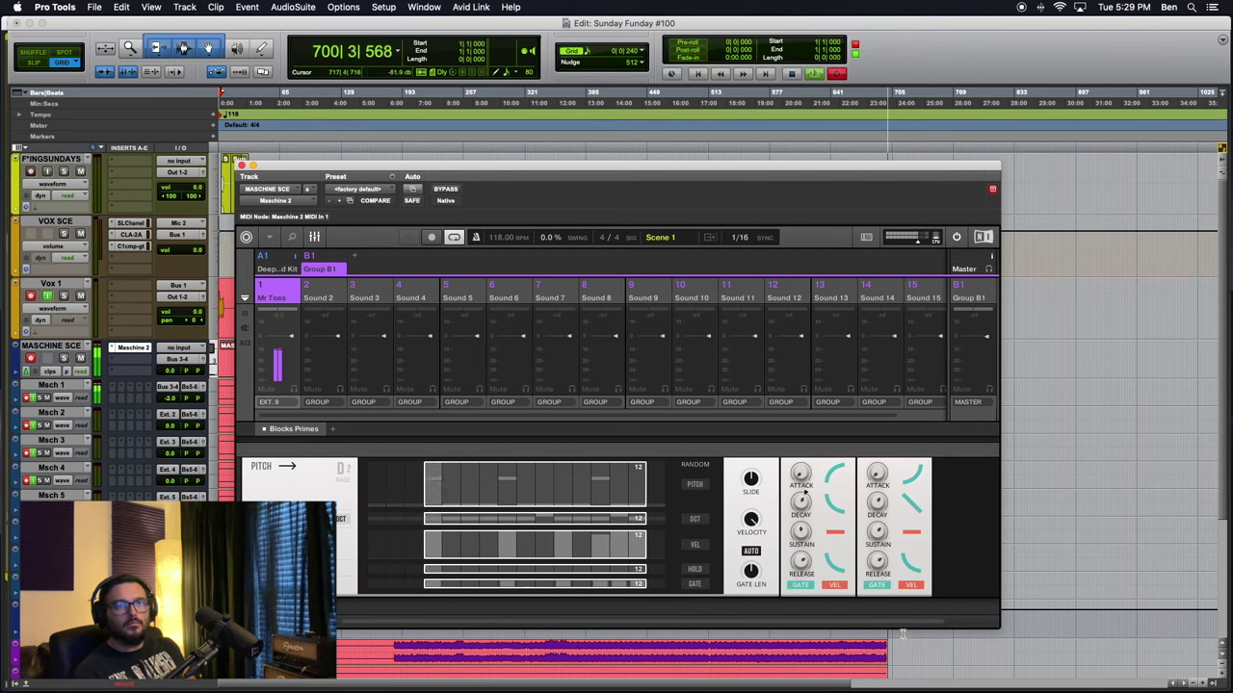
left_click_drag(891, 623, 961, 623)
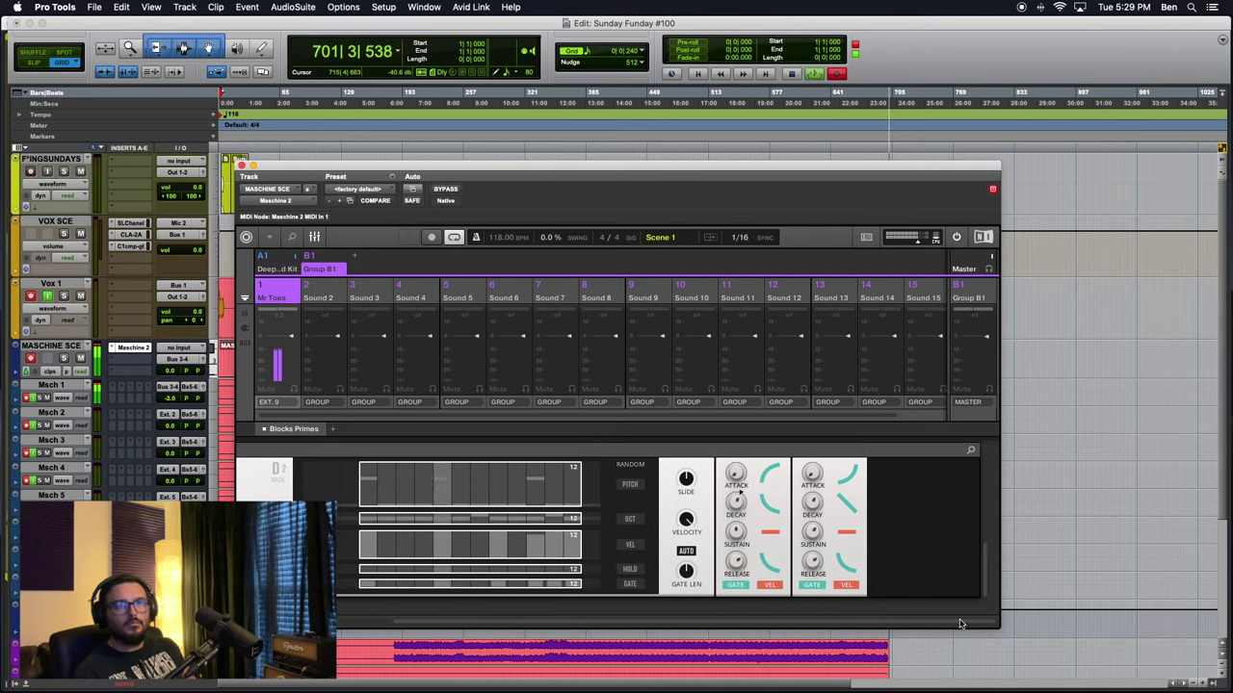
scroll(986, 572, "up", 2)
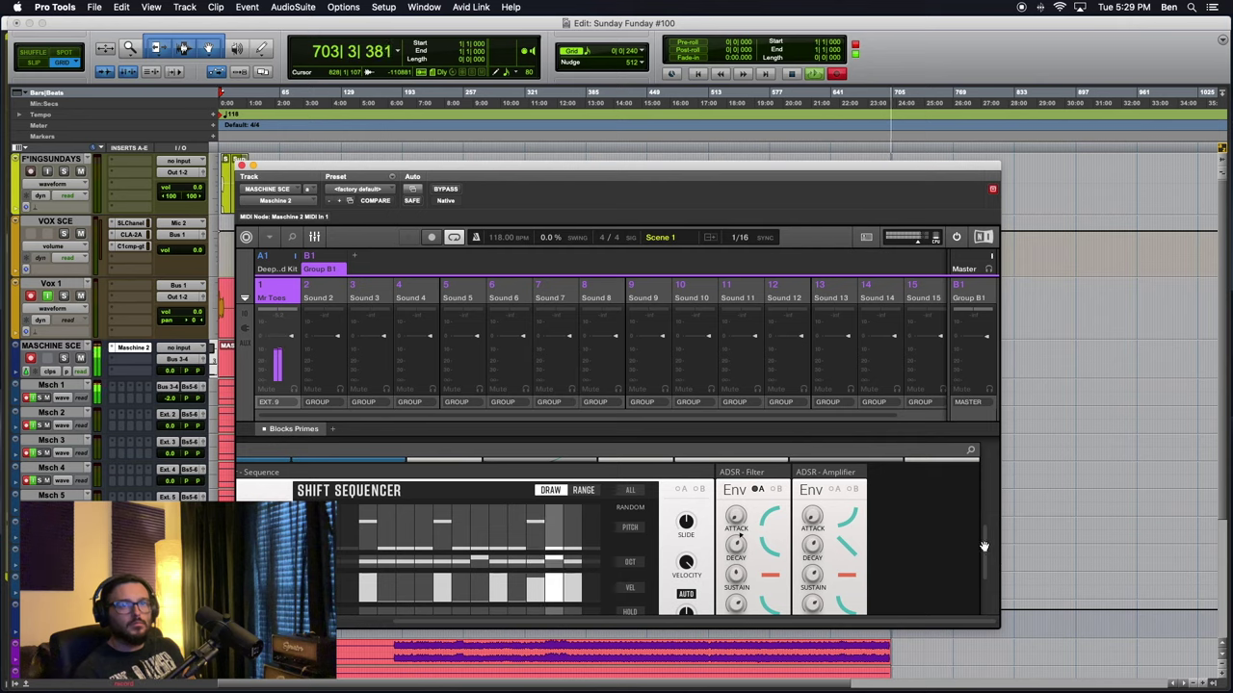
scroll(968, 578, "down", 2)
left_click_drag(880, 624, 687, 624)
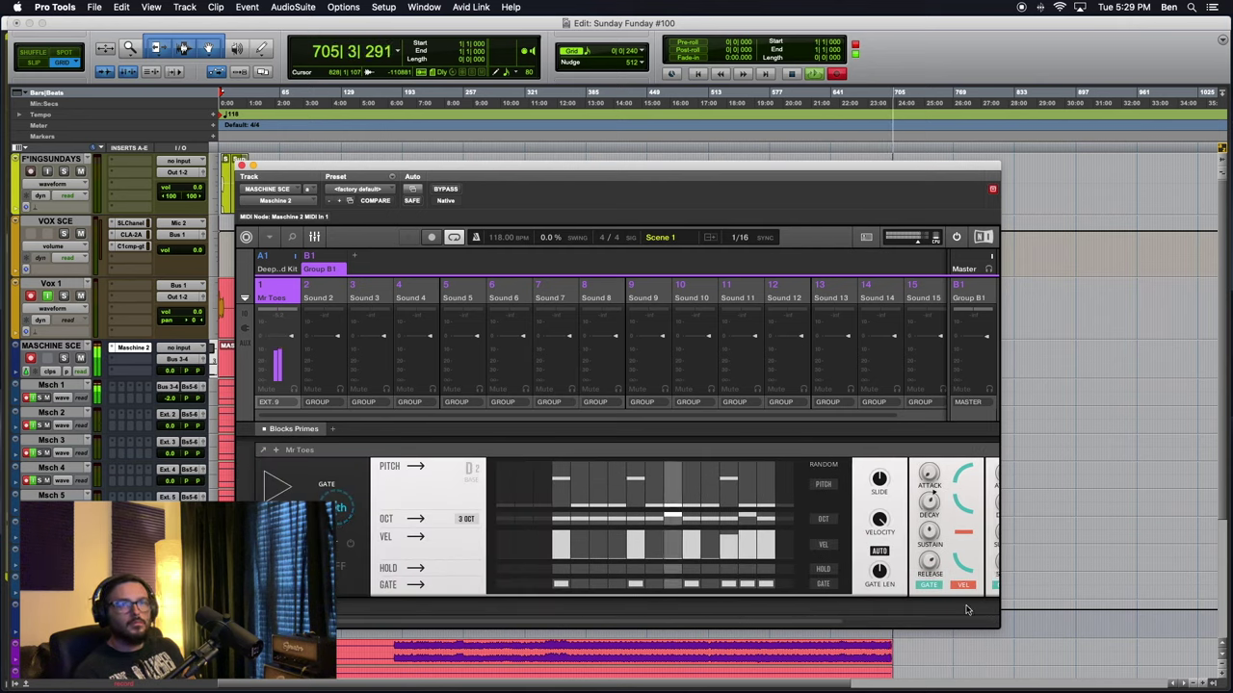
left_click_drag(792, 624, 930, 626)
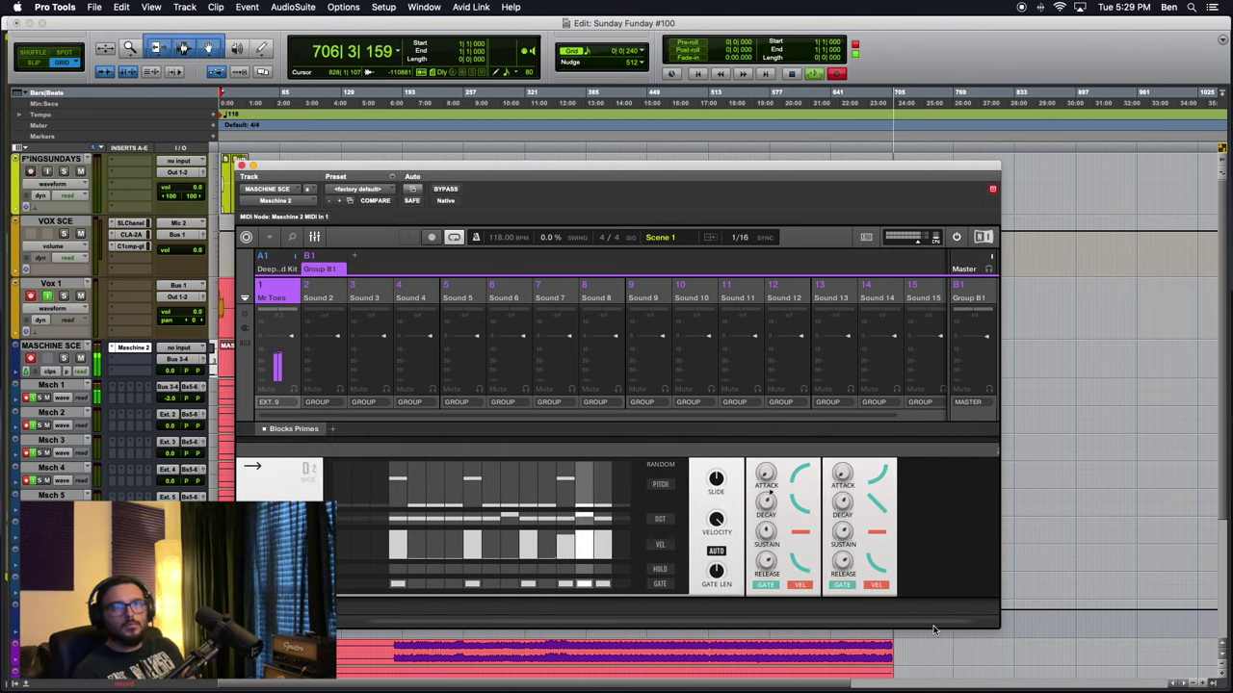
scroll(985, 567, "up", 2)
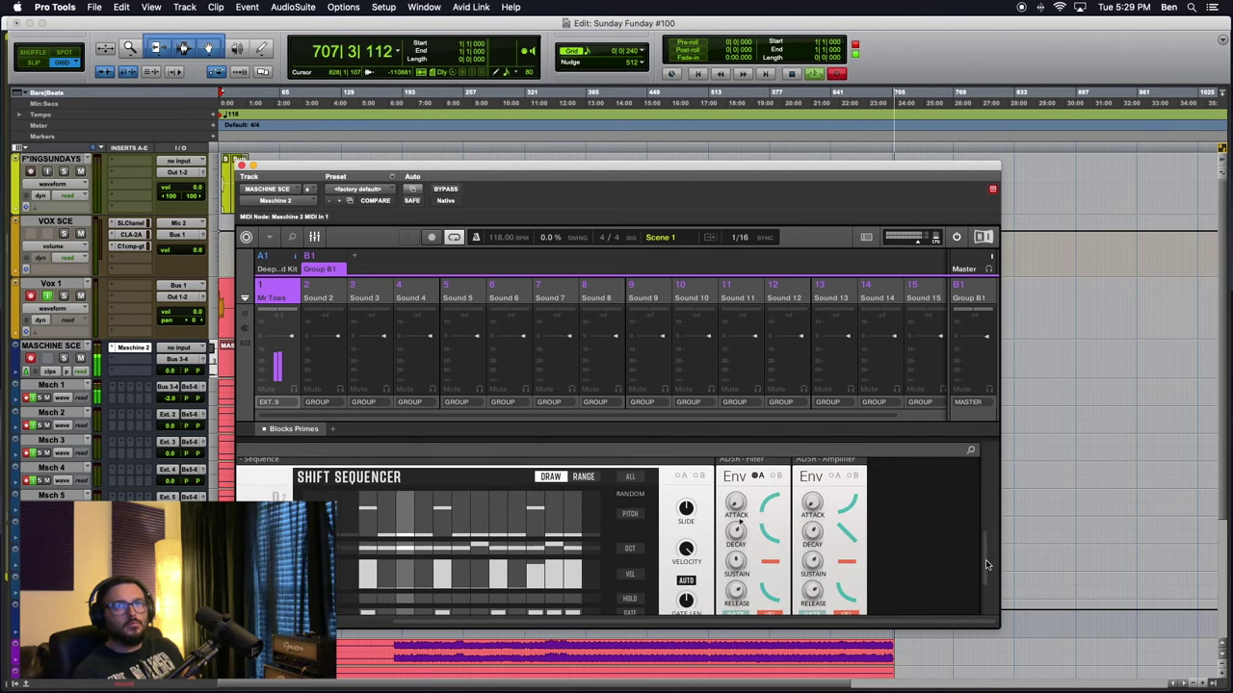
Try the internal source on the Mr Toes Clock block and restore the external source
left_click_drag(919, 626, 726, 632)
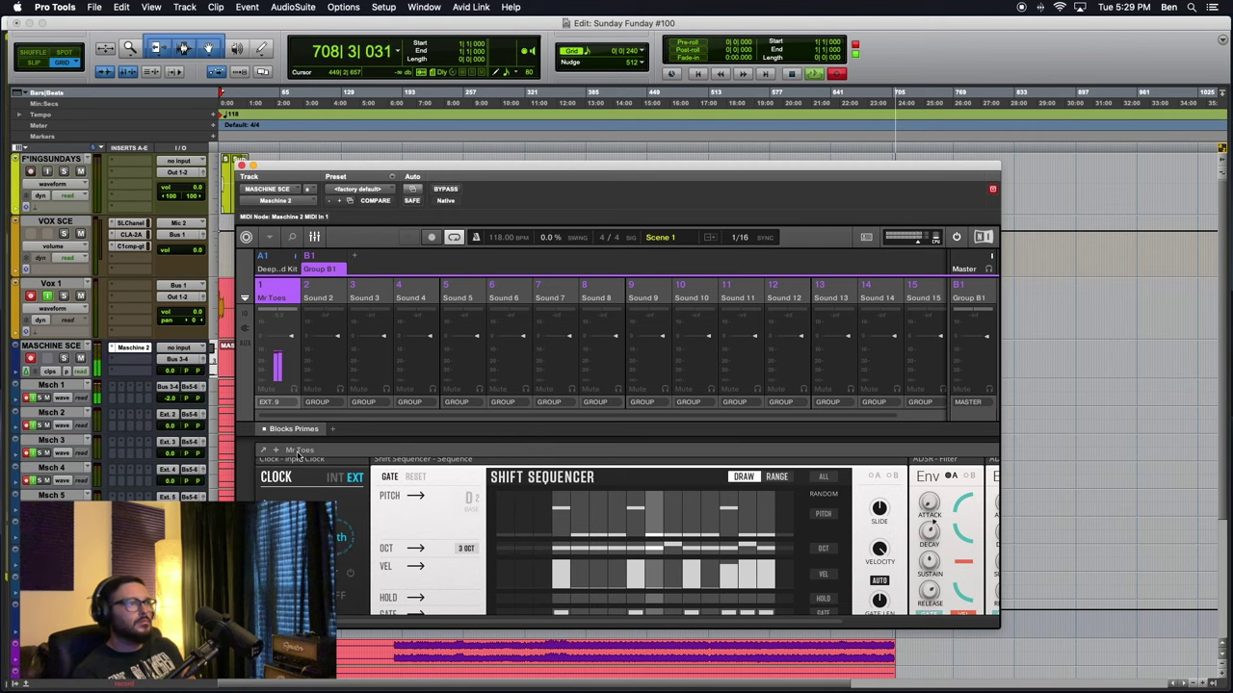
left_click(335, 478)
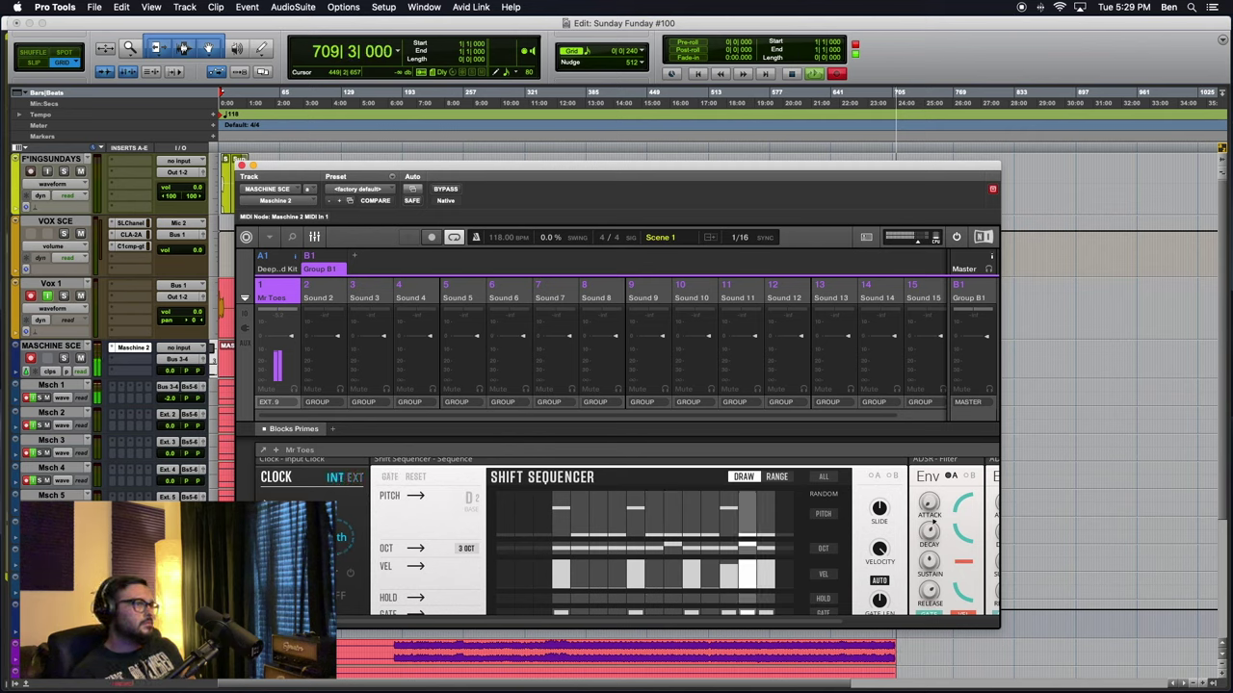
left_click(354, 479)
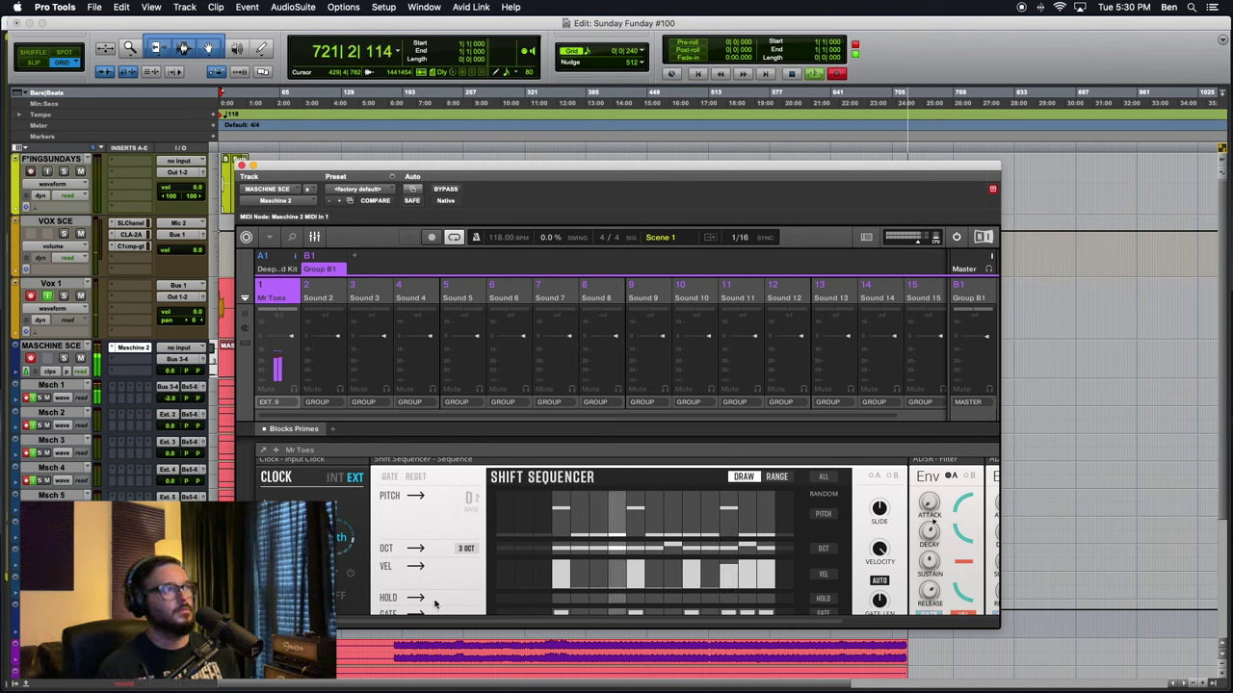
left_click_drag(830, 623, 979, 470)
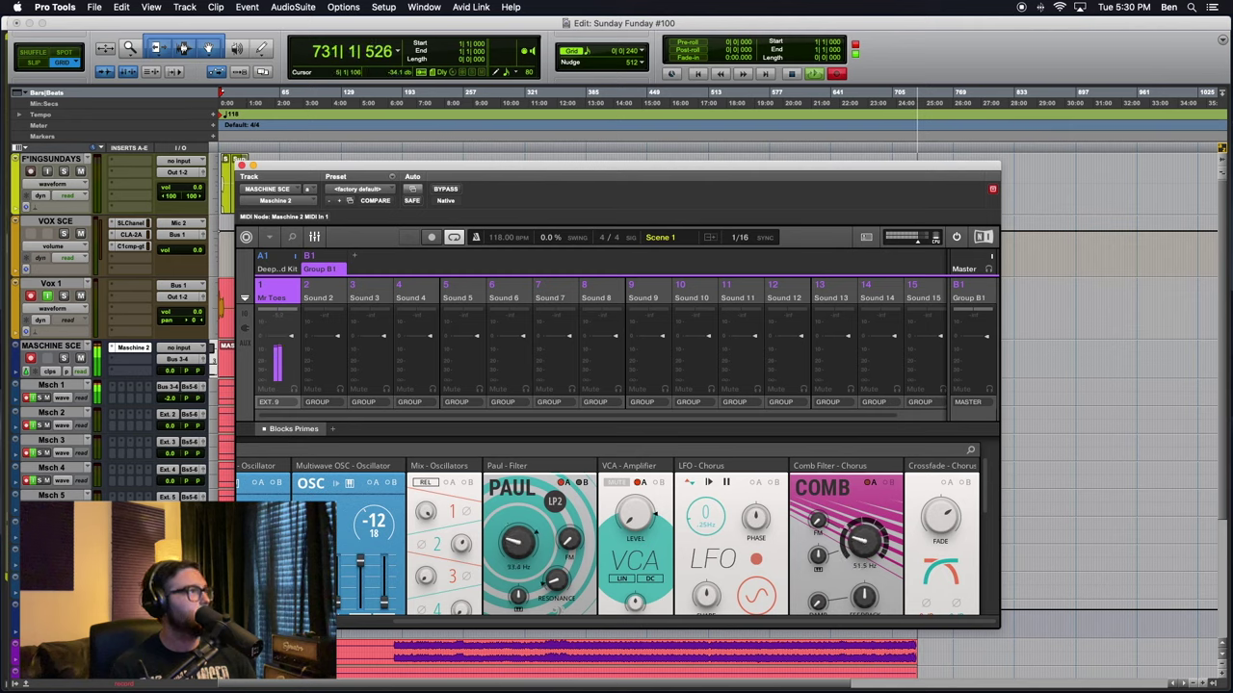
Show the Deep Mud Kit group in the Maschine mixer and lower the Msch 2 track volume to -18.5 dB
left_click(279, 270)
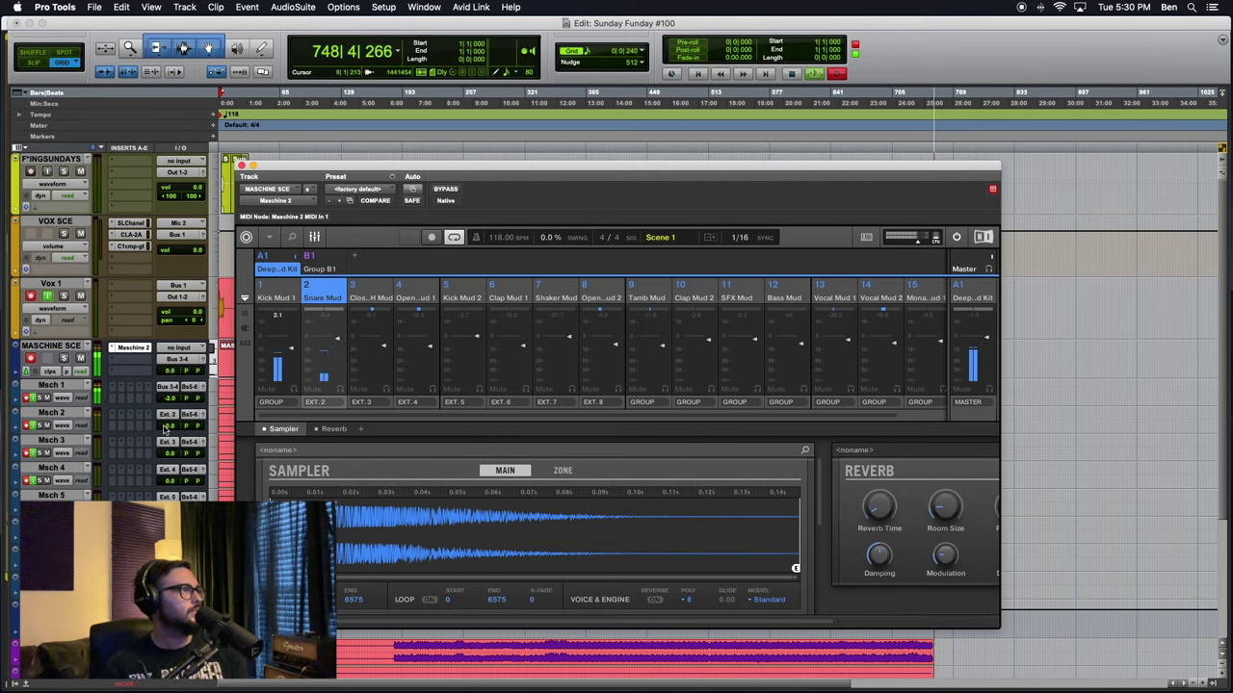
left_click_drag(164, 430, 168, 448)
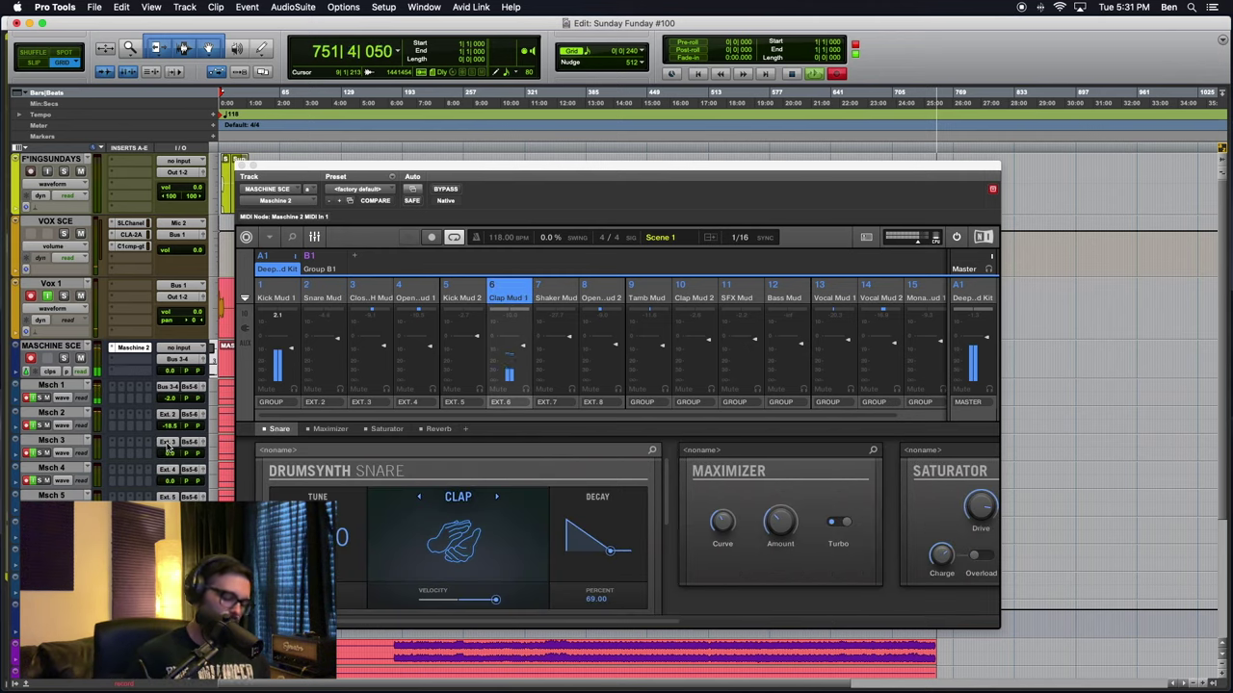
left_click_drag(522, 344, 526, 348)
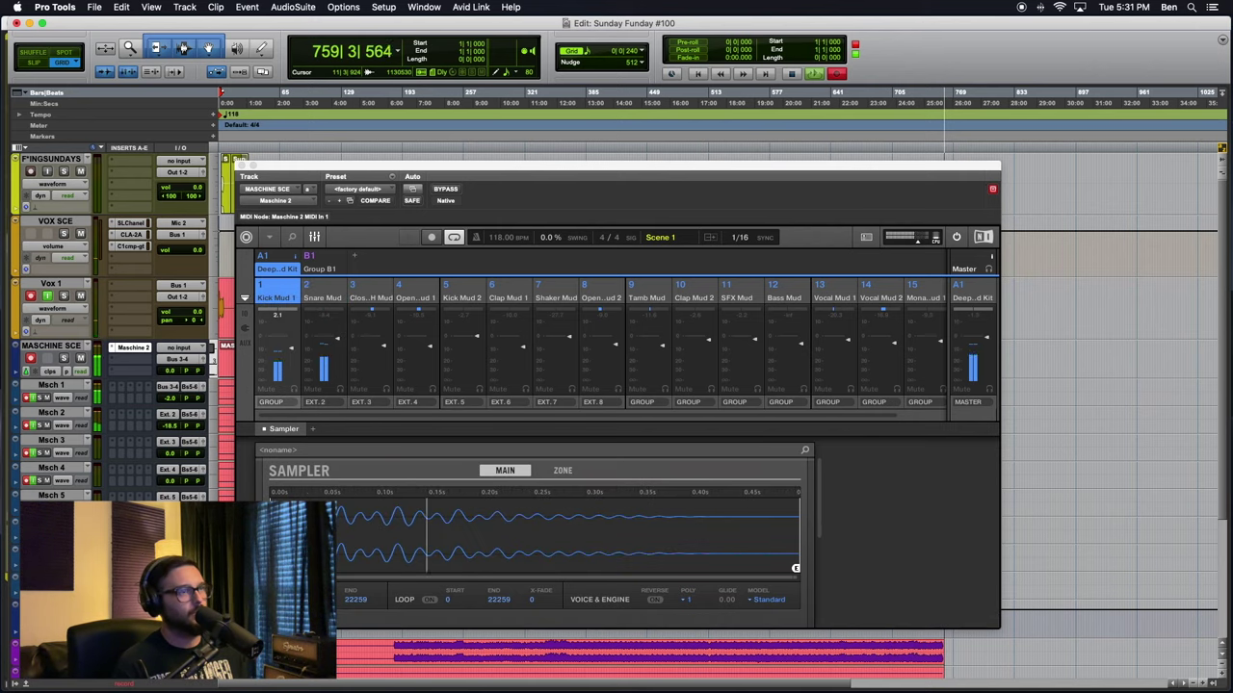
Return Maschine from the mixer to the arranger and pattern editor, and set the Msch 3 track volume to -15.3 dB
left_click(315, 237)
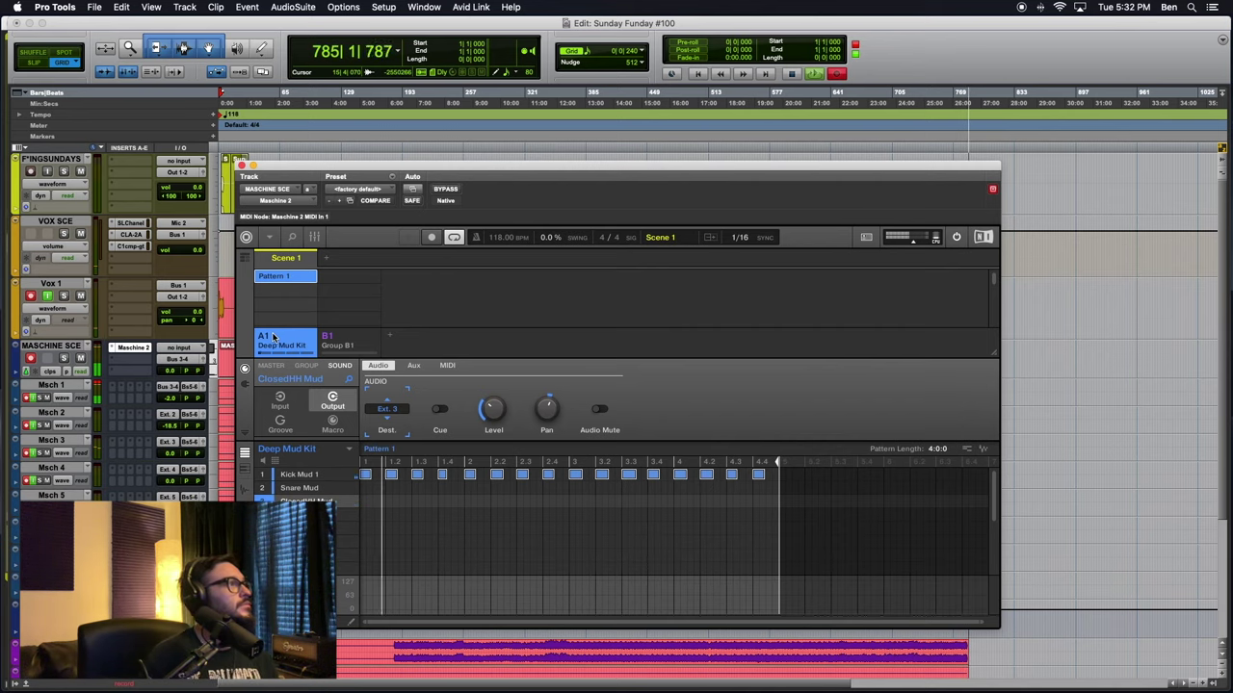
left_click(97, 385)
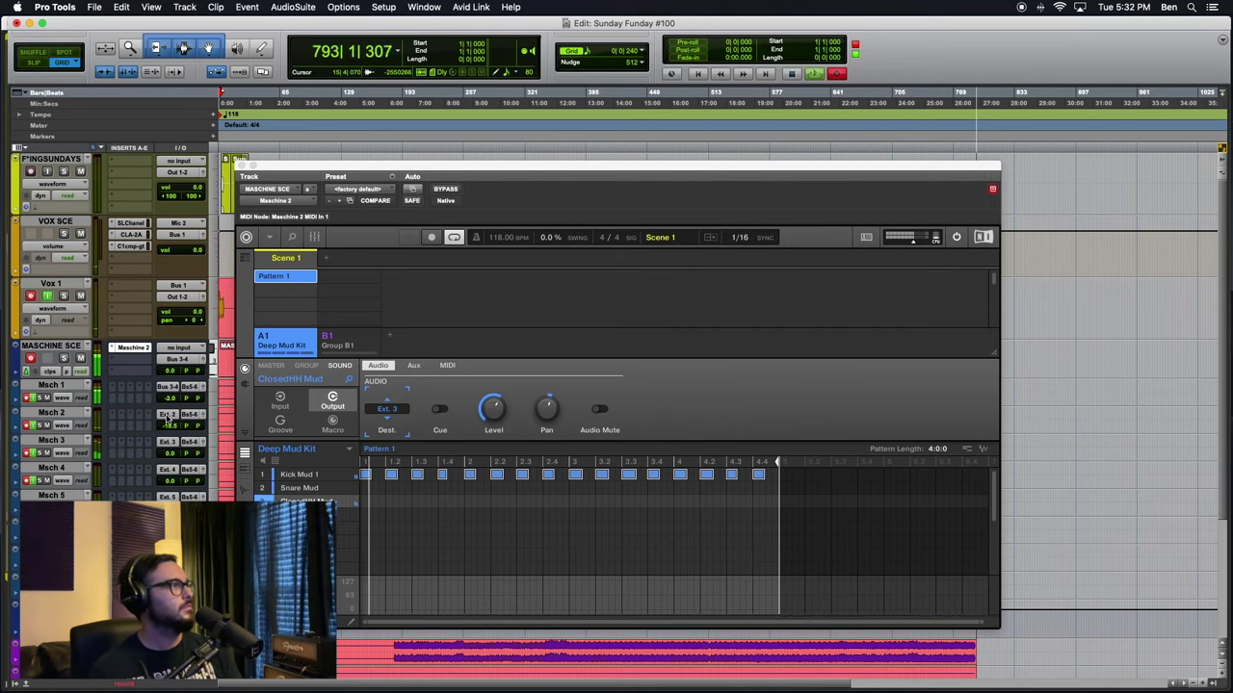
left_click_drag(169, 453, 169, 477)
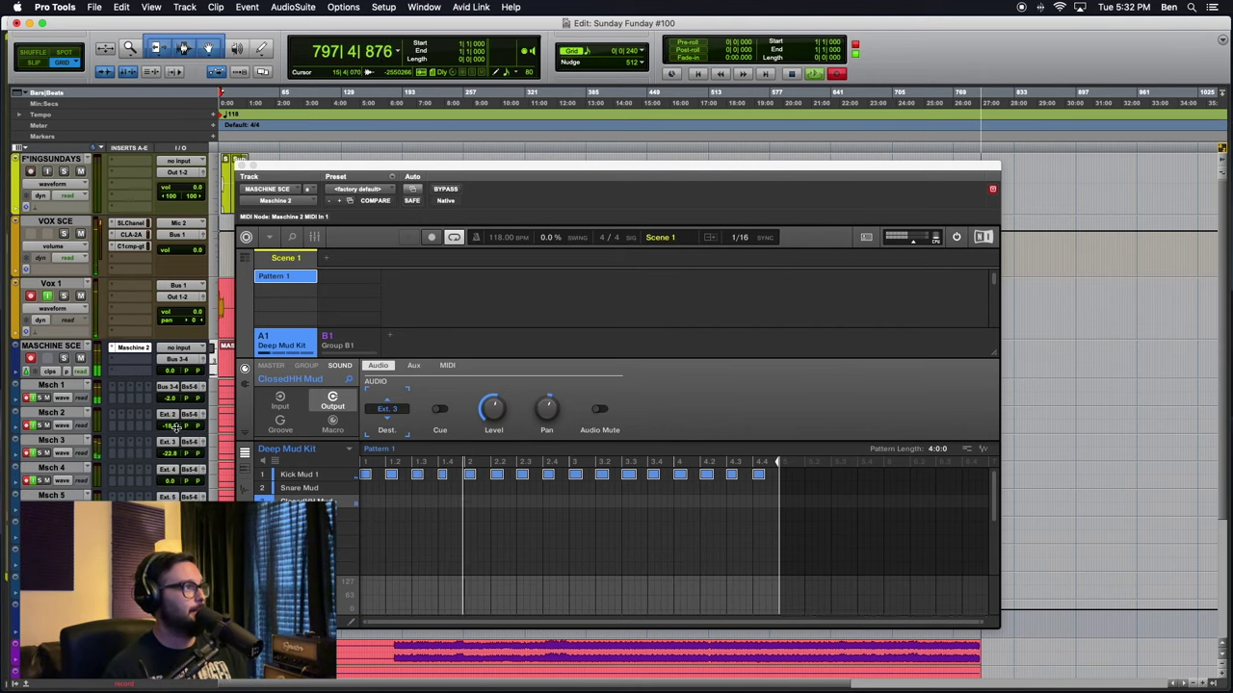
left_click_drag(180, 460, 173, 452)
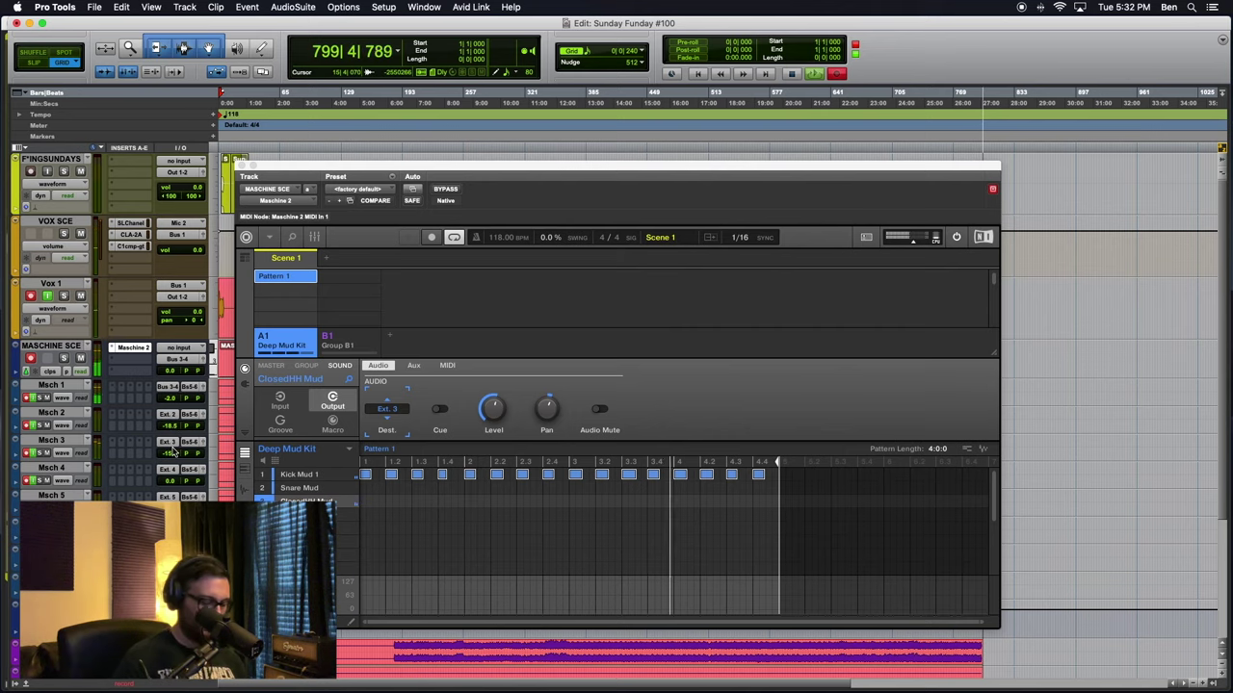
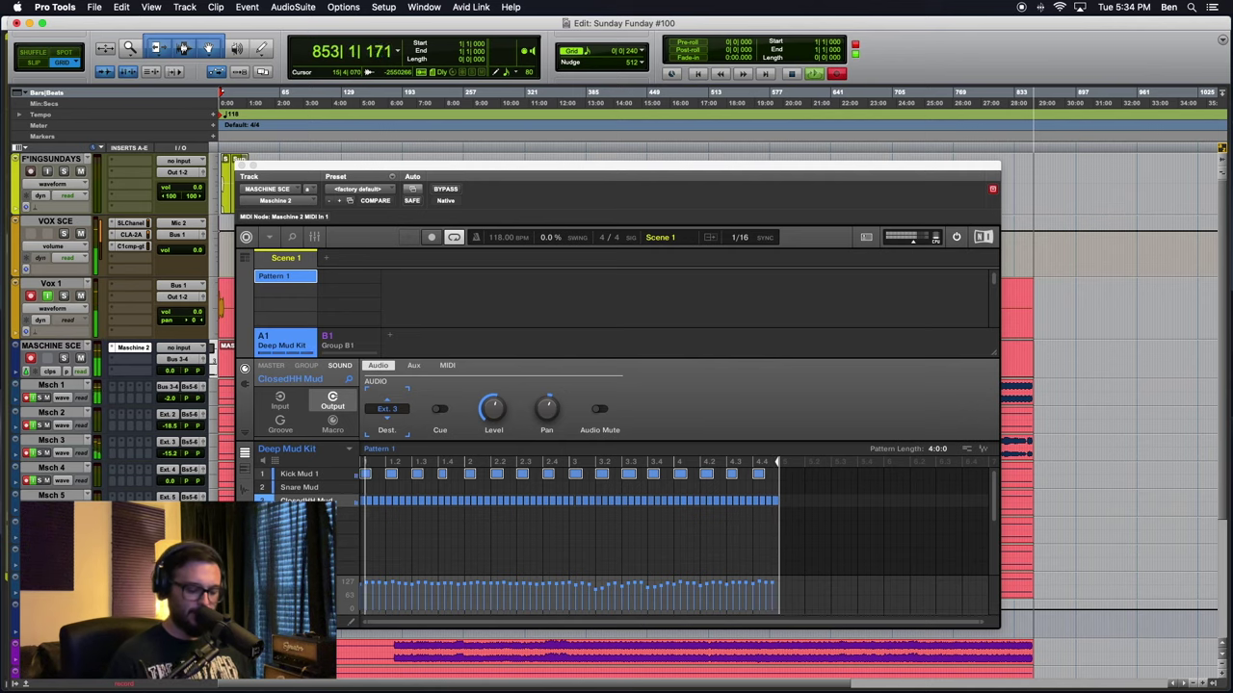
Undo the closed hi-hat recording in Pattern 1 of the Deep Mud Kit and duplicate that pattern
key("super+z")
key("super+z")
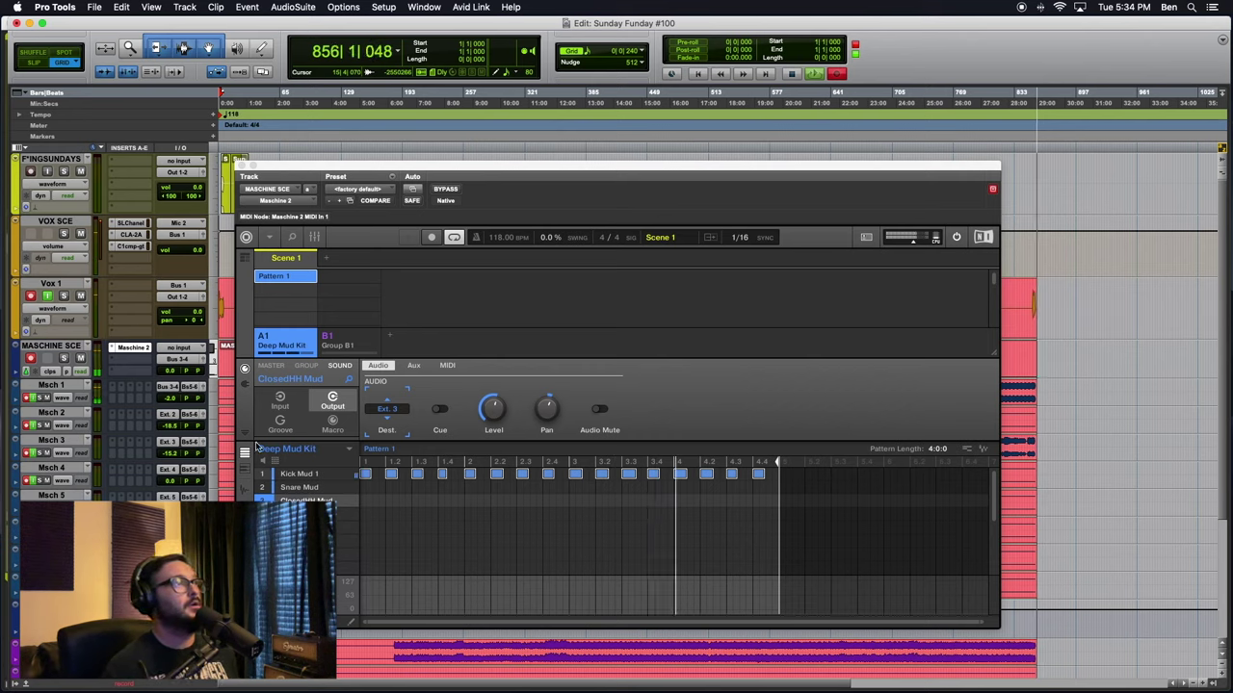
right_click(286, 278)
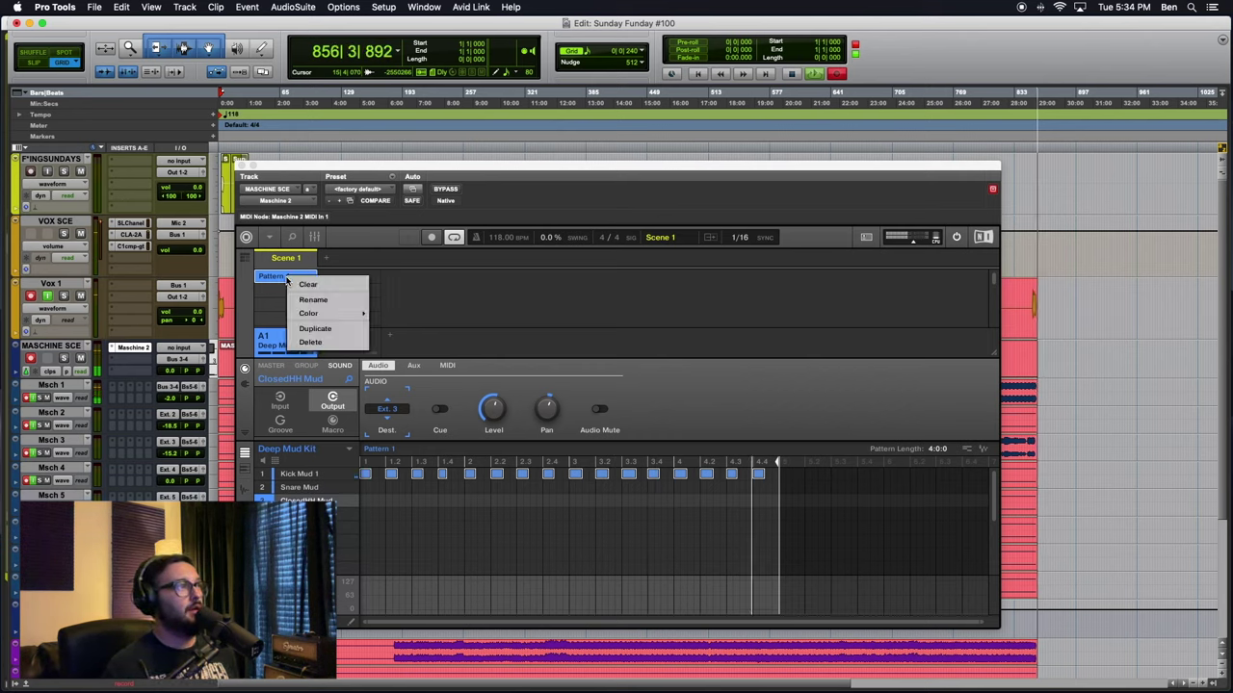
left_click(315, 328)
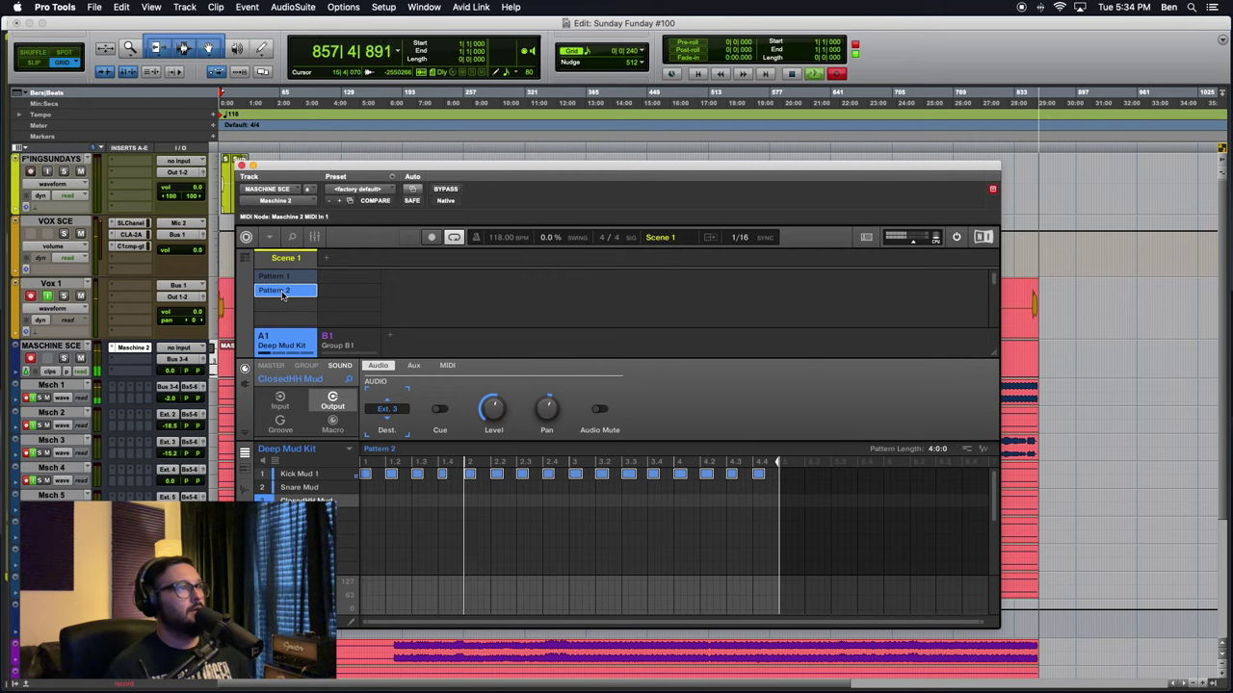
Record closed hi-hat notes across the whole of Pattern 2 and lower the velocities of selected hits for accents
key("r")
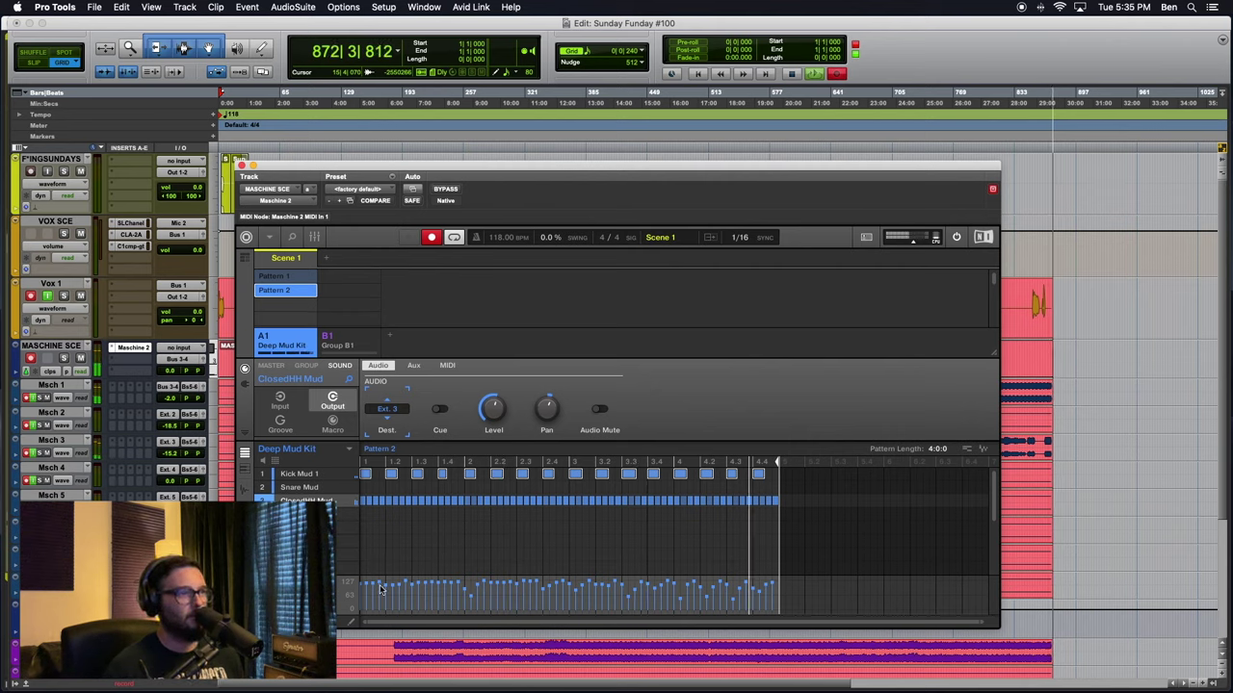
left_click_drag(359, 588, 364, 609)
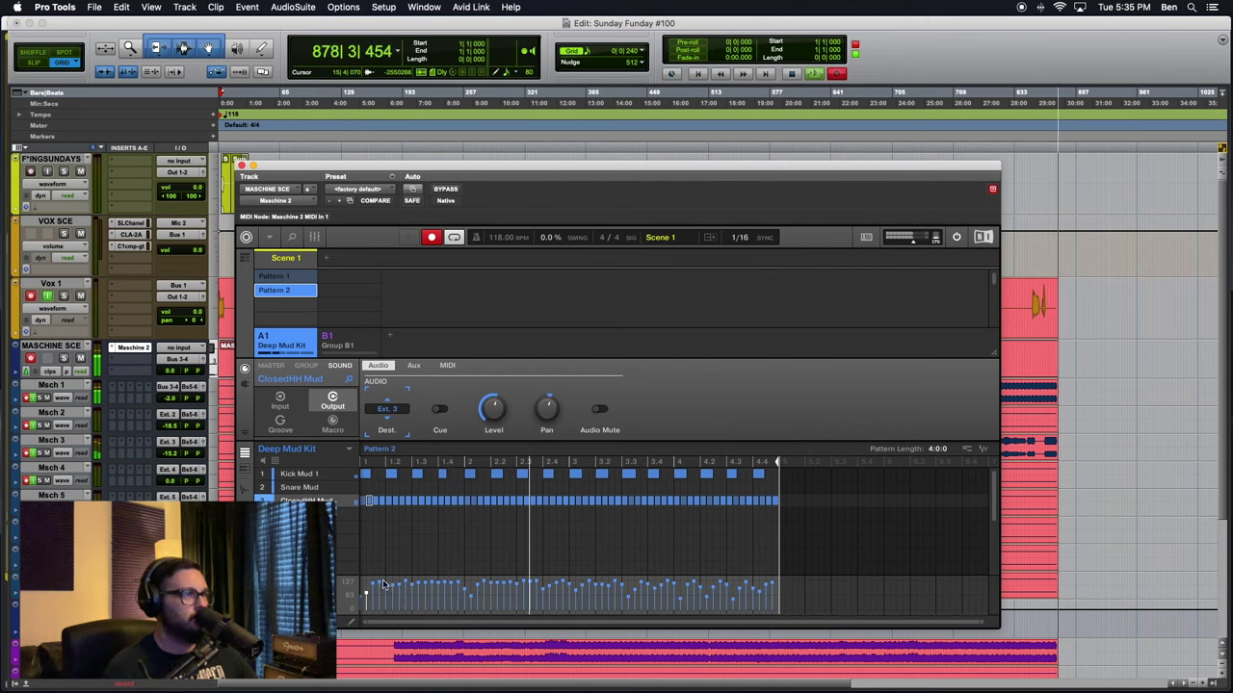
left_click_drag(391, 588, 391, 599)
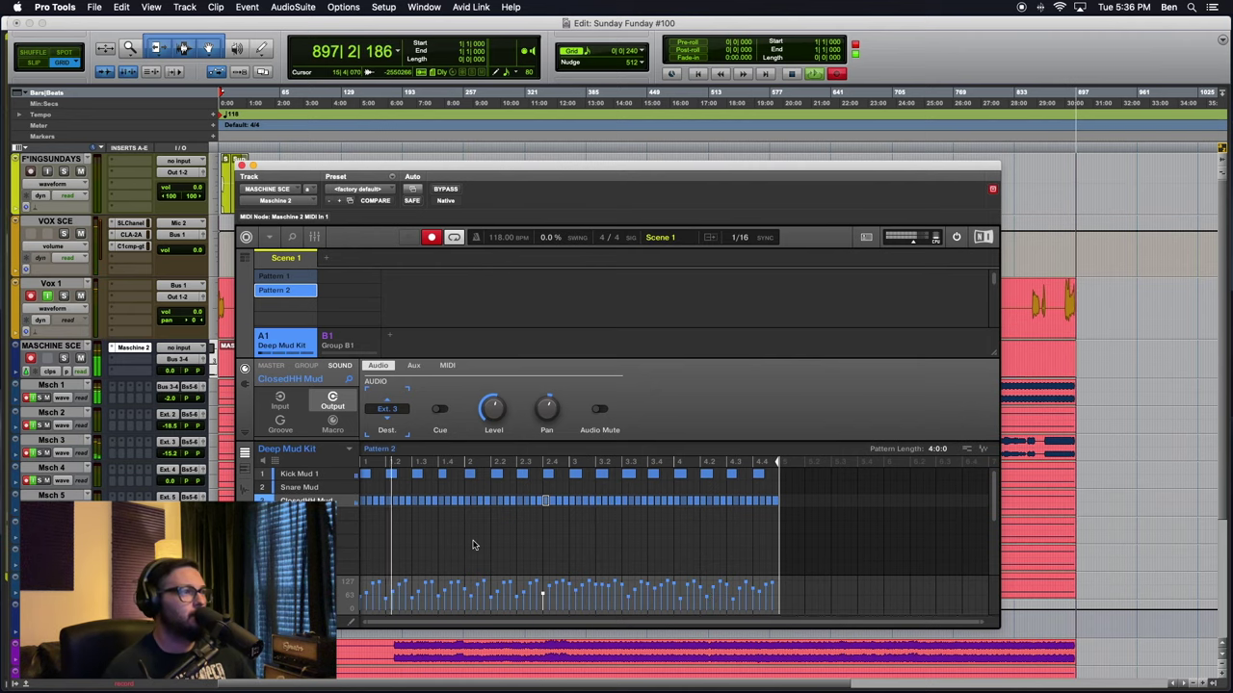
left_click(558, 543)
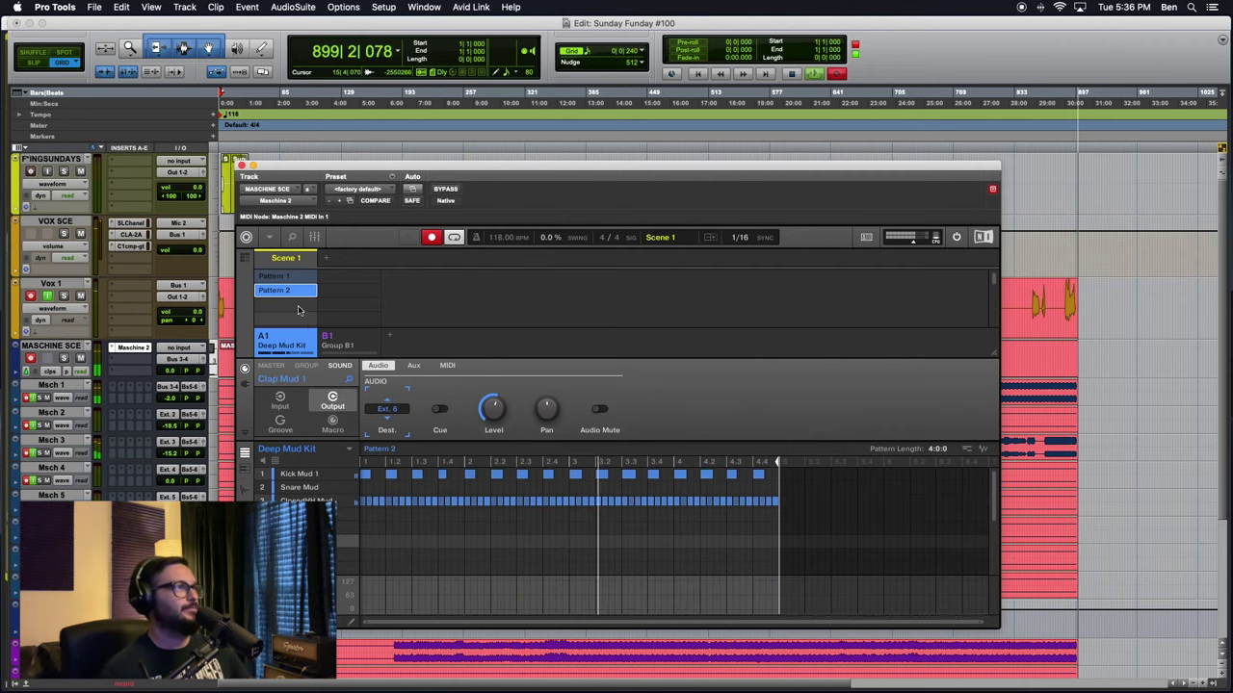
Duplicate the Deep Mud Kit's Pattern 1 again and show the plug-in parameters of the OpenHH Mud 2 sound
left_click(279, 277)
right_click(287, 277)
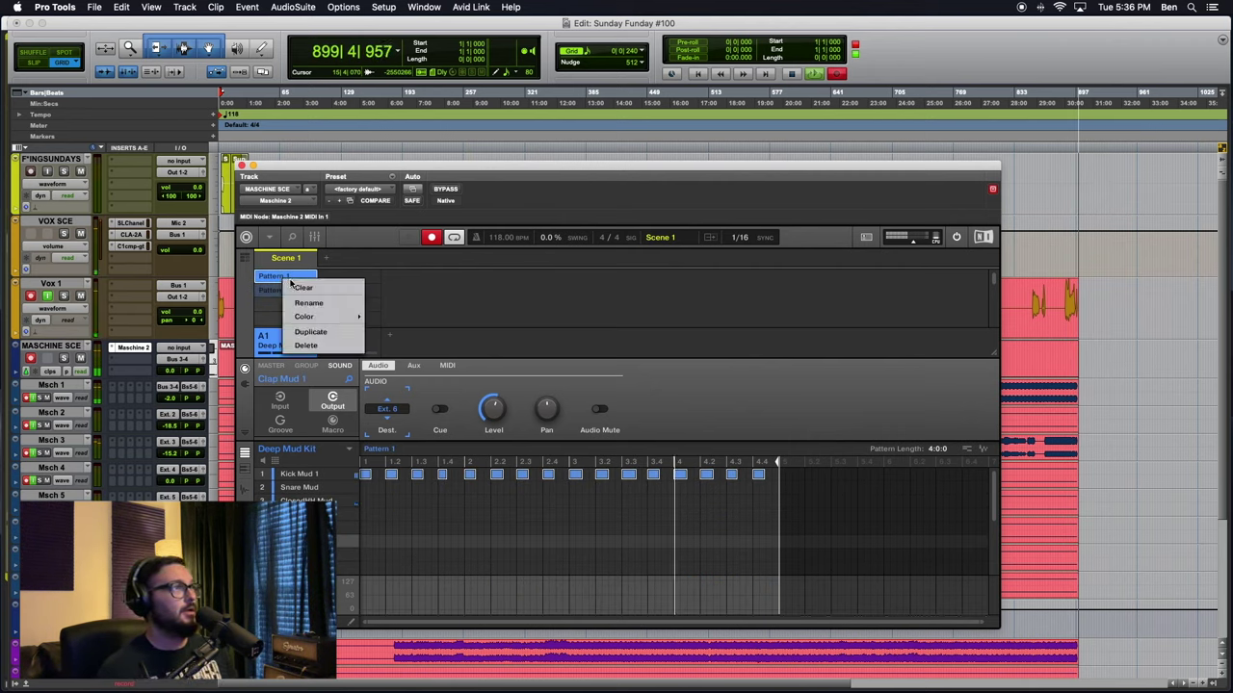
left_click(308, 331)
left_click_drag(288, 318, 290, 292)
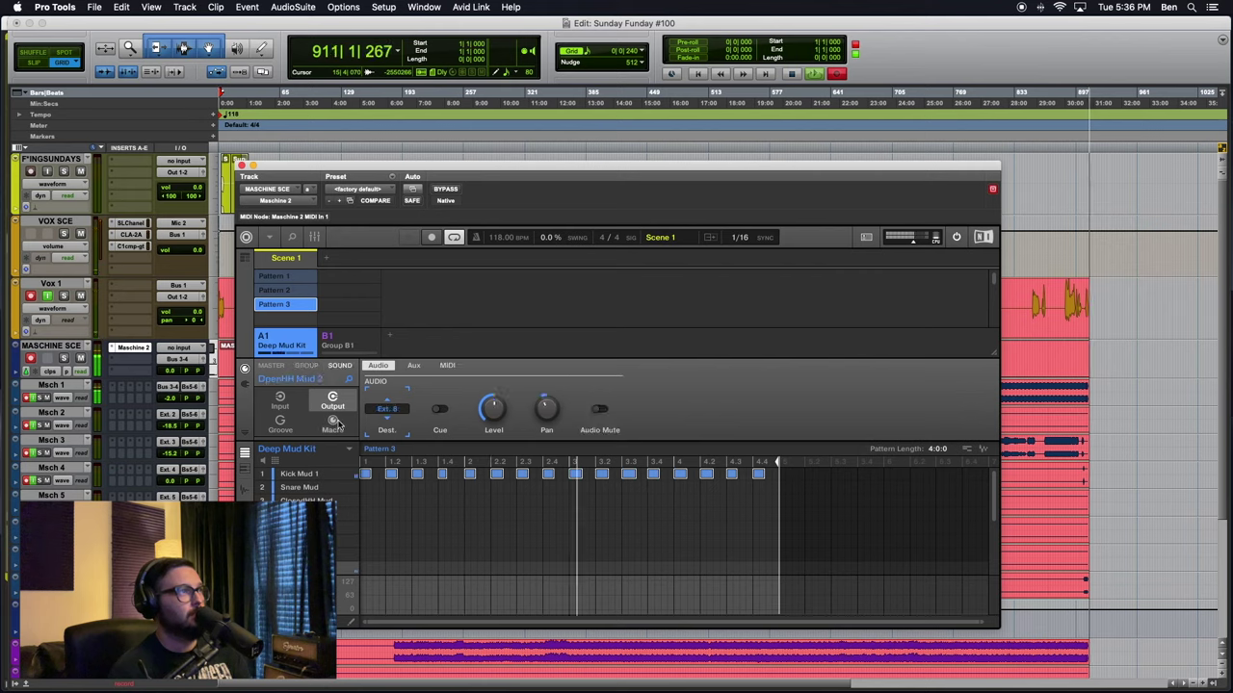
left_click(244, 384)
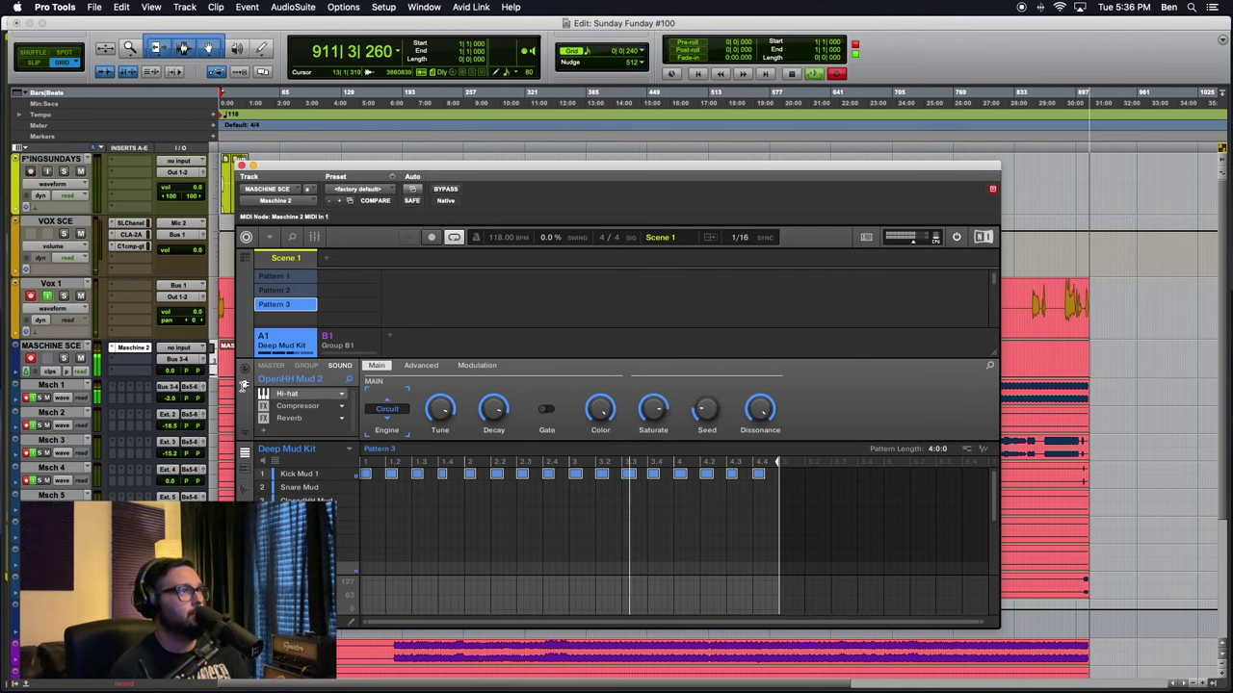
Examine the Main, Advanced and Modulation parameter pages and the engine choices of the OpenHH Mud 2 hi-hat synth
left_click(477, 366)
left_click(424, 365)
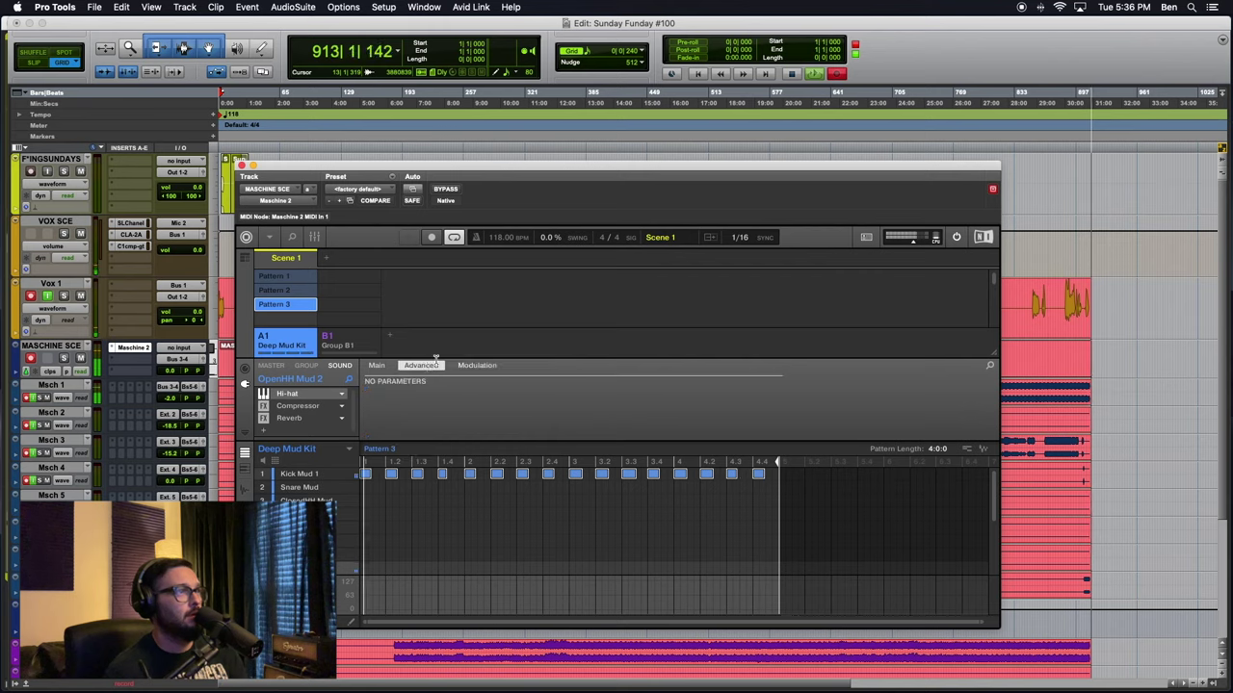
left_click(385, 366)
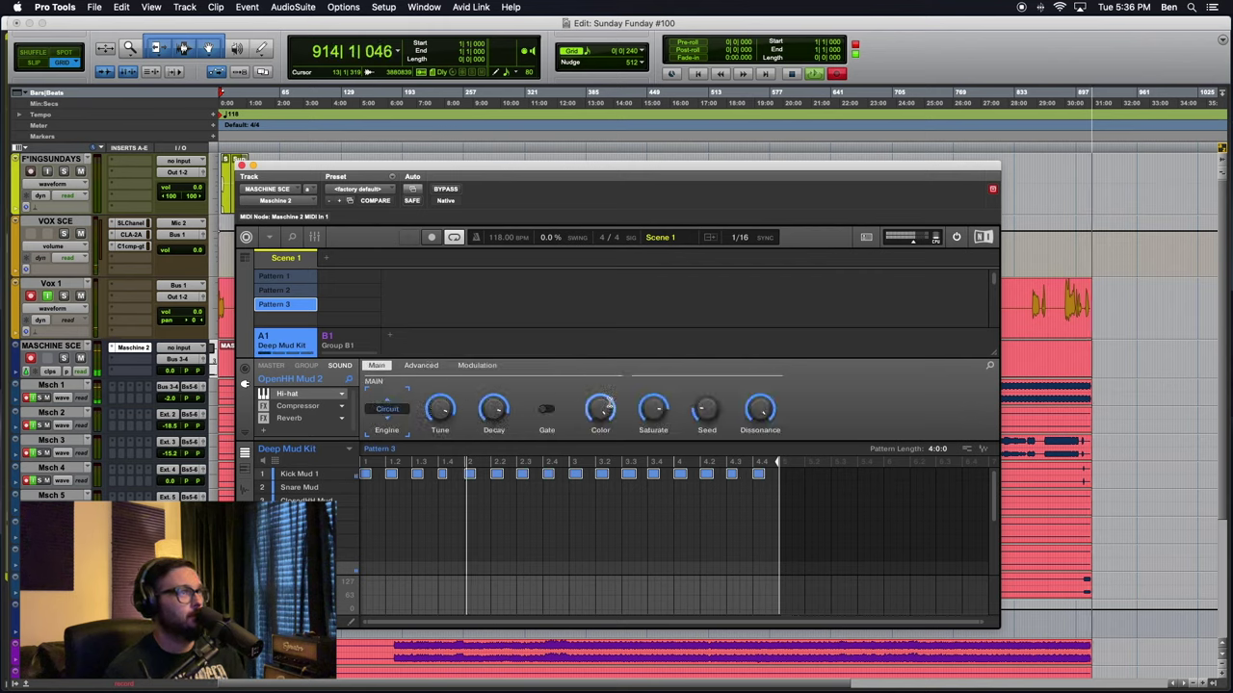
left_click(387, 410)
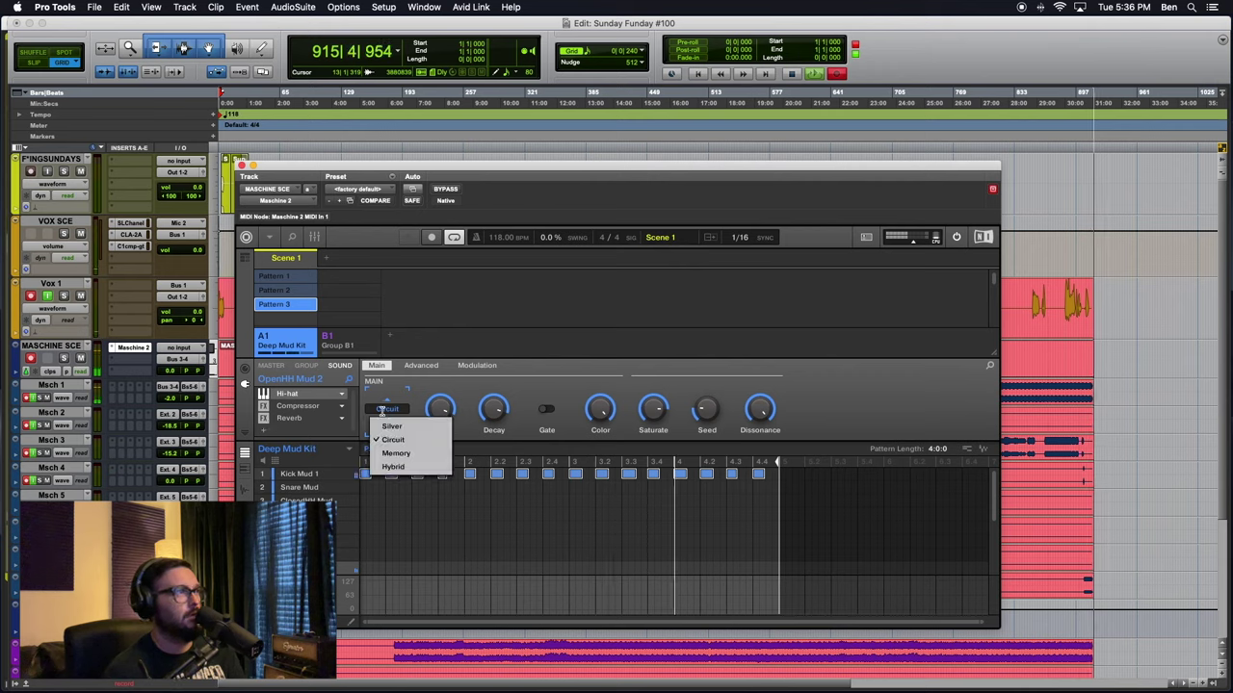
left_click(457, 391)
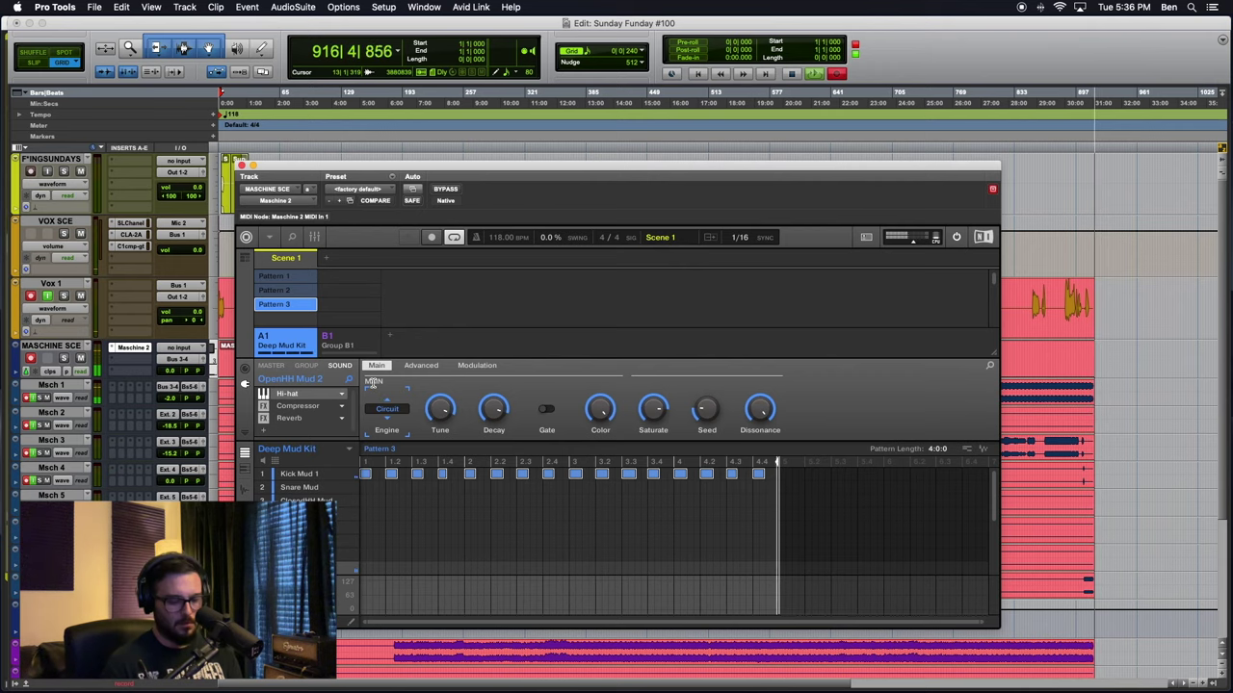
left_click(472, 366)
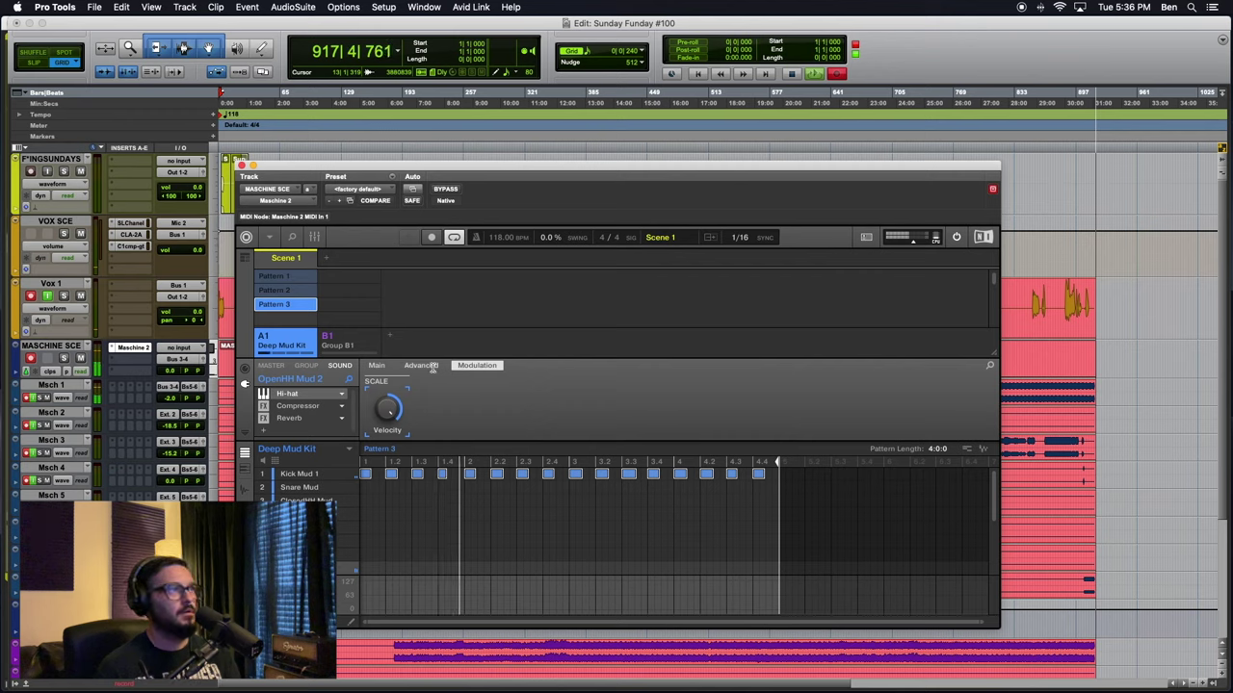
left_click(424, 366)
left_click(376, 365)
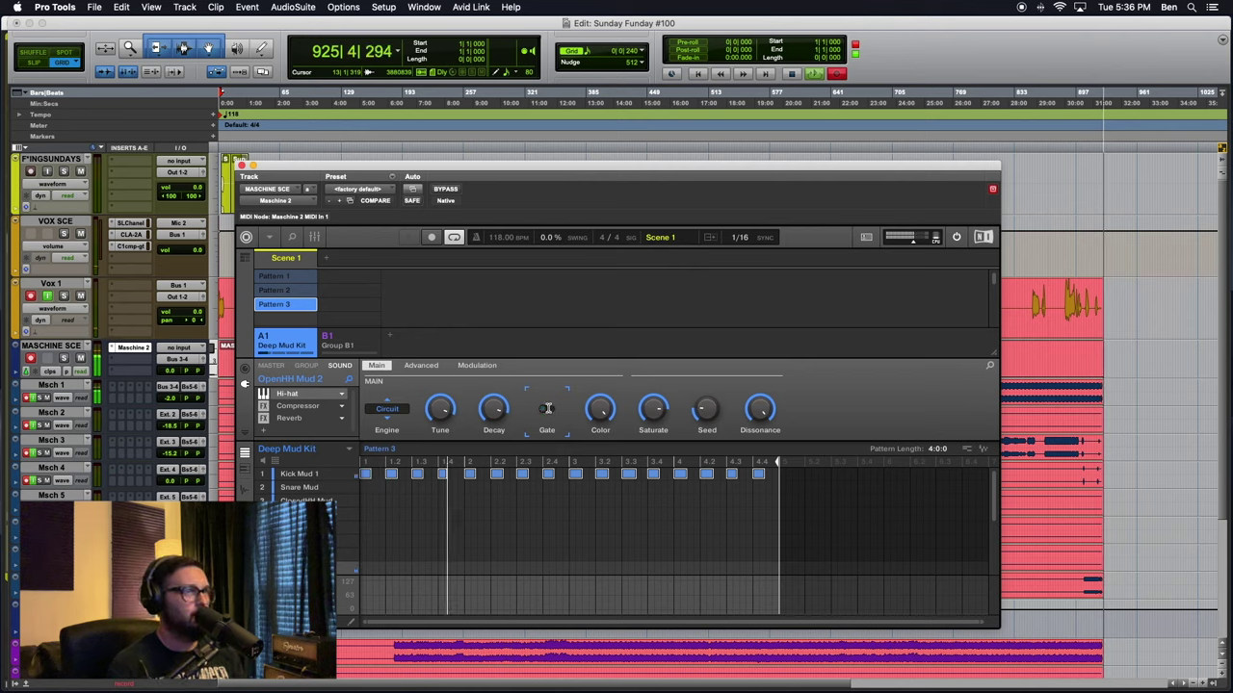
Record open hi-hat hits across Pattern 3, try shorter decays on OpenHH Mud 2, and set the decay to 76%
left_click_drag(494, 392, 491, 397)
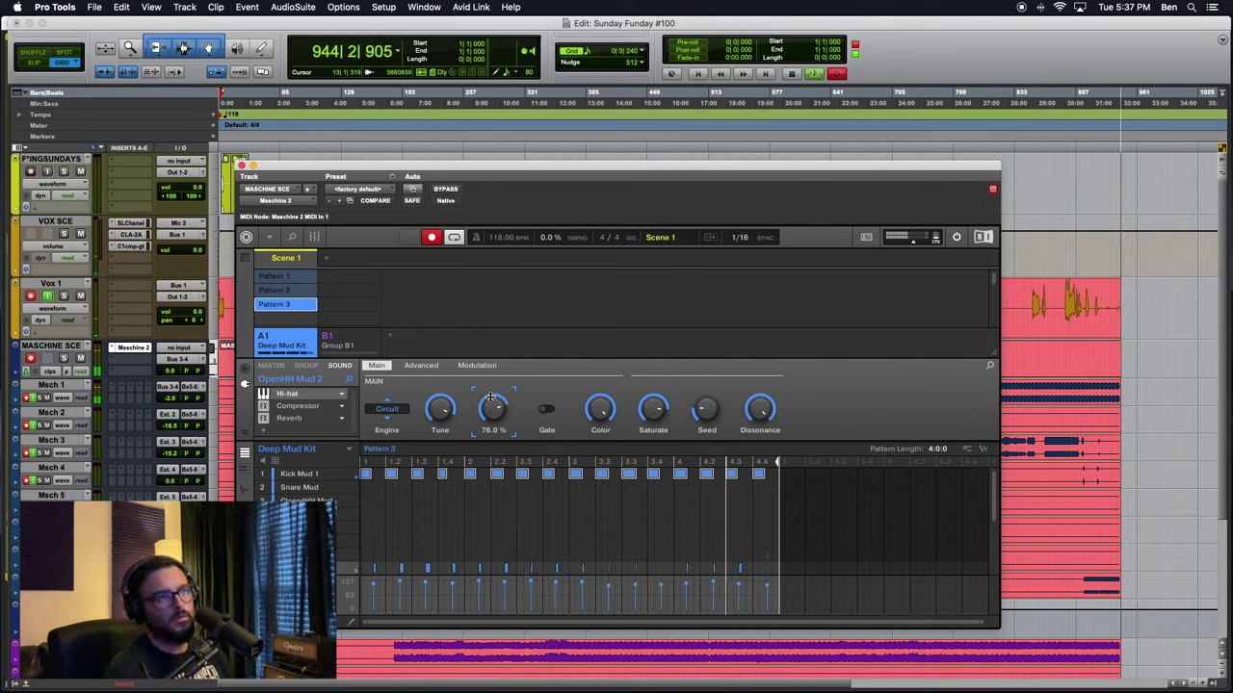
left_click_drag(490, 397, 491, 396)
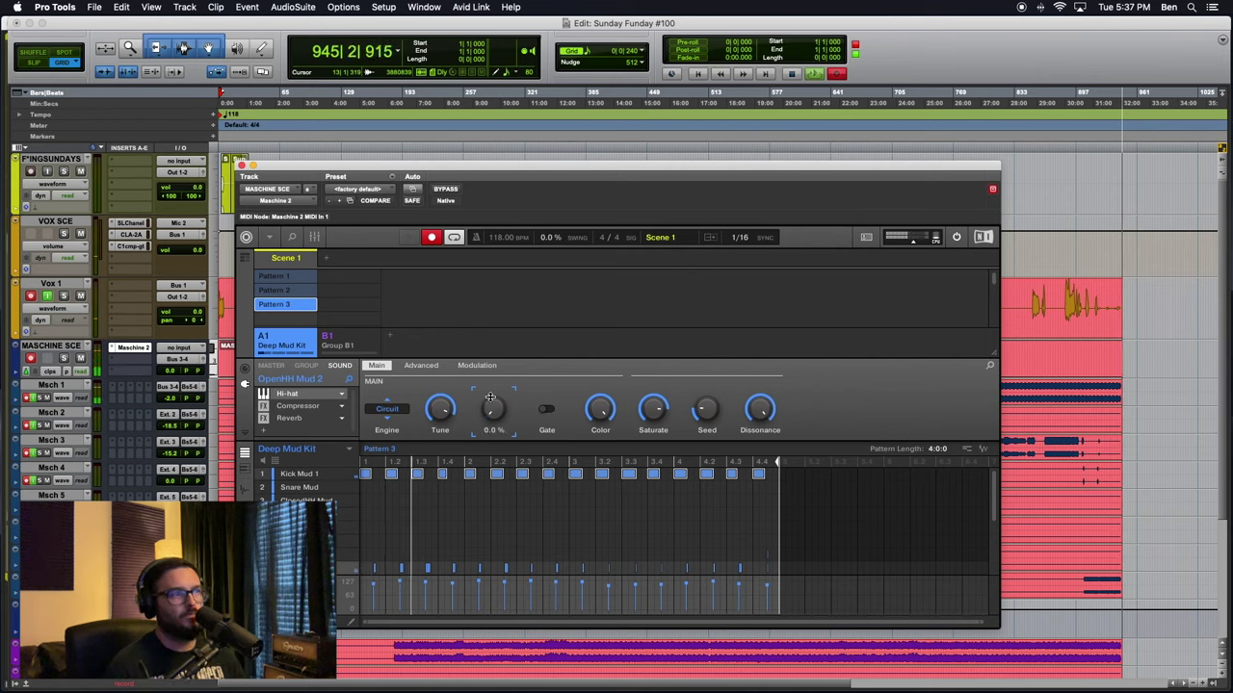
left_click_drag(491, 397, 501, 408)
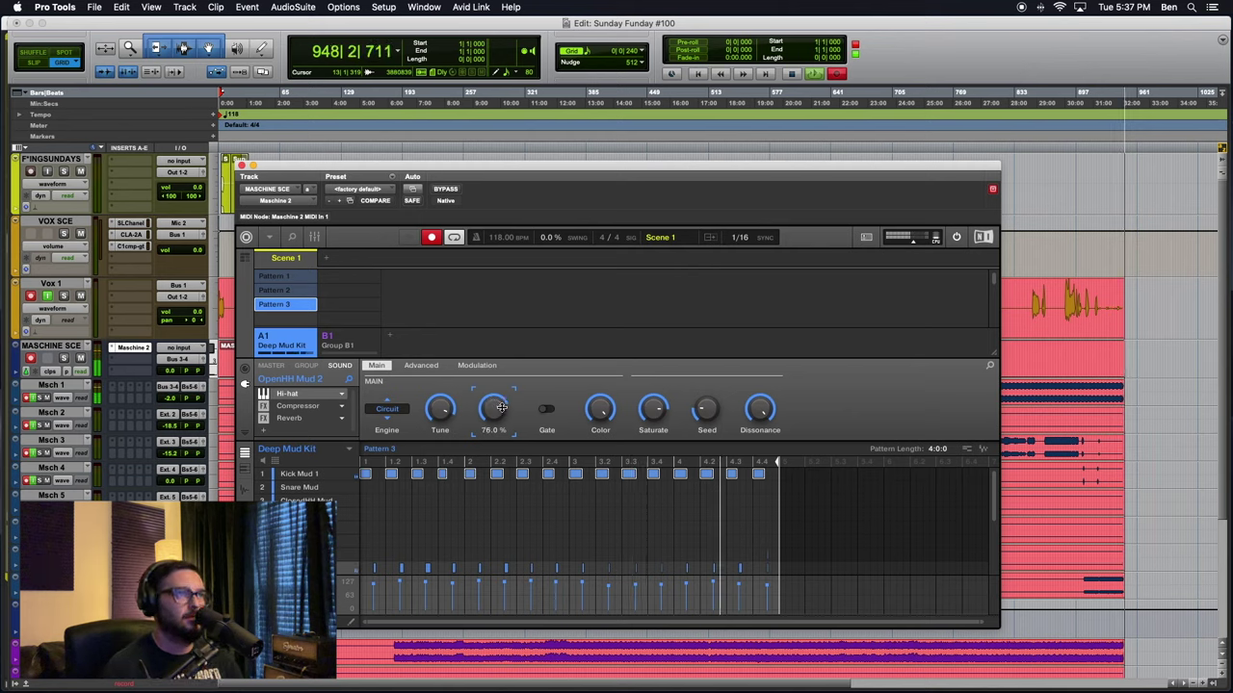
Select all the recorded OpenHH Mud 2 notes in Pattern 3 of the Deep Mud Kit
left_click_drag(738, 532, 781, 532)
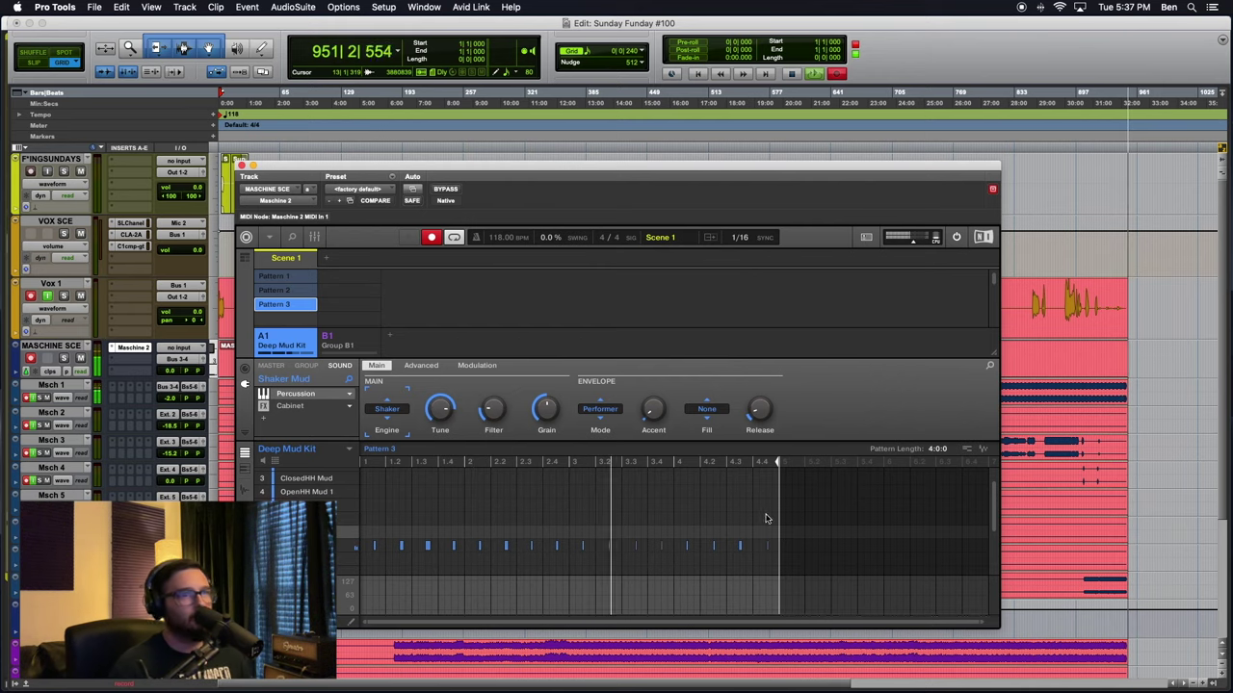
left_click_drag(788, 534, 335, 593)
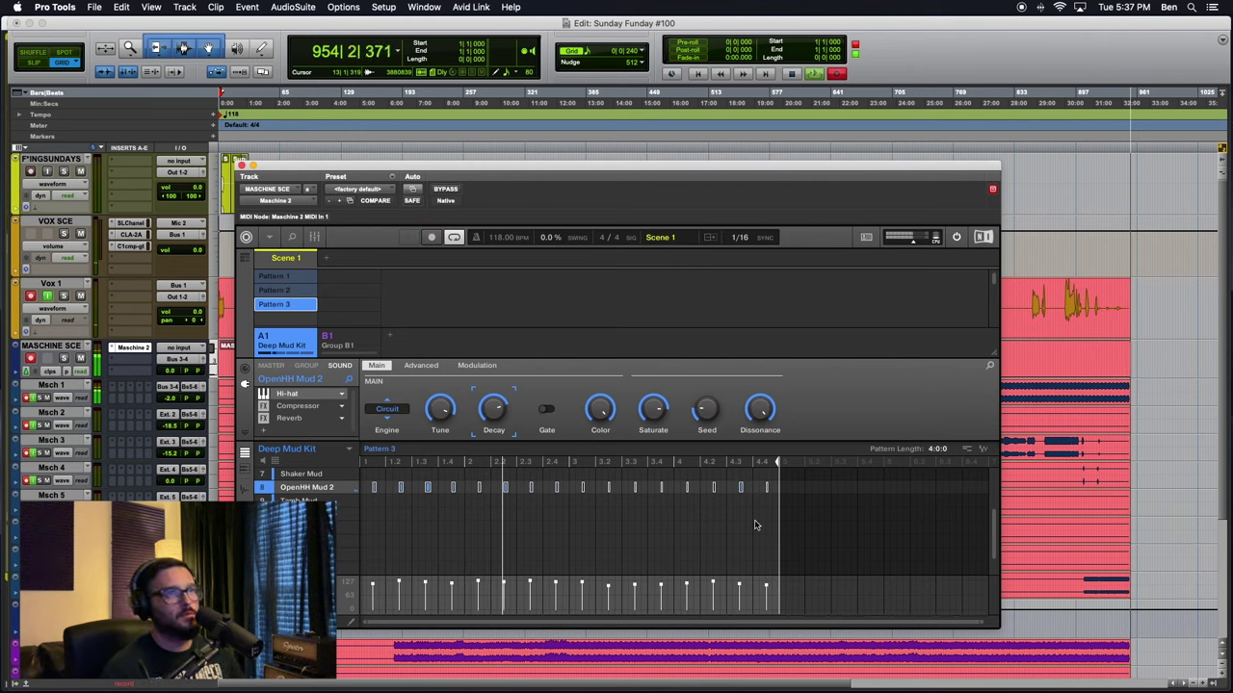
scroll(755, 524, "up", 3)
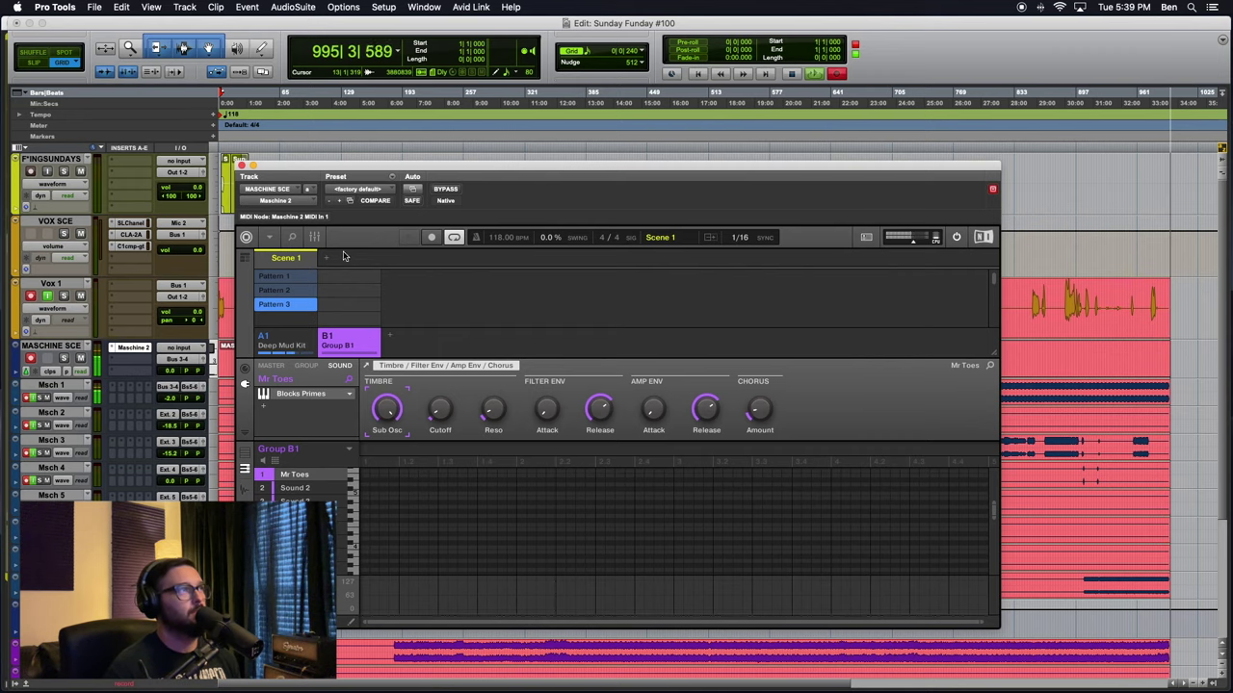
Review the Deep Mud Kit's mixer channels and the hi-hat, compressor and reverb chain of OpenHH Mud 2
left_click(313, 237)
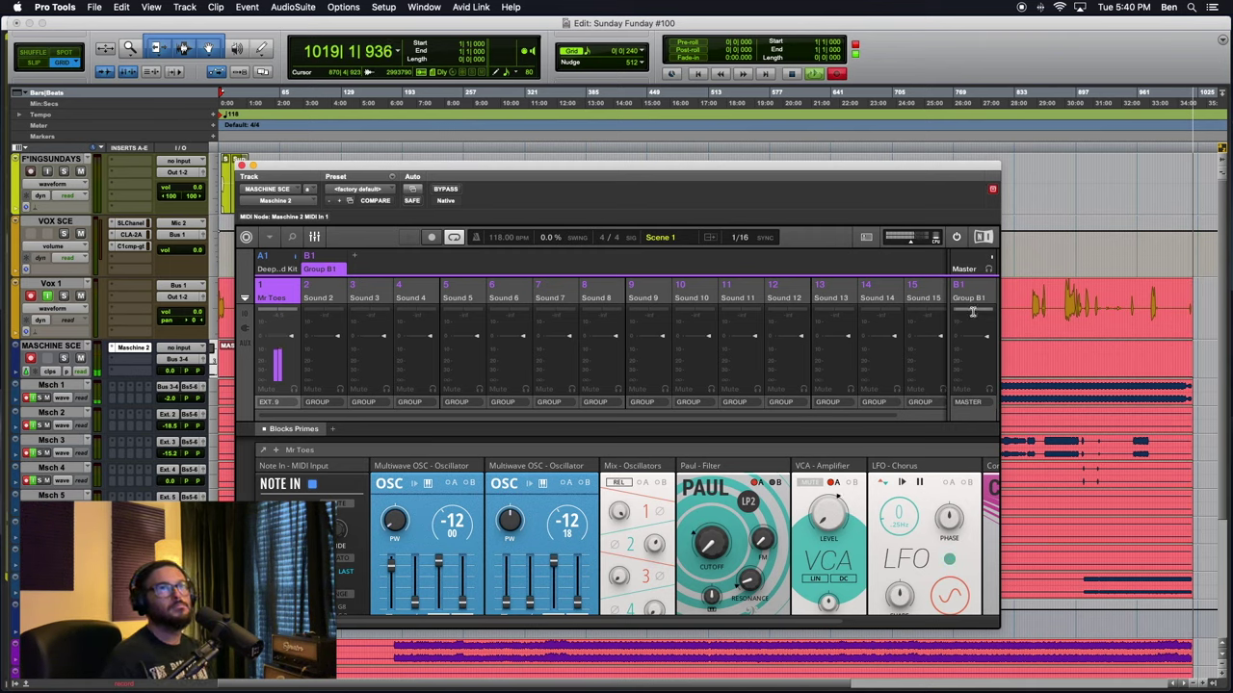
left_click(267, 269)
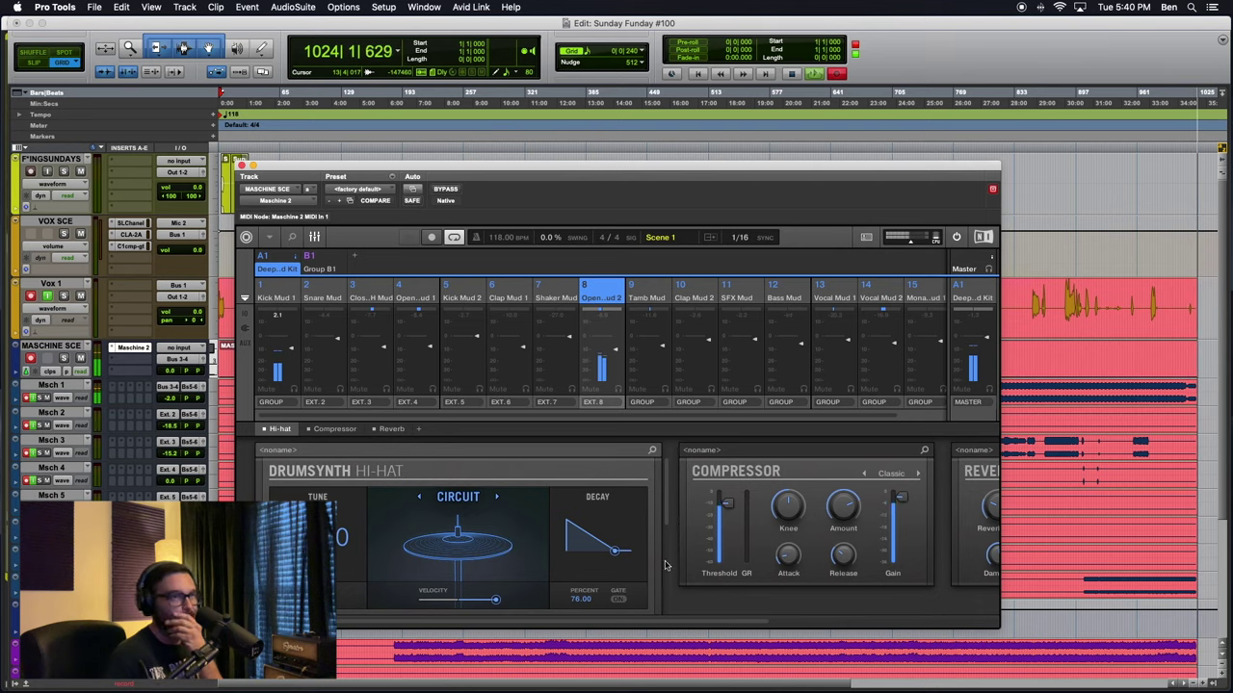
scroll(657, 546, "right", 1)
scroll(790, 549, "right", 5)
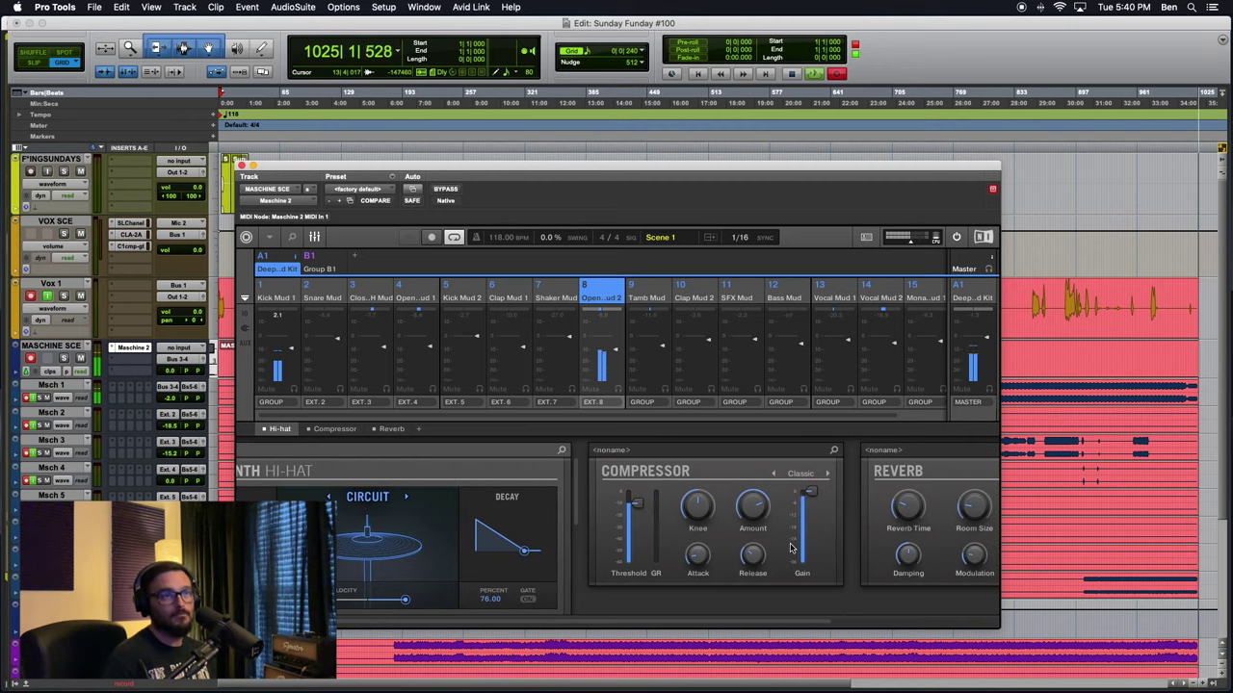
left_click(314, 238)
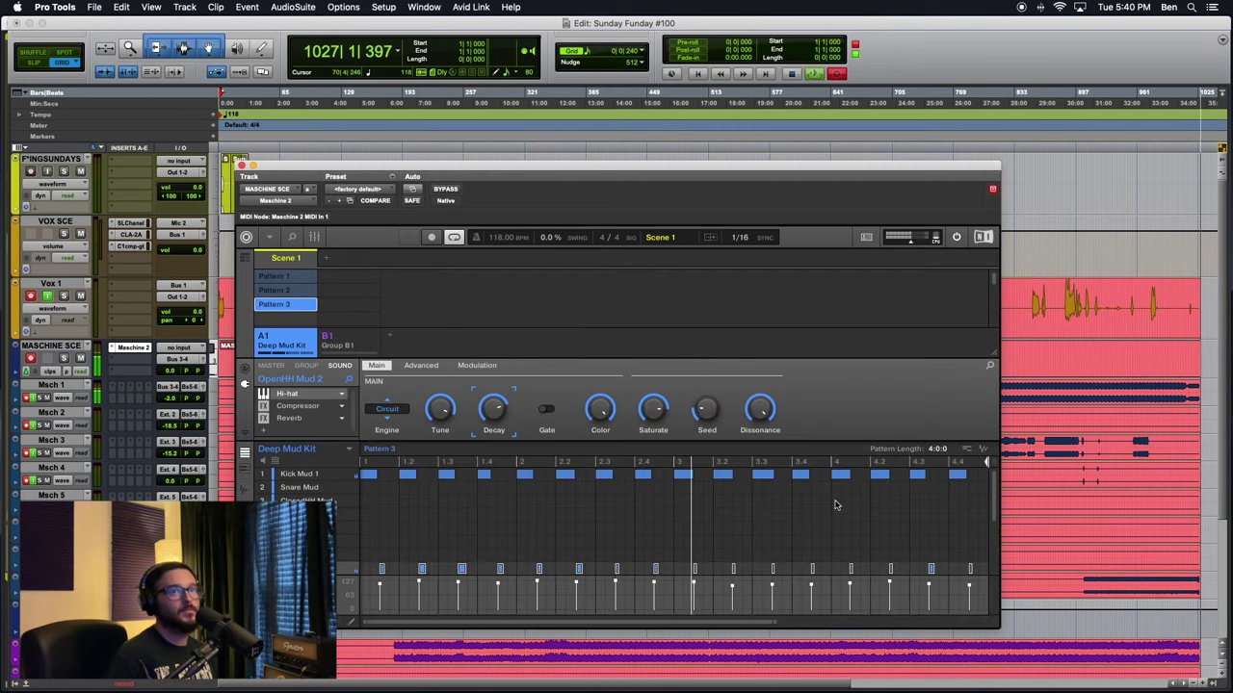
Inspect the Blocks Primes patch of Mr Toes in the mixer with its cabling shown, and return to the arranger with Group B1 selected
left_click(314, 238)
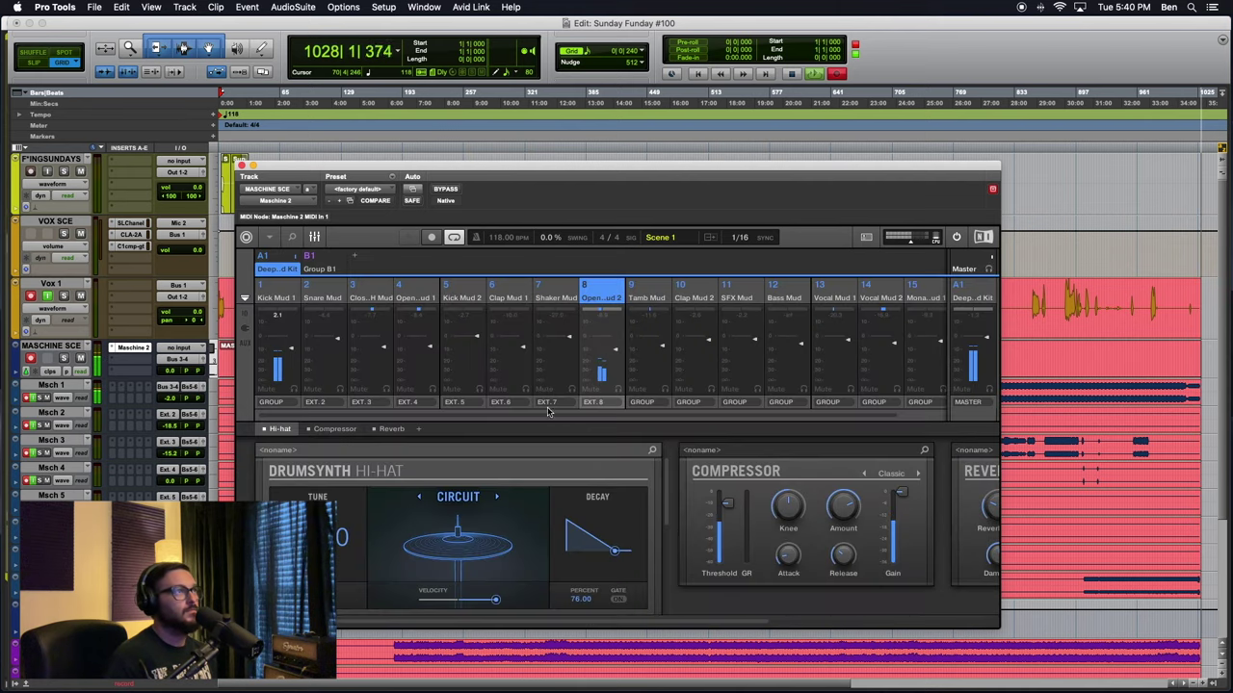
left_click(321, 270)
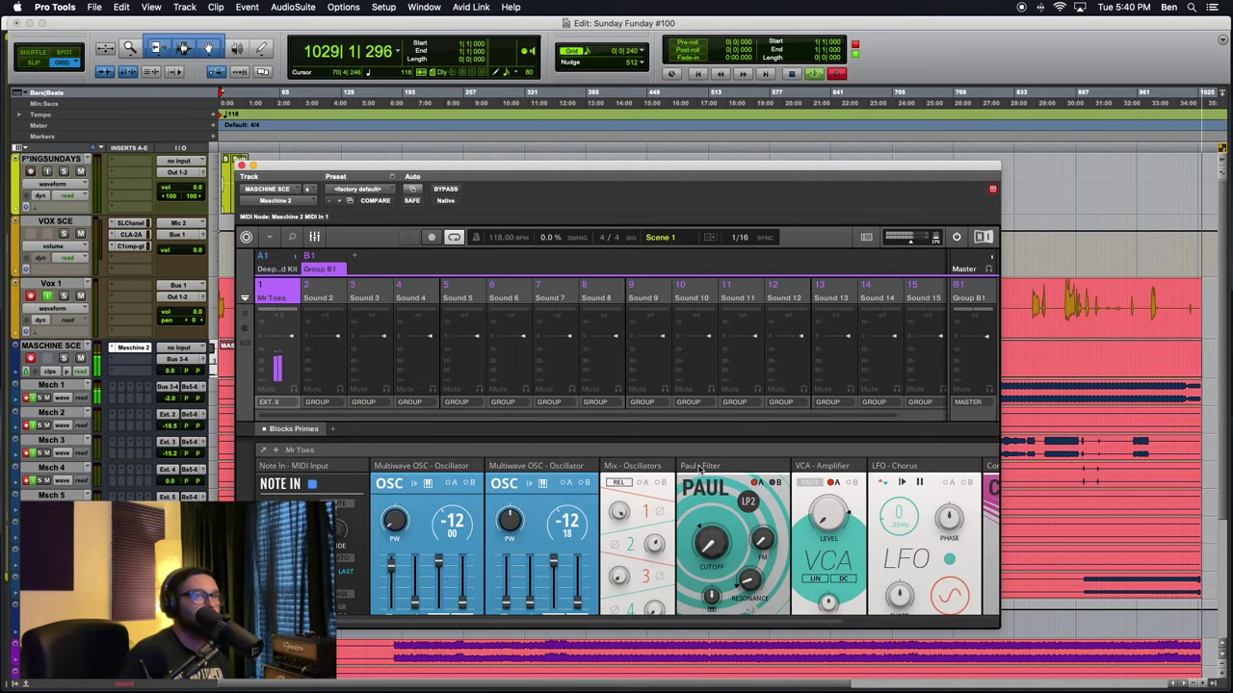
left_click(277, 450)
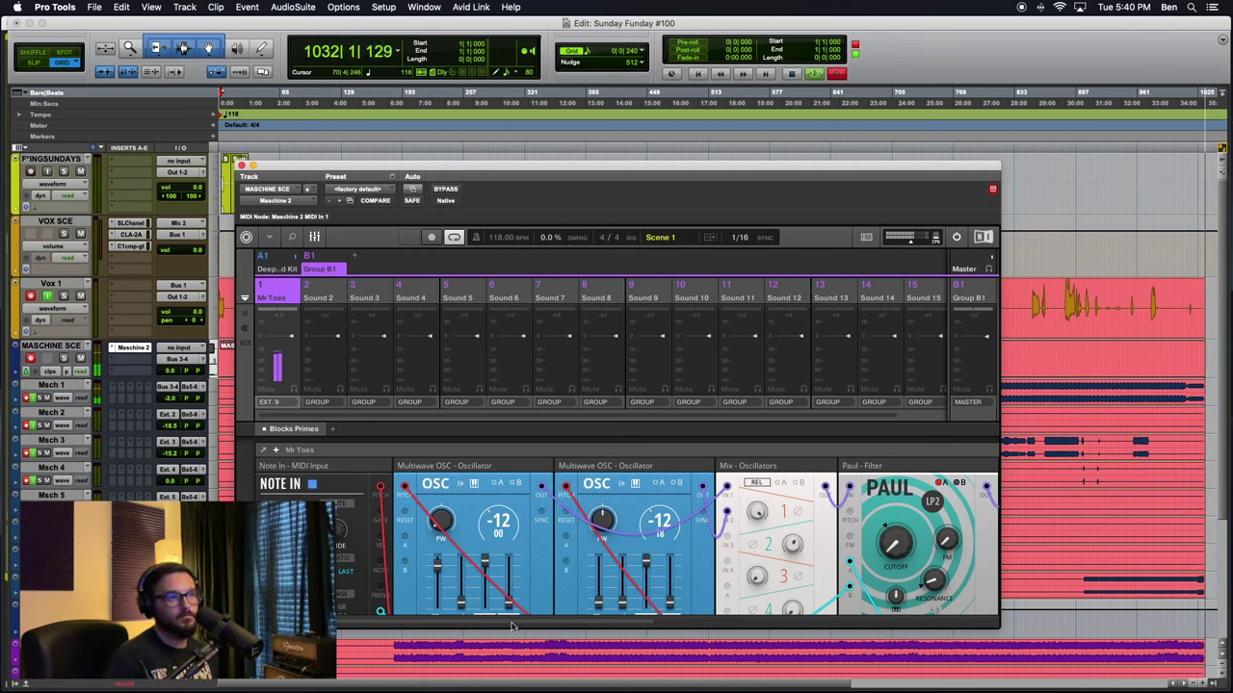
left_click_drag(520, 626, 570, 621)
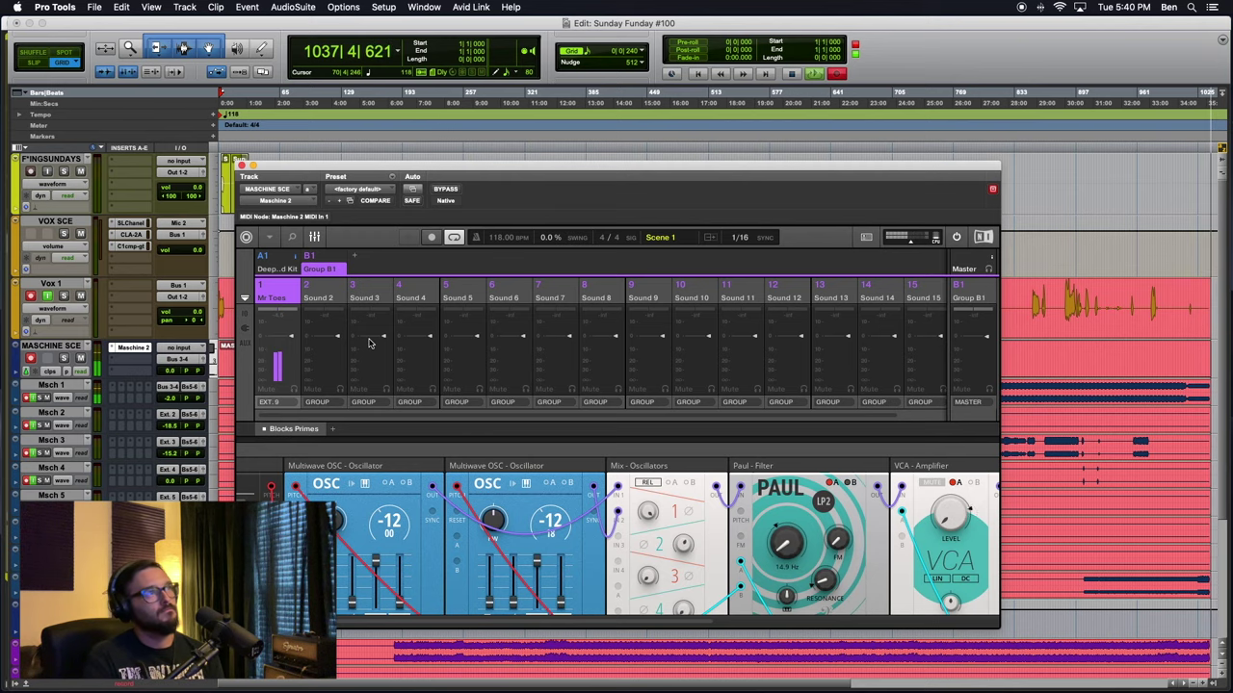
left_click(265, 269)
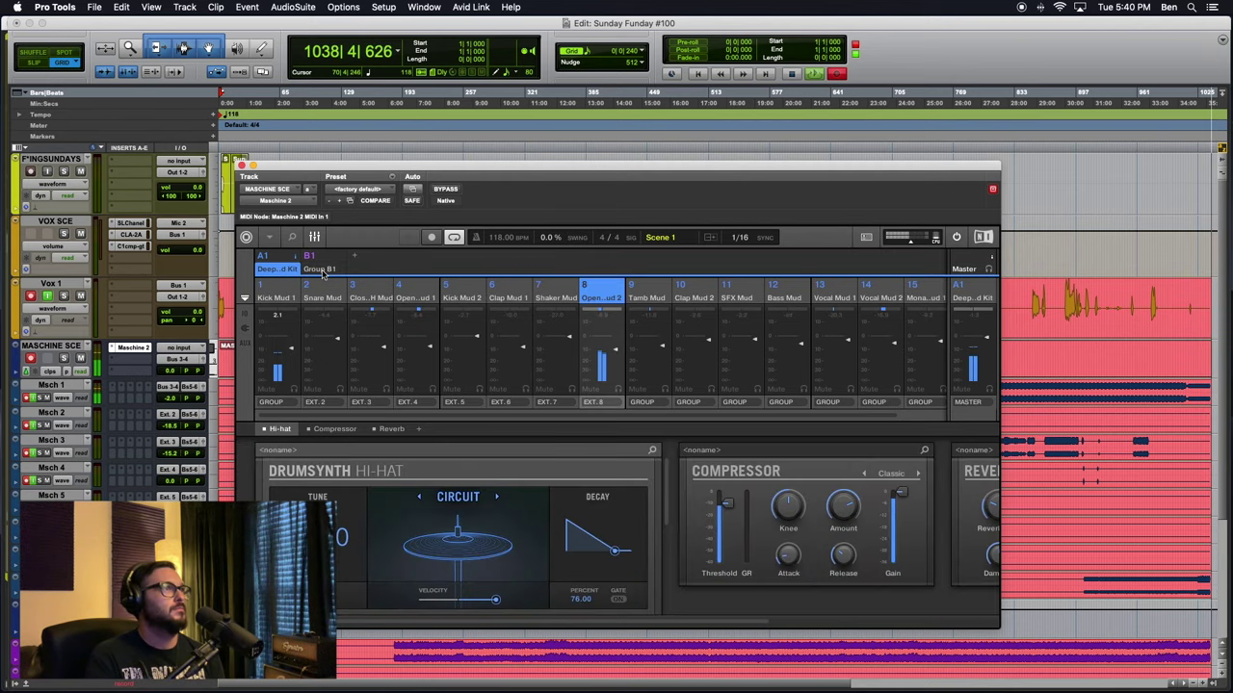
left_click(320, 269)
left_click(311, 237)
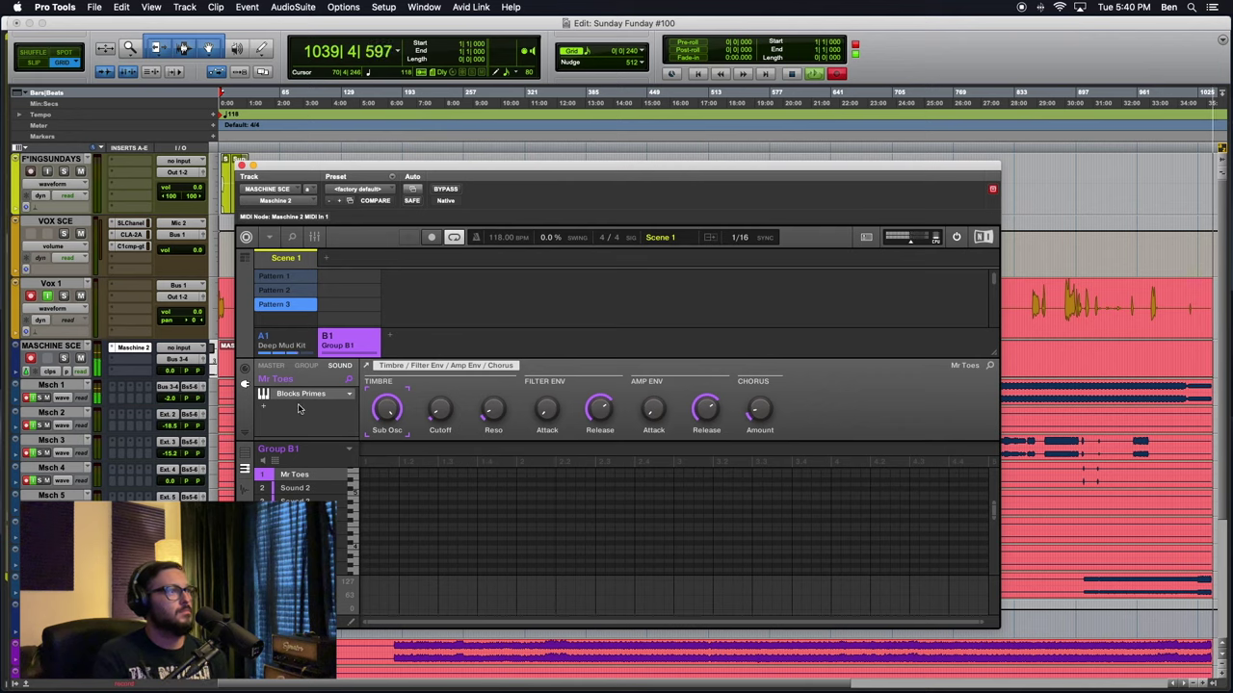
Add the internal Compressor effect to Mr Toes and set its side-chain source to the Deep Mud Kit's Kick Mud 1
left_click(267, 407)
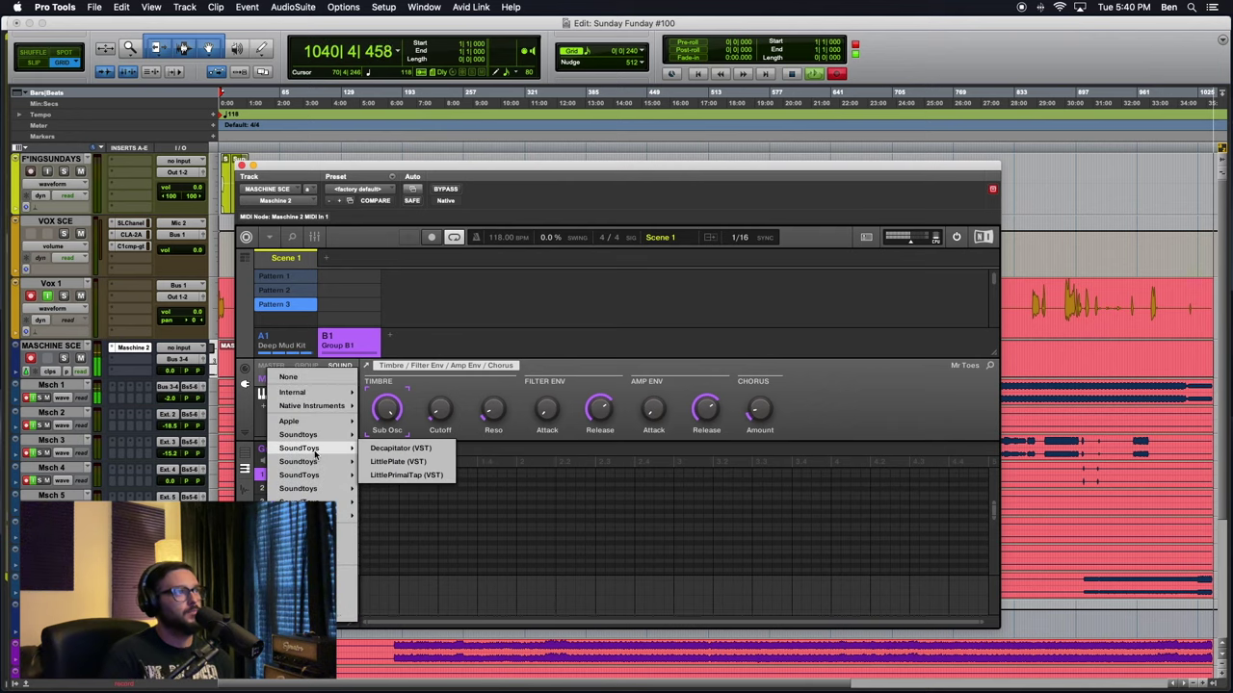
mouse_move(303, 393)
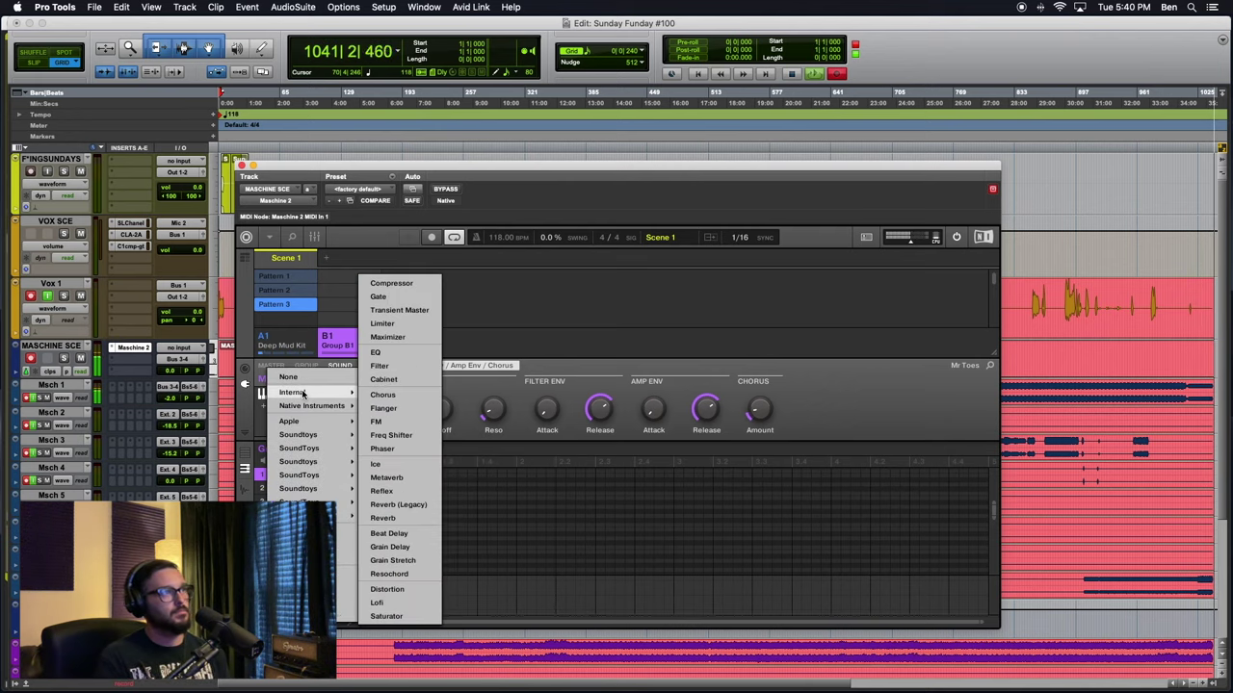
left_click(385, 284)
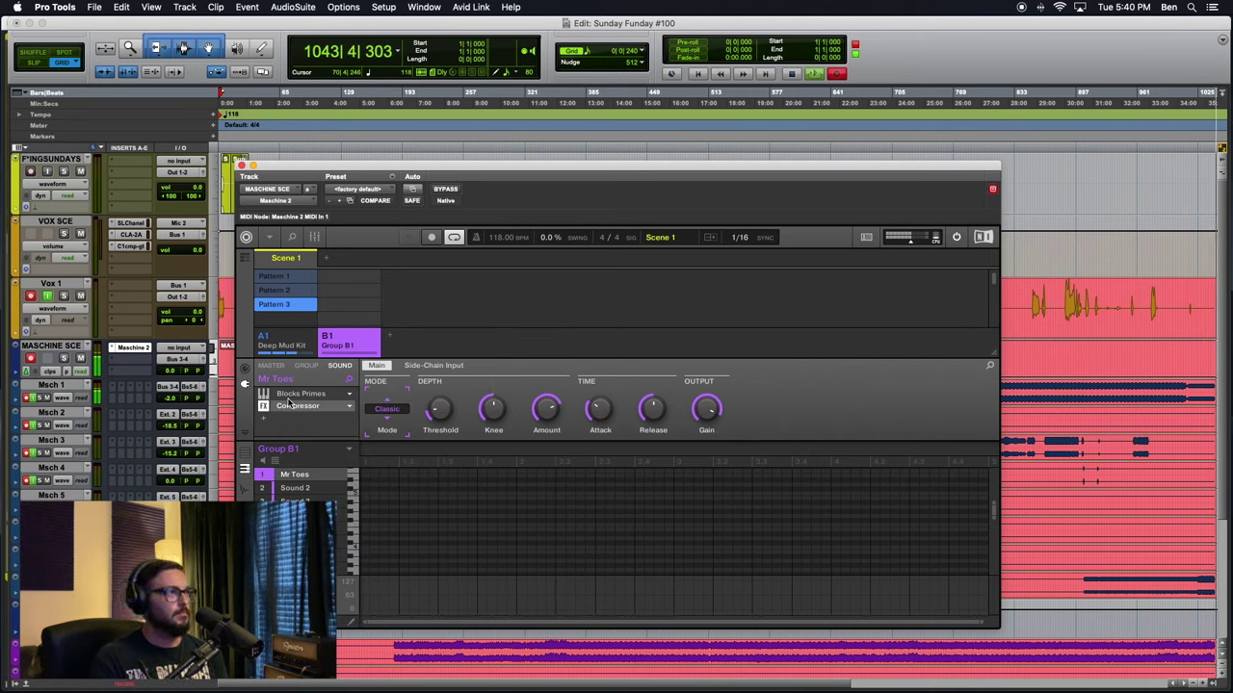
left_click(434, 365)
left_click(385, 409)
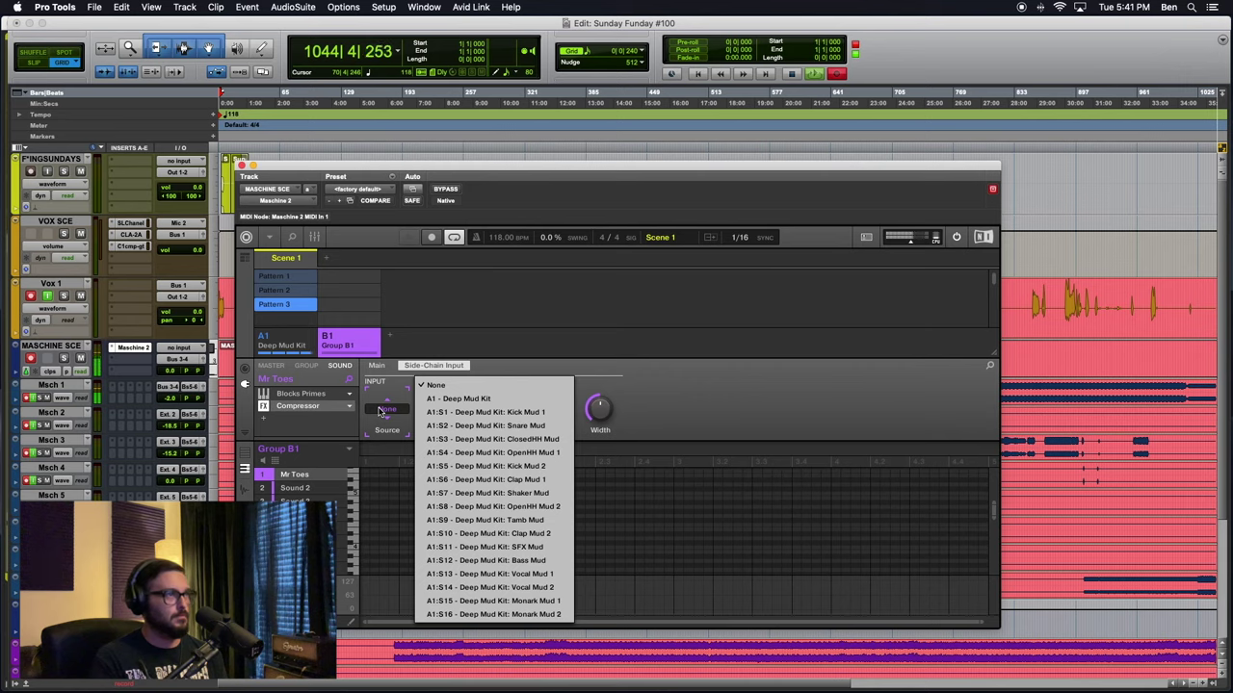
left_click(474, 412)
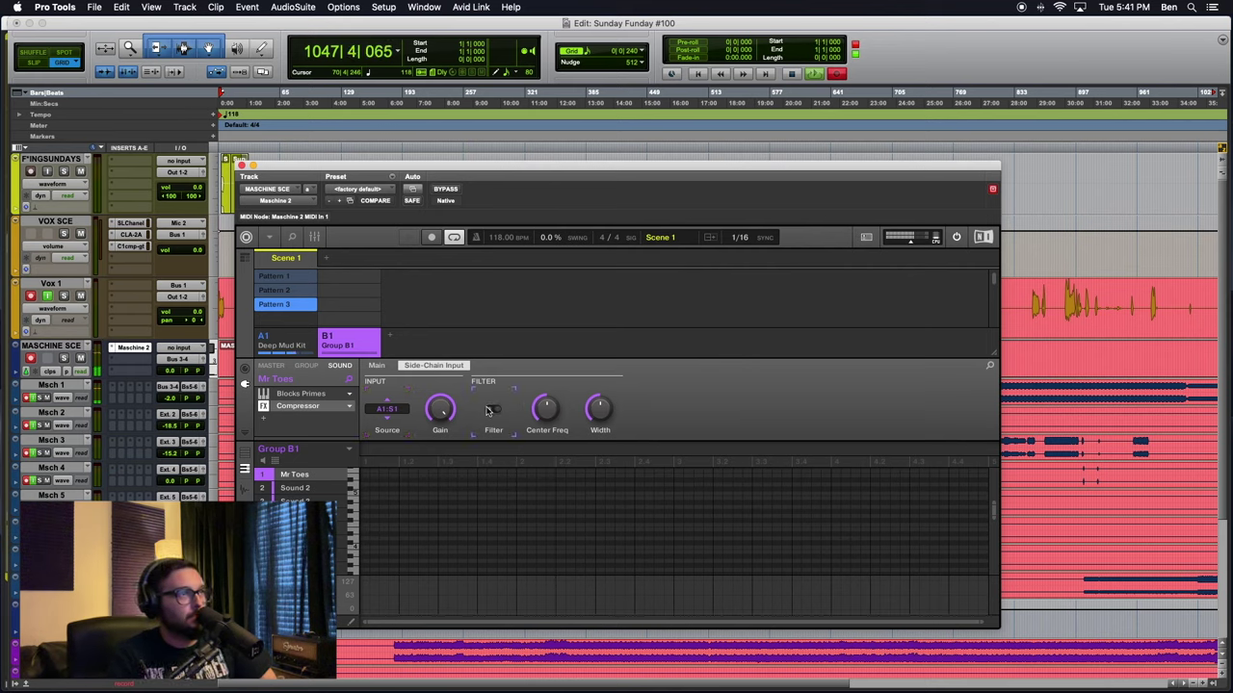
Enable the Mr Toes compressor's side-chain filter, raise its center frequency and width, and adjust the side-chain input gain
left_click(492, 410)
left_click(597, 410)
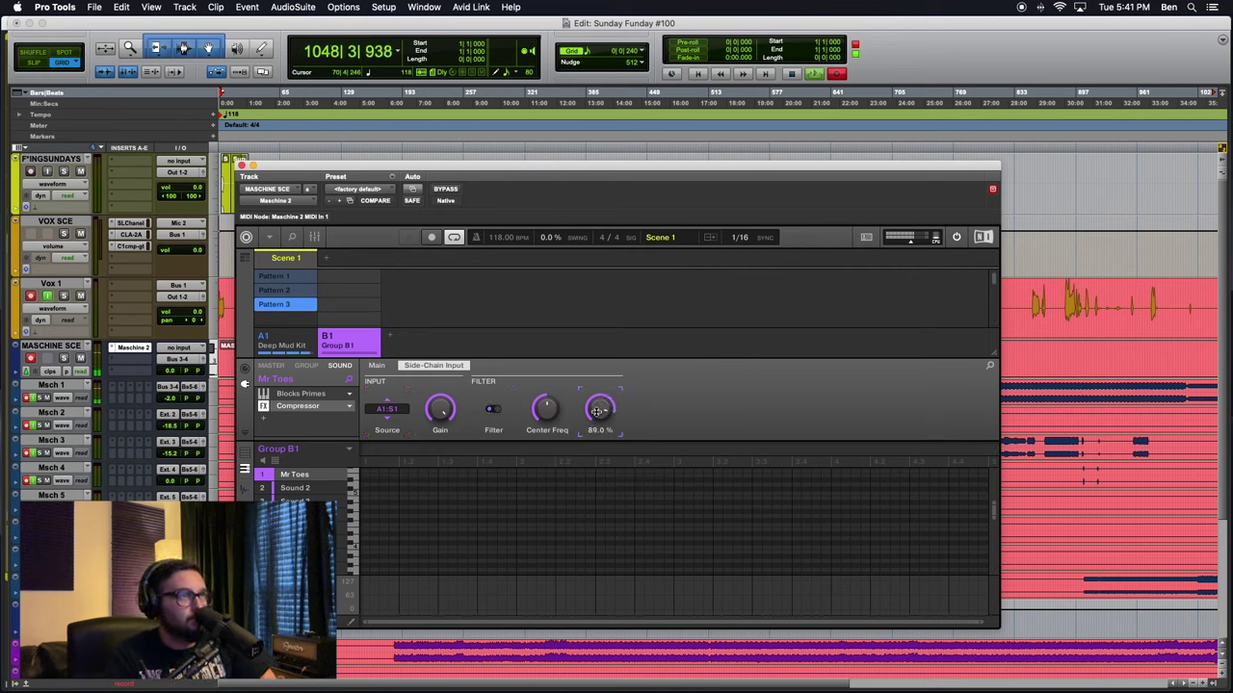
mouse_move(546, 411)
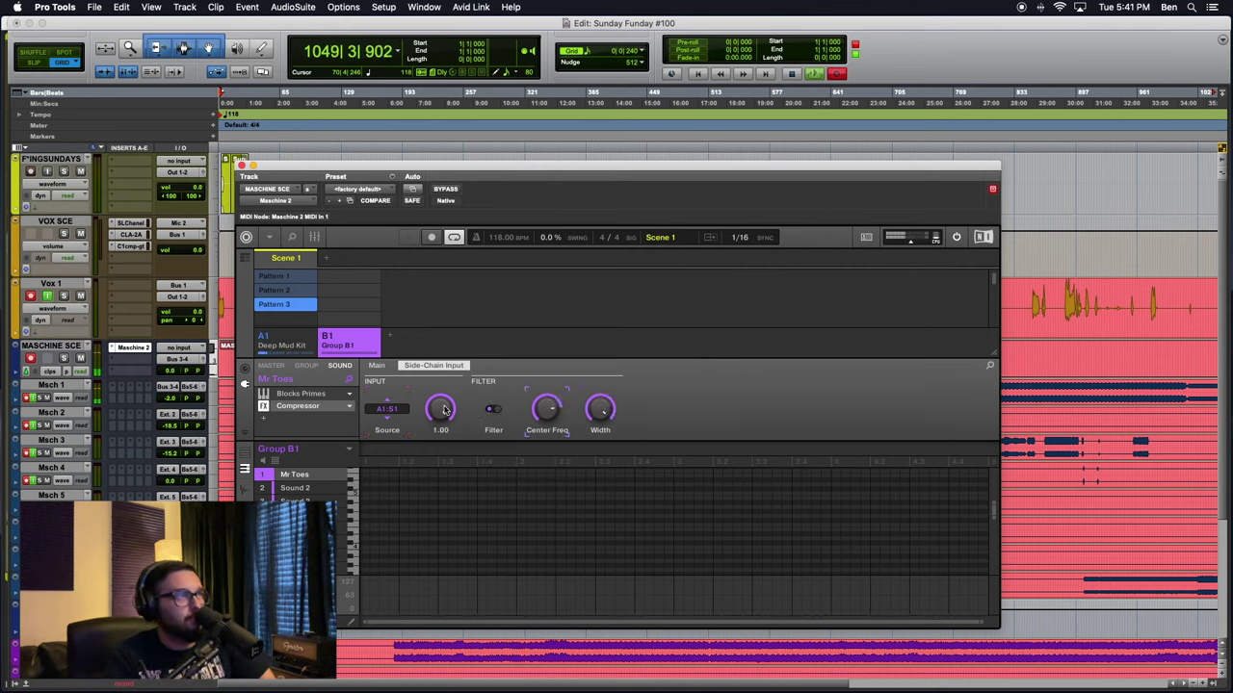
mouse_move(447, 404)
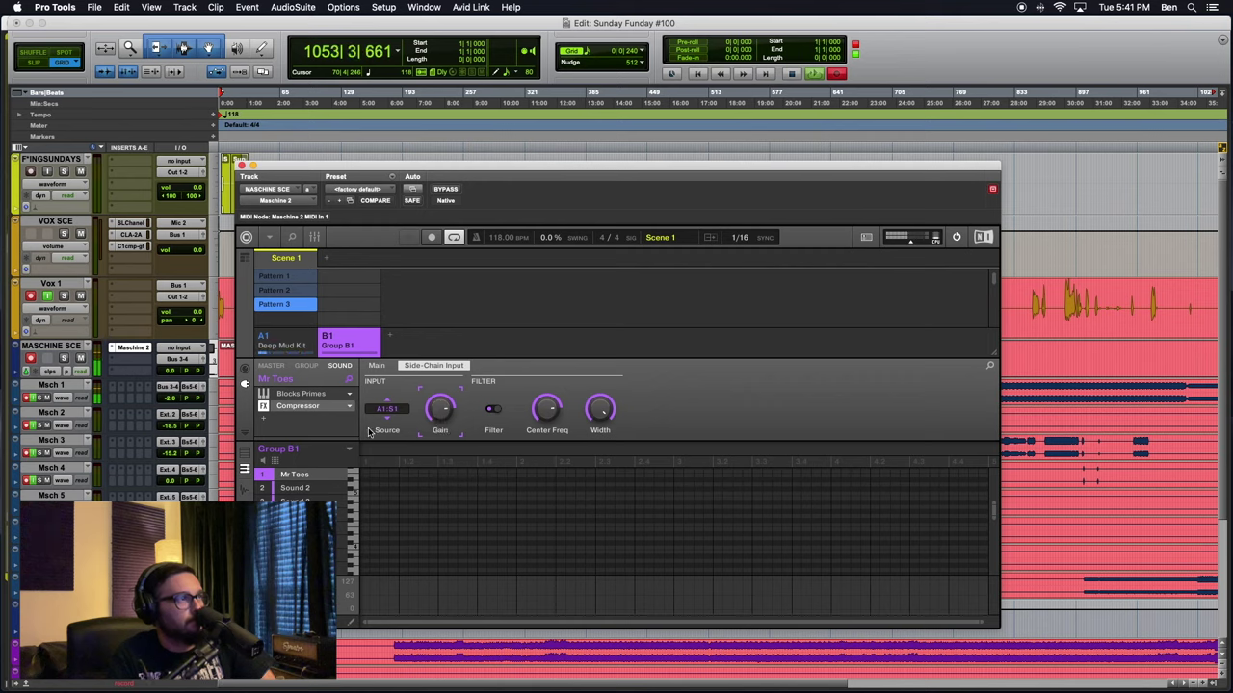
left_click_drag(432, 409, 449, 406)
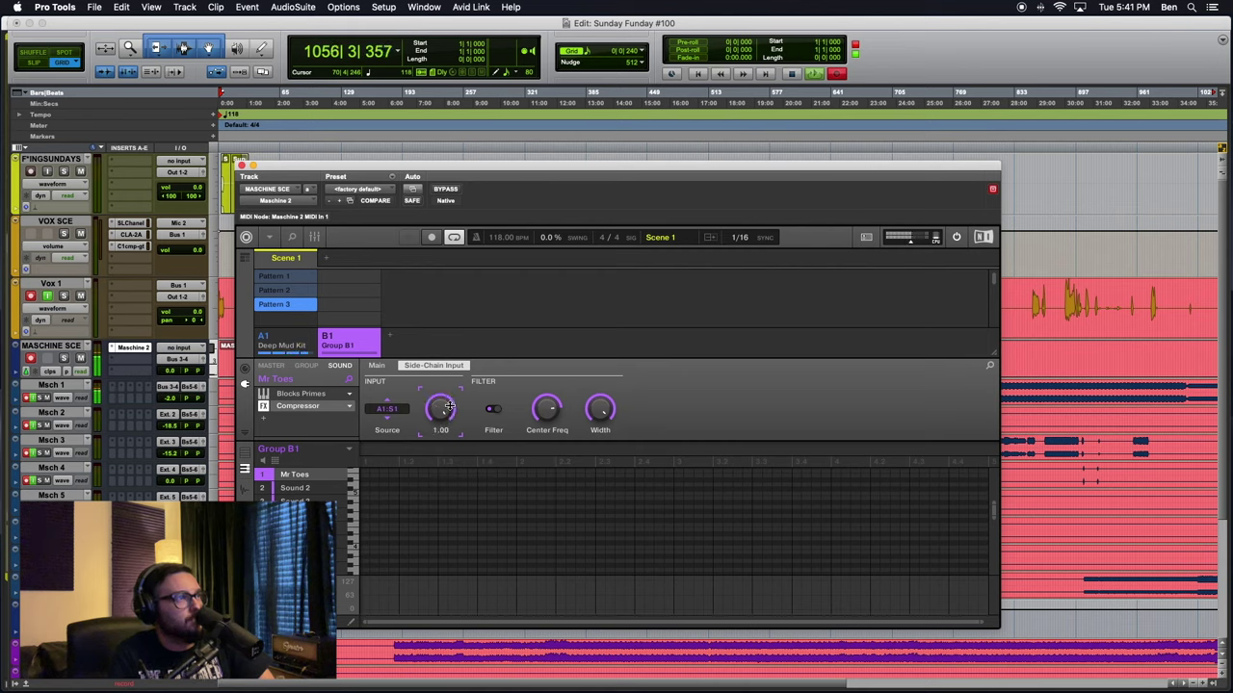
left_click_drag(449, 405, 449, 406)
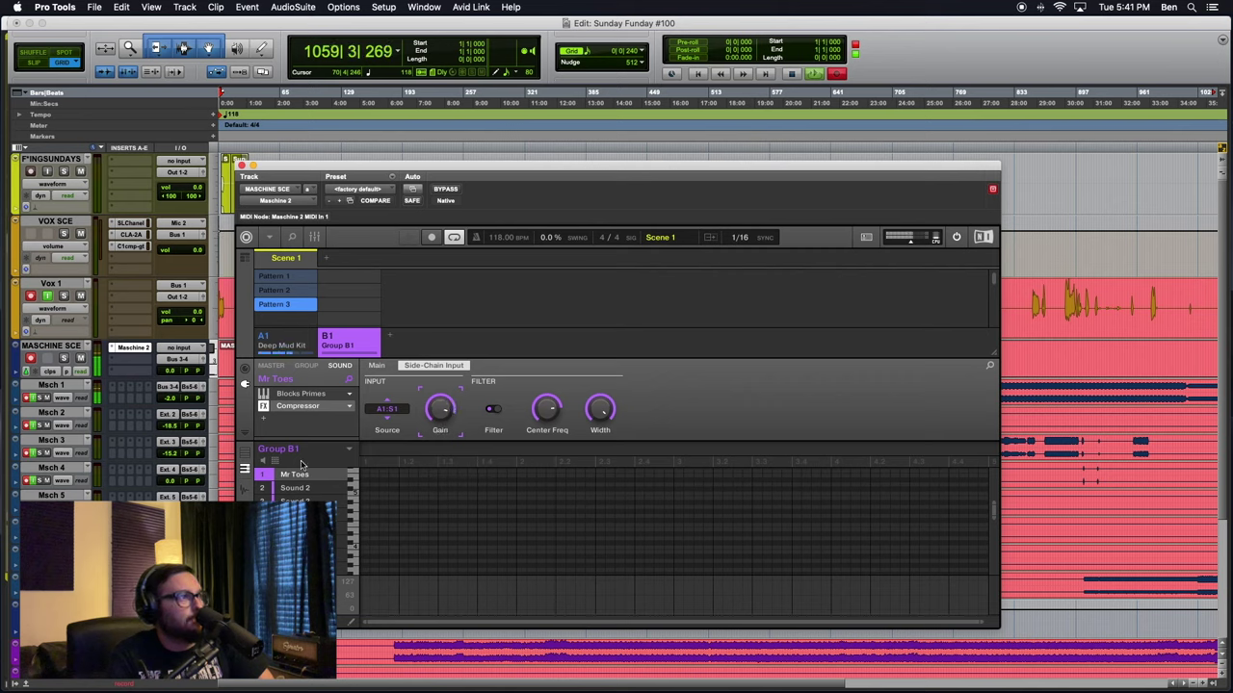
Show the Blocks Primes parameters of Mr Toes and zoom the Edit window timeline out past the end of the recording
left_click(295, 396)
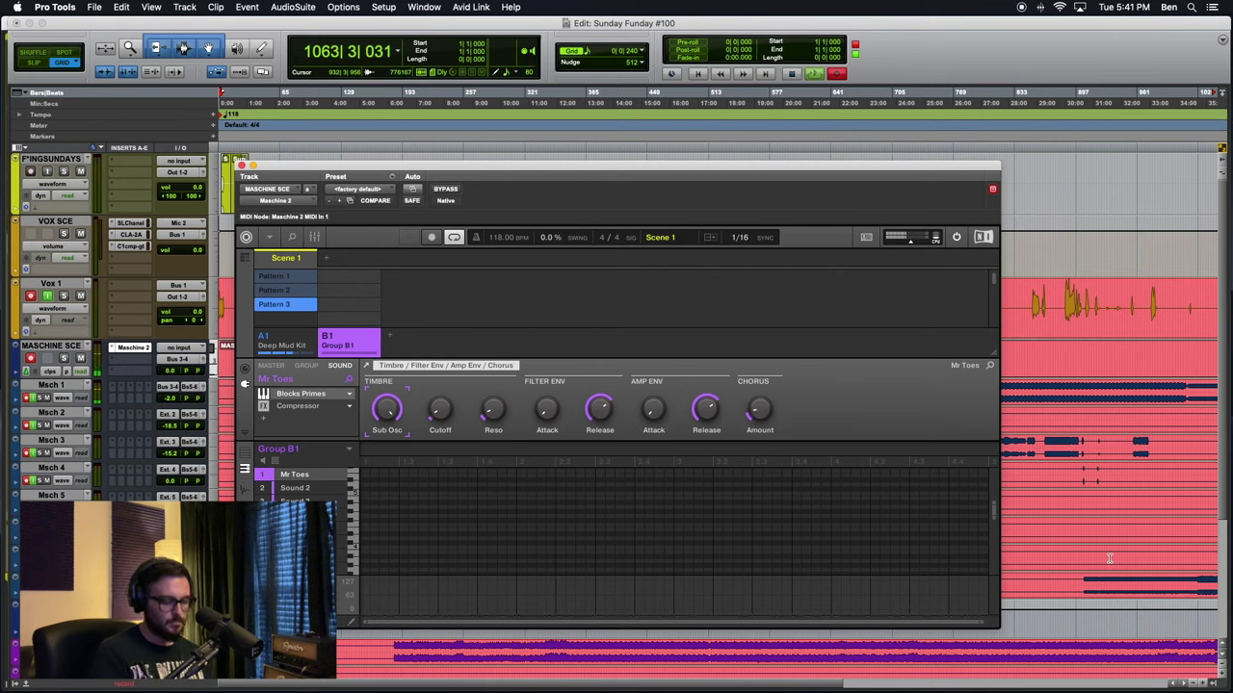
key("r")
key("r")
key("t")
key("r")
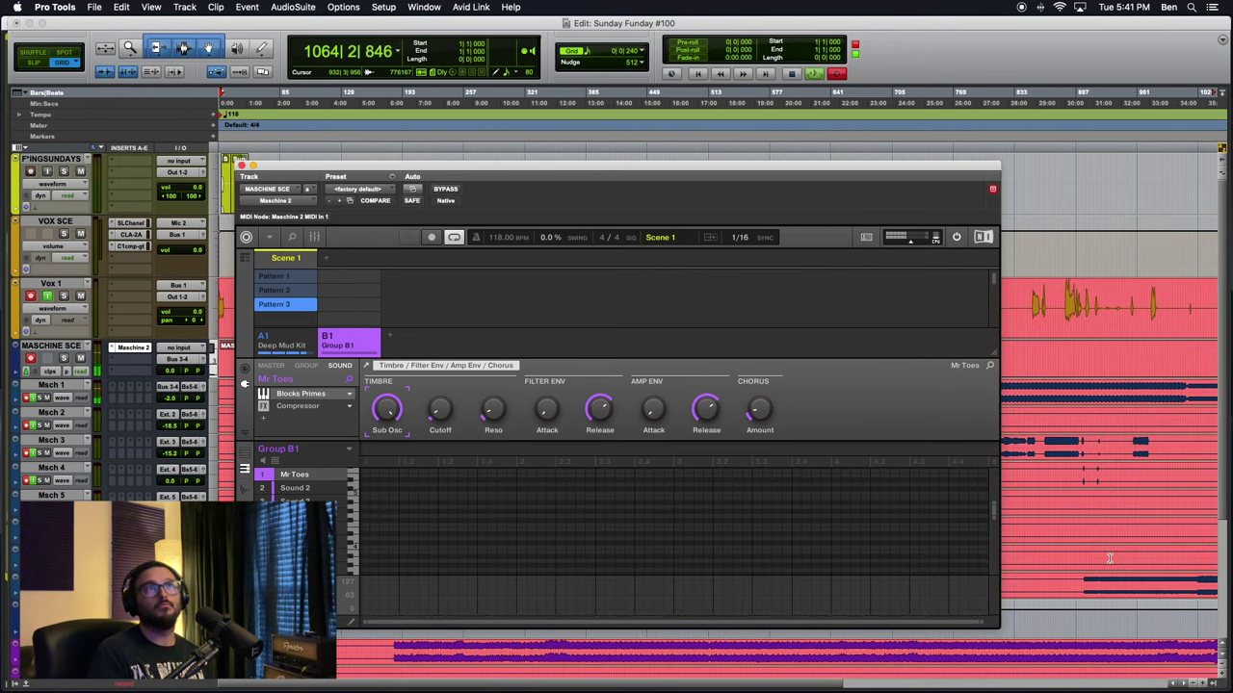
key("t")
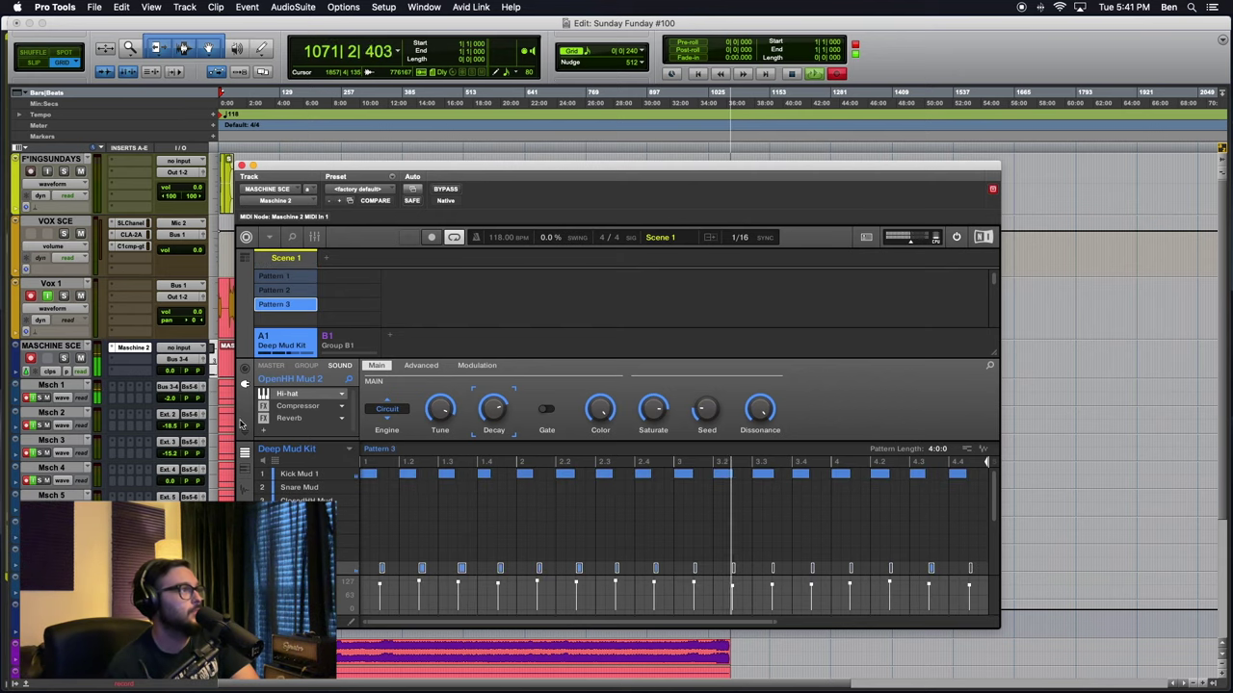
Set the Msch 1 track volume to +7.2 dB and close the Maschine 2 plug-in window
left_click(174, 393)
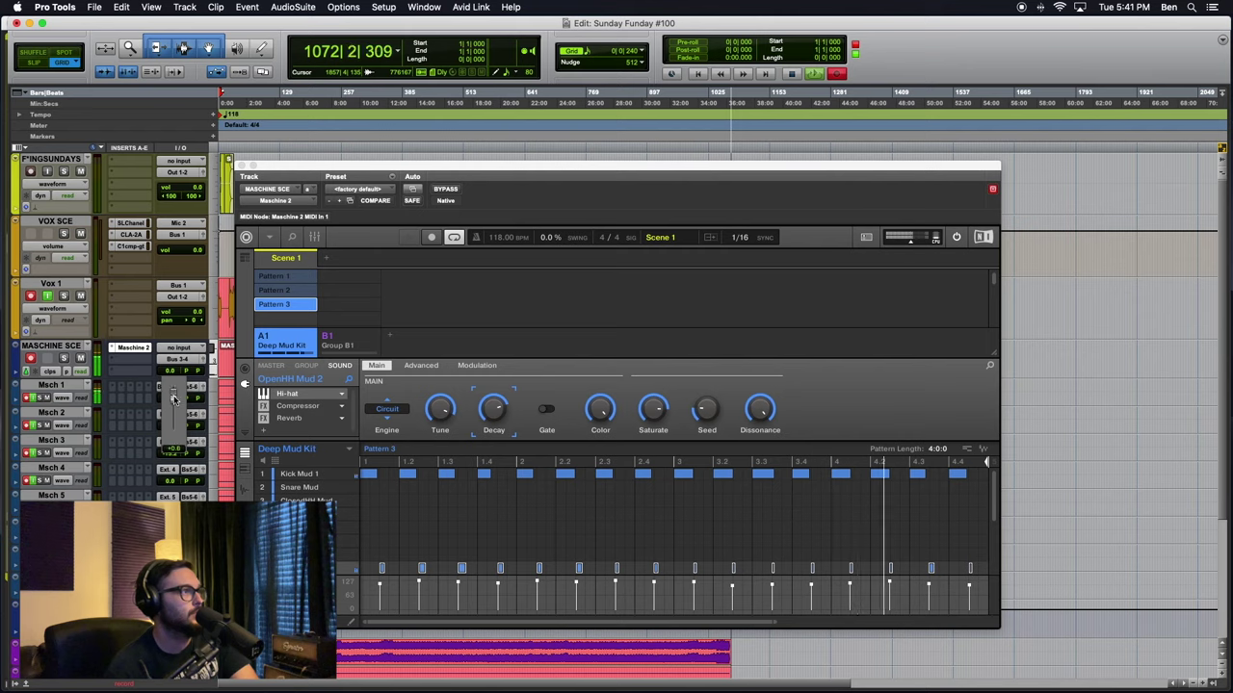
left_click_drag(174, 393, 175, 392)
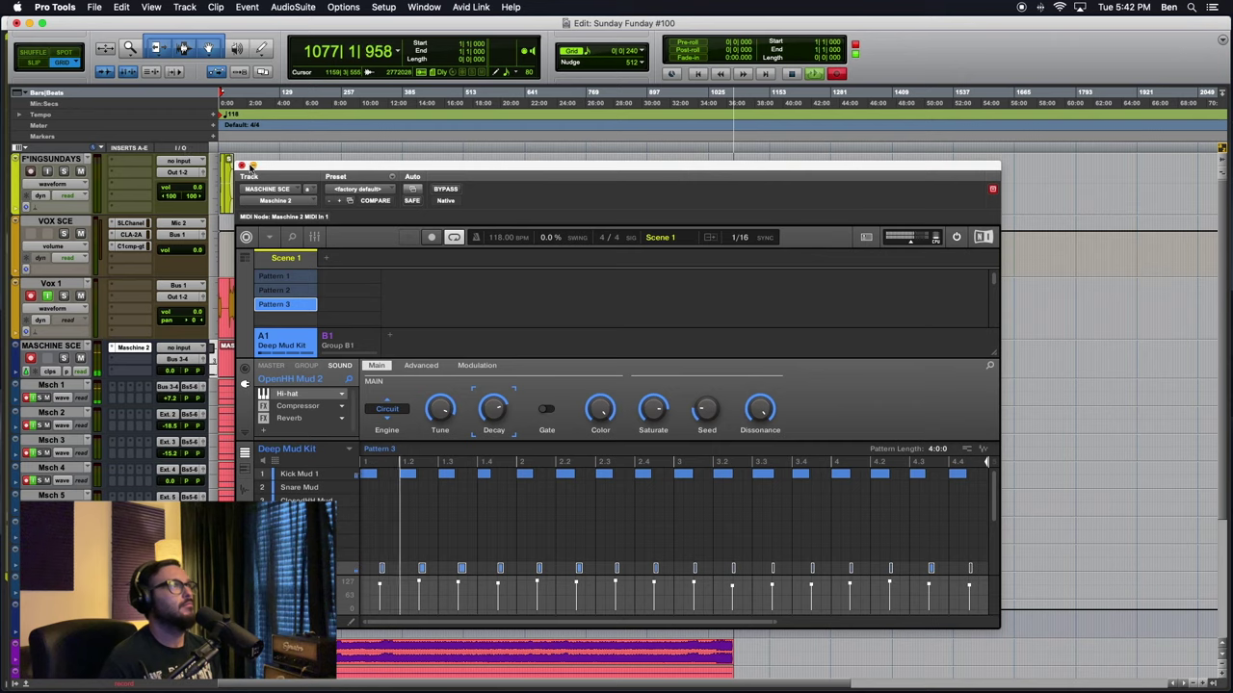
left_click(241, 165)
Draw downward volume automation ramps past the recording: Msch DRUMS from about bar 1121 to 1137, the lower purple lane from about 1129 to 1145
scroll(767, 613, "down", 3)
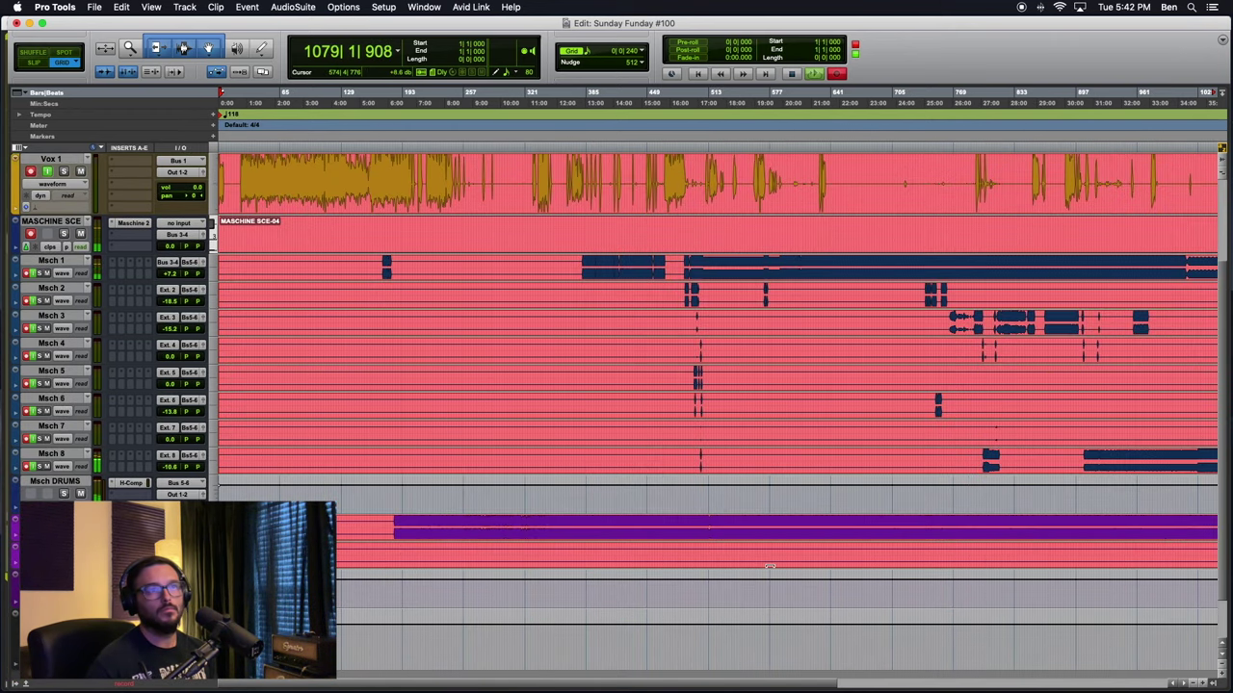
scroll(770, 567, "right", 10)
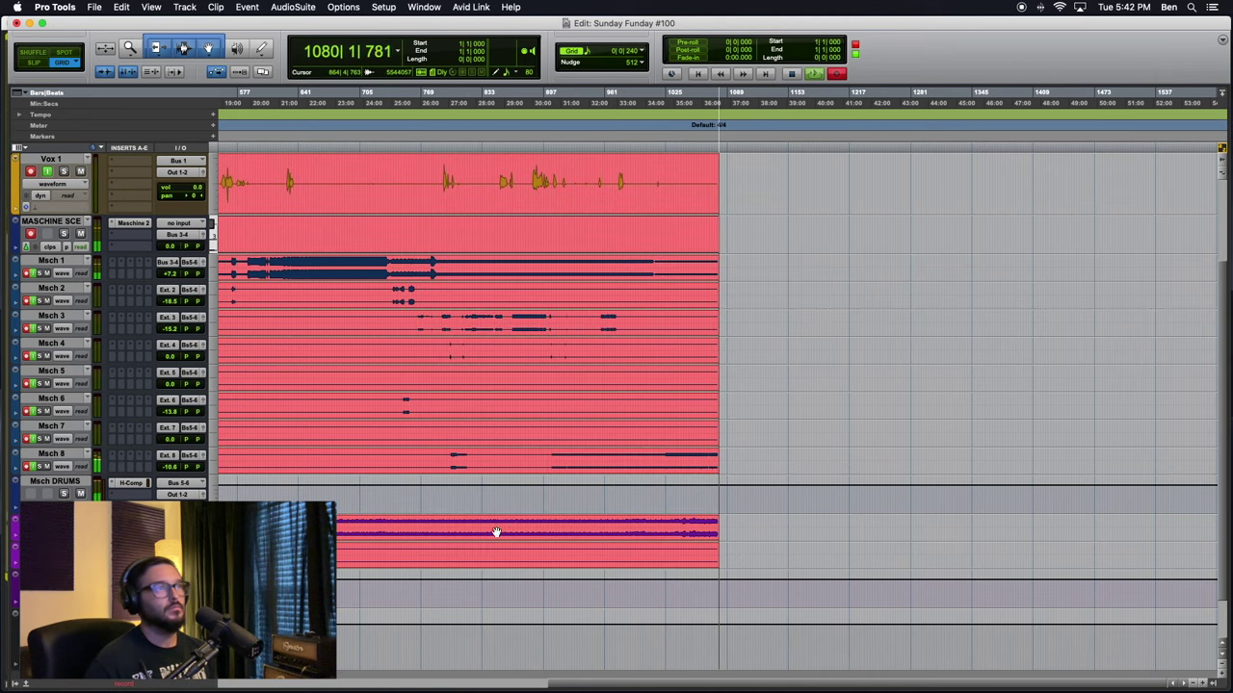
left_click(128, 226)
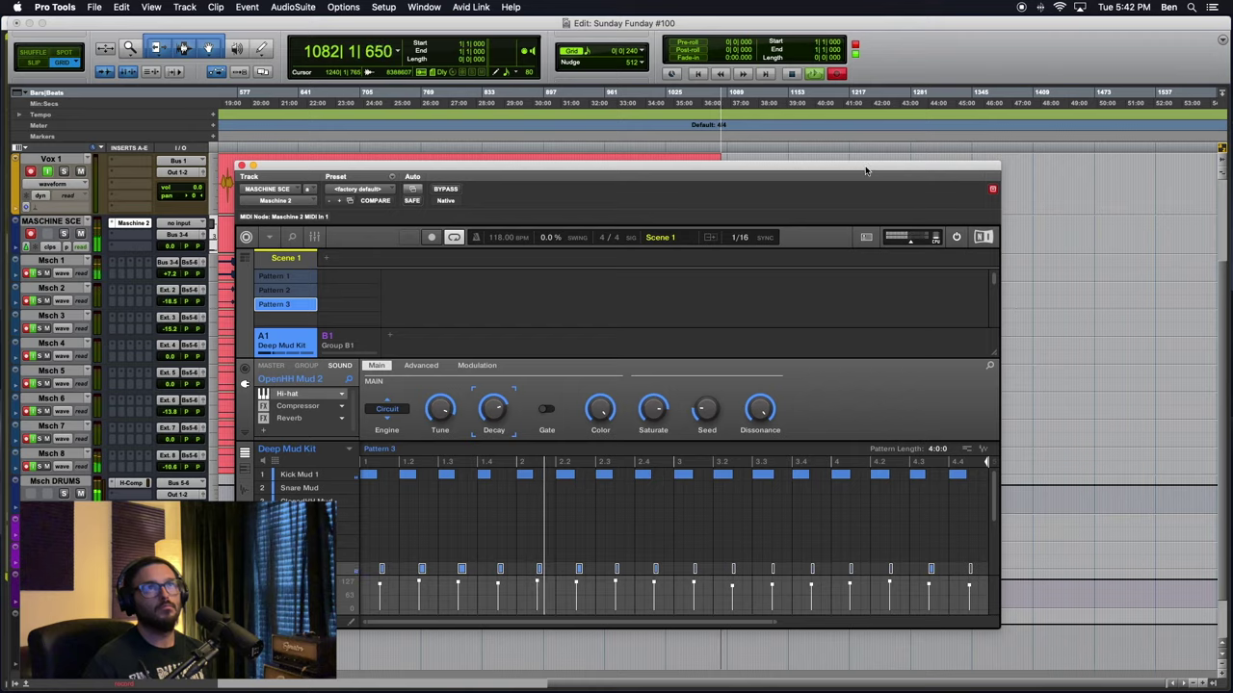
left_click_drag(871, 165, 578, 229)
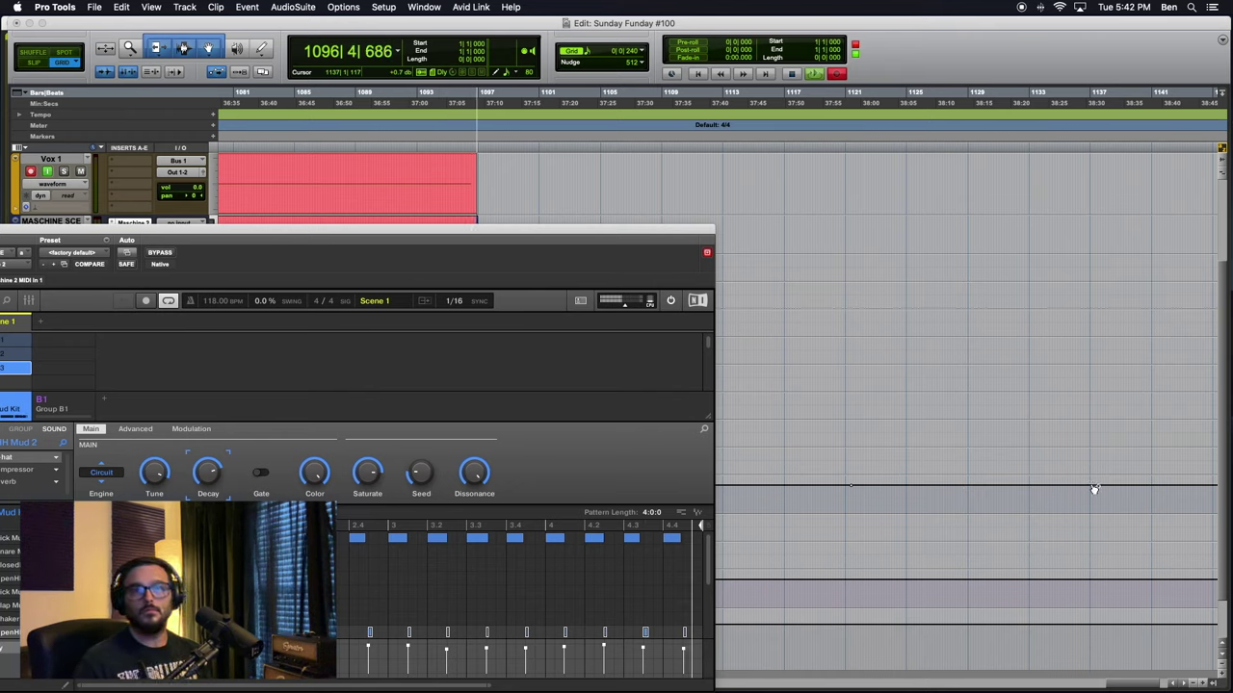
left_click_drag(1094, 490, 1088, 511)
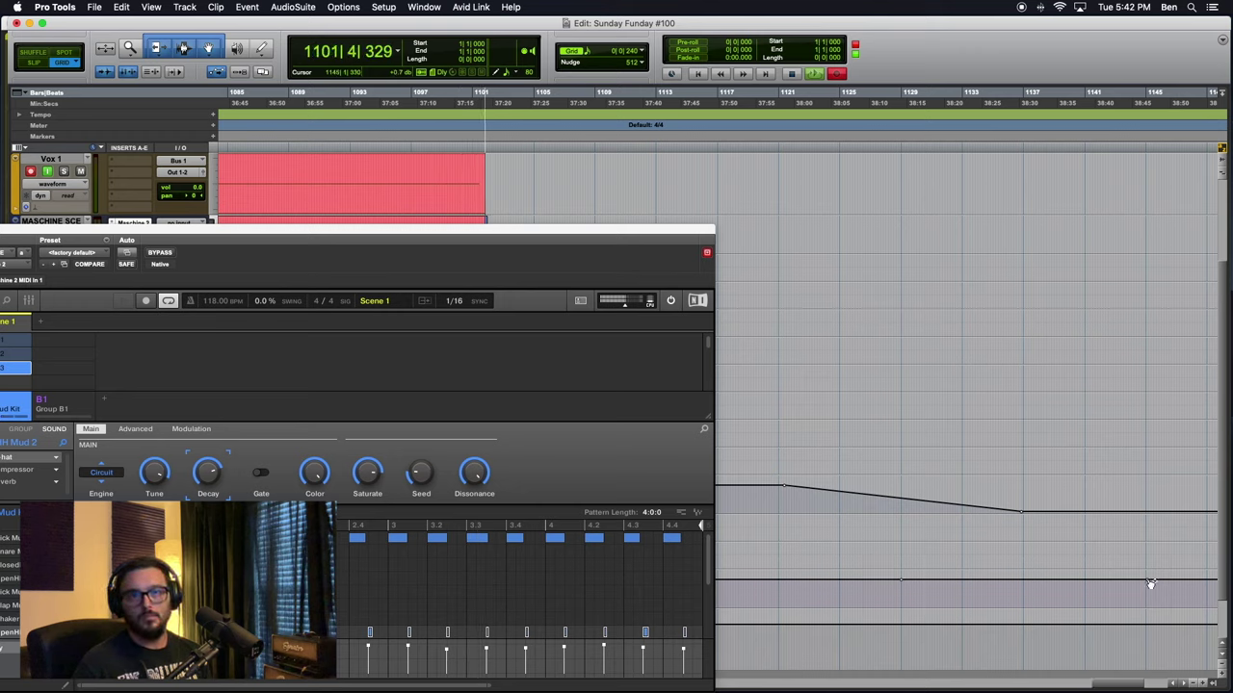
mouse_move(1149, 582)
left_mouse_down()
mouse_move(1132, 589)
mouse_move(1146, 588)
mouse_move(1148, 606)
left_mouse_up()
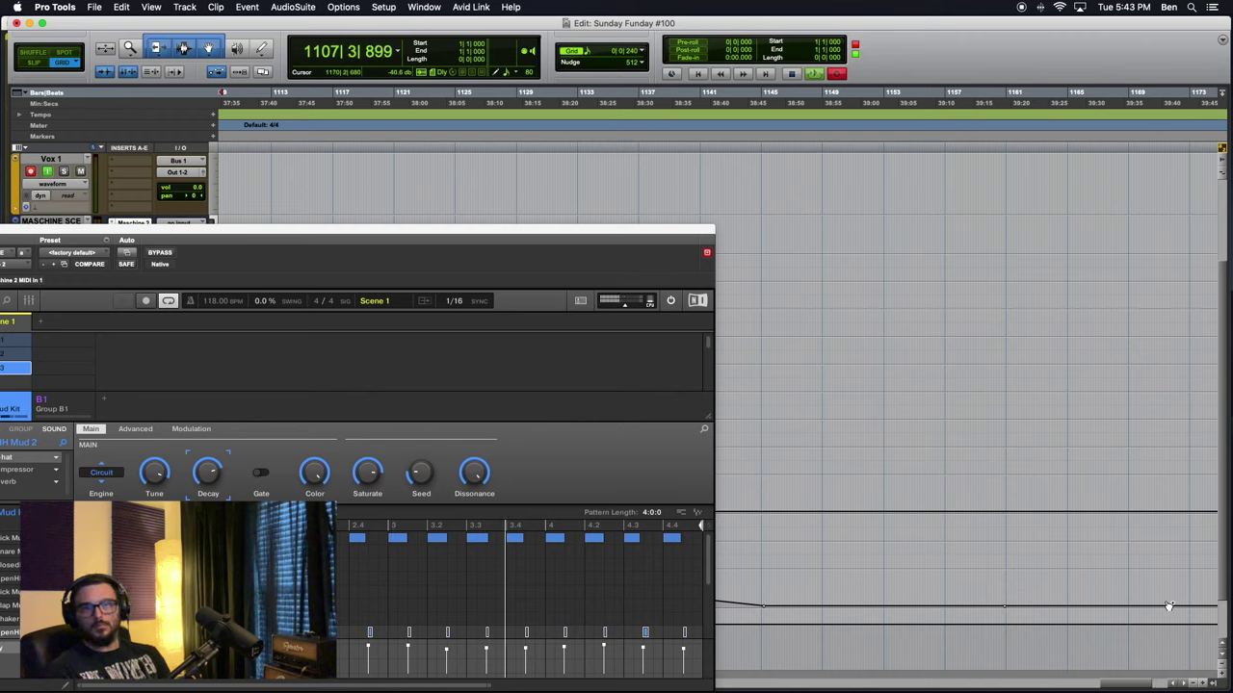
Ramp the volume automation back up: the lower purple lane from about bar 1161 to 1173, Msch DRUMS from about 1163 to 1178
left_click_drag(1191, 606, 1189, 579)
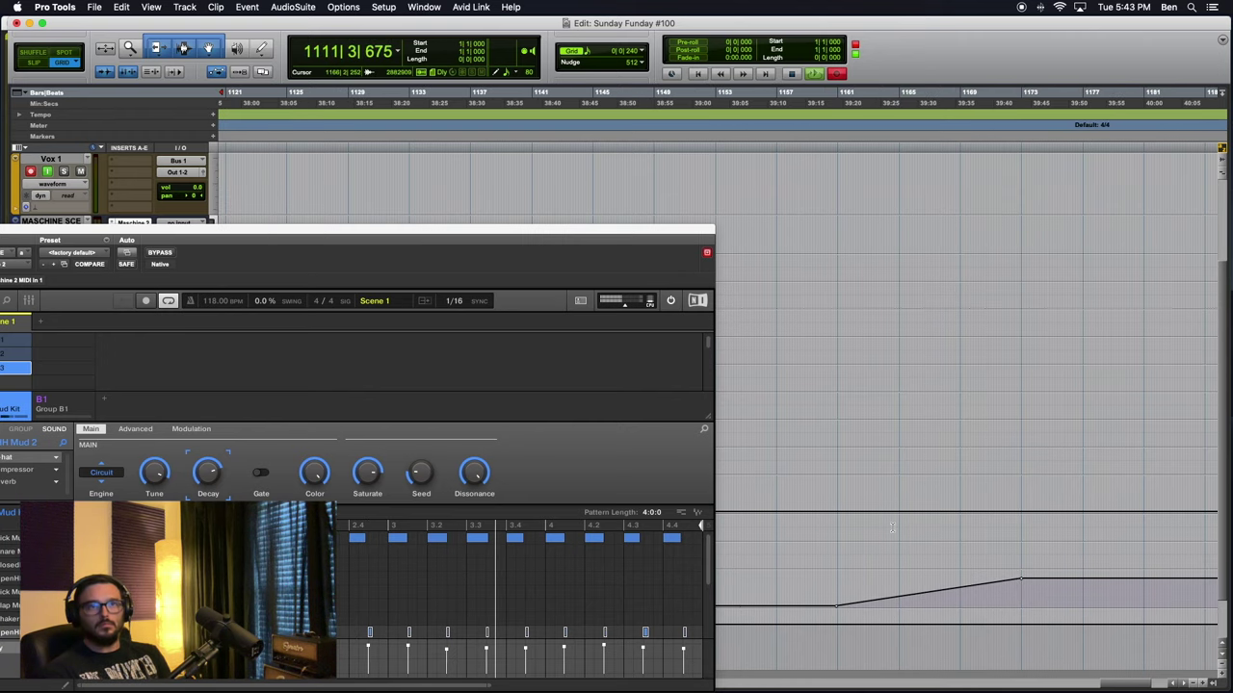
left_click(1106, 512)
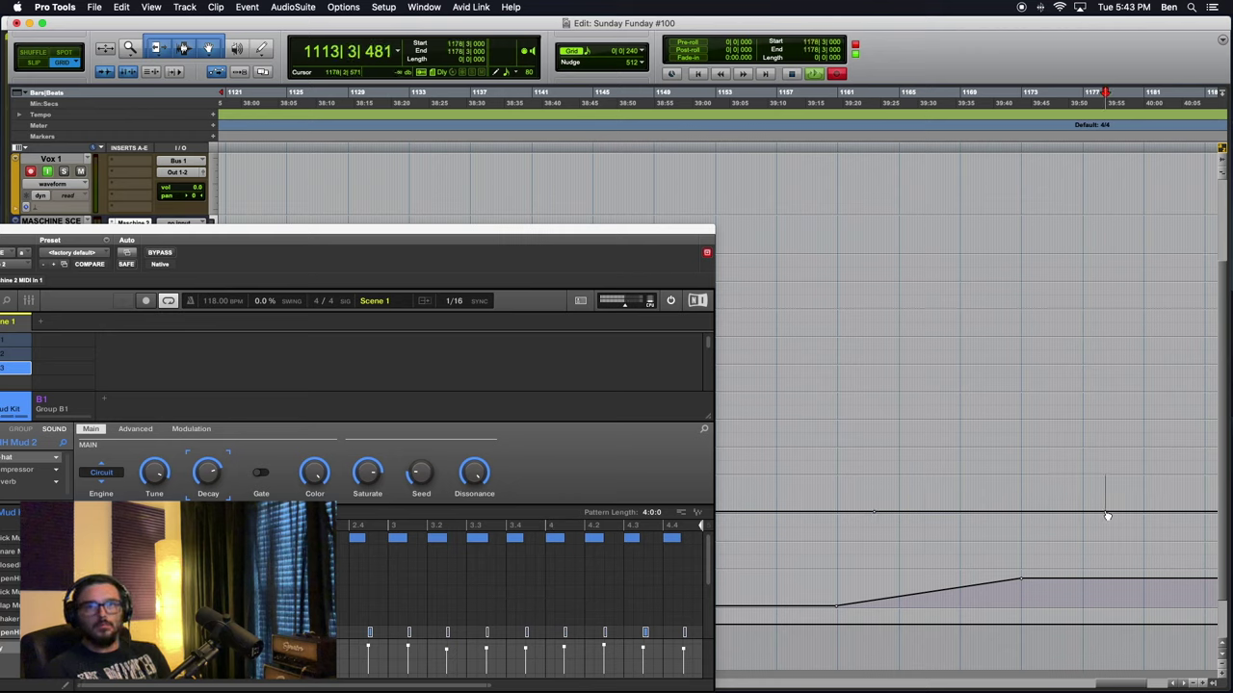
left_click_drag(1107, 516, 1104, 487)
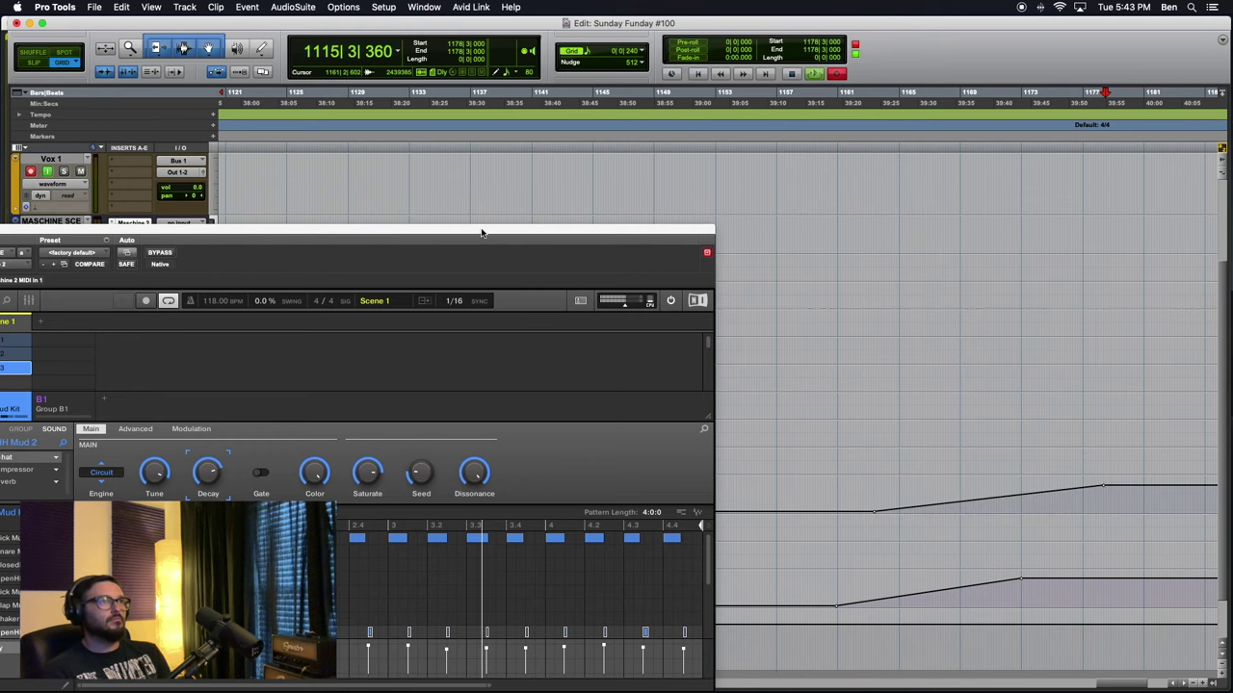
Bring the Maschine 2 window fully back into view and show Group B1's Mr Toes Blocks Primes patch in the mixer
left_click_drag(501, 245, 802, 108)
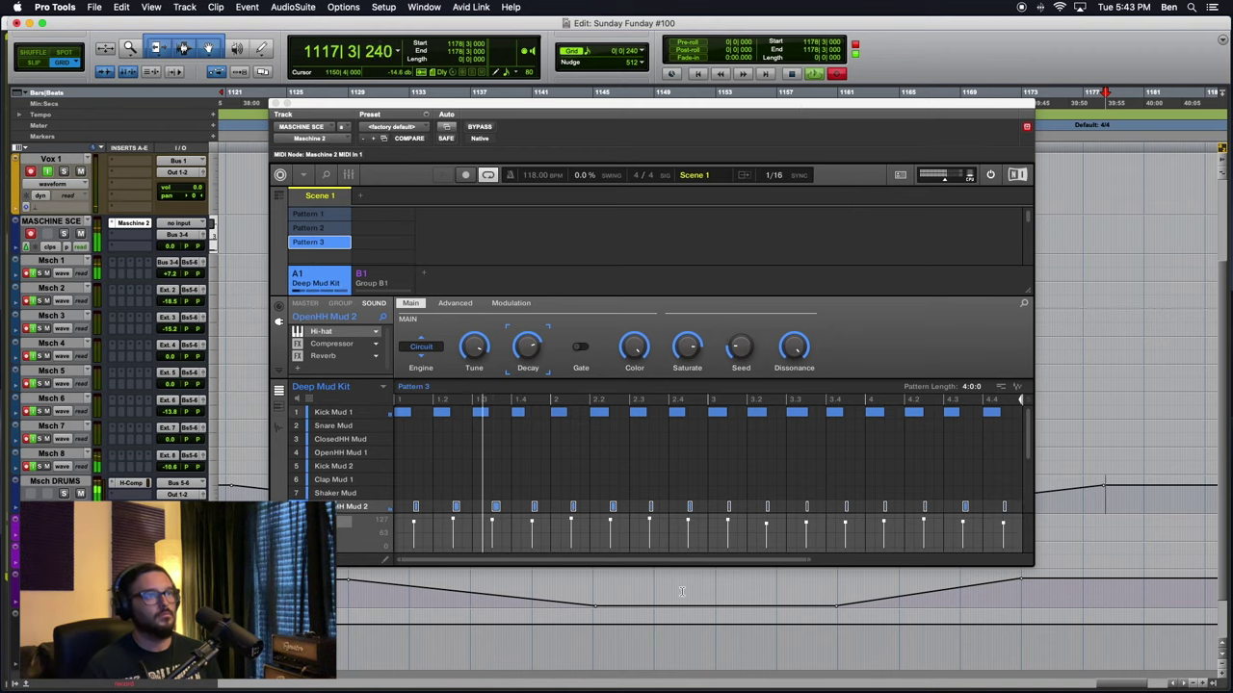
scroll(681, 591, "down", 3)
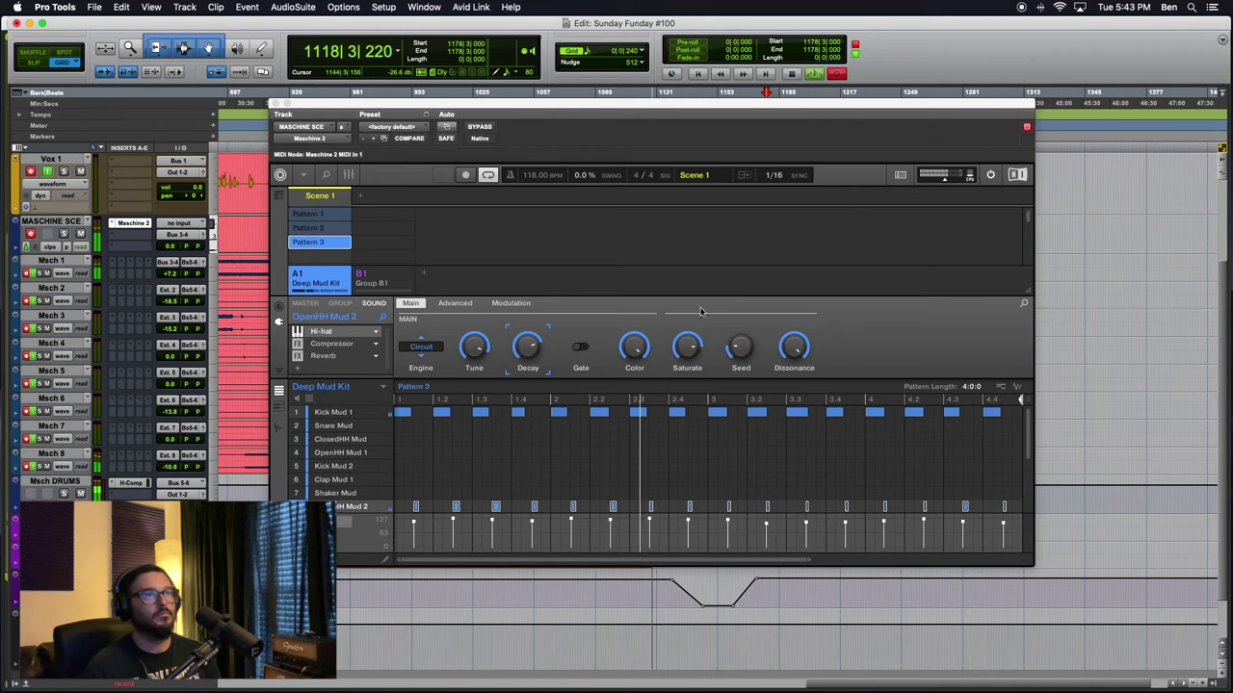
left_click_drag(694, 103, 701, 176)
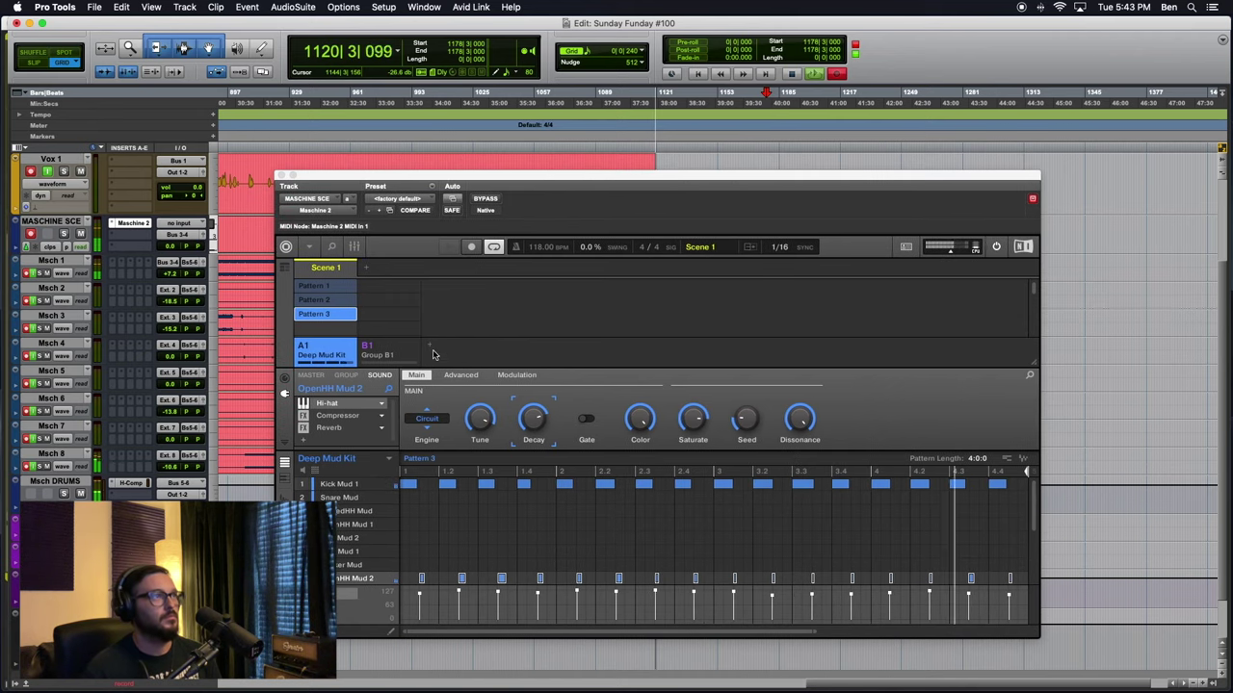
left_click(385, 352)
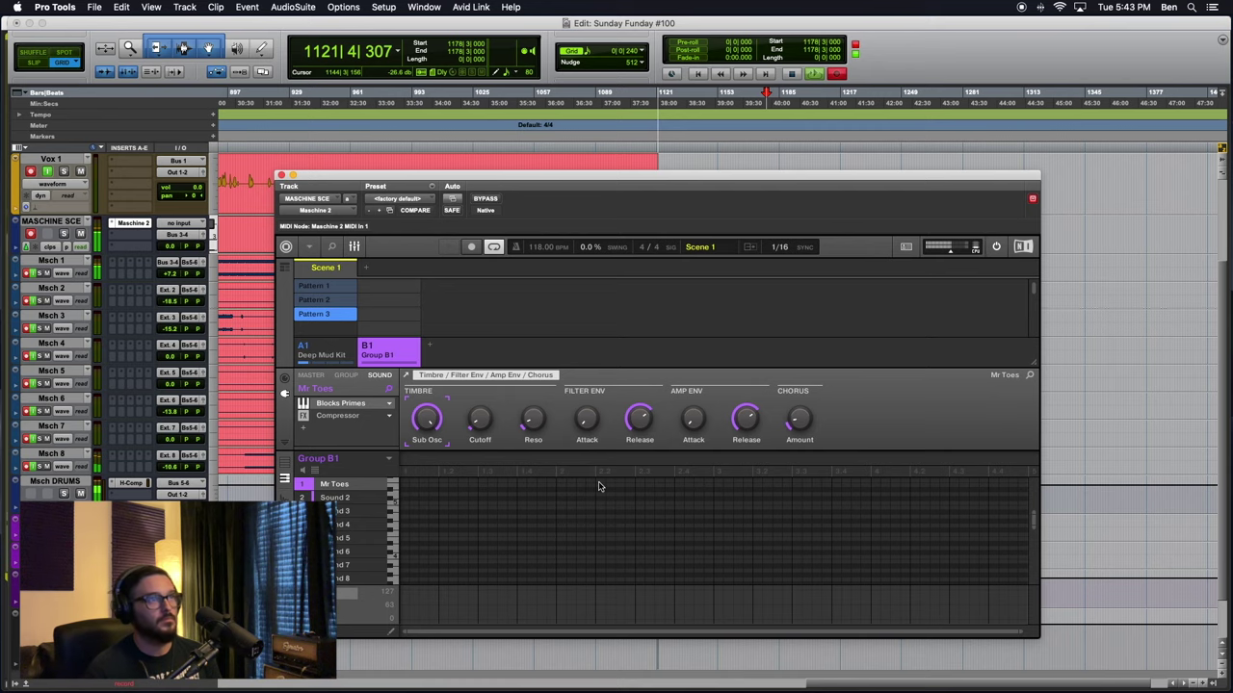
left_click(355, 247)
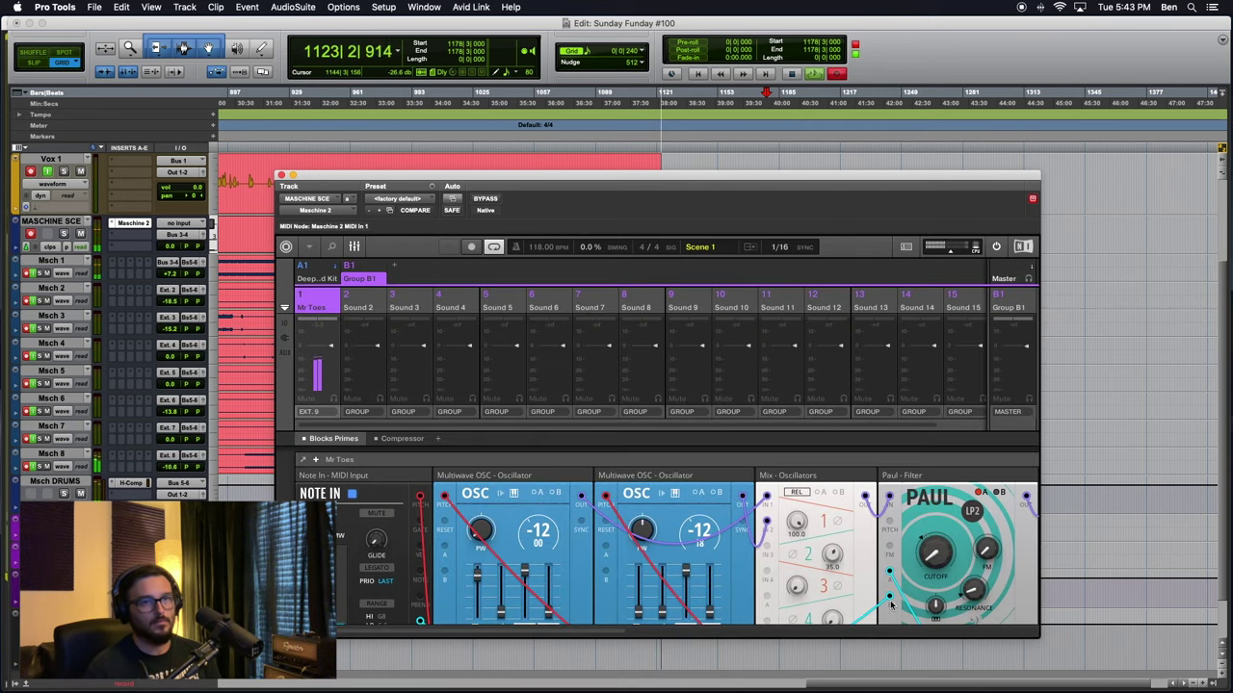